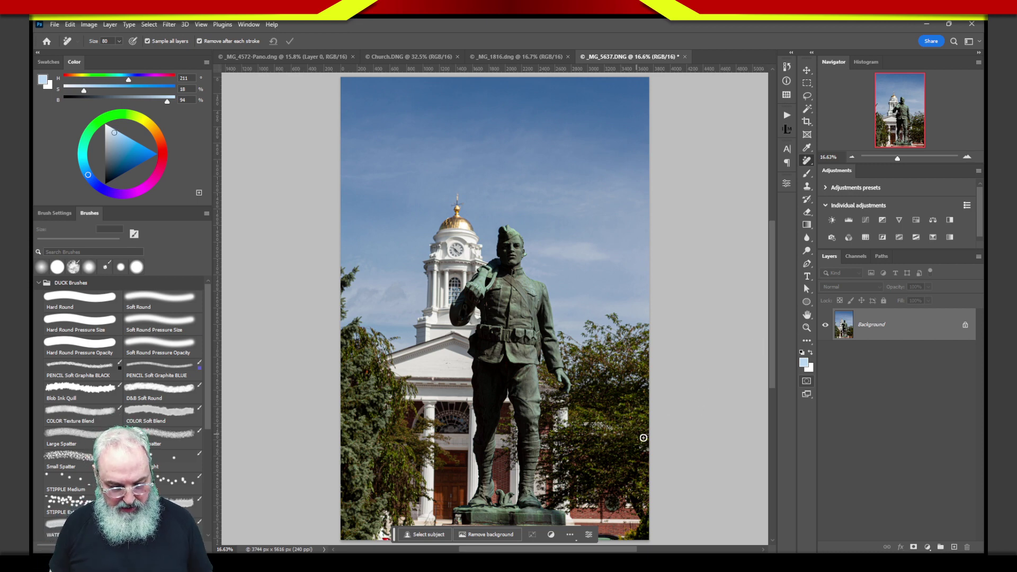
Select the Move tool and drag the Contextual Task Bar up into the sky, then back to the photo's bottom edge.
click(806, 70)
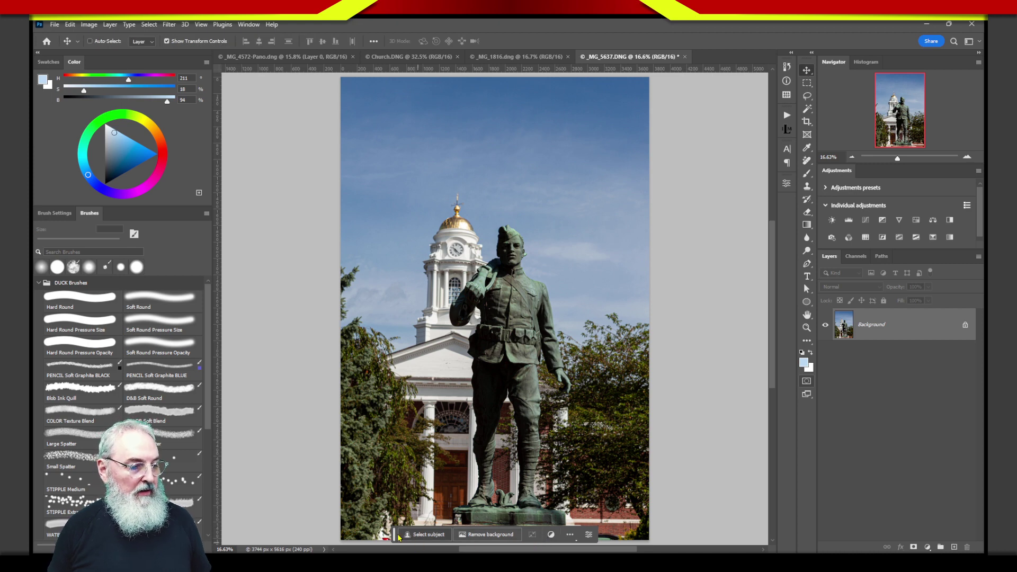
drag(395, 534, 504, 150)
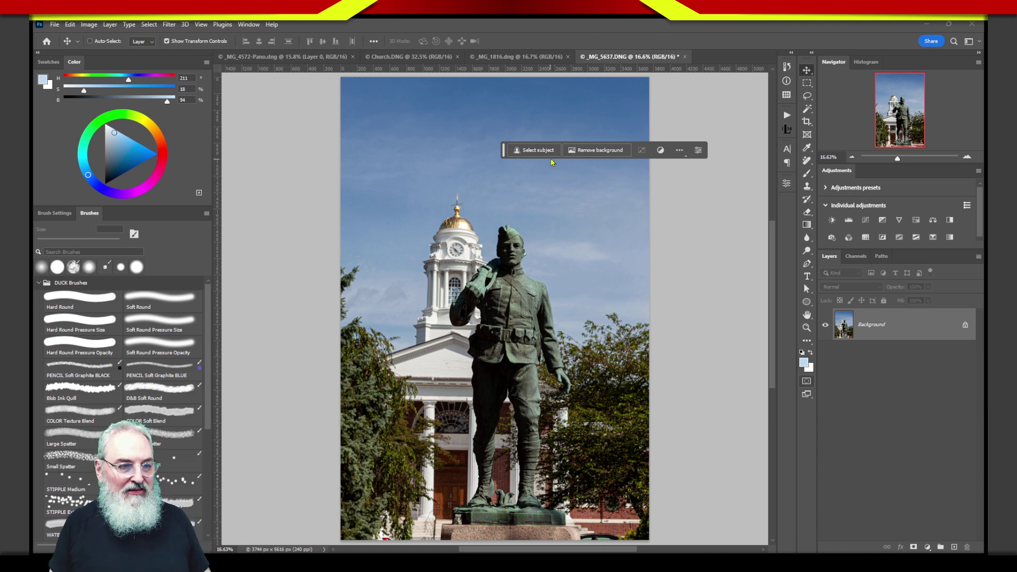
drag(504, 150, 402, 534)
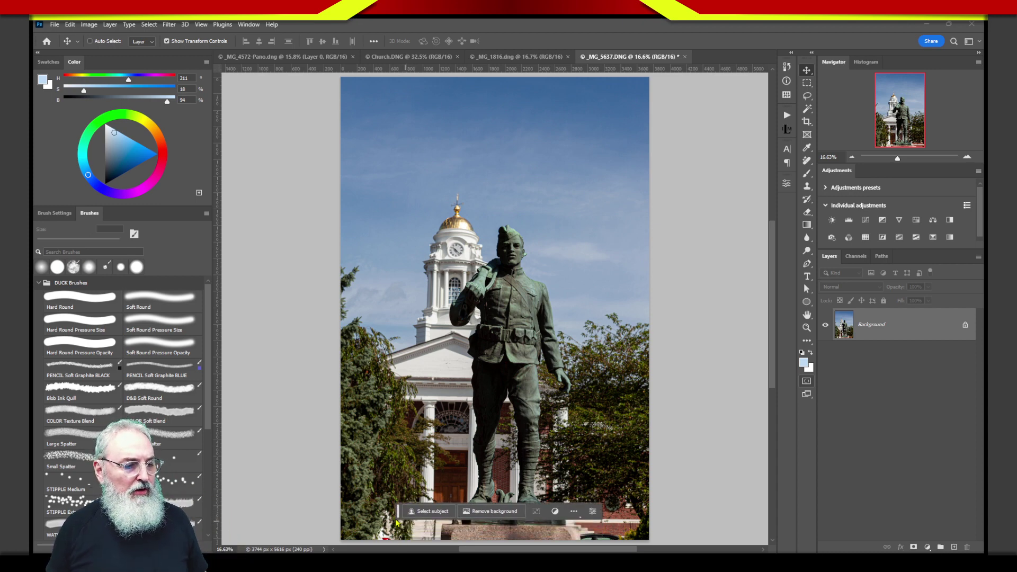
Move the Contextual Task Bar near the top of the photo.
drag(399, 539, 447, 148)
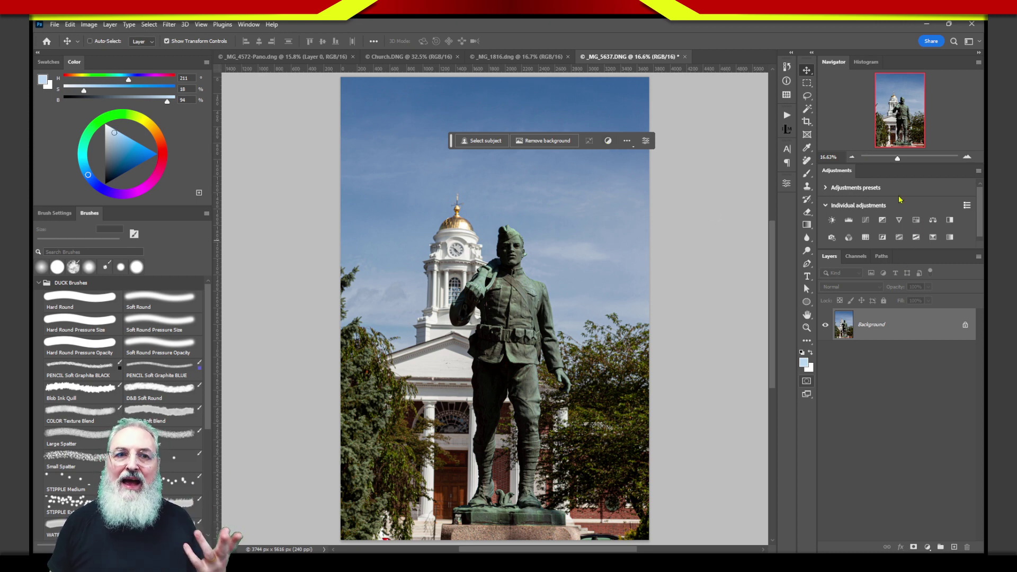
Drag the Adjustments panel out of the right dock so it floats over the canvas.
drag(847, 173, 590, 113)
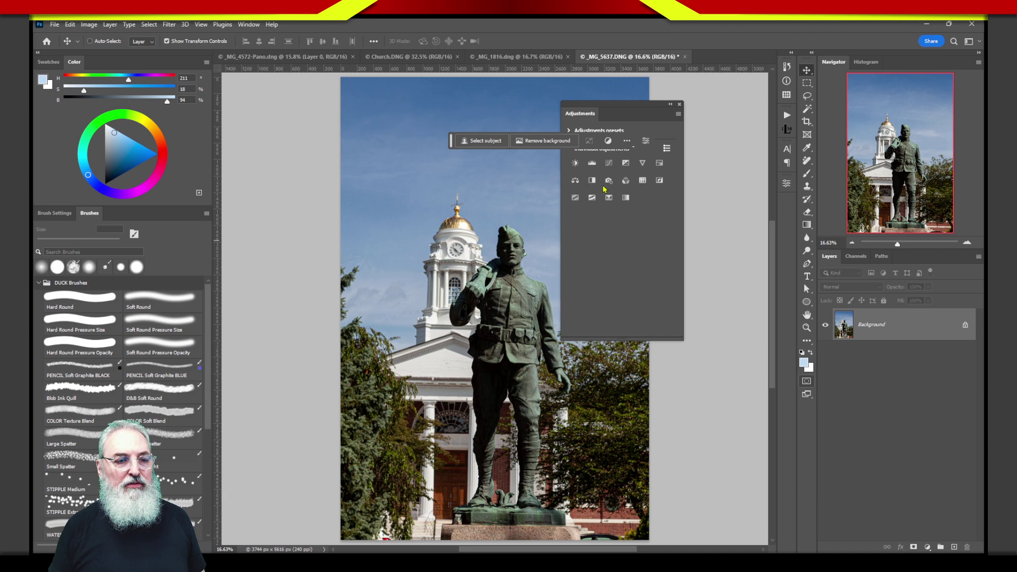
Dock Adjustments below Navigator above Layers, and raise its lower divider so Layers moves up.
drag(589, 115, 884, 259)
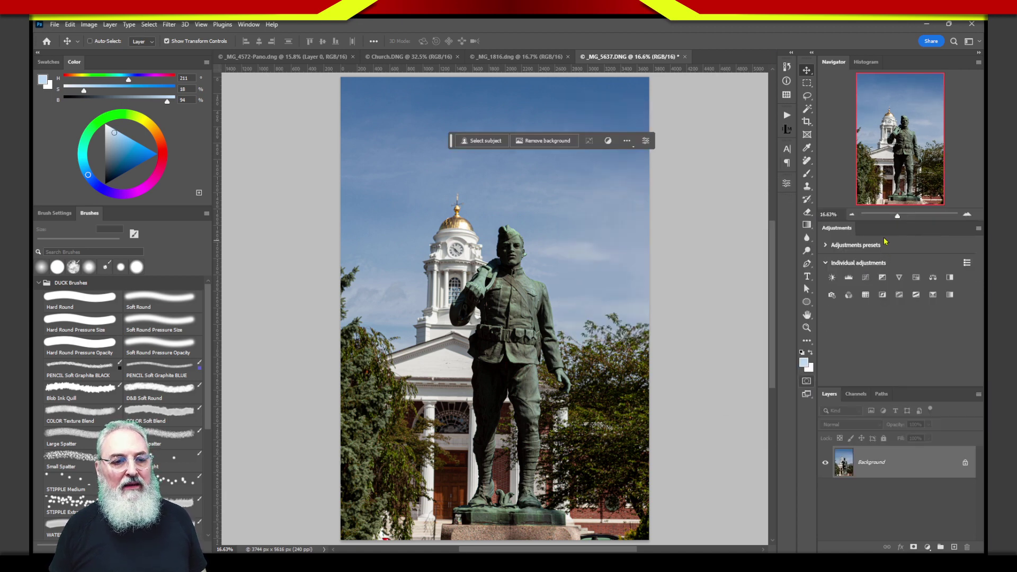
drag(911, 385, 911, 304)
drag(932, 223, 926, 182)
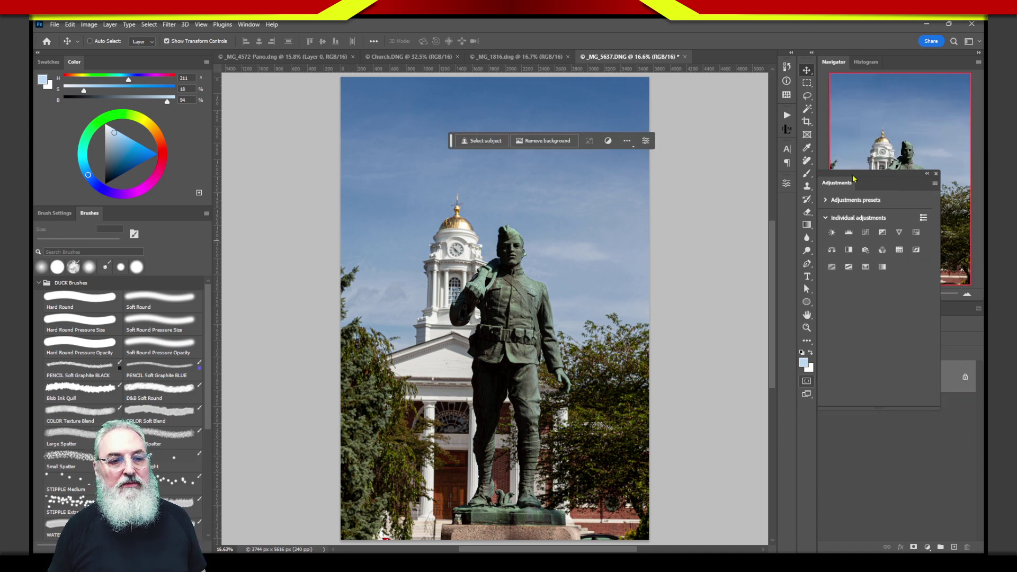
drag(852, 179, 869, 297)
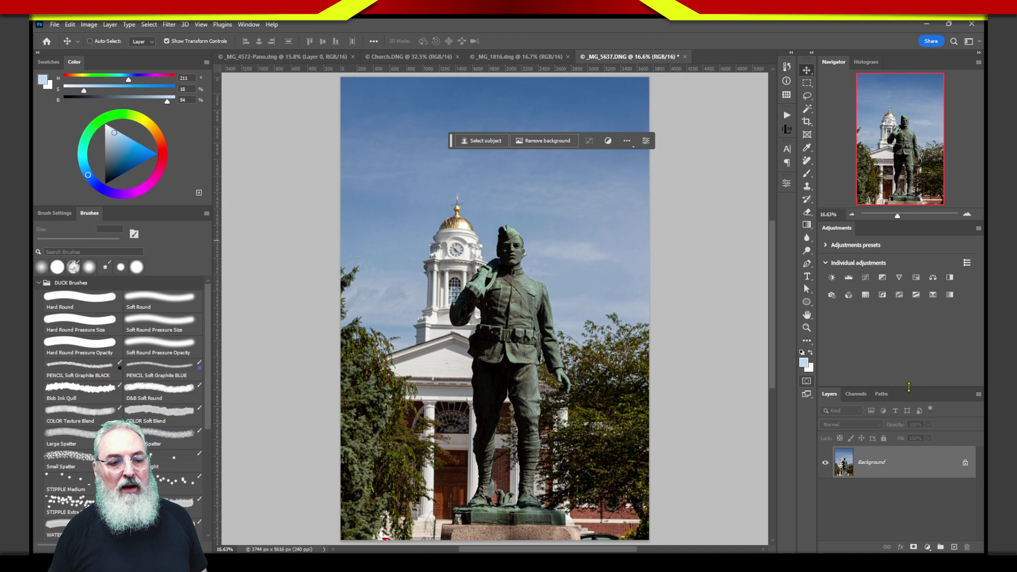
drag(908, 387, 908, 301)
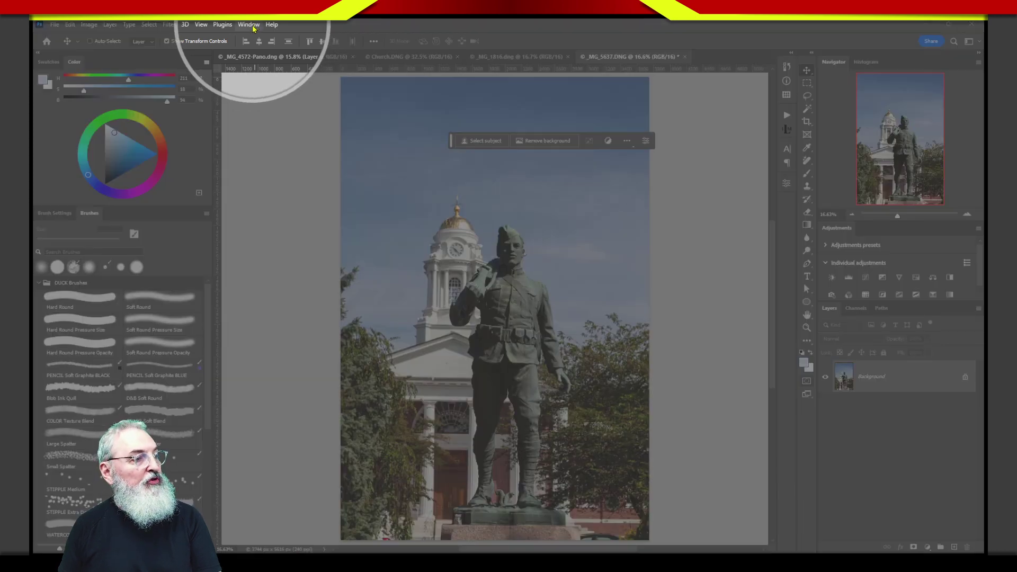
click(252, 28)
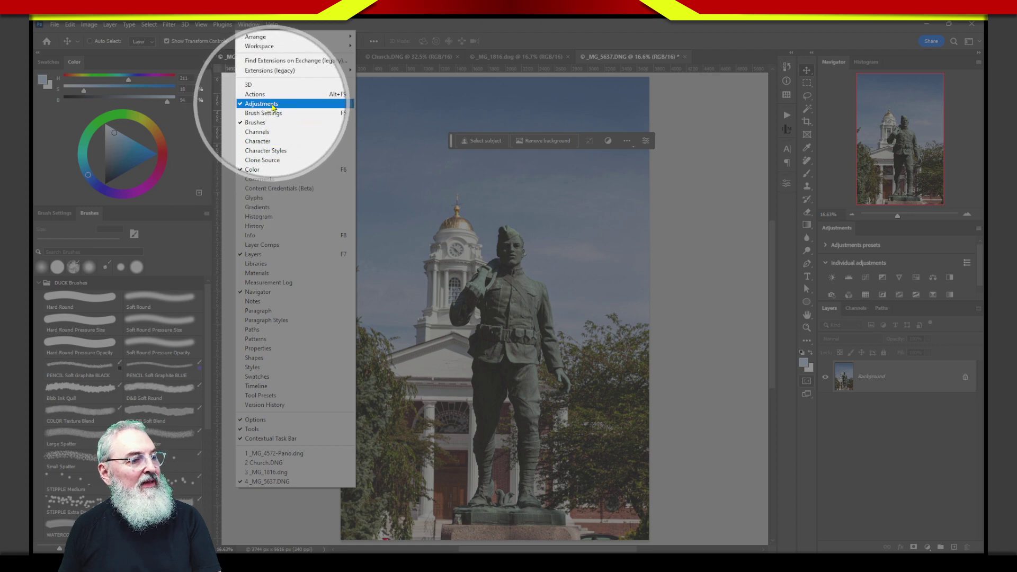
click(418, 190)
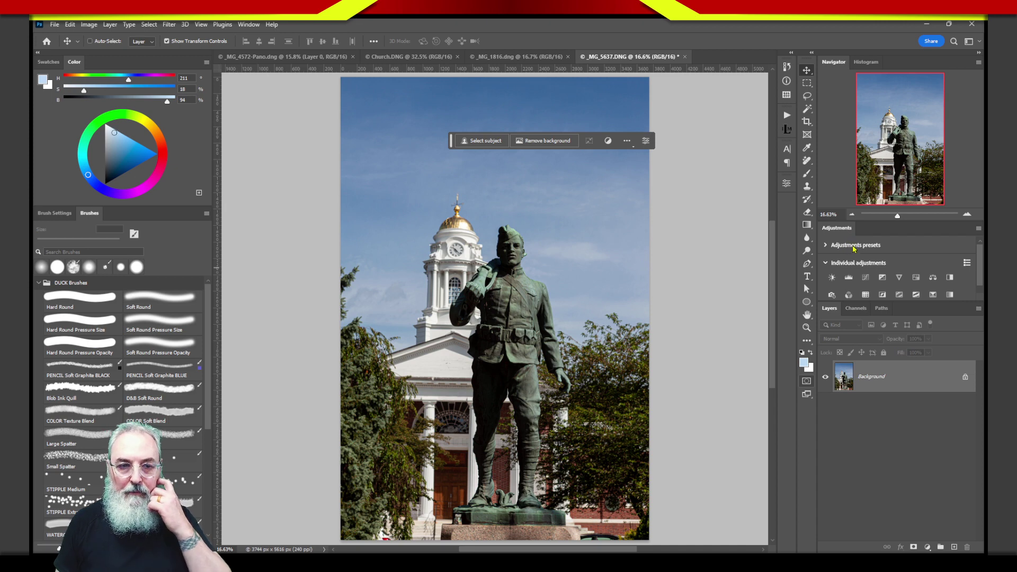
scroll(879, 278, down, 1)
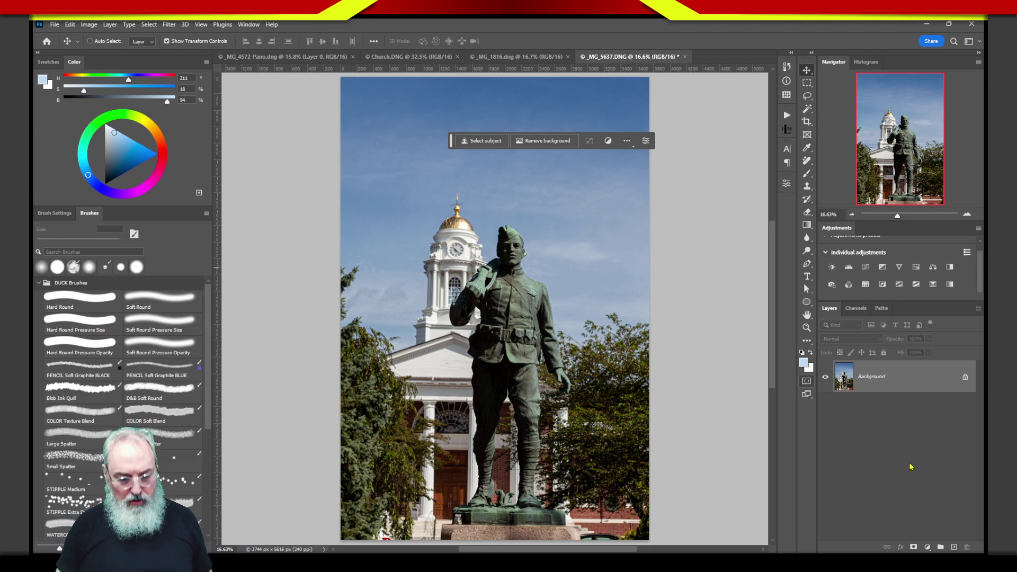
mouse_move(913, 449)
mouse_down()
mouse_move(924, 534)
mouse_move(936, 503)
mouse_move(917, 528)
mouse_up()
mouse_move(916, 443)
mouse_down()
mouse_move(924, 529)
mouse_move(929, 516)
mouse_up()
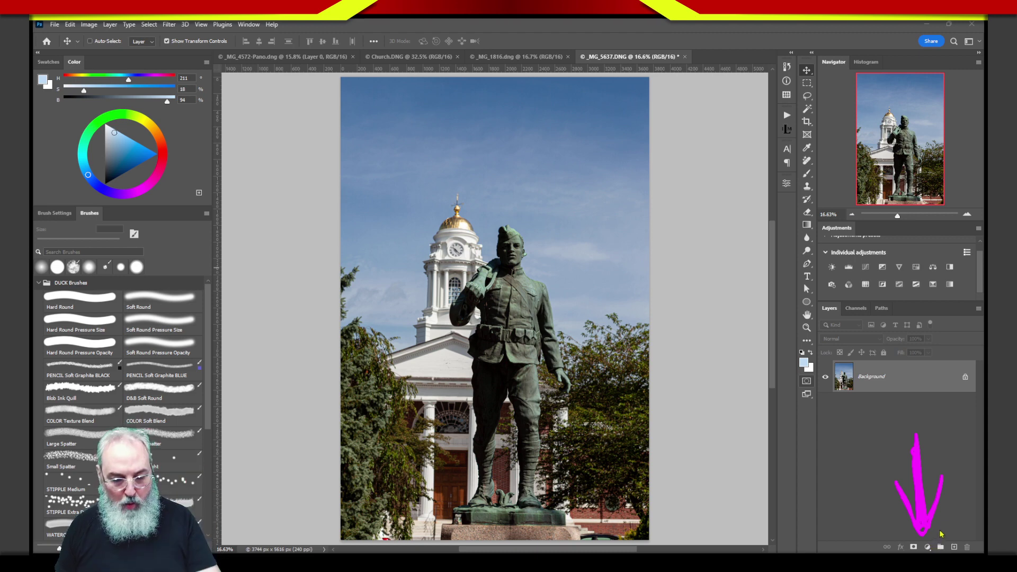
key(Escape)
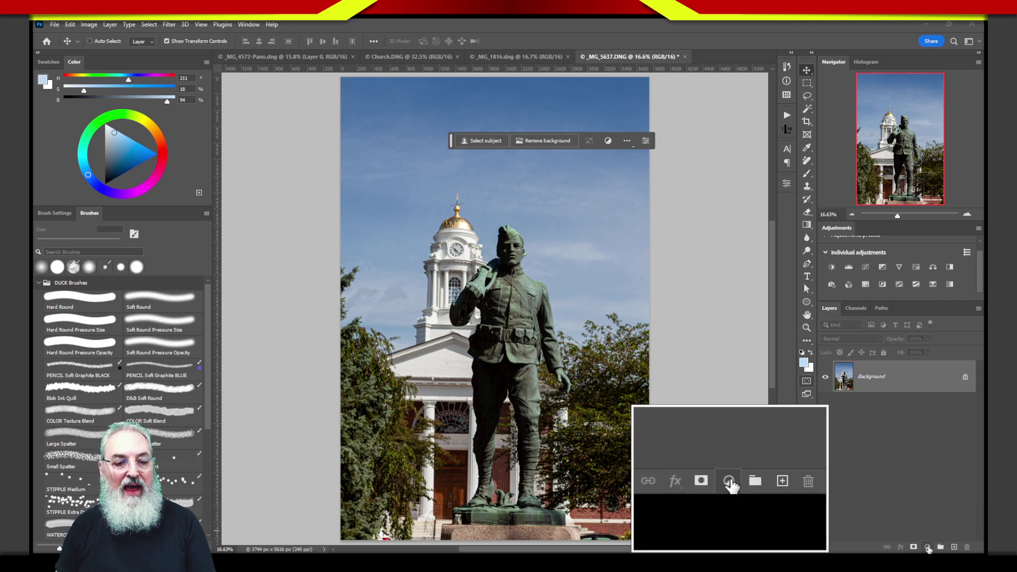
click(928, 547)
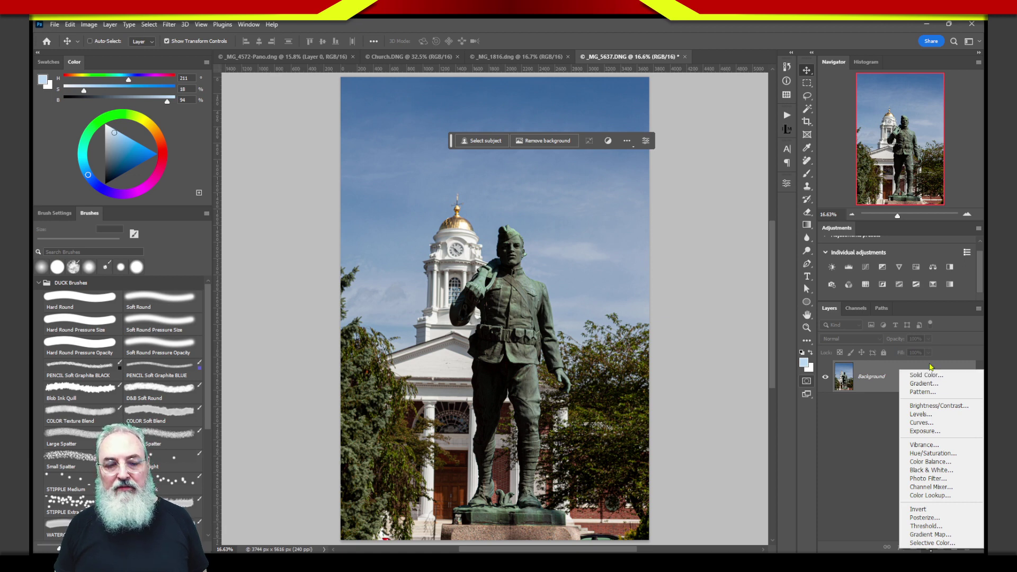
click(877, 443)
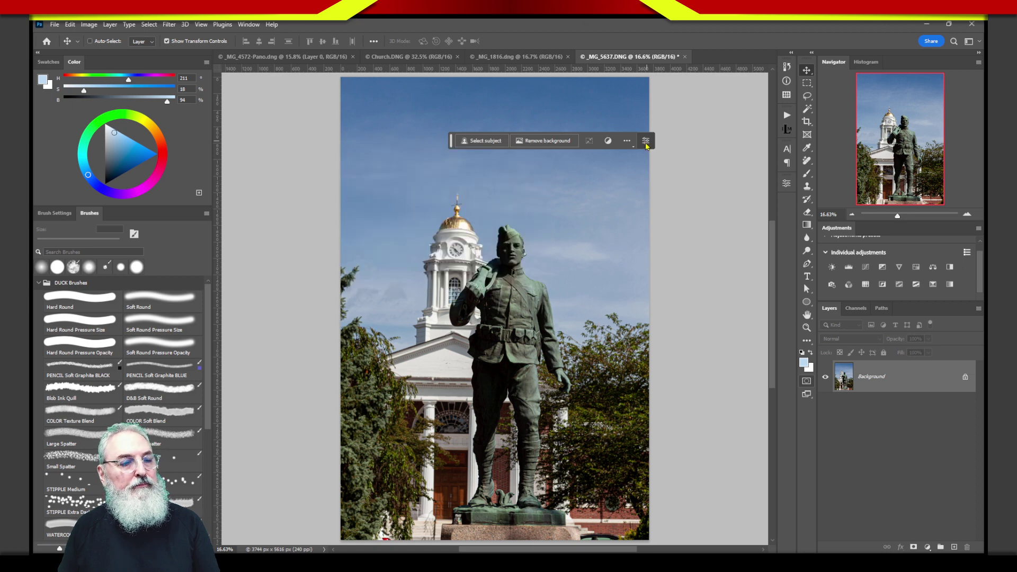
Move the Contextual Task Bar to the upper-left sky and leave the Properties panel closed.
click(787, 183)
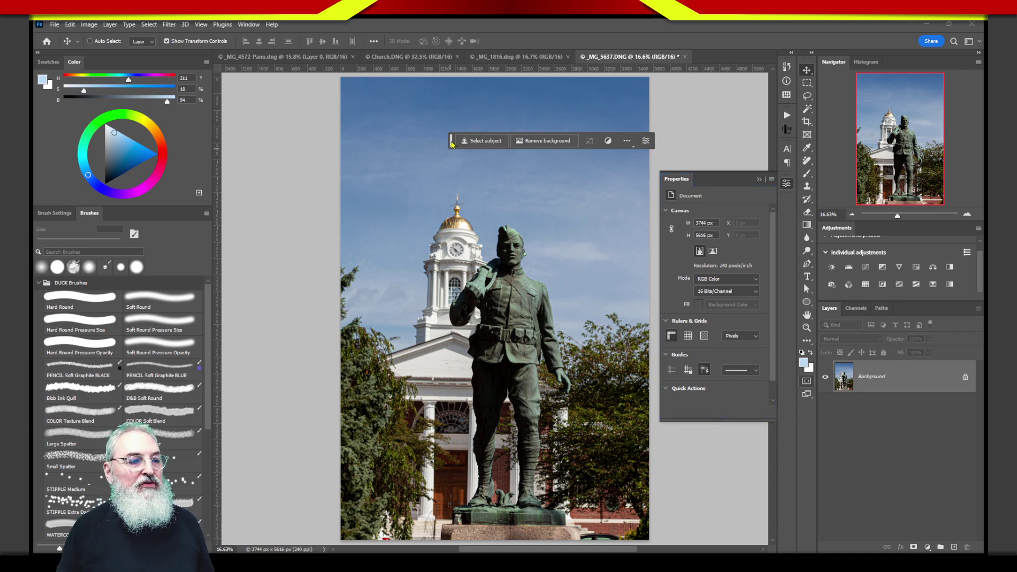
drag(454, 141, 260, 127)
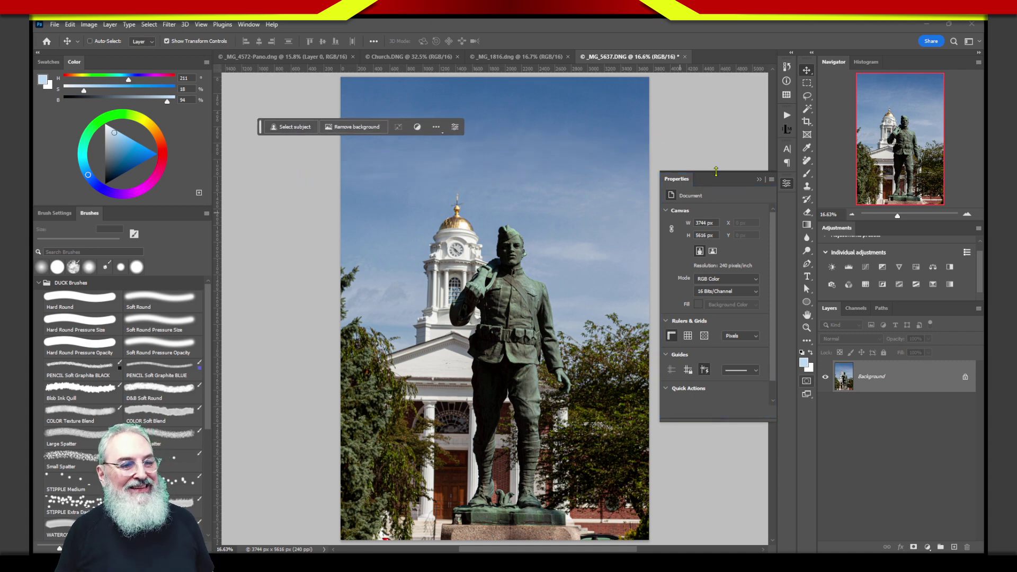
click(788, 185)
click(787, 185)
click(787, 186)
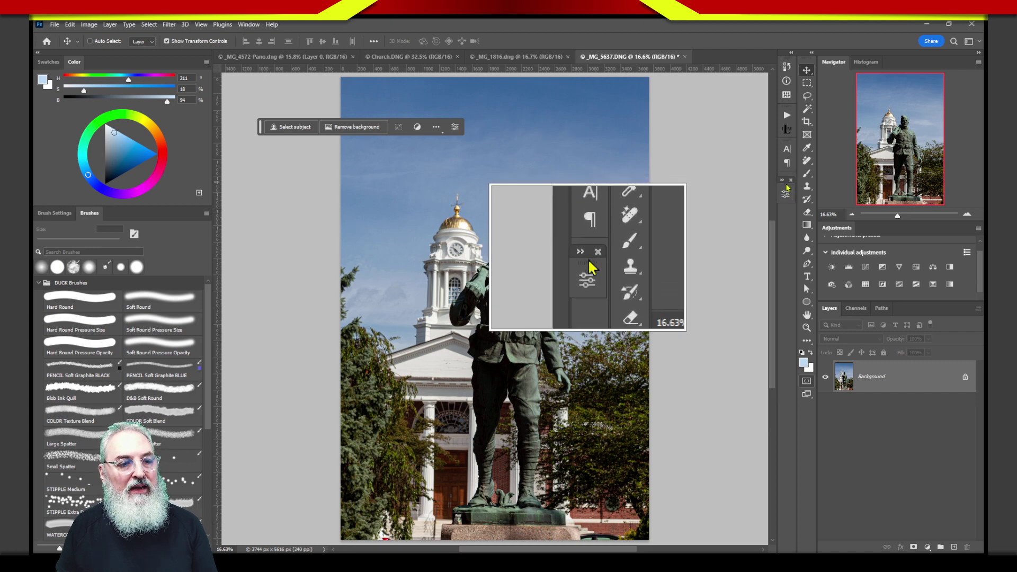
mouse_move(788, 187)
mouse_down()
mouse_move(788, 177)
mouse_move(787, 185)
mouse_up()
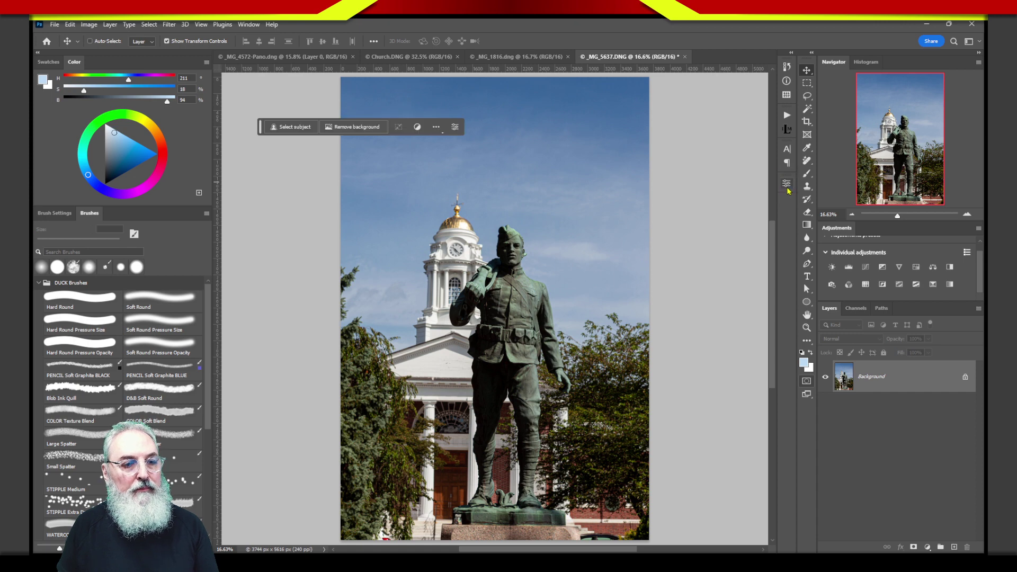
click(787, 186)
click(787, 186)
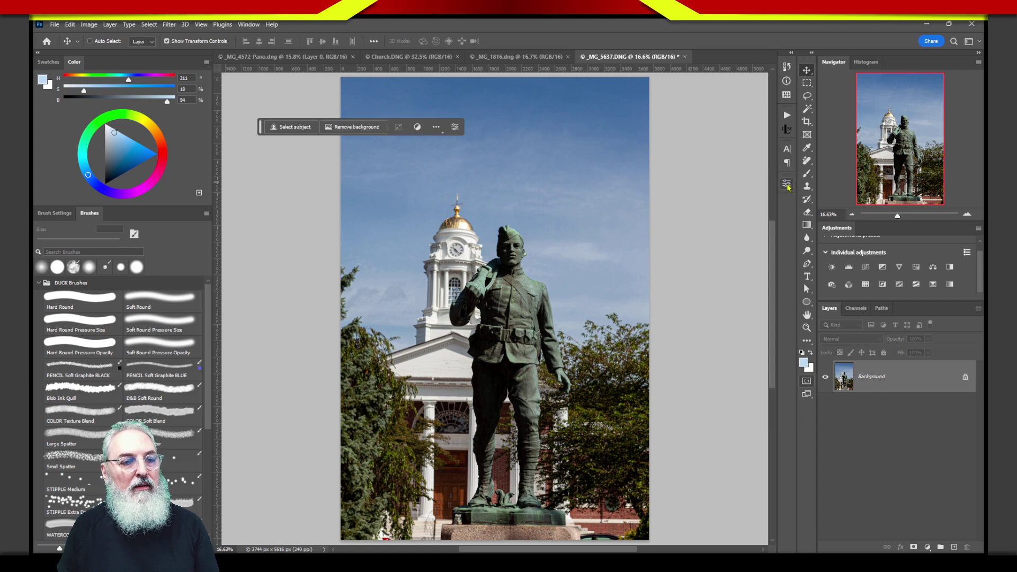
click(787, 185)
click(786, 185)
click(787, 185)
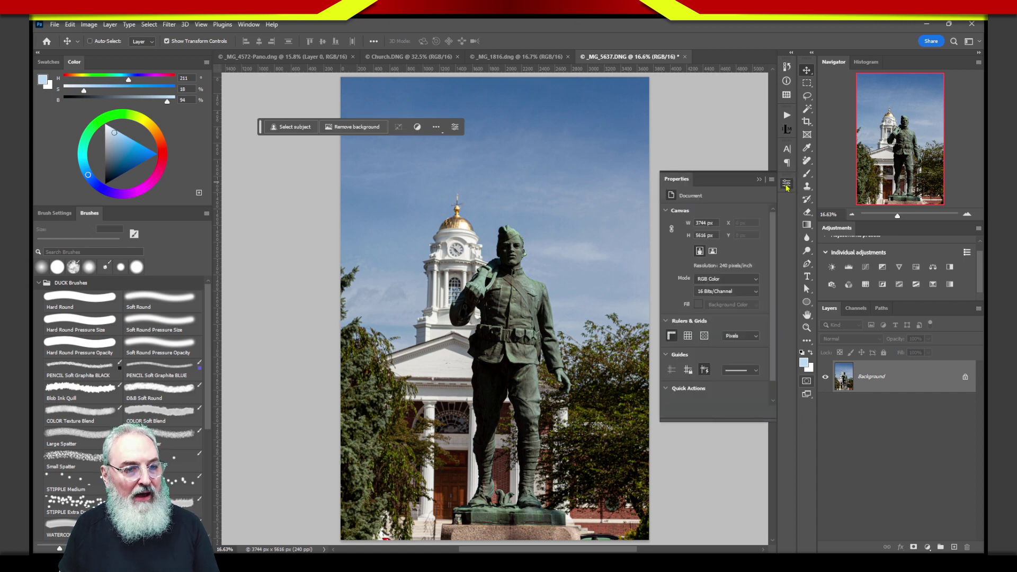
click(786, 185)
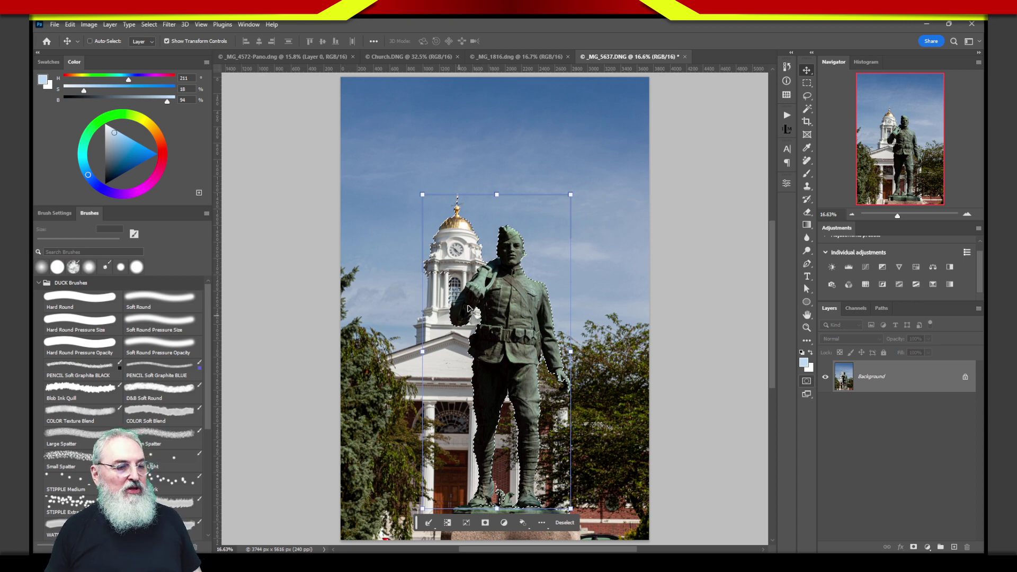
Alt-lasso a stray area by the statue's shoulder, undo that edit, then deselect everything.
click(807, 99)
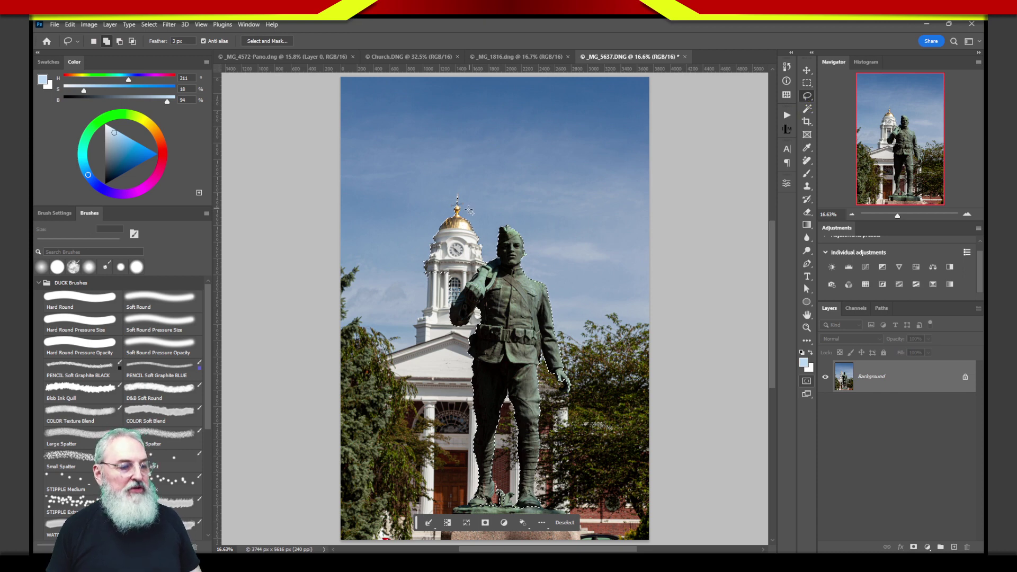
key(alt)
drag(486, 233, 487, 262)
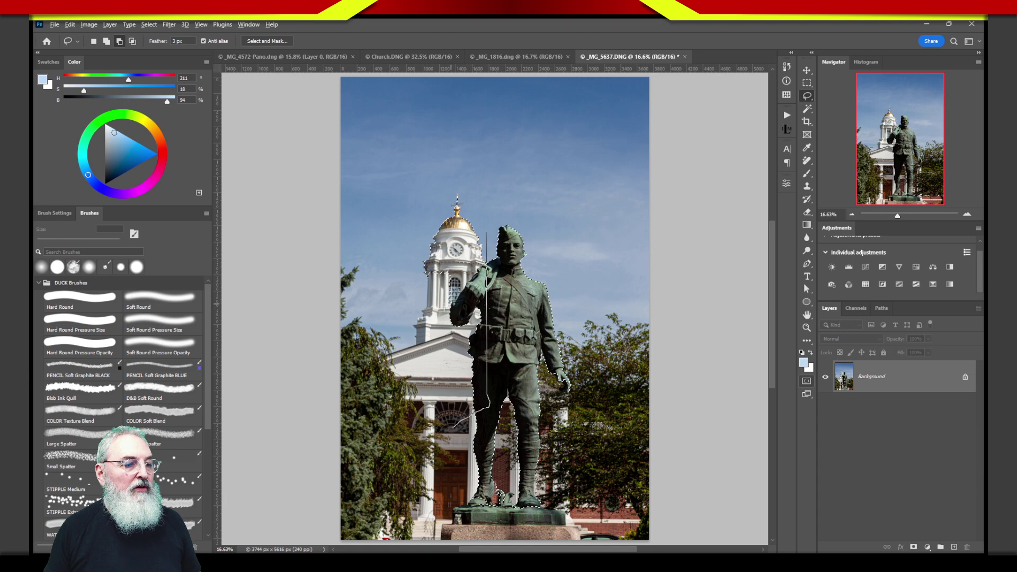
mouse_move(454, 426)
mouse_down()
mouse_move(464, 183)
mouse_move(487, 233)
mouse_up()
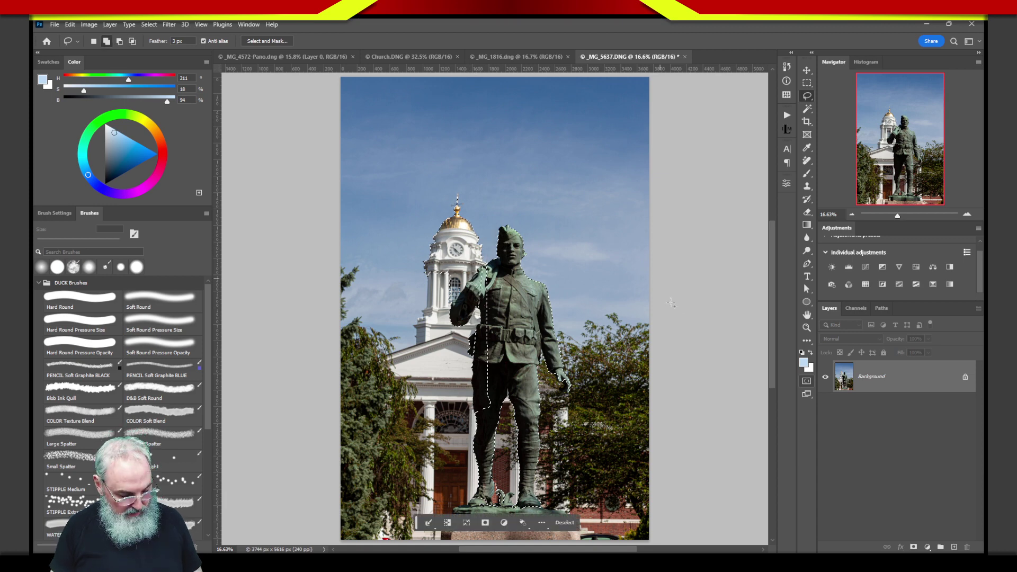
key(ctrl+z)
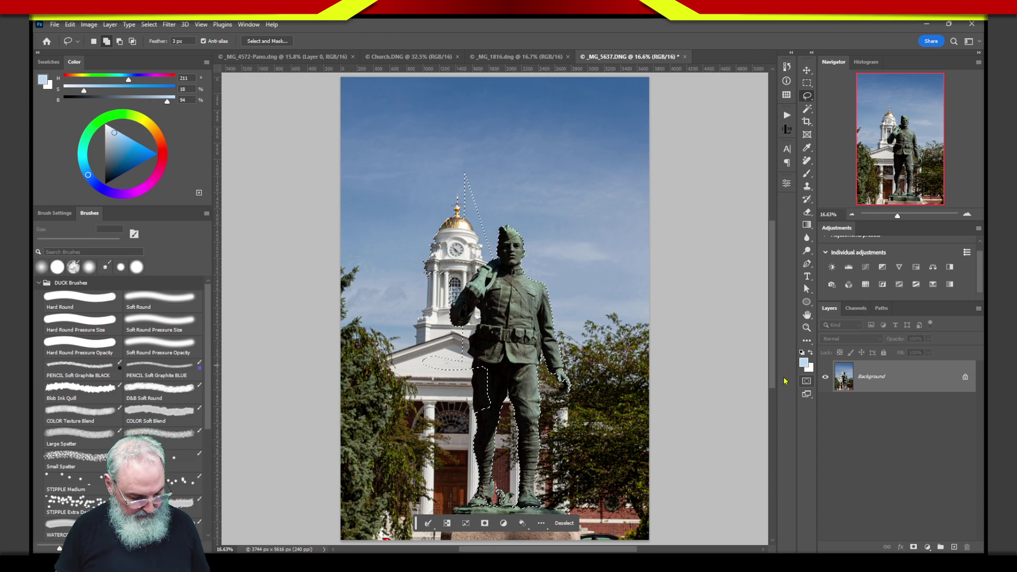
key(ctrl+d)
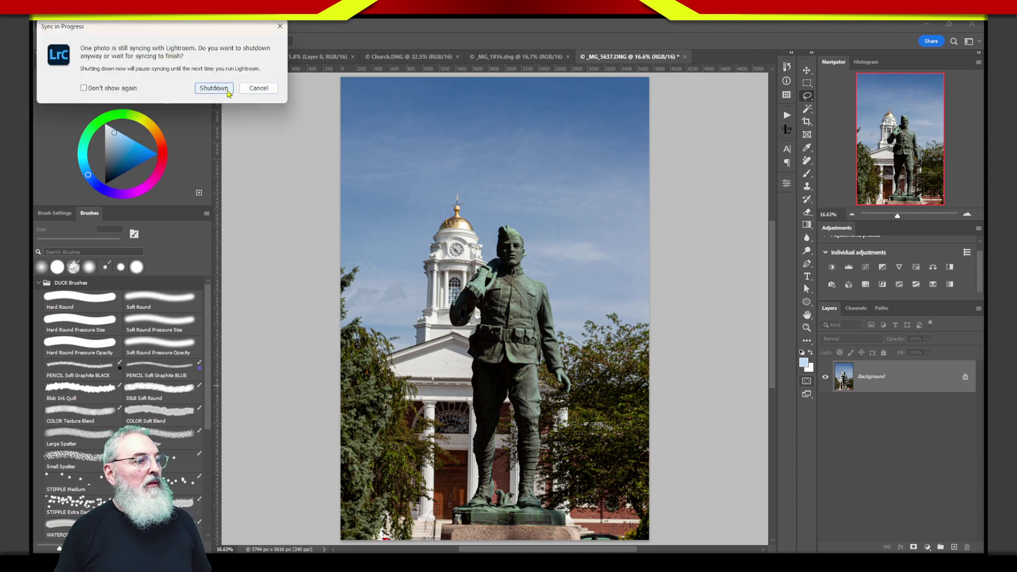
Shut down Lightroom Classic without waiting for sync, dismiss its notice, and return to Photoshop.
click(229, 89)
click(239, 149)
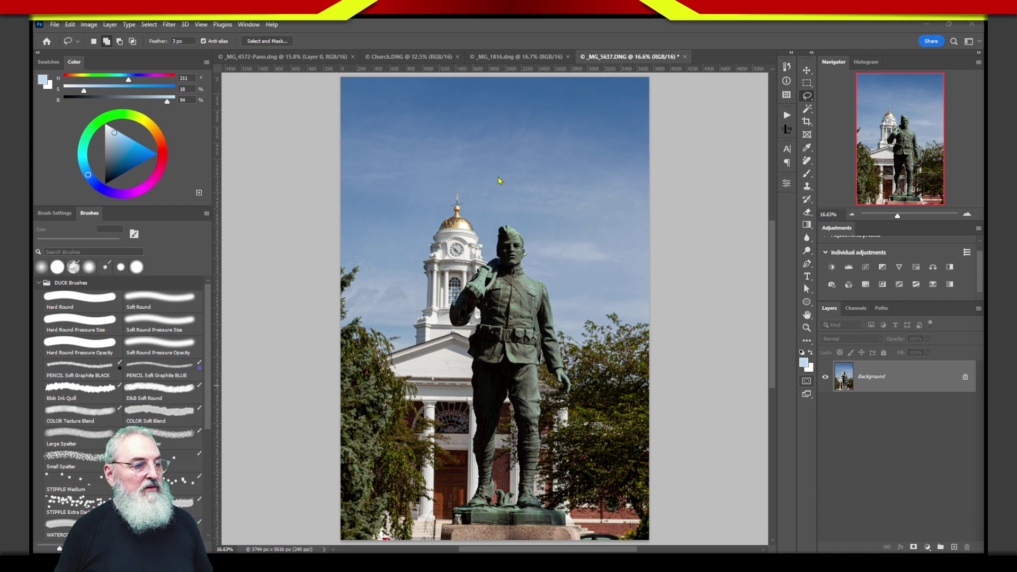
click(846, 382)
Undo the stray lasso spike, subtract excess around the head and dome, and raise the task bar over the sky.
mouse_move(539, 170)
mouse_down()
mouse_move(529, 275)
mouse_move(540, 164)
mouse_up()
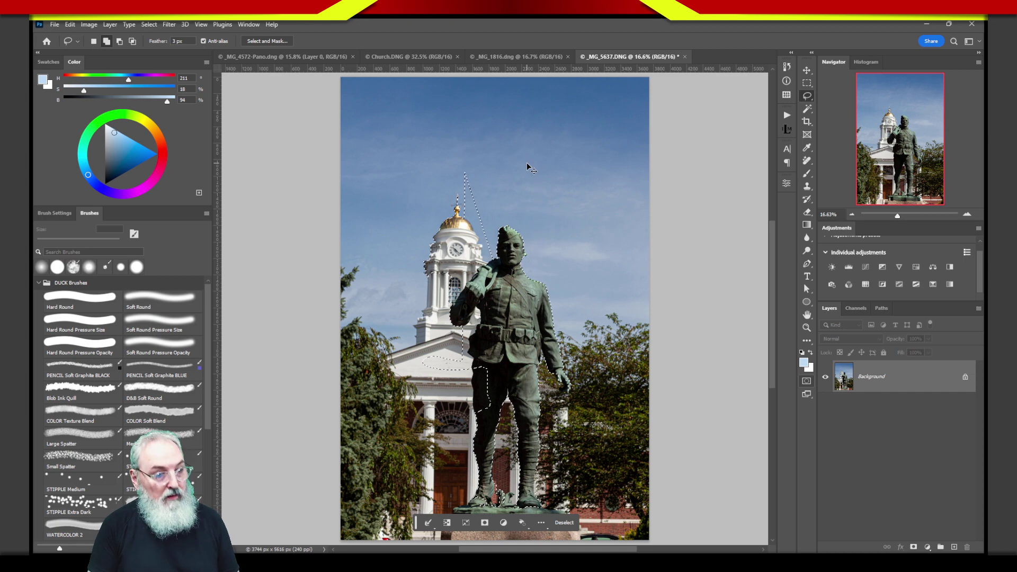
key(ctrl+z)
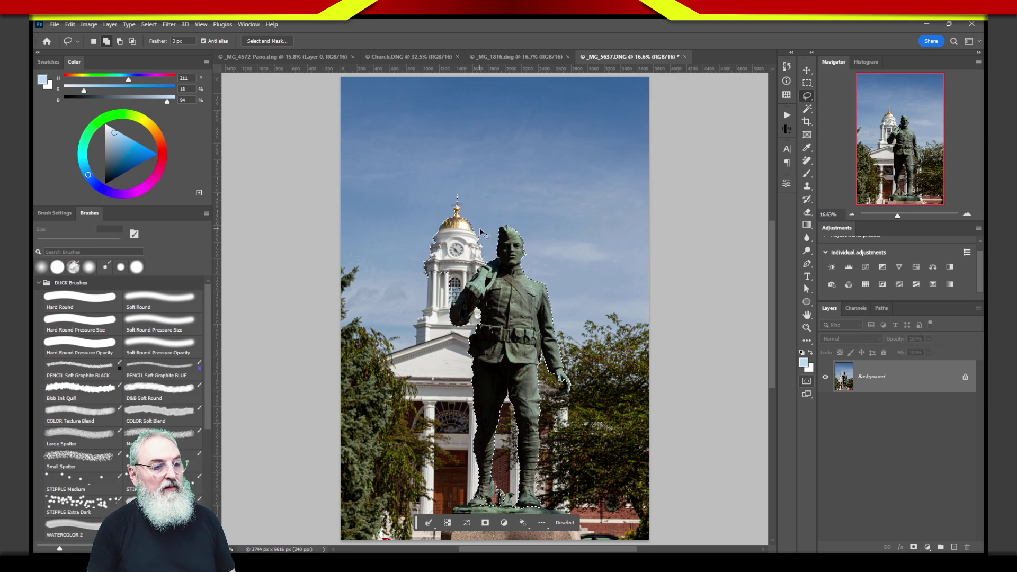
key(alt)
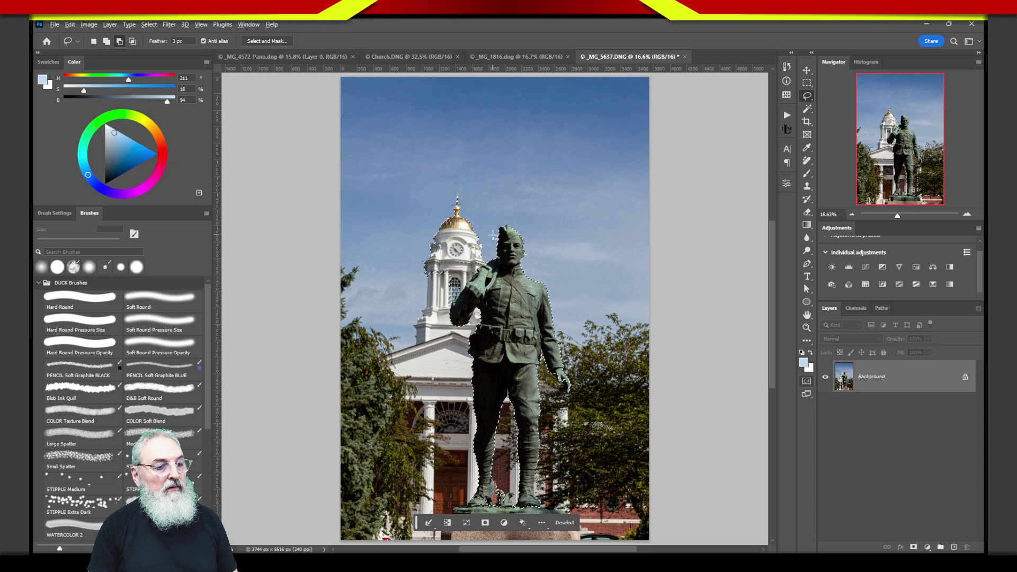
drag(491, 246, 473, 271)
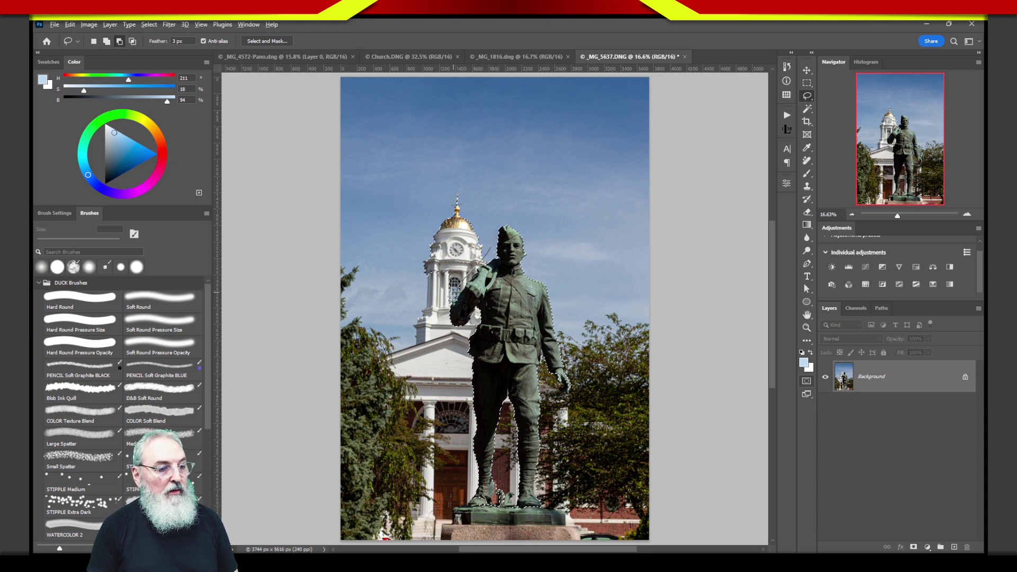
mouse_move(398, 259)
mouse_down()
mouse_move(425, 214)
mouse_move(462, 186)
mouse_move(489, 218)
mouse_up()
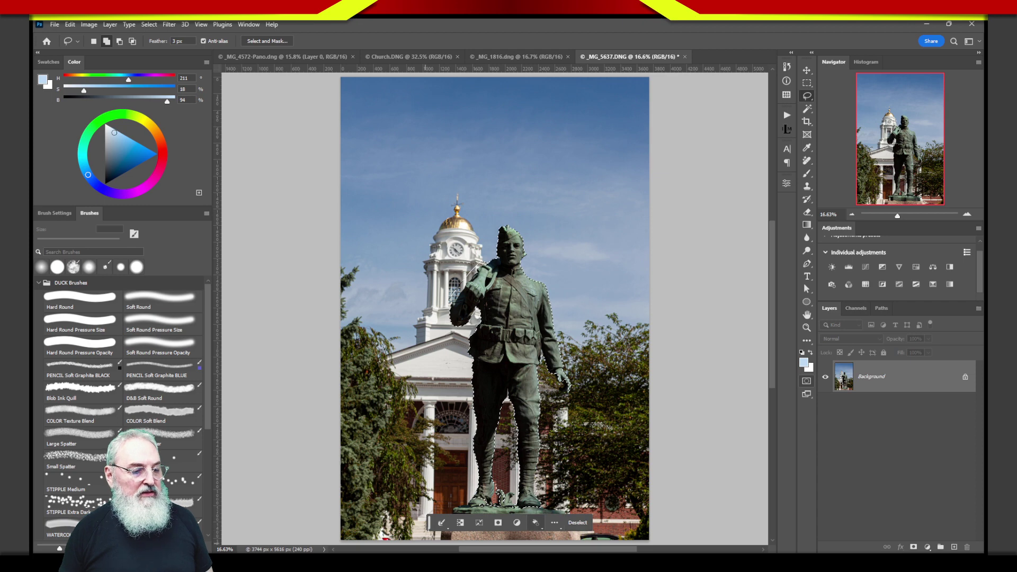
drag(431, 523, 429, 128)
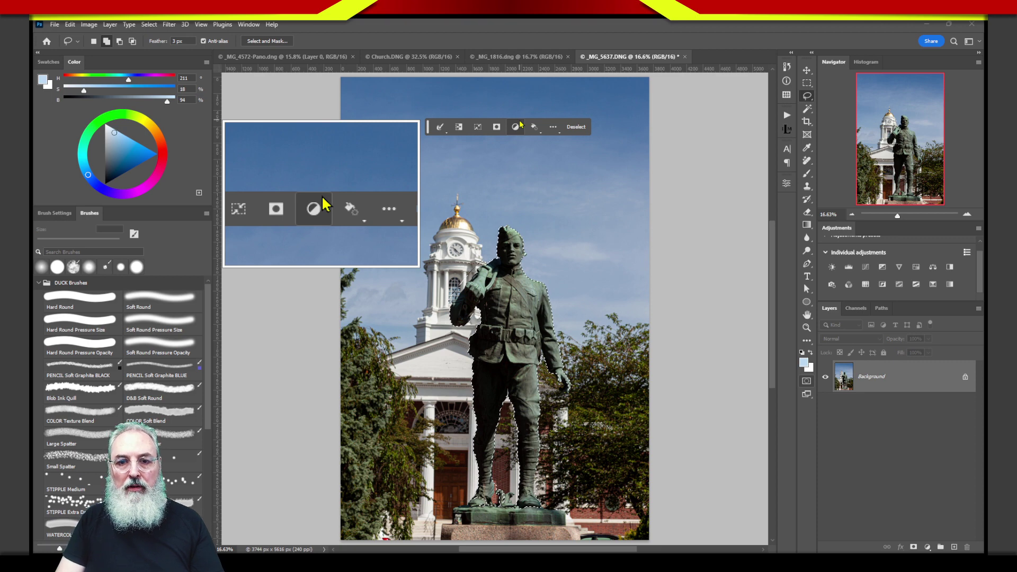
Open and close Modify, invert the statue selection twice, then enter Transform Selection.
click(441, 130)
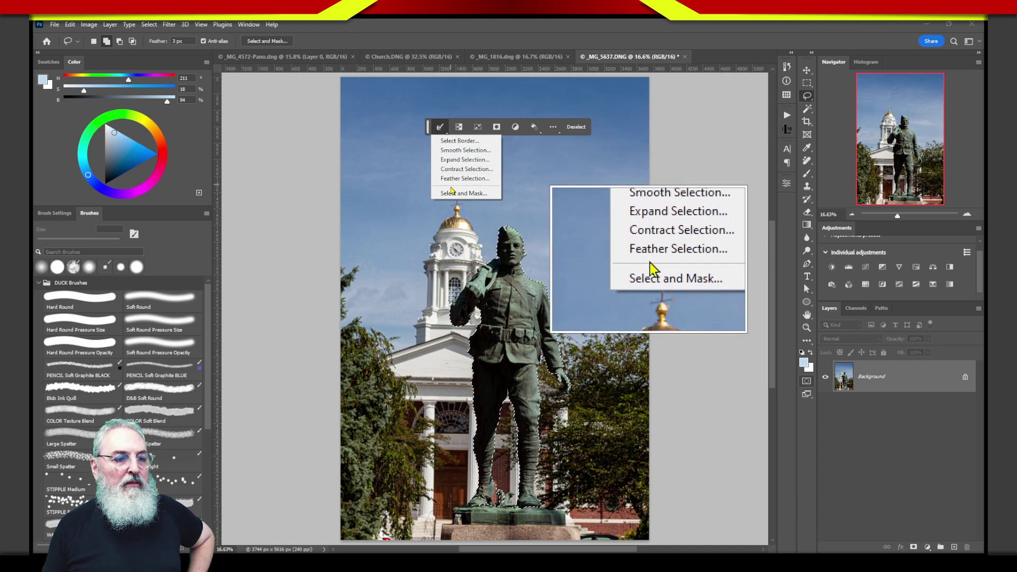
click(440, 127)
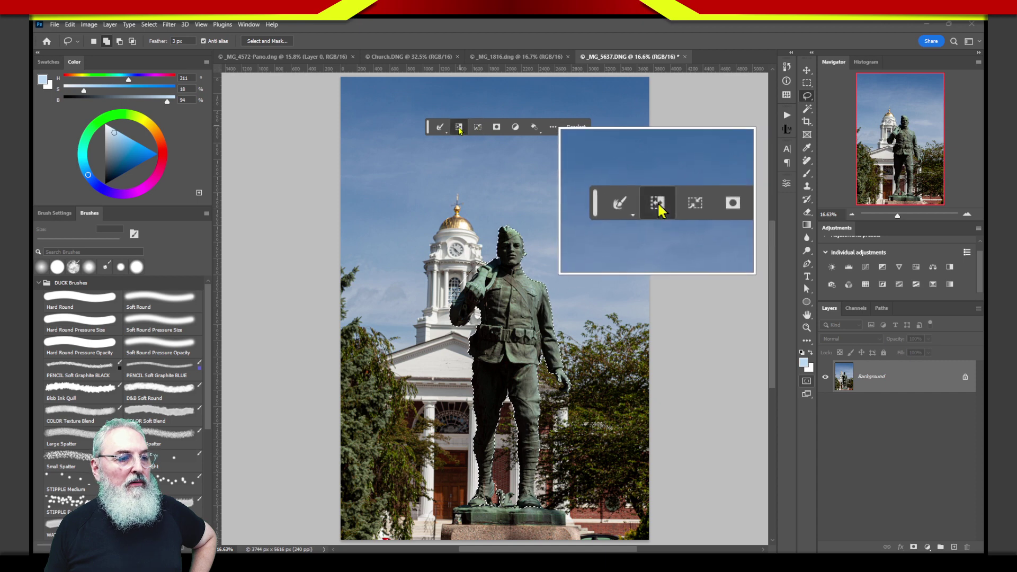
click(459, 127)
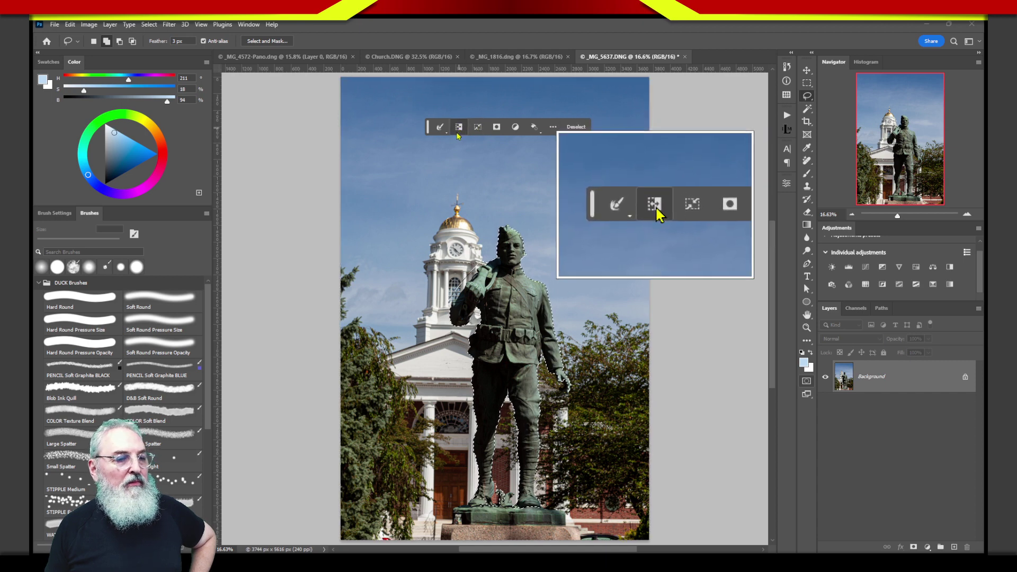
click(459, 129)
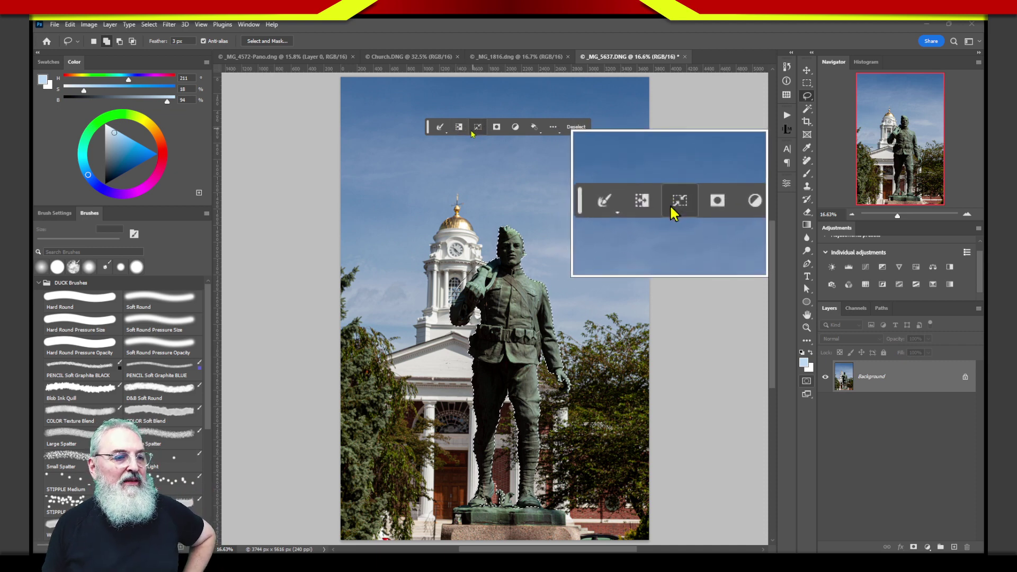
click(477, 129)
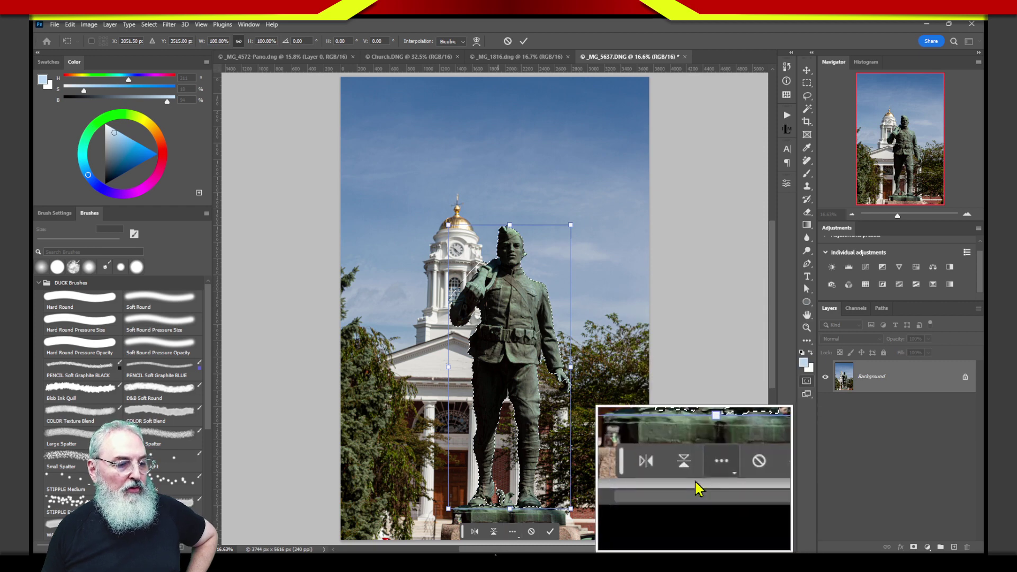
Raise the transform bar, scale the outline out and back, undo to 100%, and cancel the transform.
mouse_move(538, 545)
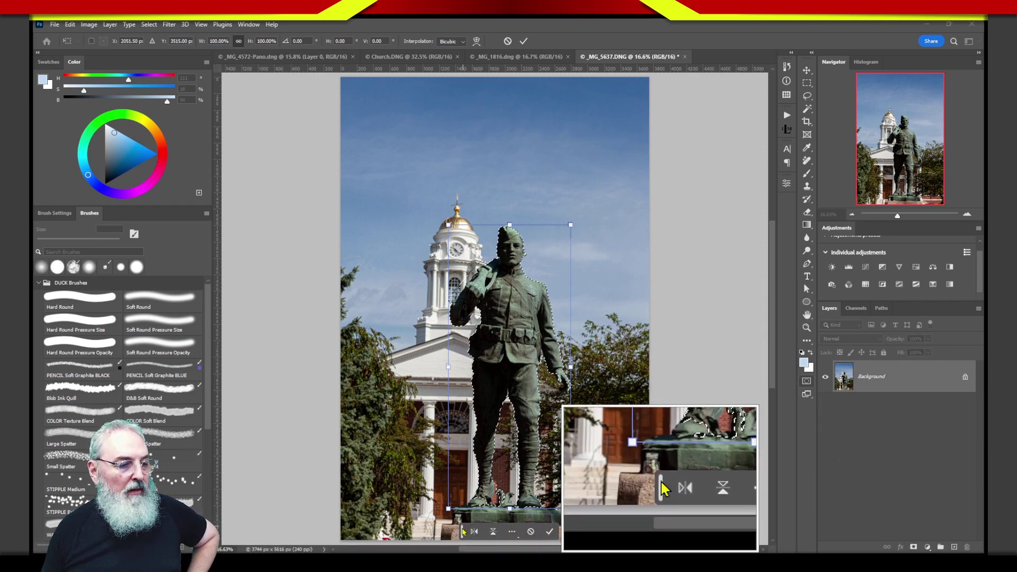
drag(462, 529, 383, 113)
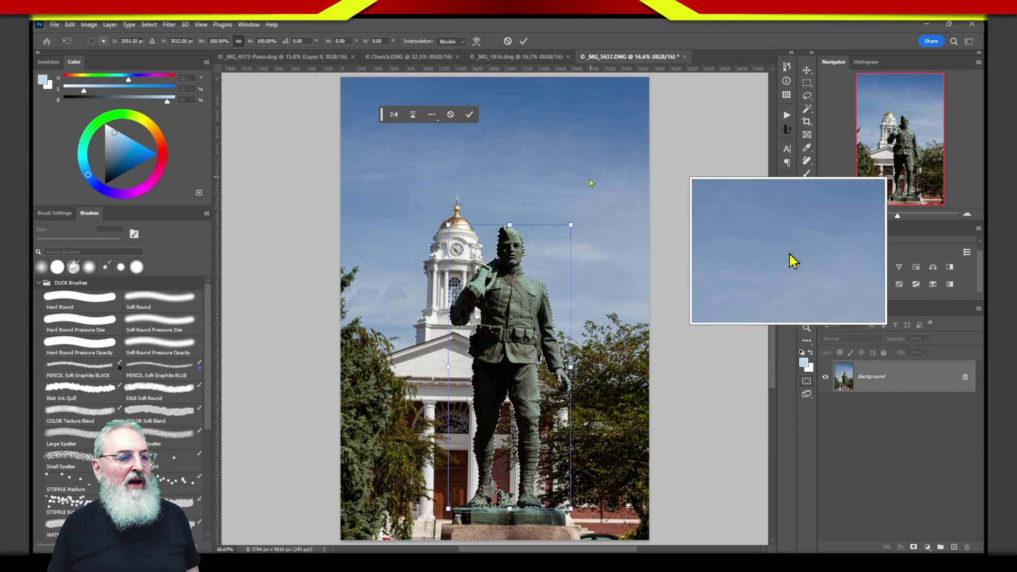
drag(572, 225, 610, 156)
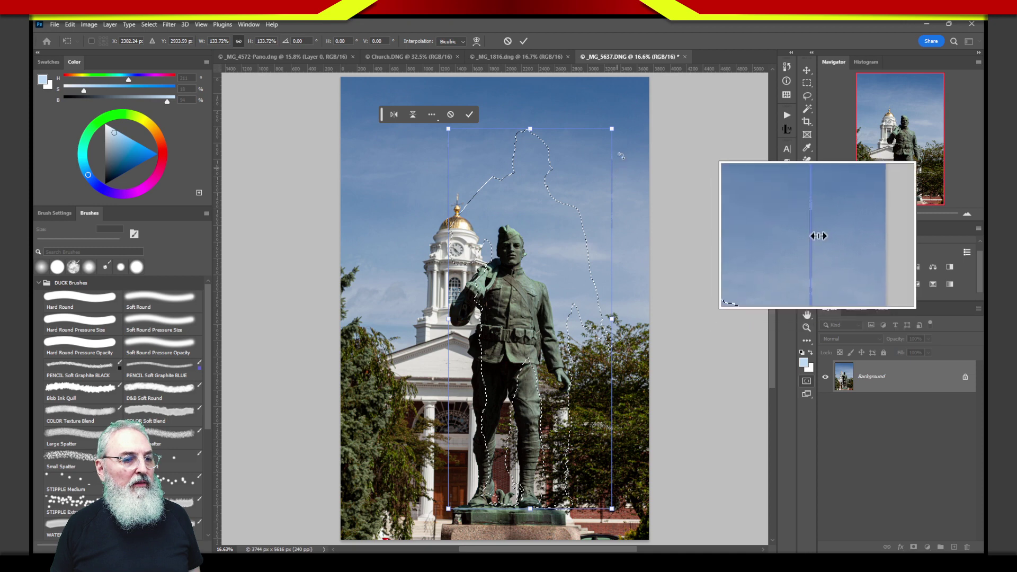
drag(612, 130, 572, 223)
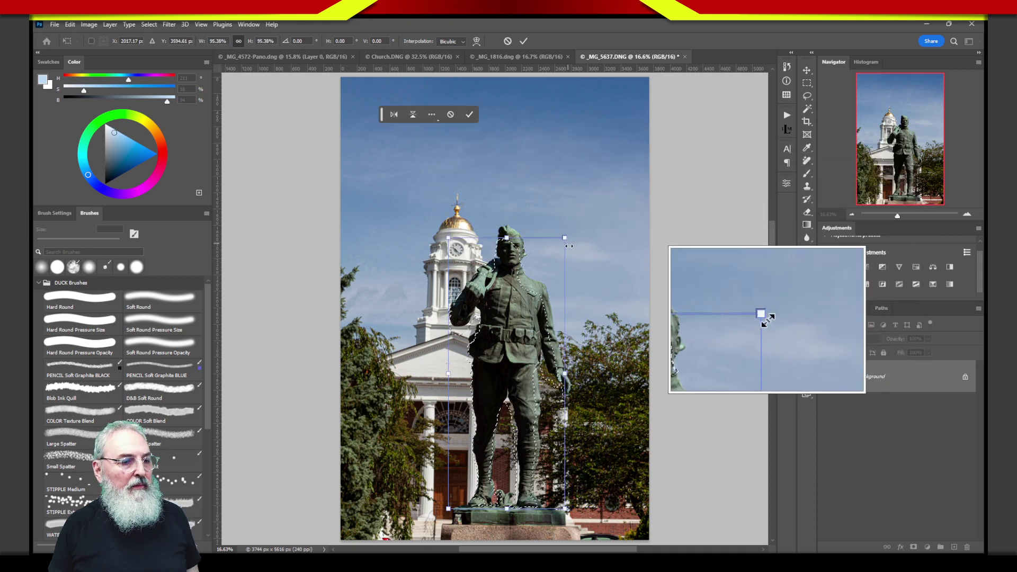
key(ctrl+z)
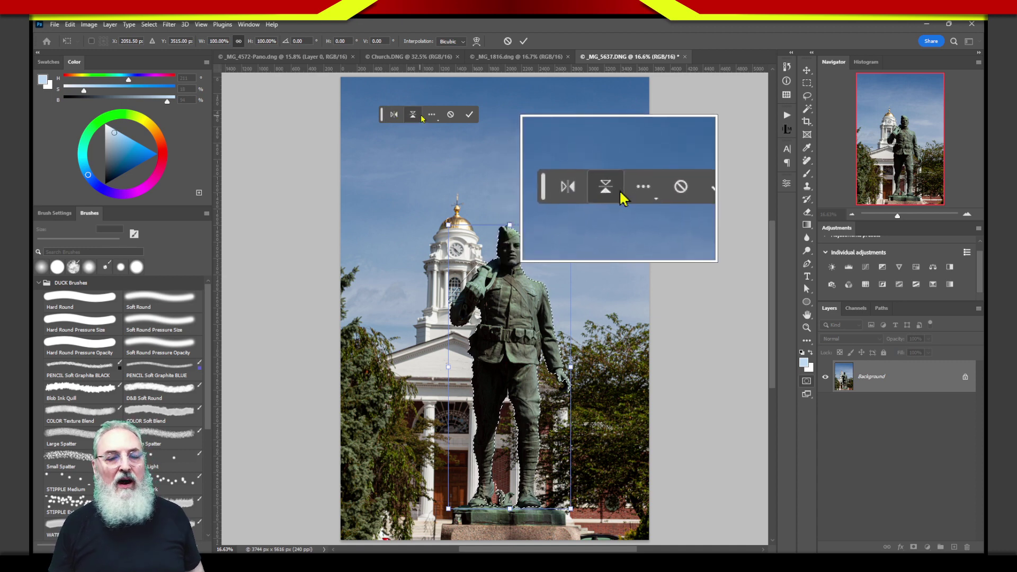
click(451, 115)
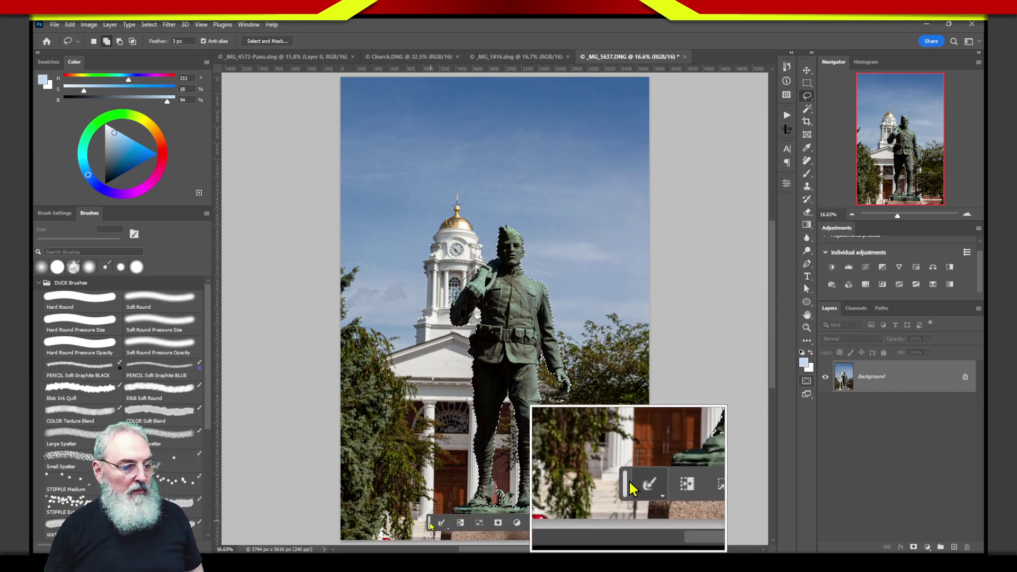
Drag the Contextual Task Bar from the canvas bottom to near the top, clear of the statue.
drag(429, 523, 393, 118)
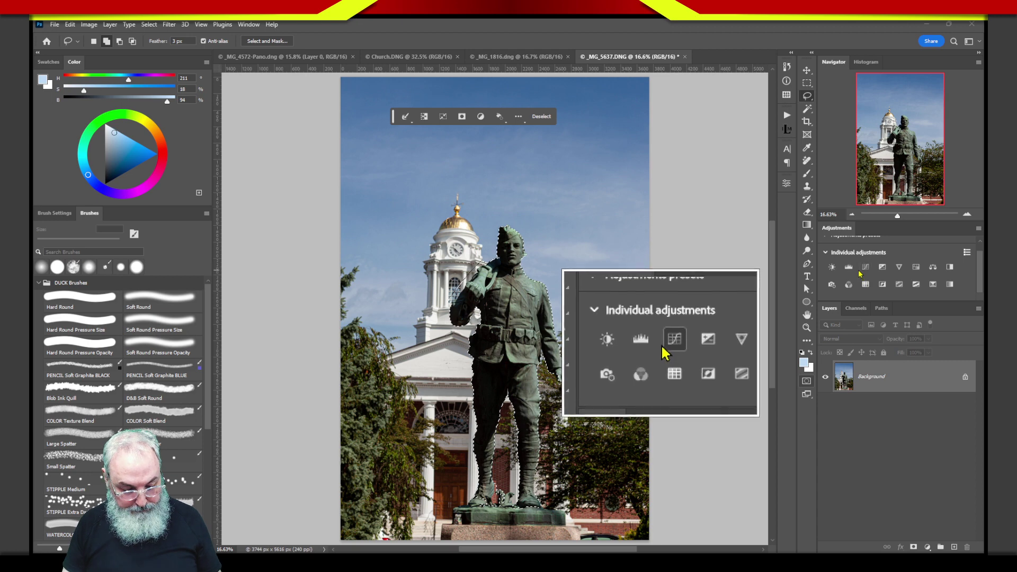
Look over the Fill options for the statue selection, then deselect the statue.
click(501, 119)
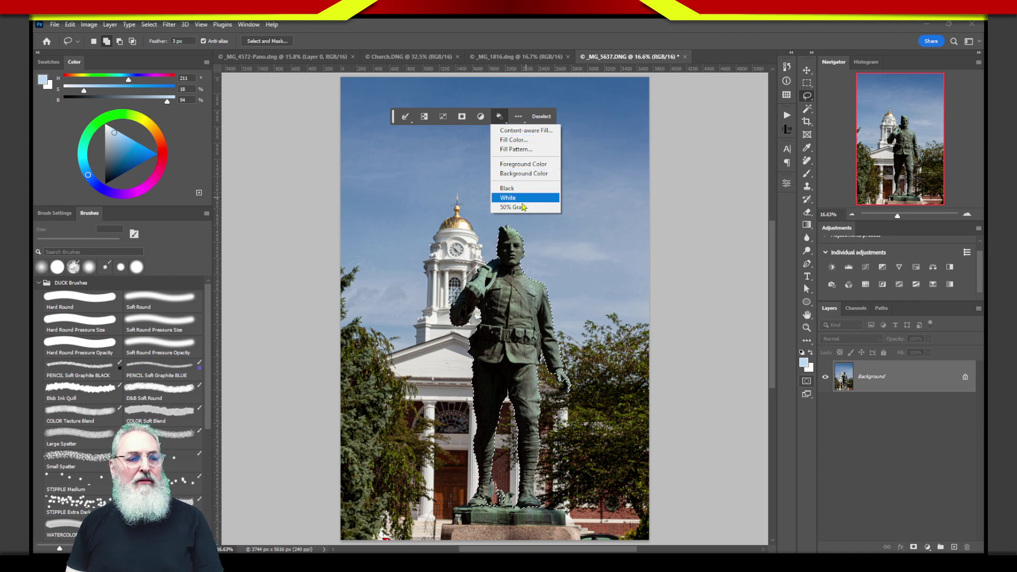
click(547, 117)
click(547, 116)
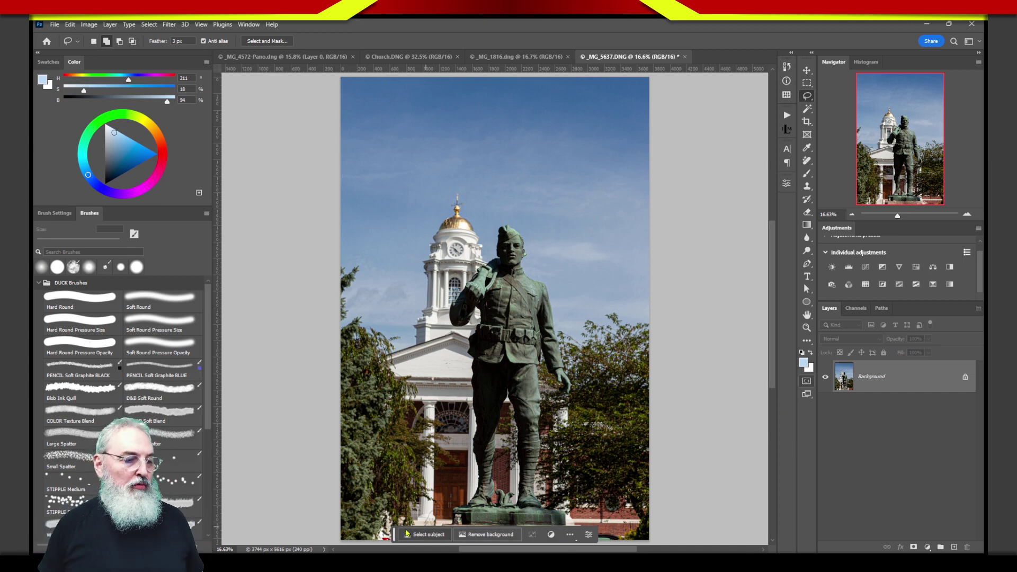
Move the Contextual Task Bar from the canvas bottom up over the sky near the image top.
drag(395, 537, 388, 127)
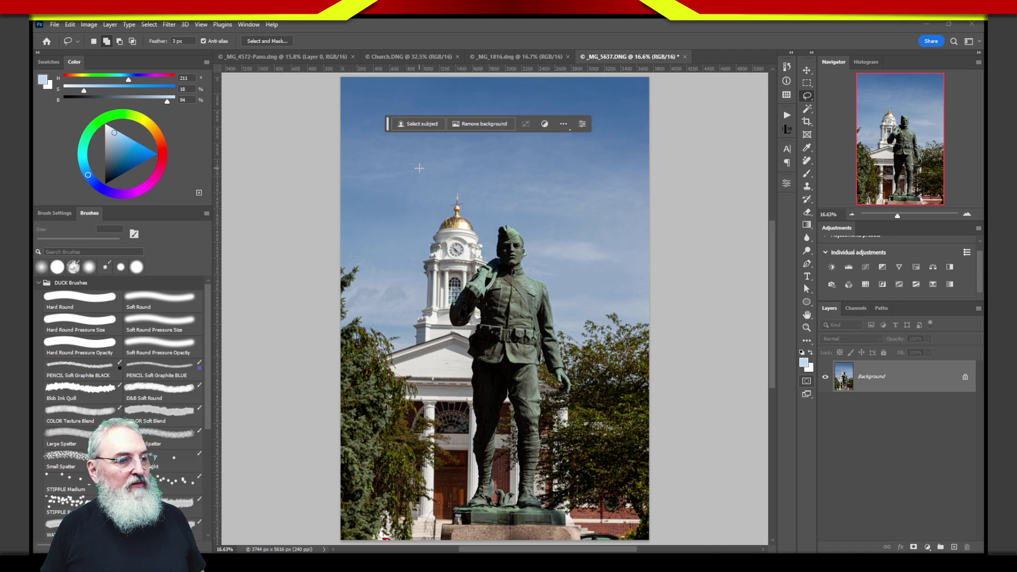
Hide the Contextual Task Bar from its ... menu, then restore it via Window > Contextual Task Bar.
click(565, 128)
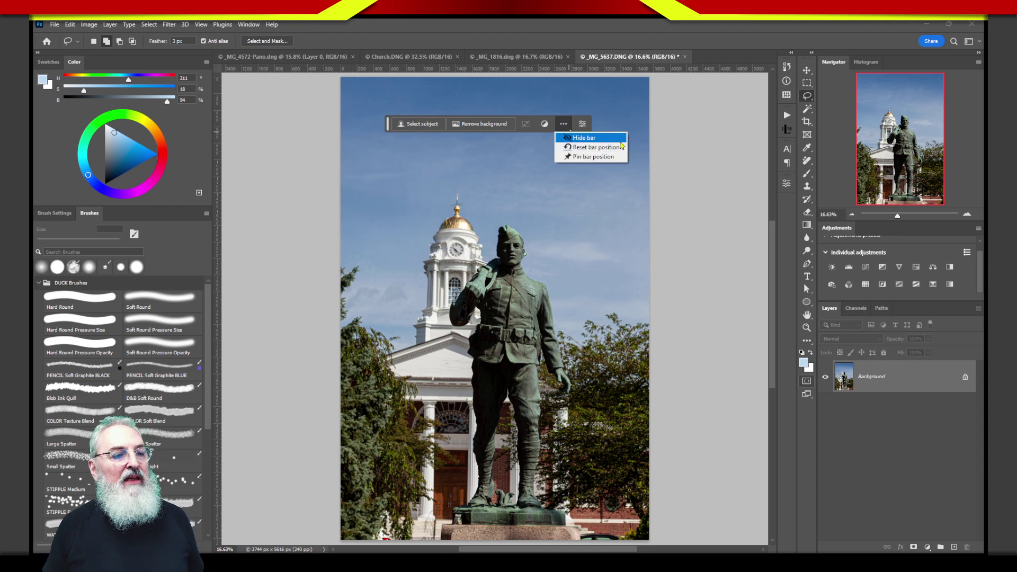
click(593, 139)
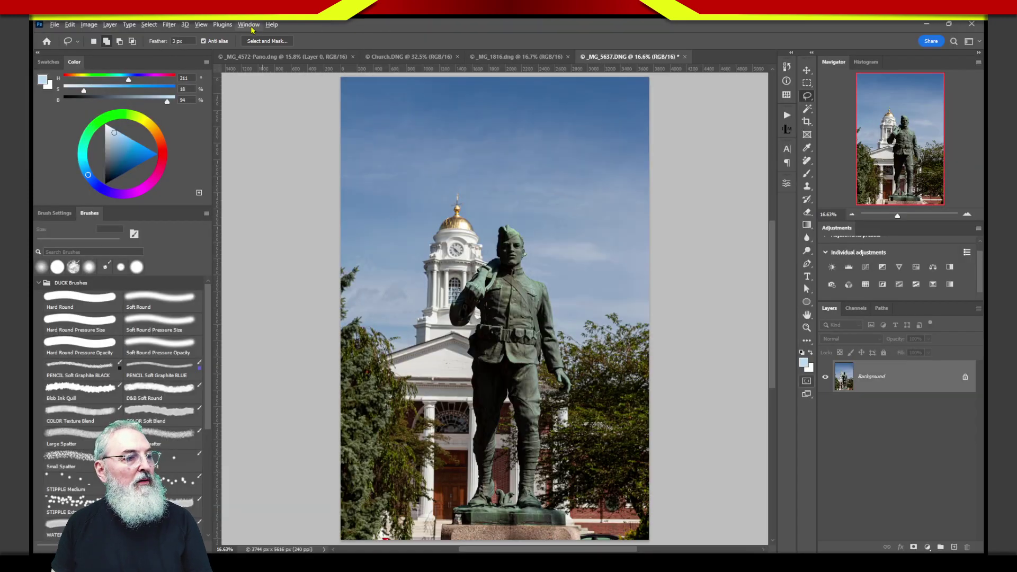
click(252, 28)
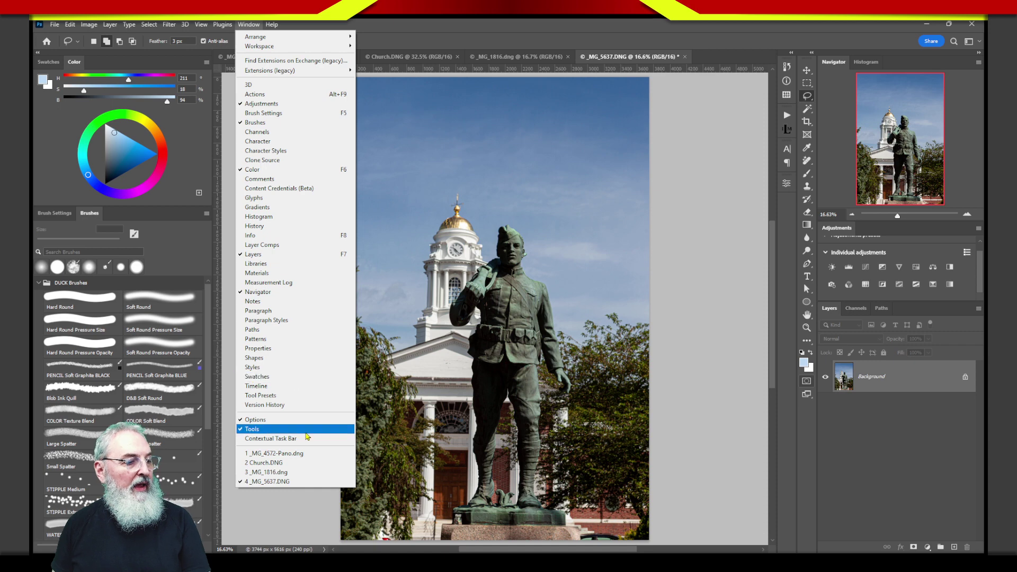
click(278, 439)
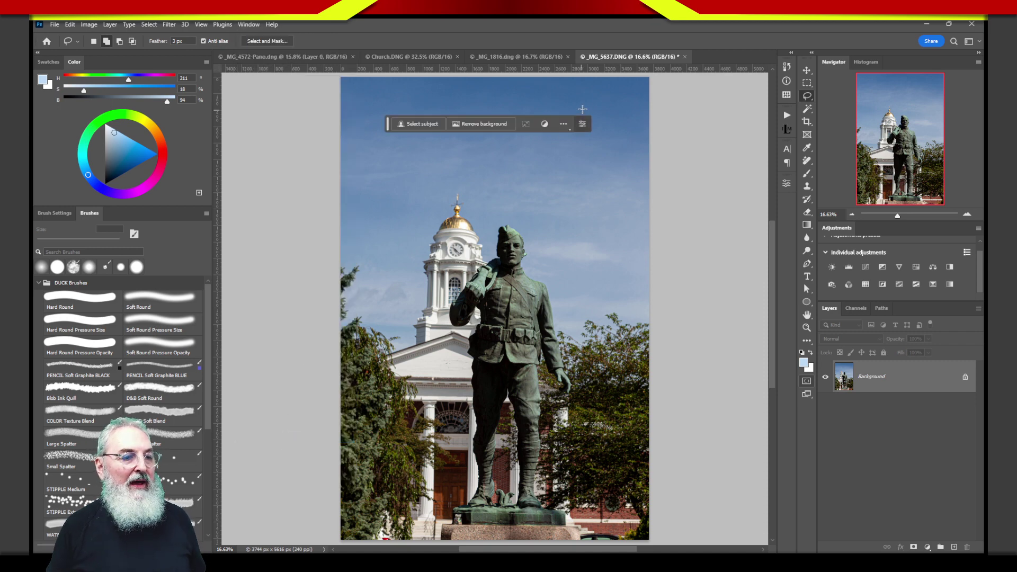
Shift the task bar down-left over the sky and try Brush, Remove, Eraser, History Brush, ending on Magic Wand.
mouse_move(389, 125)
mouse_down()
mouse_move(369, 139)
mouse_move(384, 138)
mouse_up()
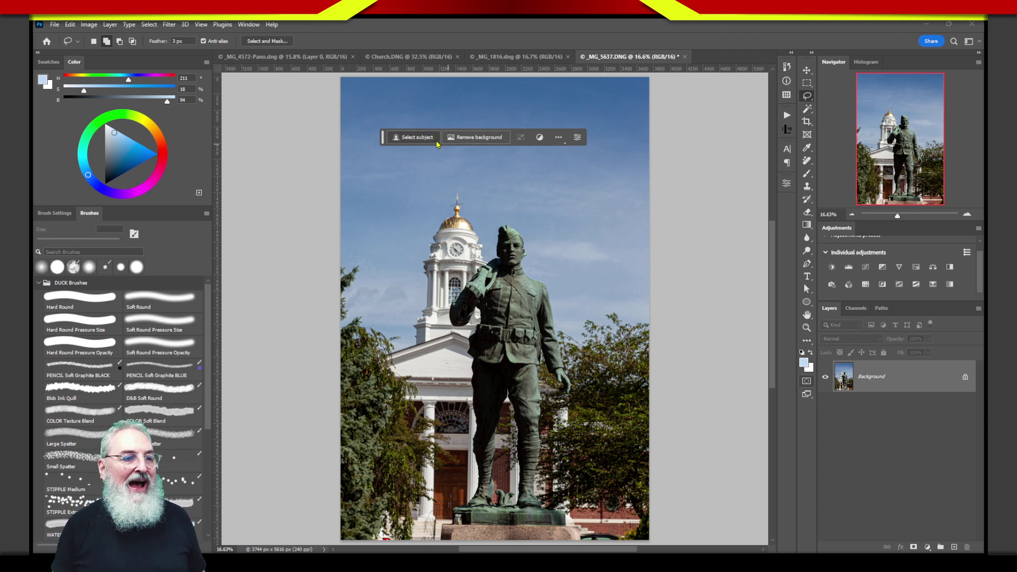
click(807, 110)
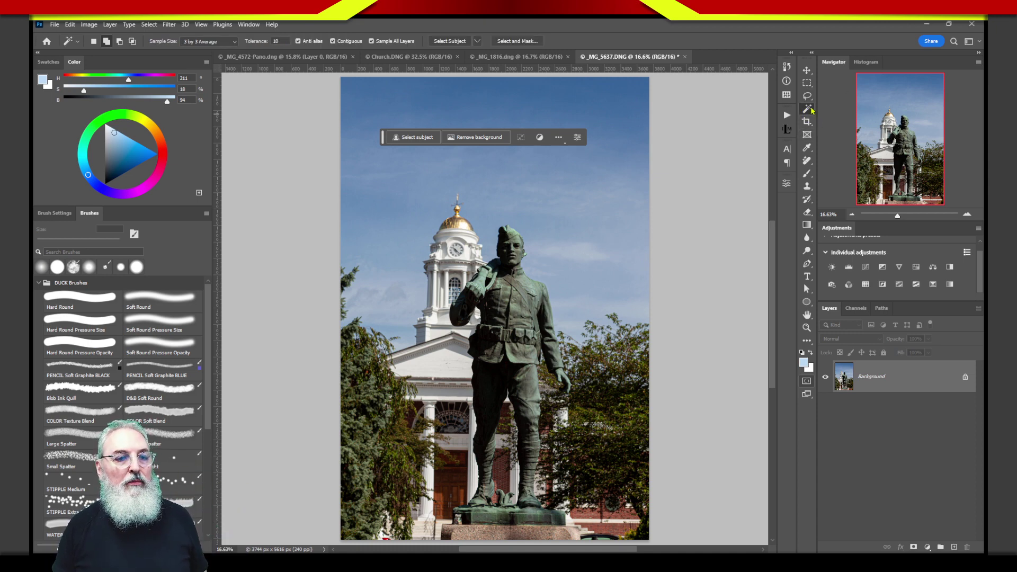
click(807, 175)
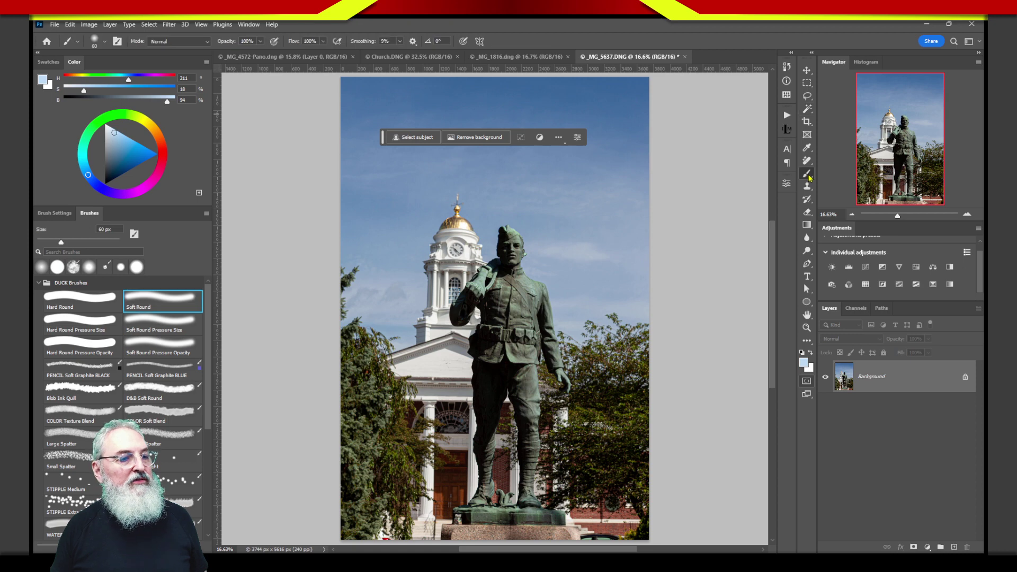
click(806, 161)
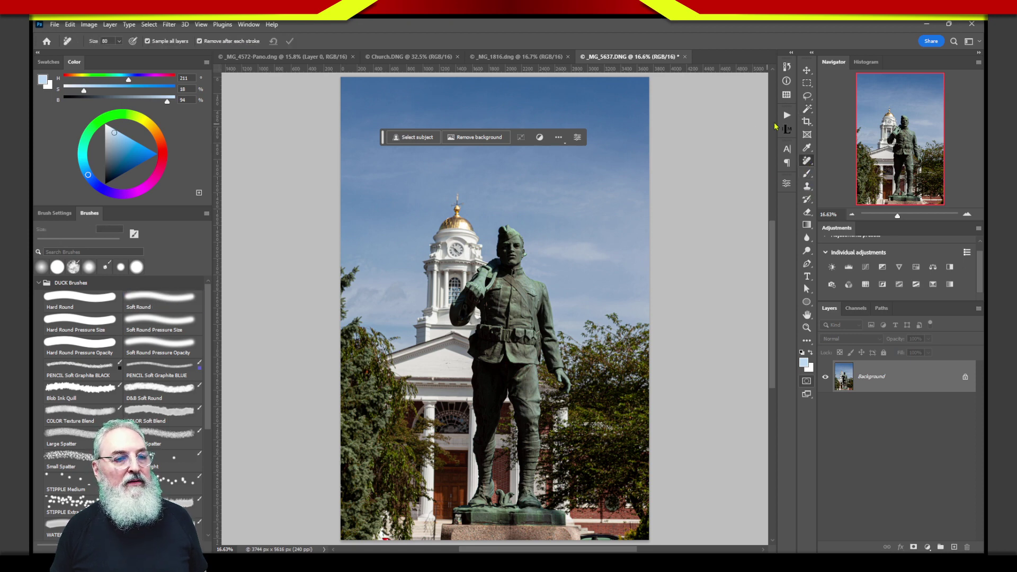
click(807, 212)
click(807, 200)
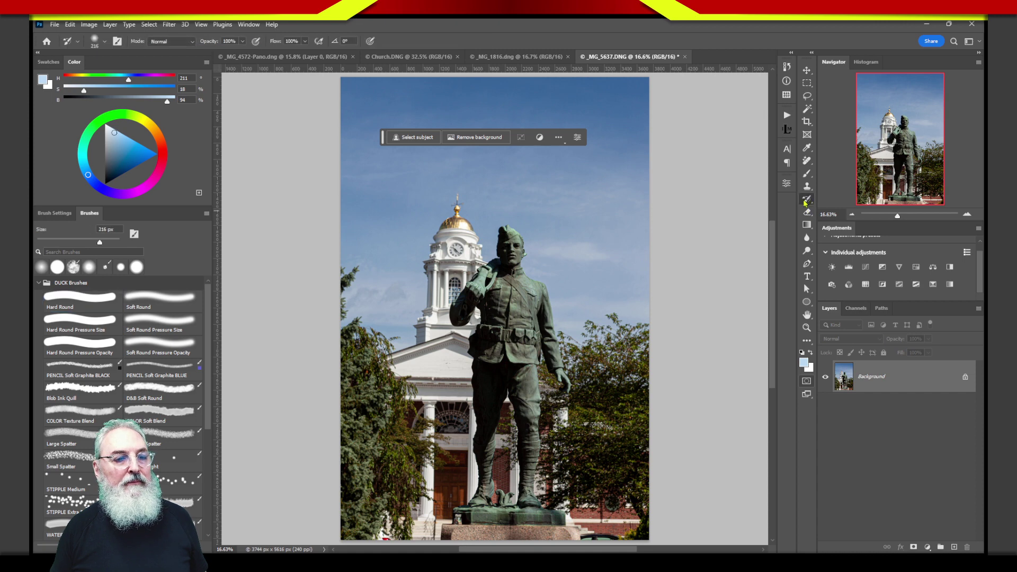
click(806, 176)
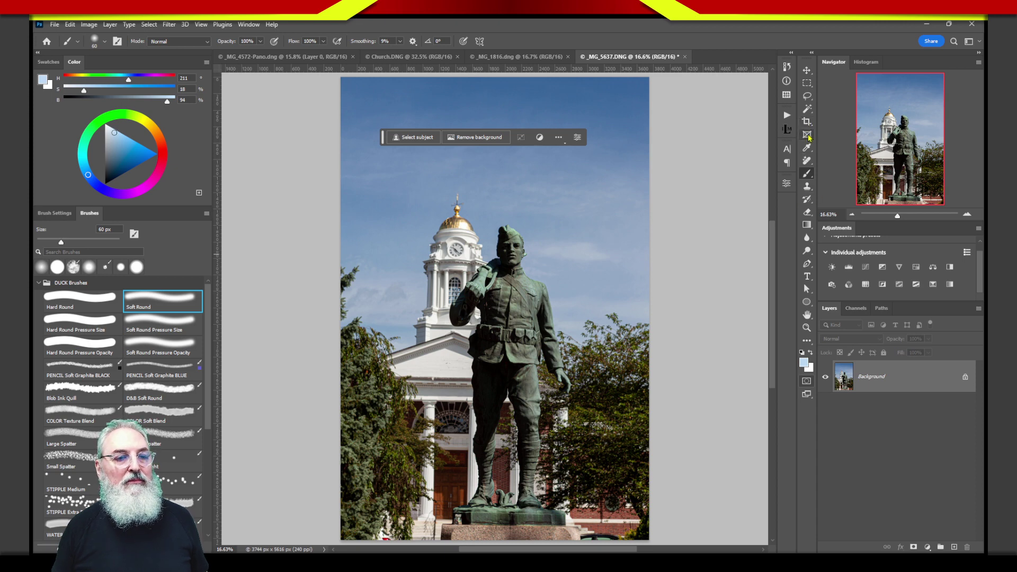
click(806, 109)
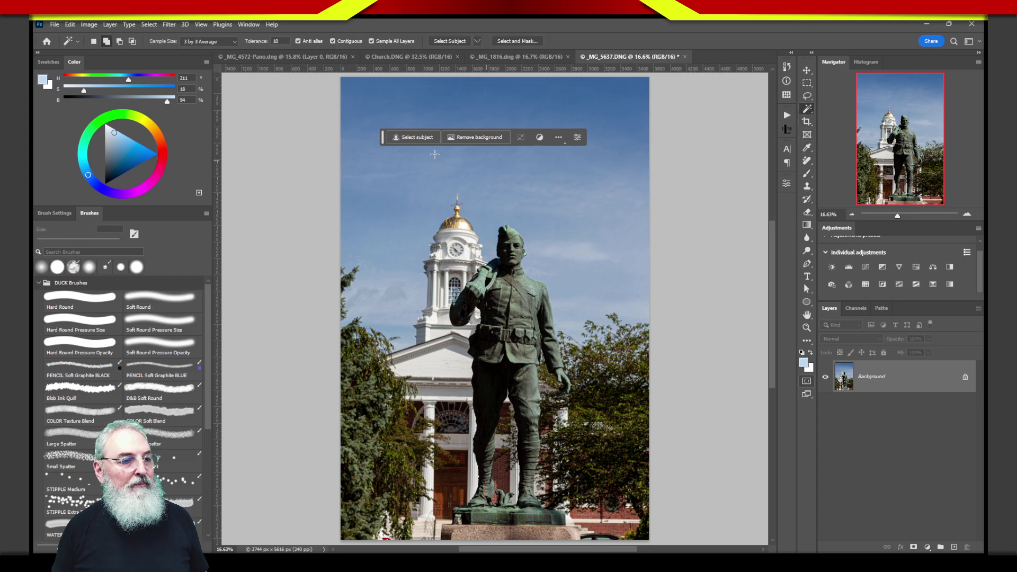
drag(382, 137, 364, 155)
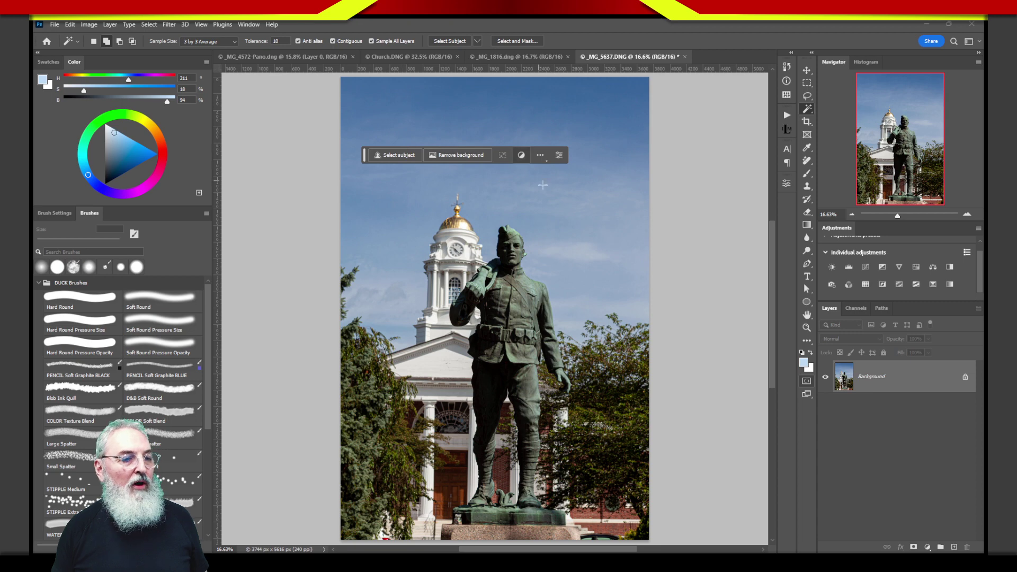
Select the statue as subject, move the task bar to the top right, and add the upper sky band.
click(403, 156)
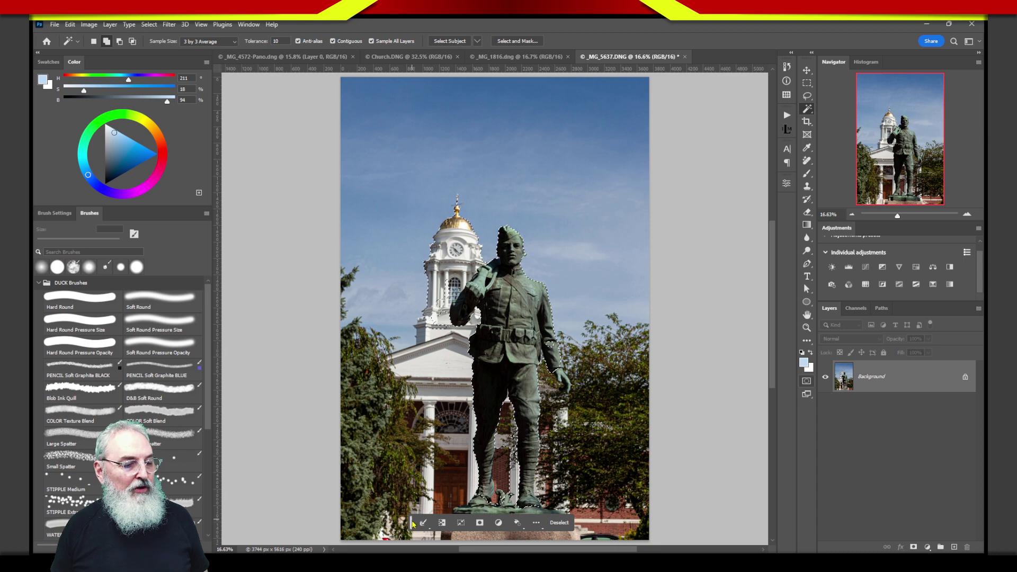
drag(412, 524, 591, 94)
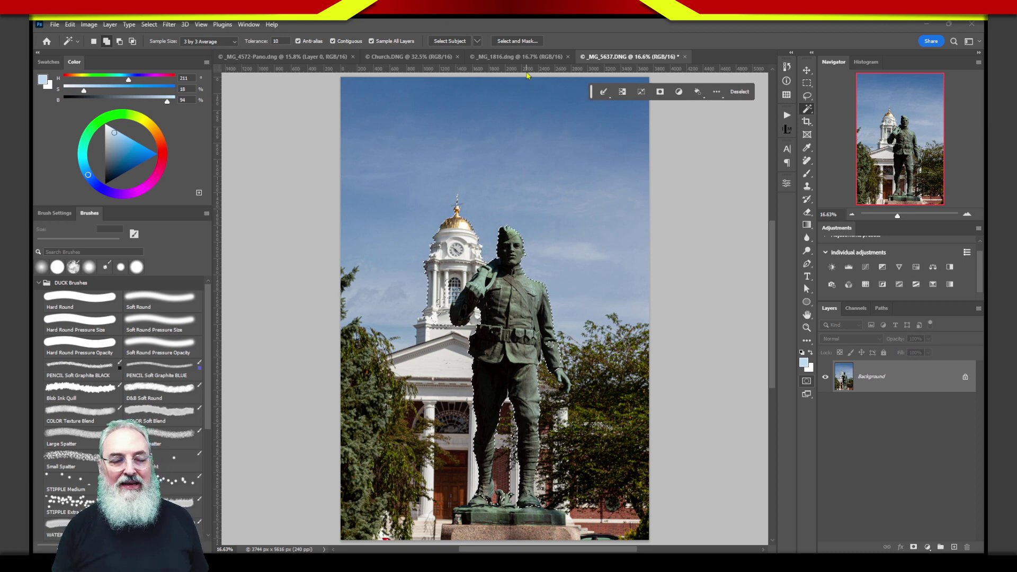
click(593, 103)
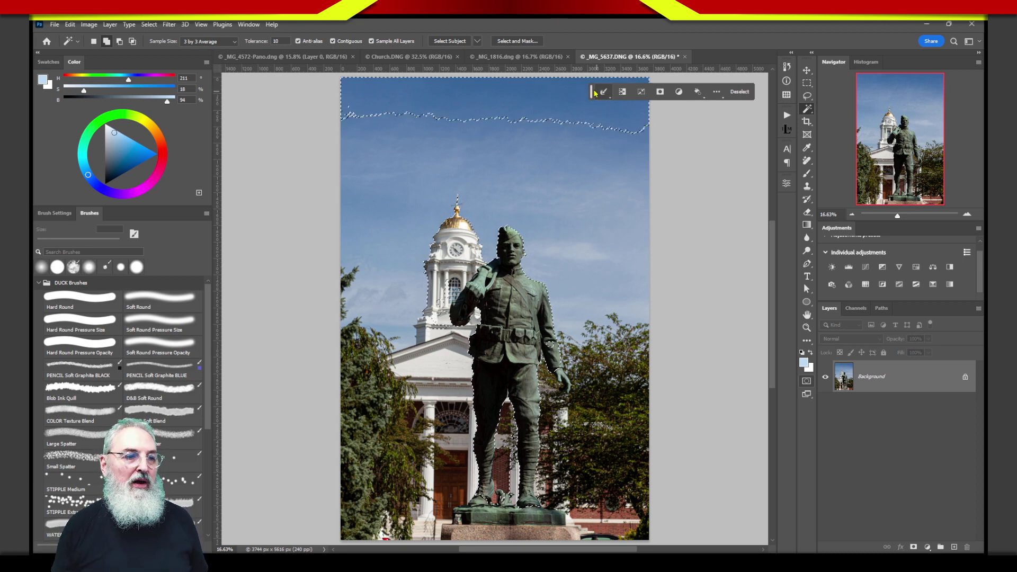
drag(594, 93, 595, 92)
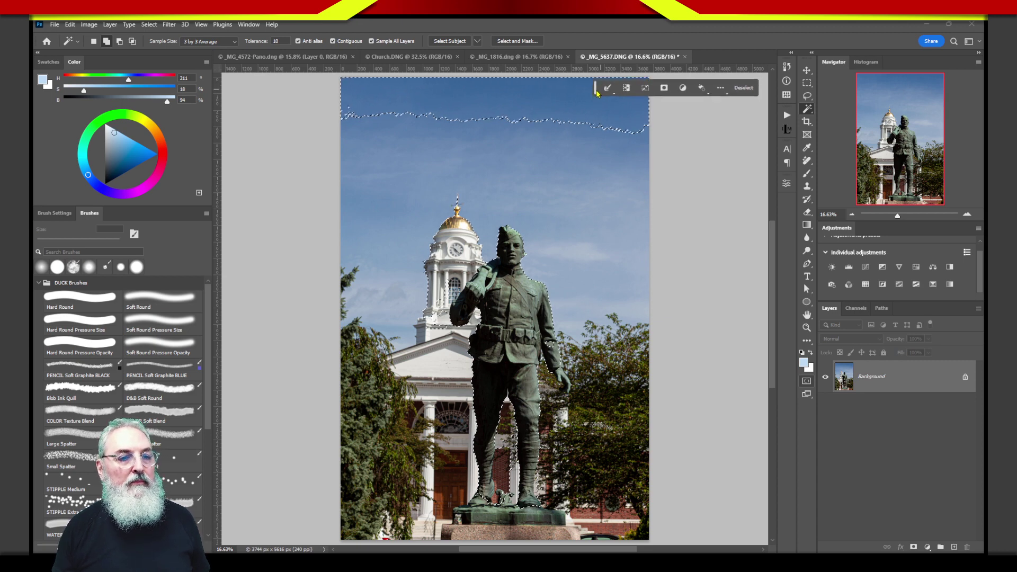
click(718, 86)
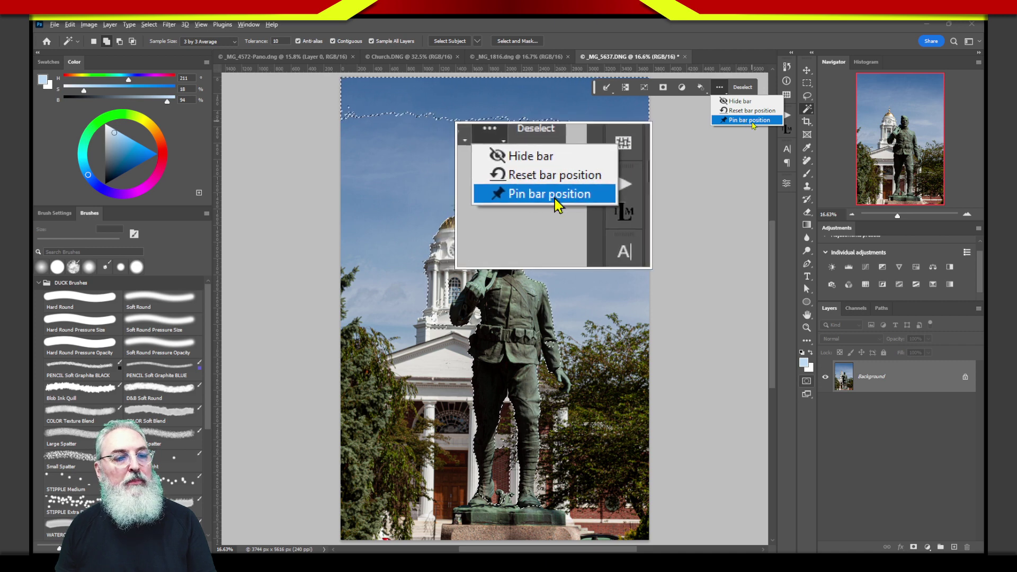
Pin the task bar, add more sky areas to the selection, then clear it with Ctrl+D.
click(747, 121)
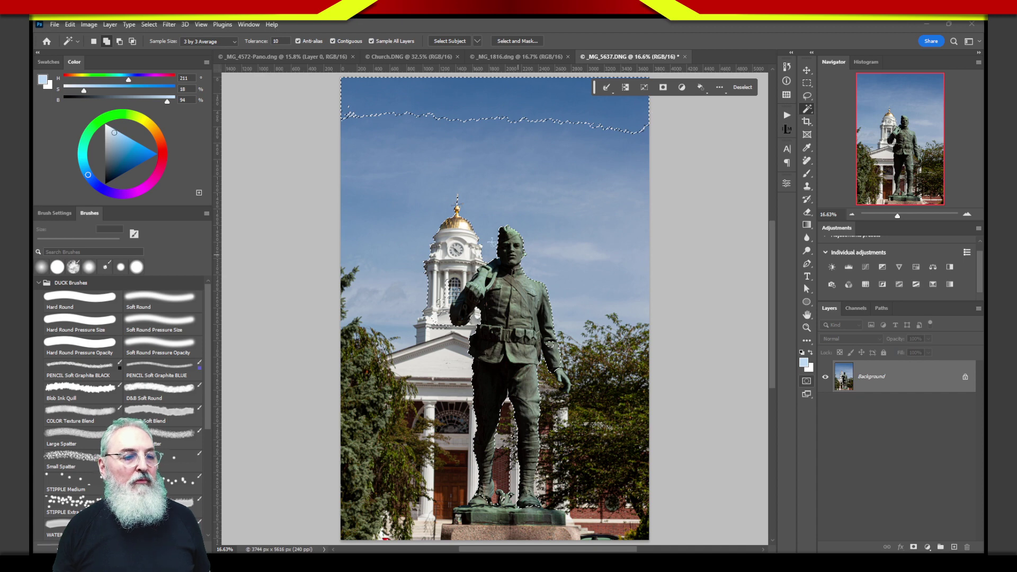
click(444, 178)
click(584, 222)
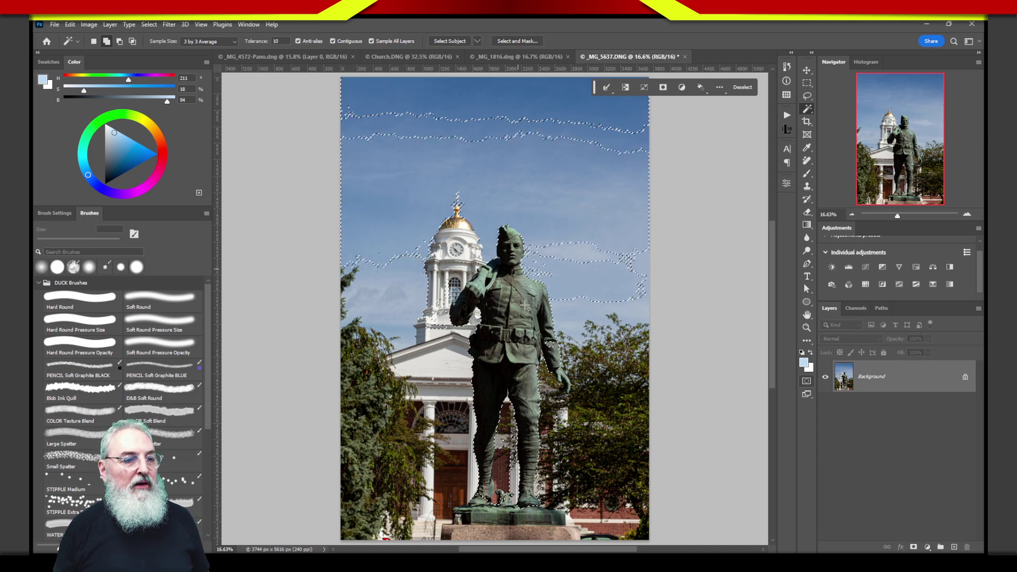
click(571, 183)
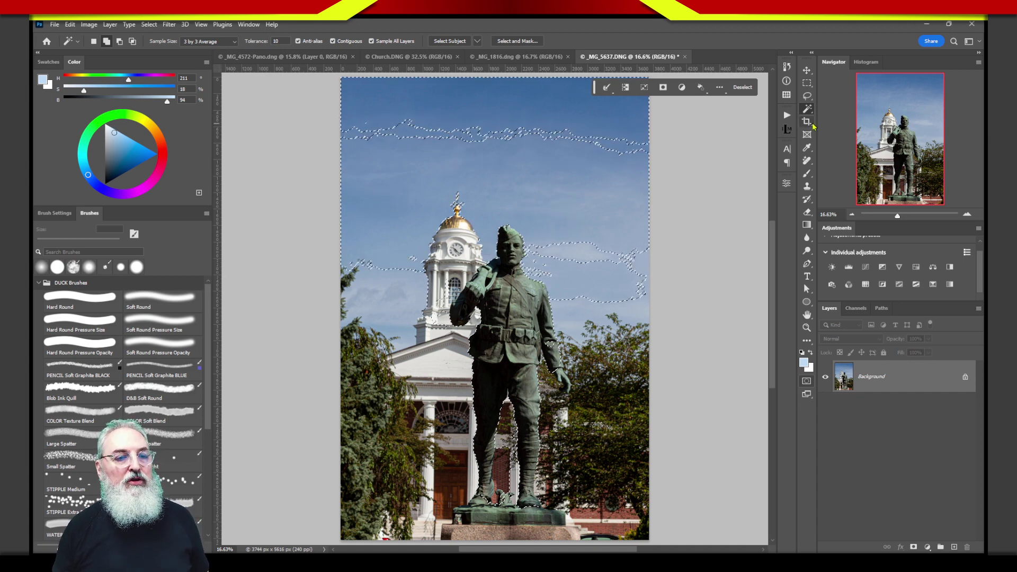
key(ctrl+d)
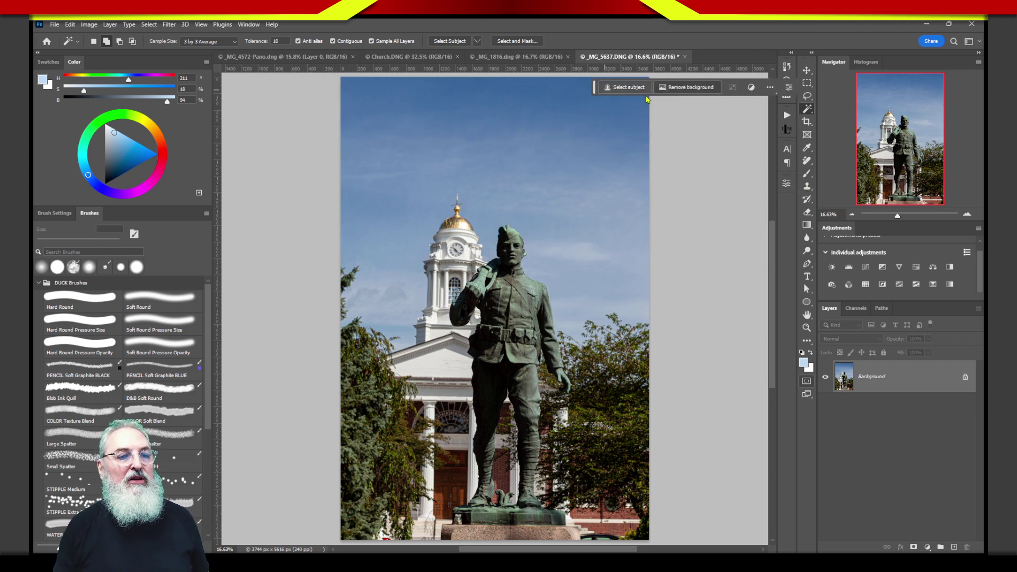
Move the pinned task bar left and slightly down, and check its options menu.
drag(595, 88, 559, 89)
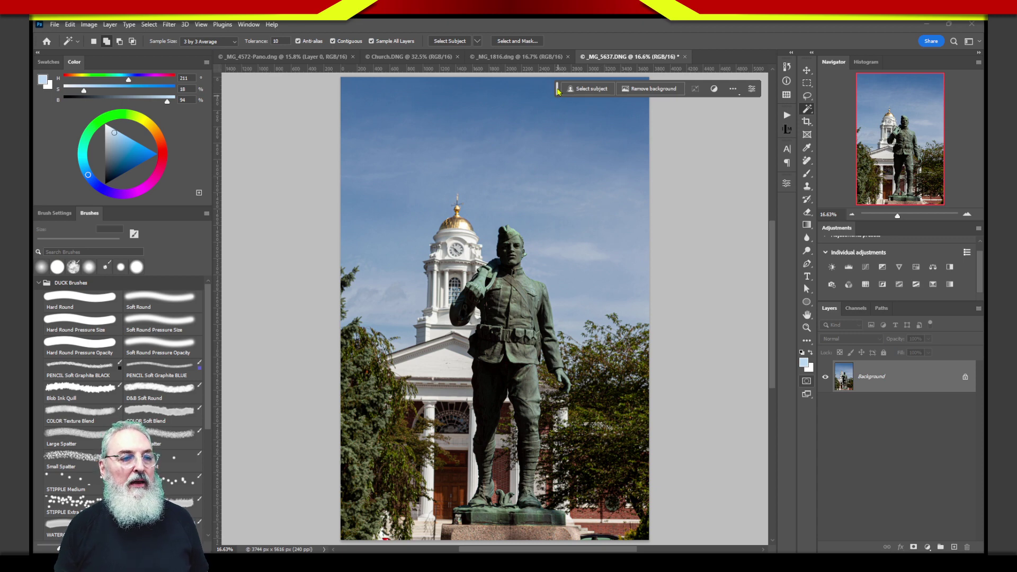
drag(557, 90, 554, 99)
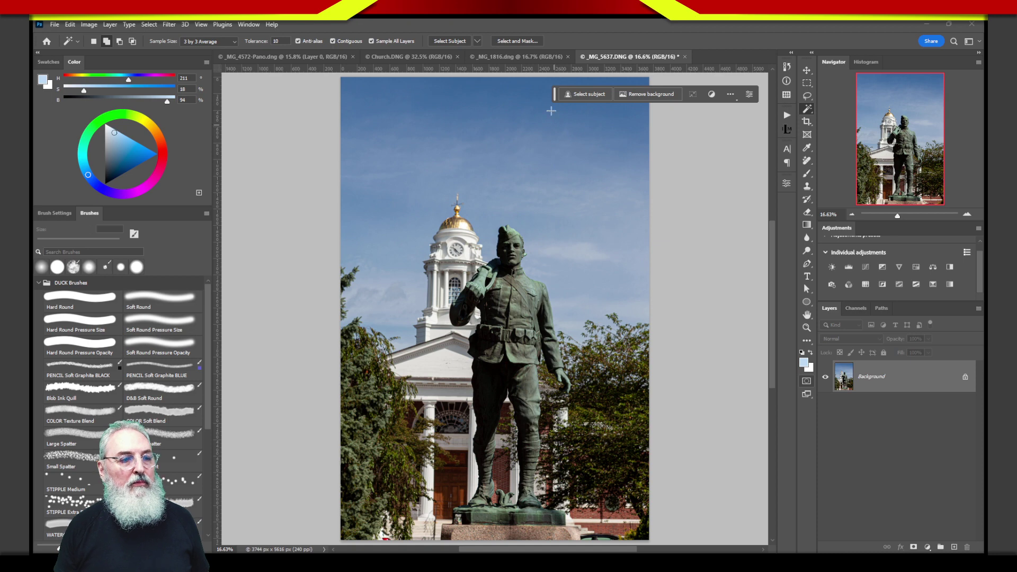
click(730, 94)
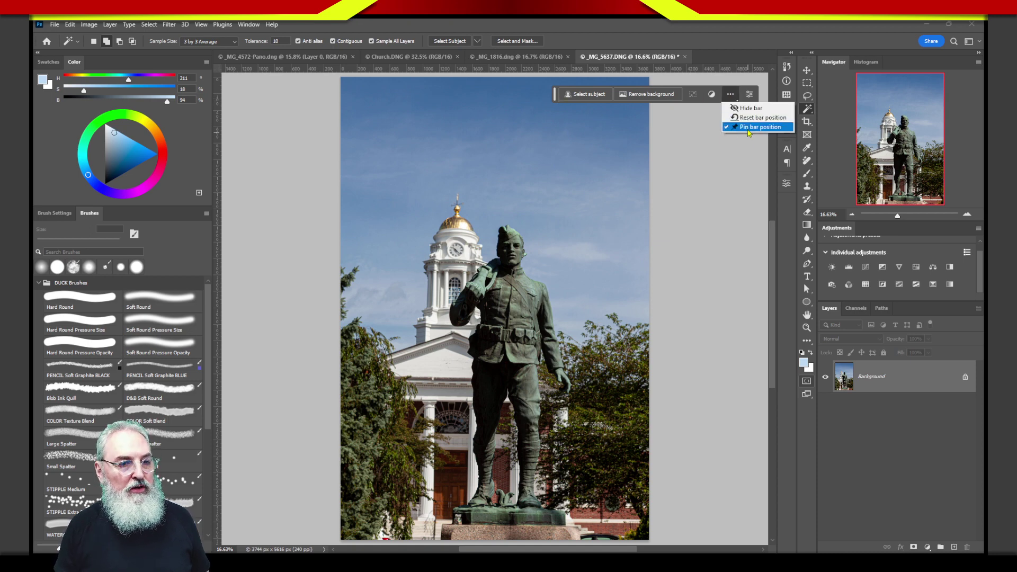
click(676, 172)
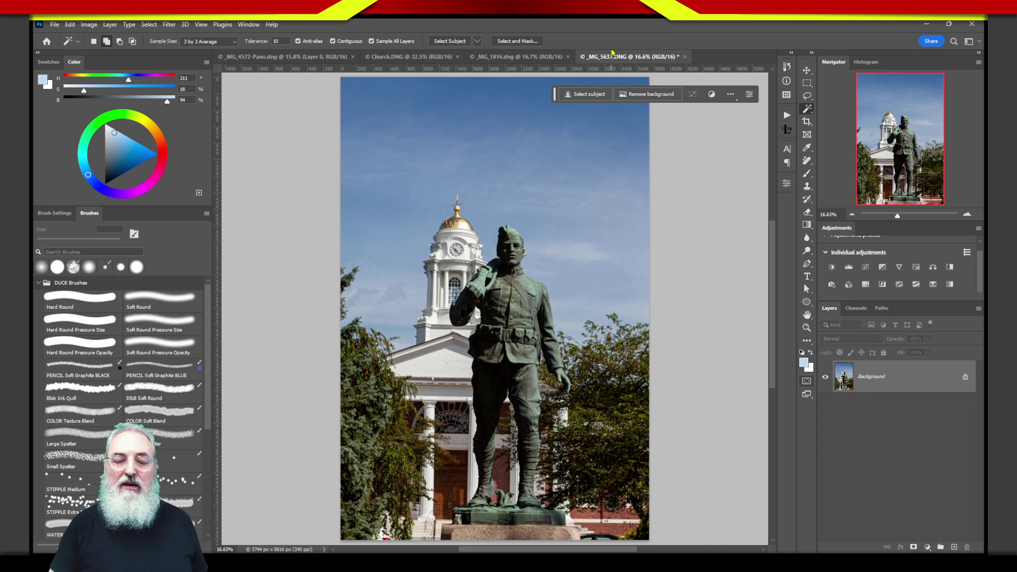
Lasso the statue's lower body freehand, then deselect it from the task bar.
click(805, 97)
mouse_move(523, 217)
mouse_down()
mouse_move(465, 418)
mouse_move(558, 253)
mouse_move(436, 366)
mouse_up()
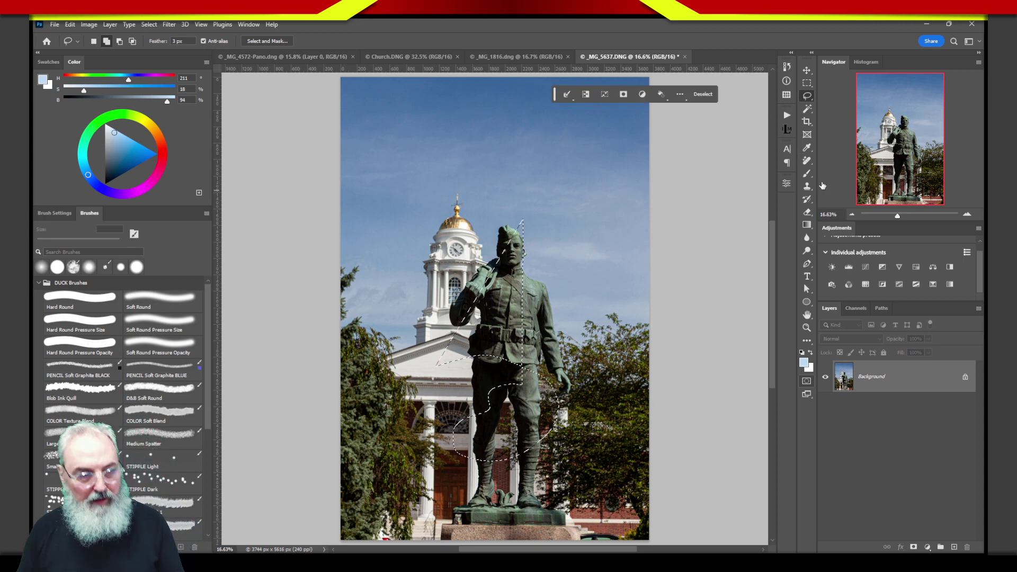
click(702, 94)
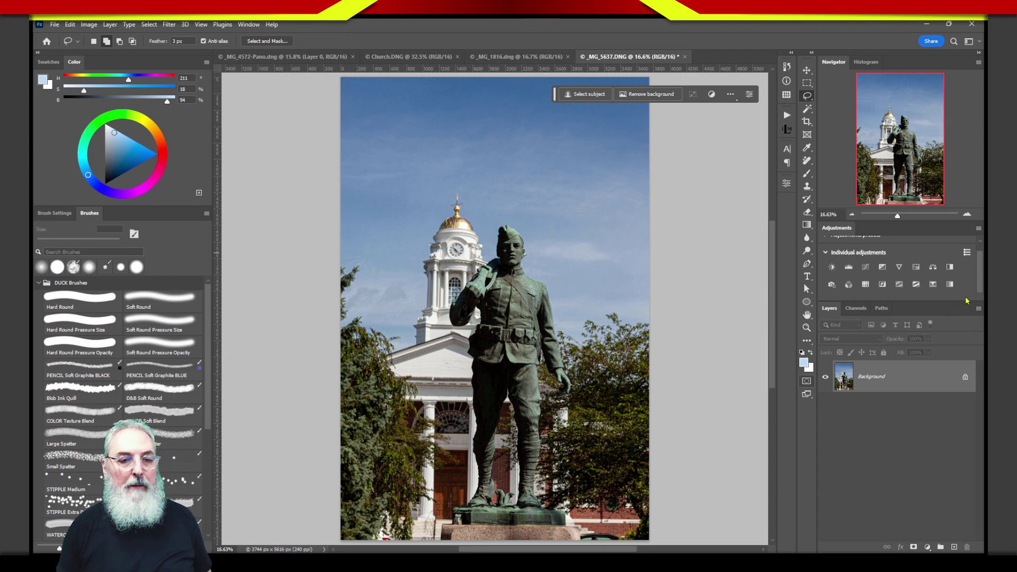
Float the Adjustments panel over the canvas, make it wider and shorter, and shift it lower.
scroll(977, 271, up, 1)
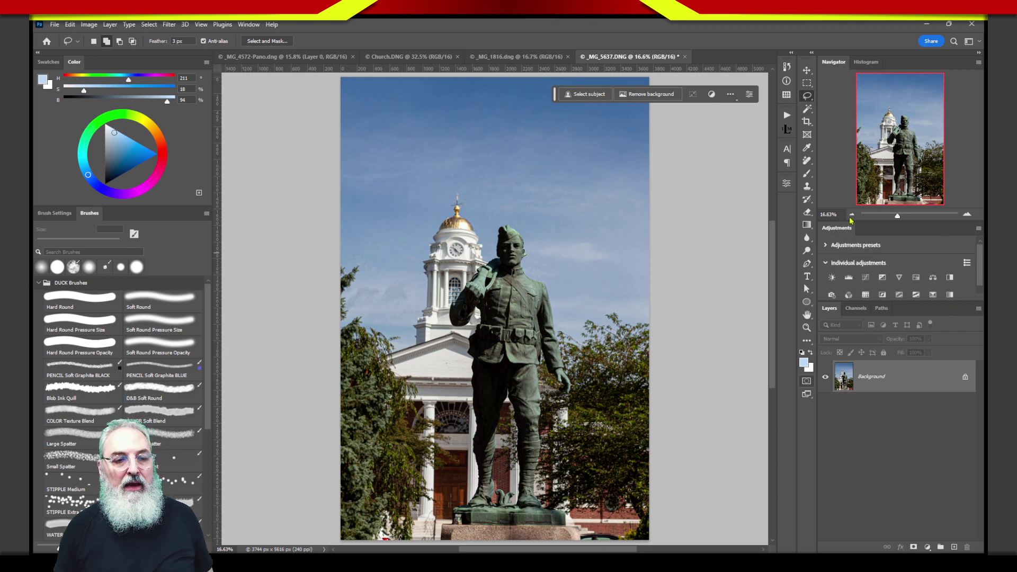
drag(837, 228, 481, 126)
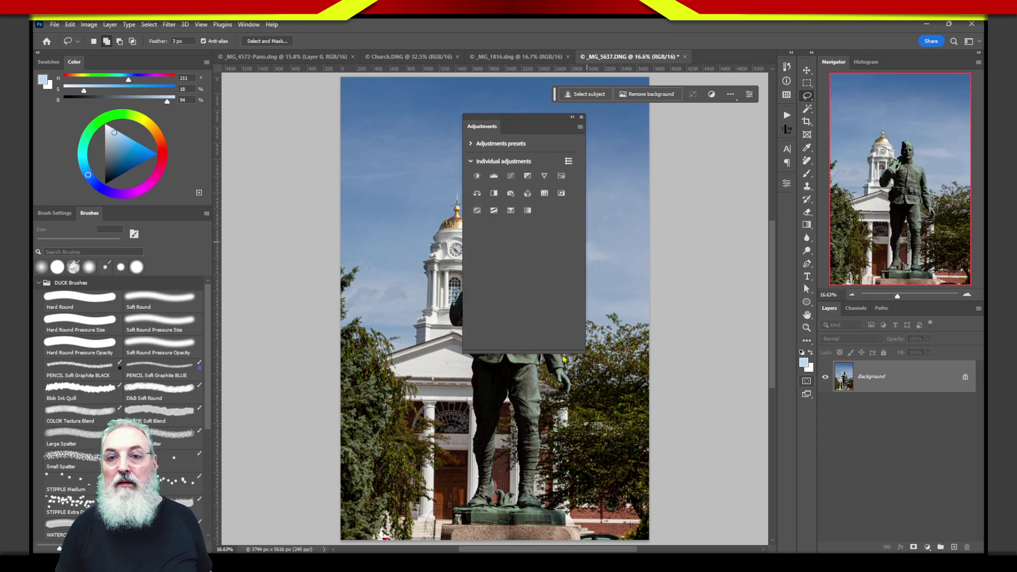
drag(585, 351, 617, 270)
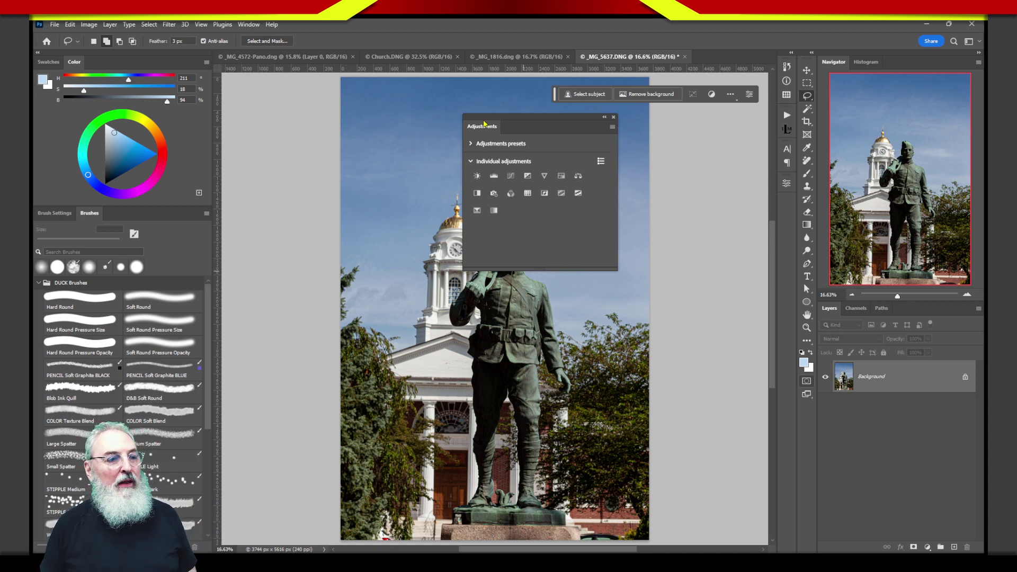
drag(492, 126, 582, 159)
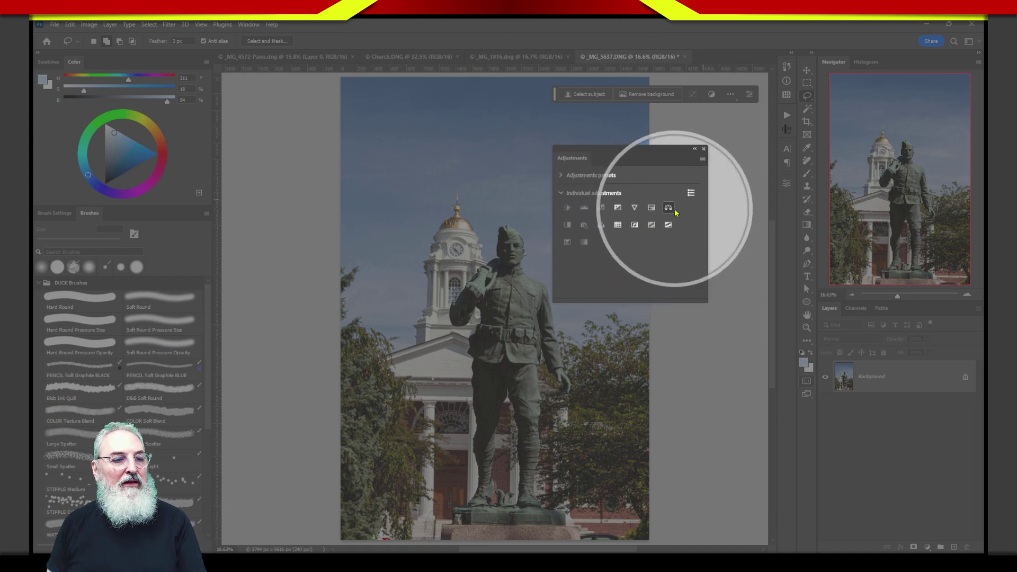
Switch Adjustments to list view and enlarge the panel, briefly toggling grid and back to list.
click(691, 194)
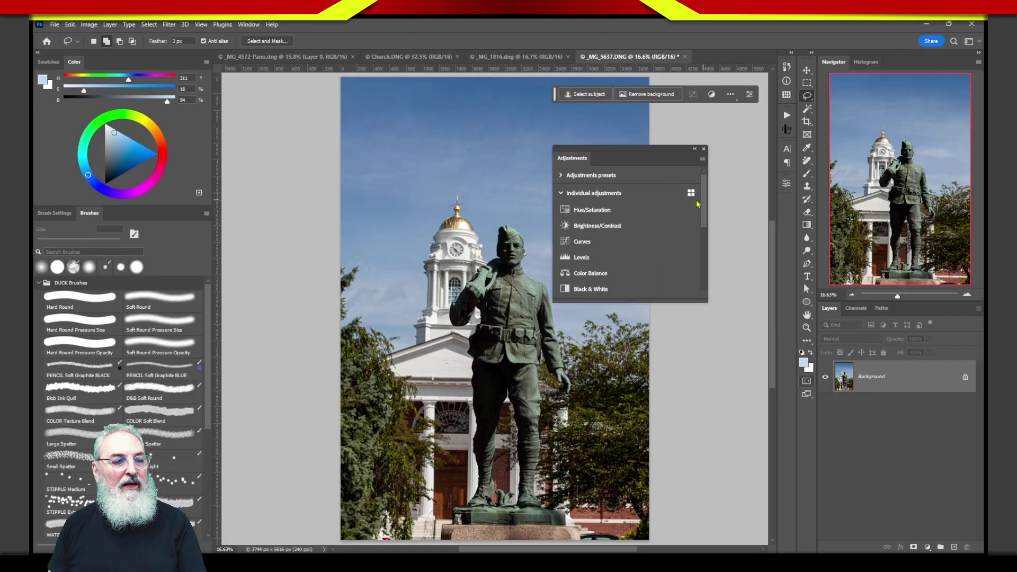
scroll(703, 223, down, 1)
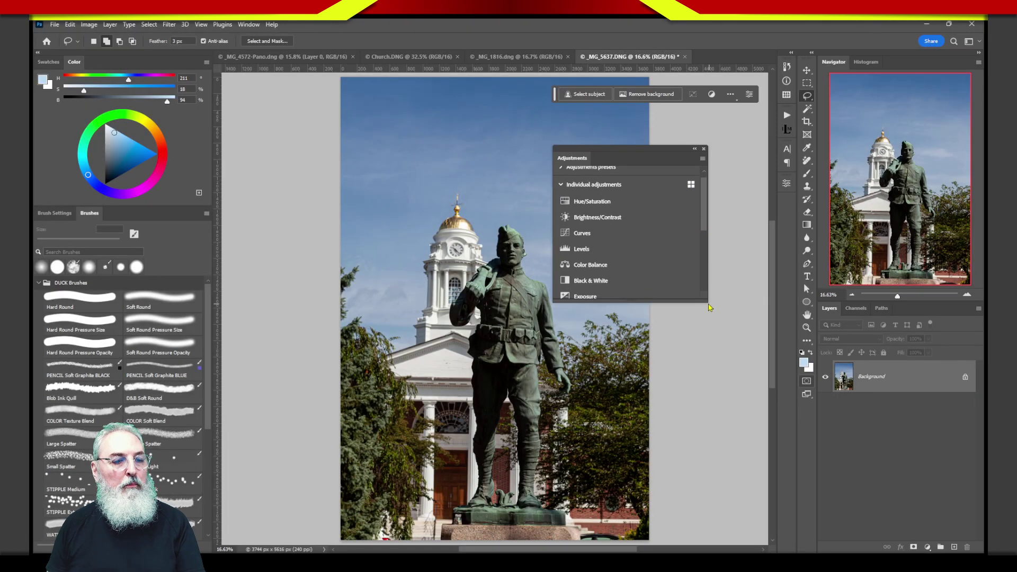
drag(710, 306, 739, 388)
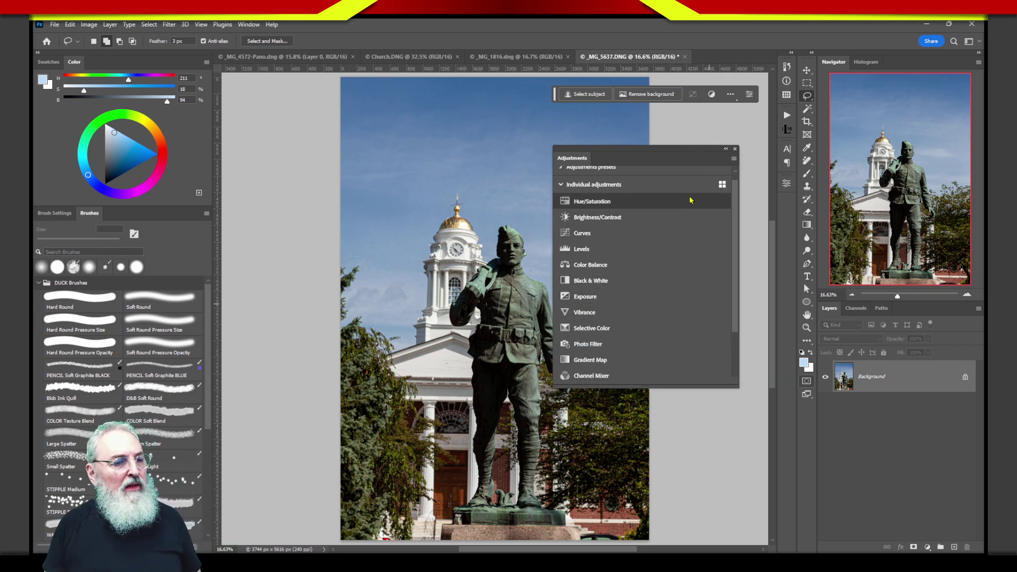
click(721, 191)
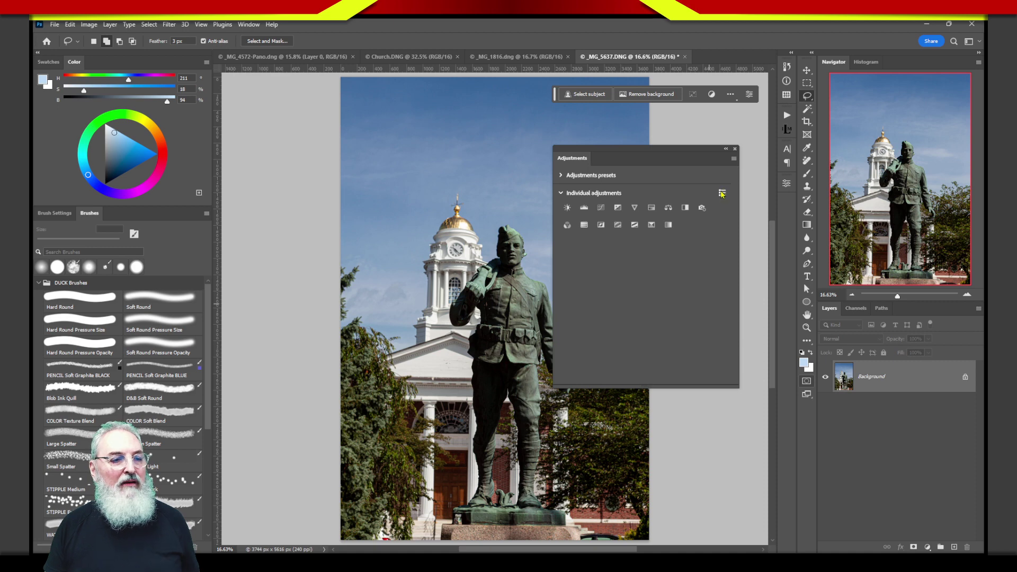
click(722, 193)
scroll(735, 270, down, 2)
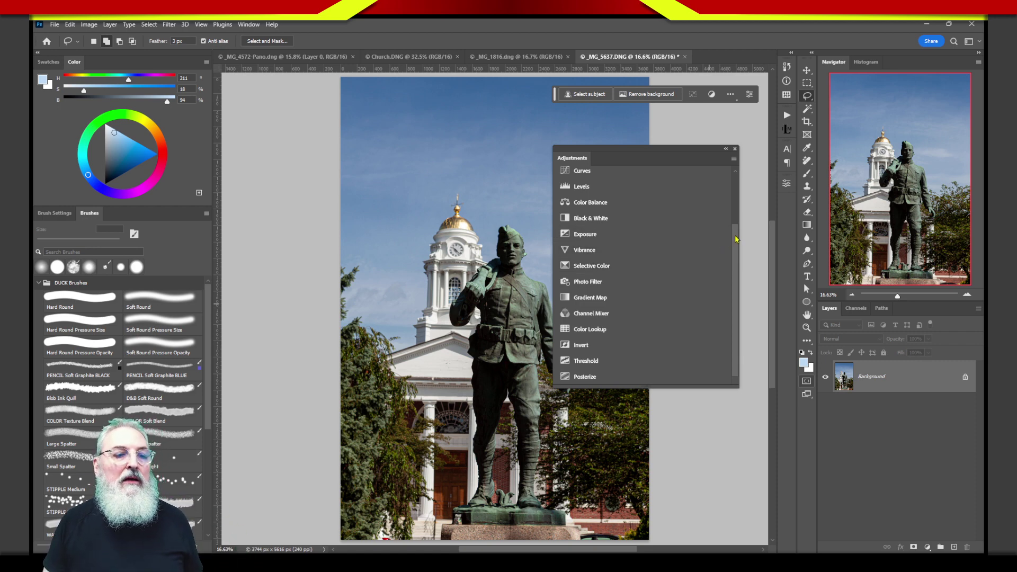
scroll(735, 239, up, 3)
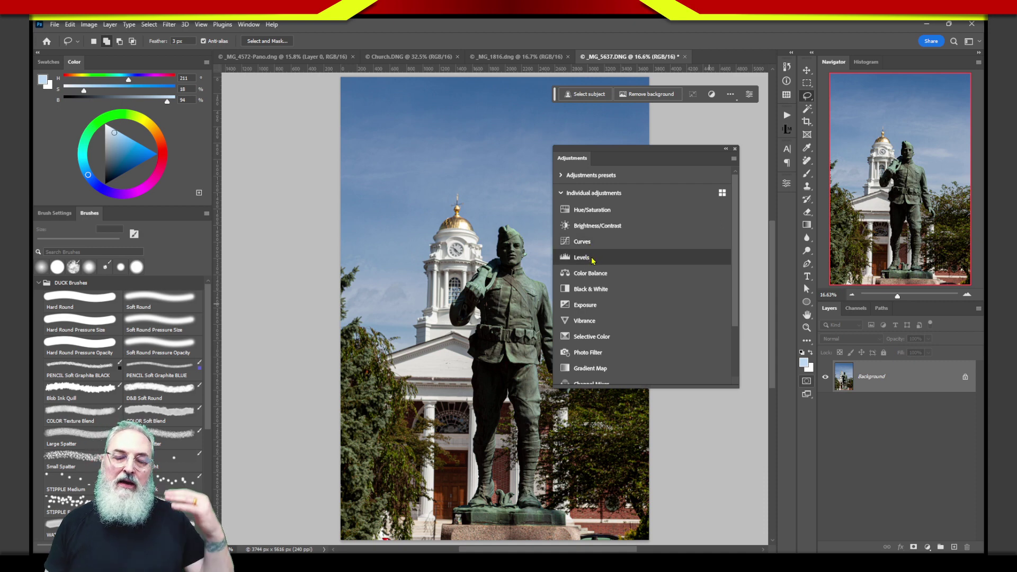
Move the Adjustments panel up-right, add a Curves layer, then delete it and close Properties.
drag(646, 155, 668, 124)
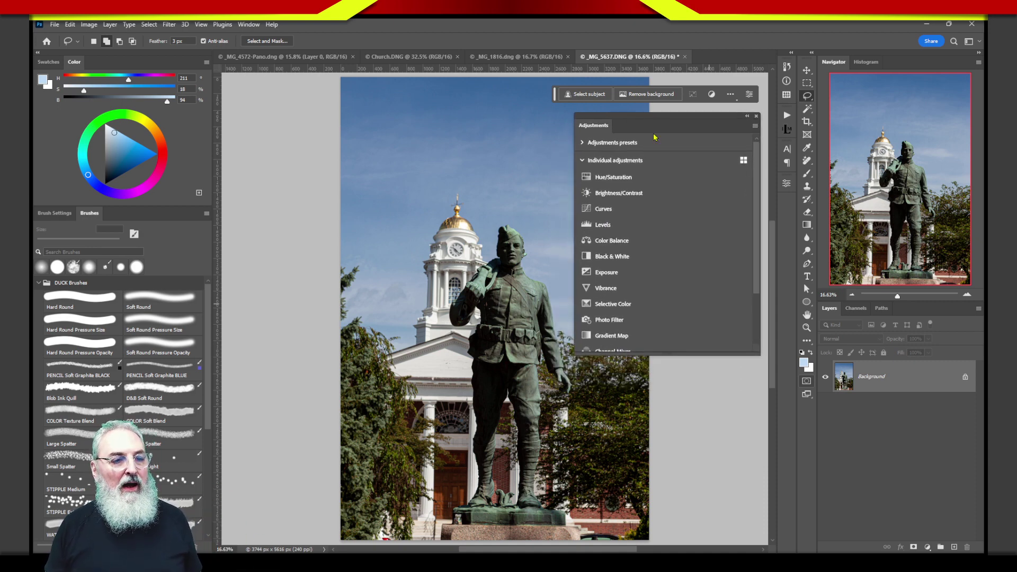
click(600, 211)
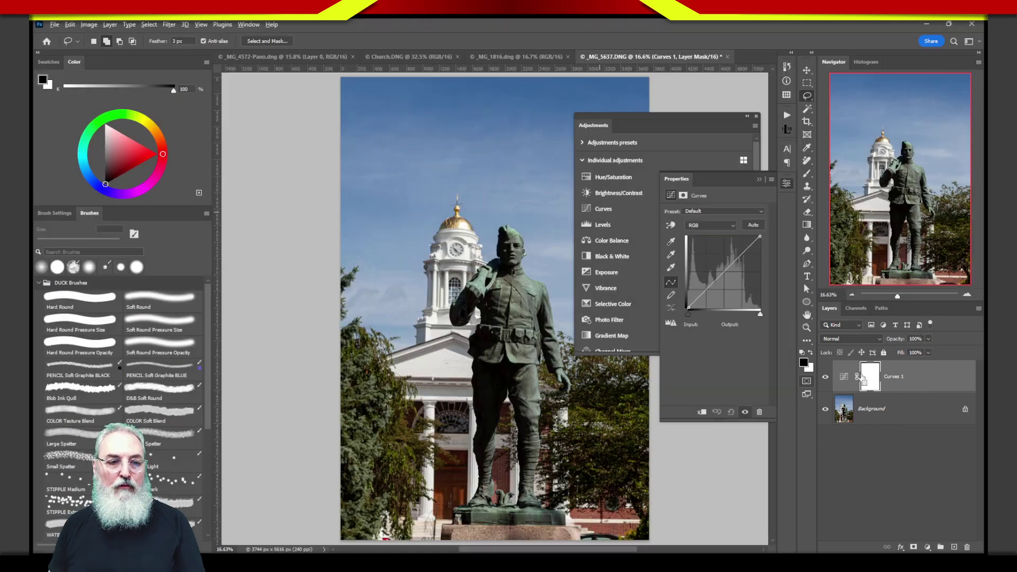
drag(859, 377, 965, 545)
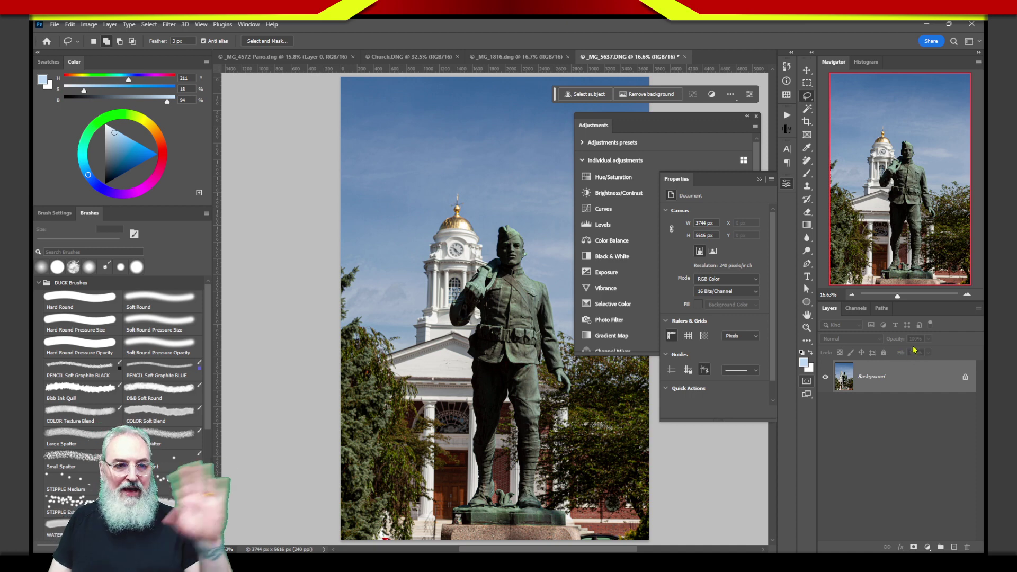
click(786, 183)
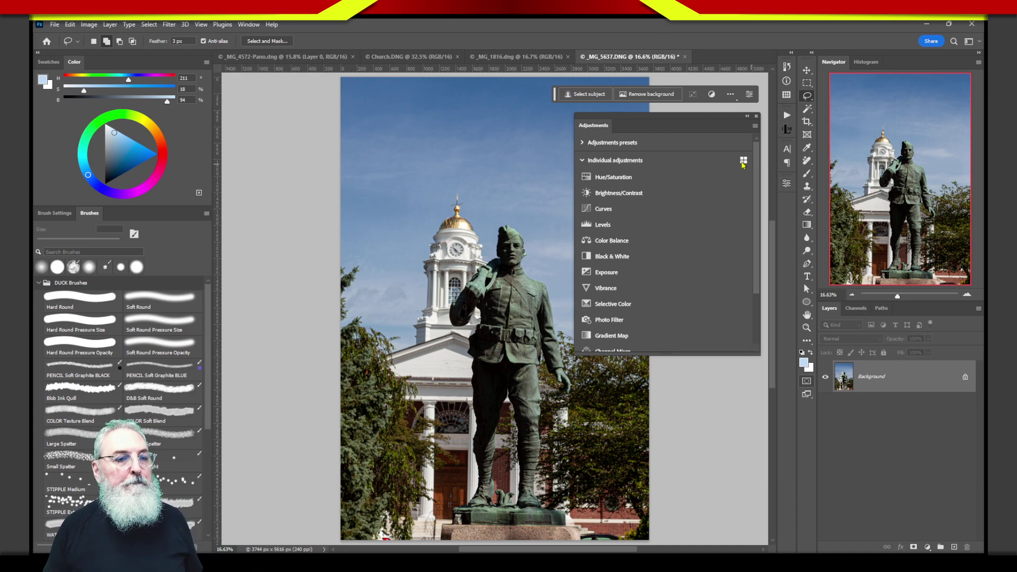
Toggle the Individual adjustments section, switch to icon grid, and expand the Adjustments presets thumbnails.
click(584, 160)
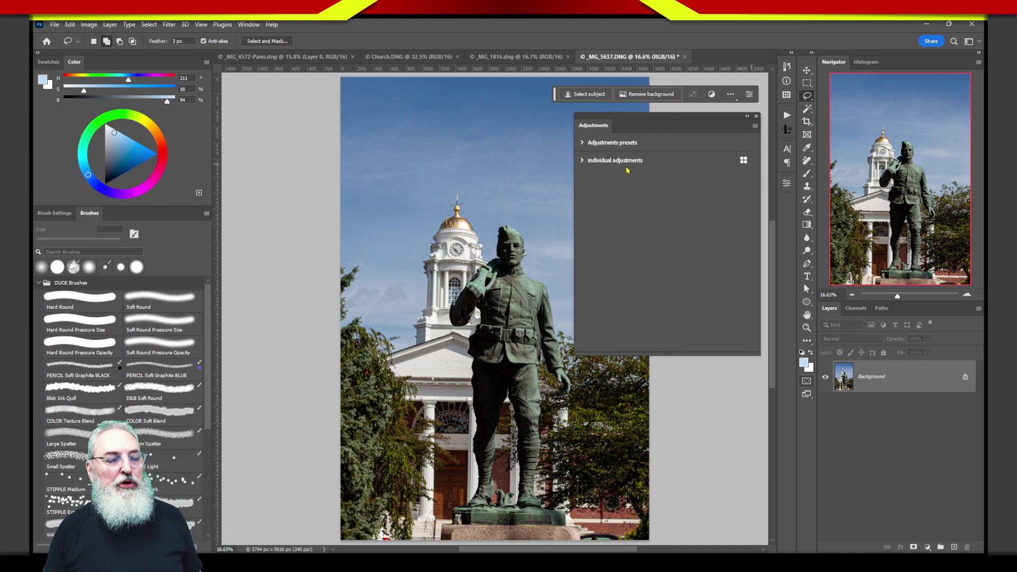
click(582, 161)
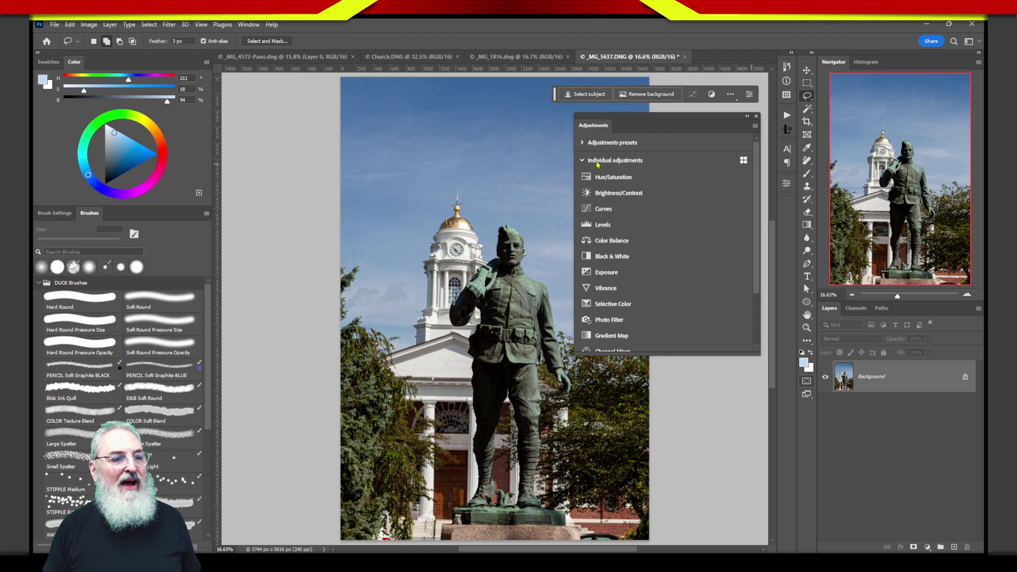
click(582, 161)
click(583, 161)
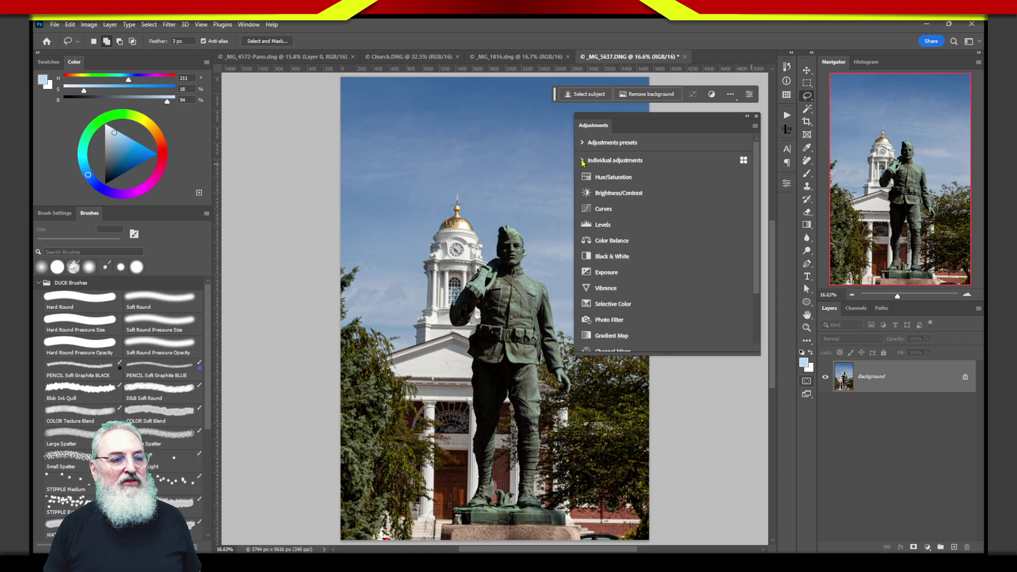
click(583, 161)
click(583, 161)
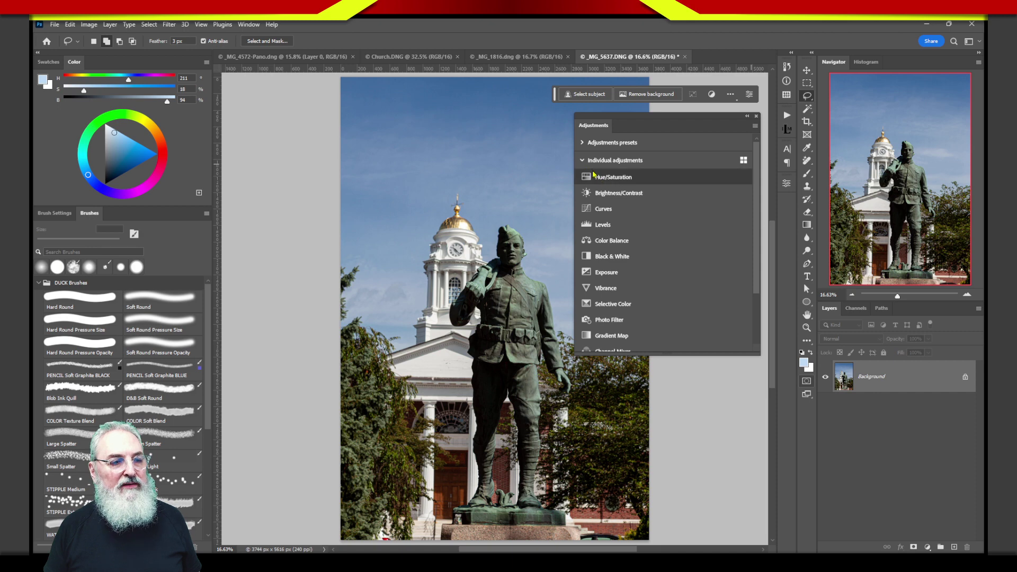
click(743, 158)
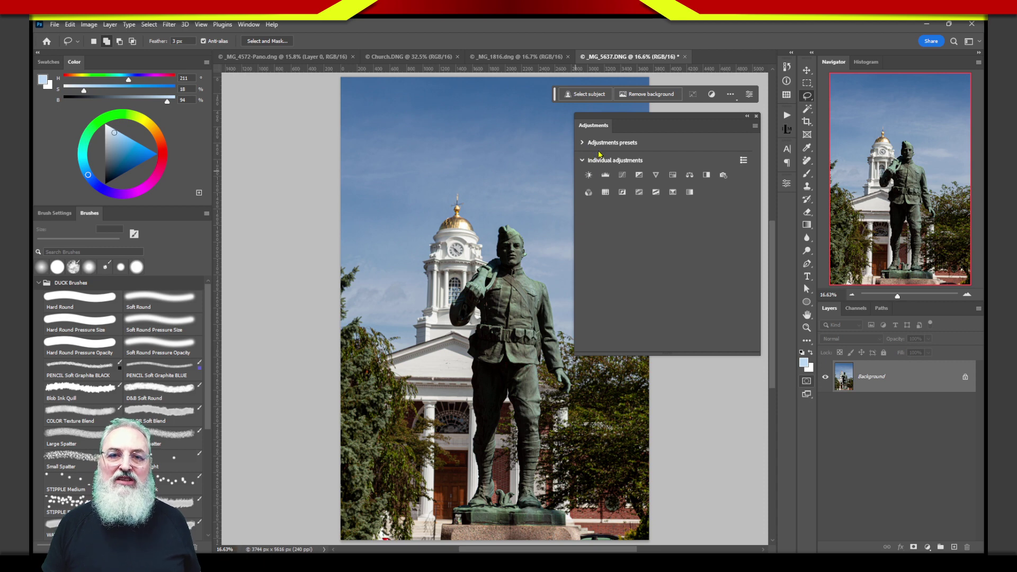
click(582, 143)
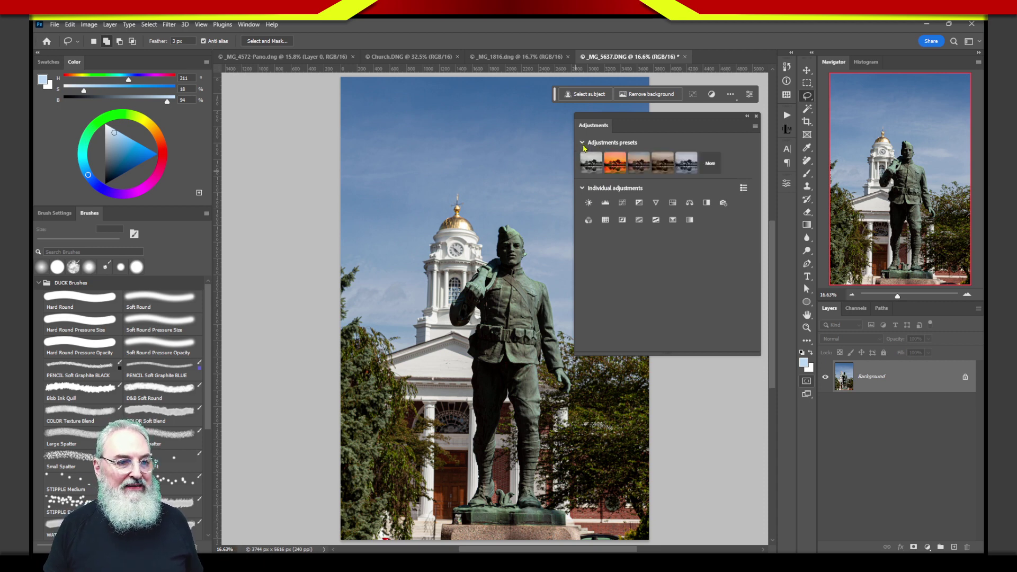
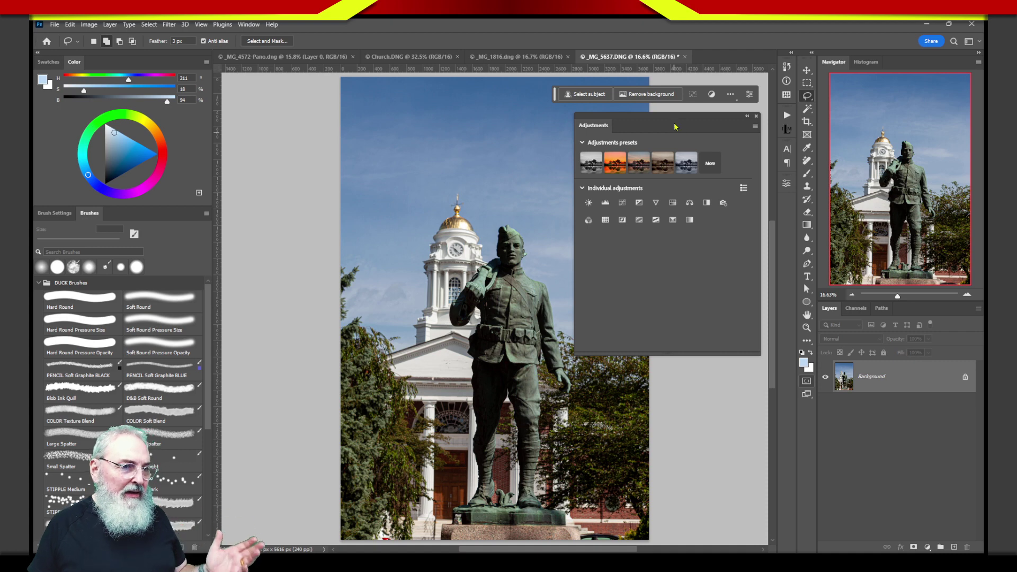
Reposition the Adjustments panel and show all preset categories, collapsing Cinematic and expanding Photo Repair.
drag(674, 125, 663, 126)
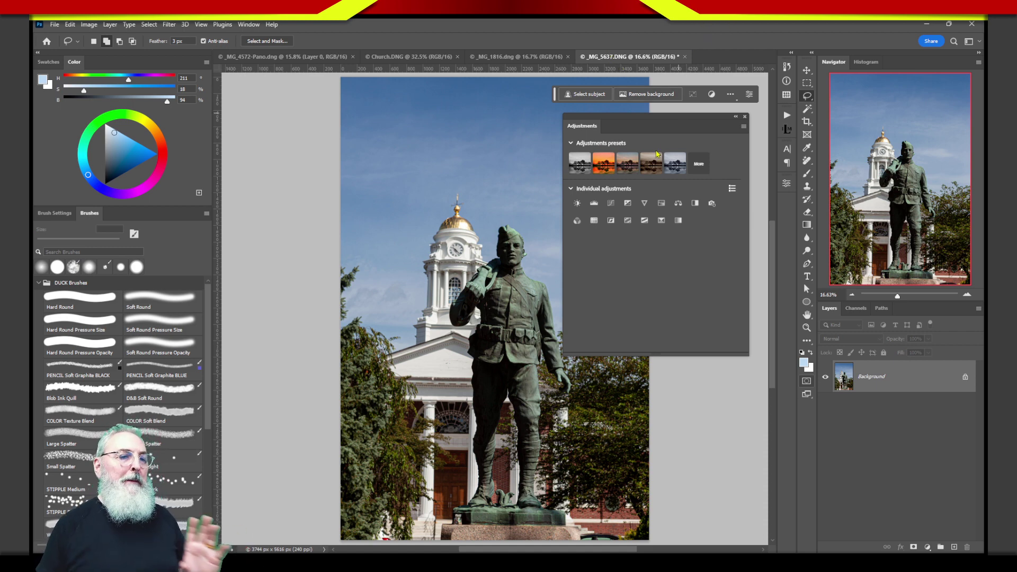
drag(647, 127, 659, 121)
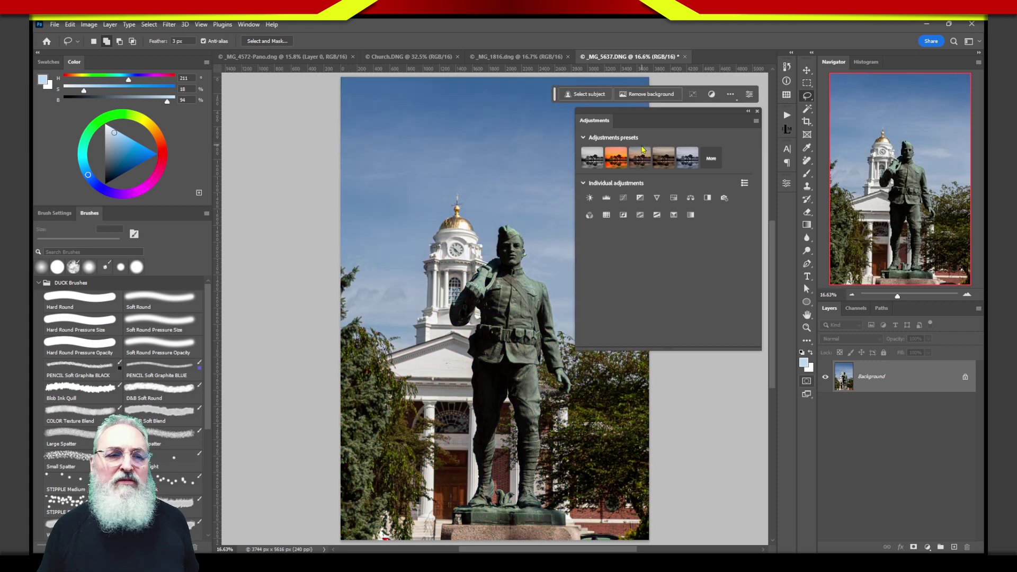
click(710, 161)
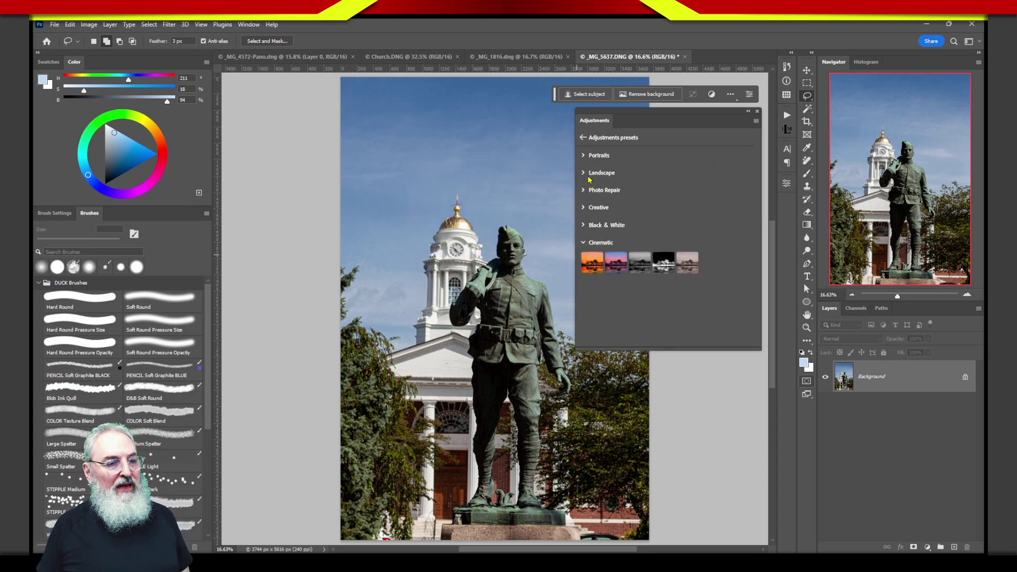
click(591, 243)
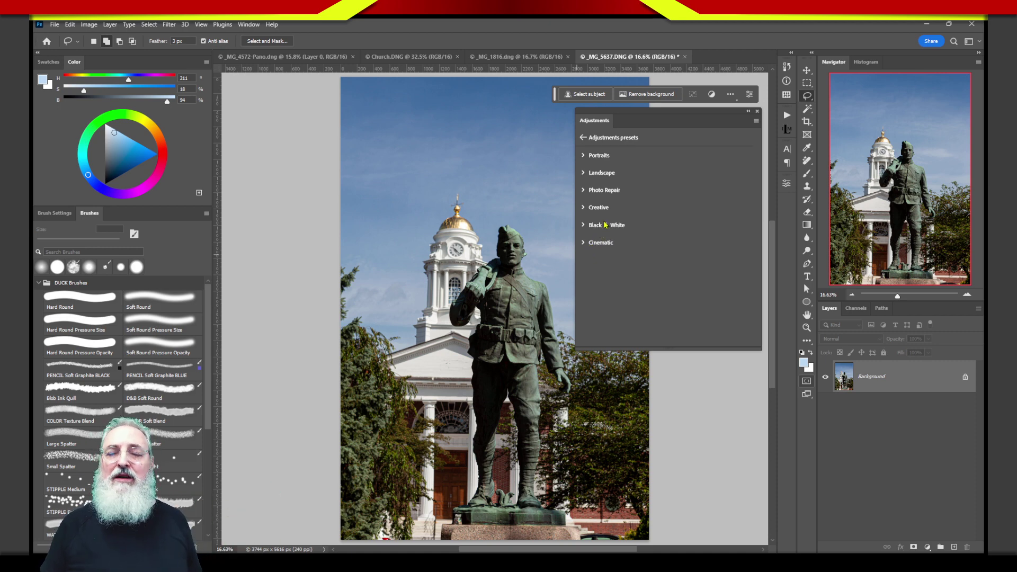
click(589, 189)
Expand the Landscape presets, collapse Photo Repair, and move the panel further right.
click(584, 178)
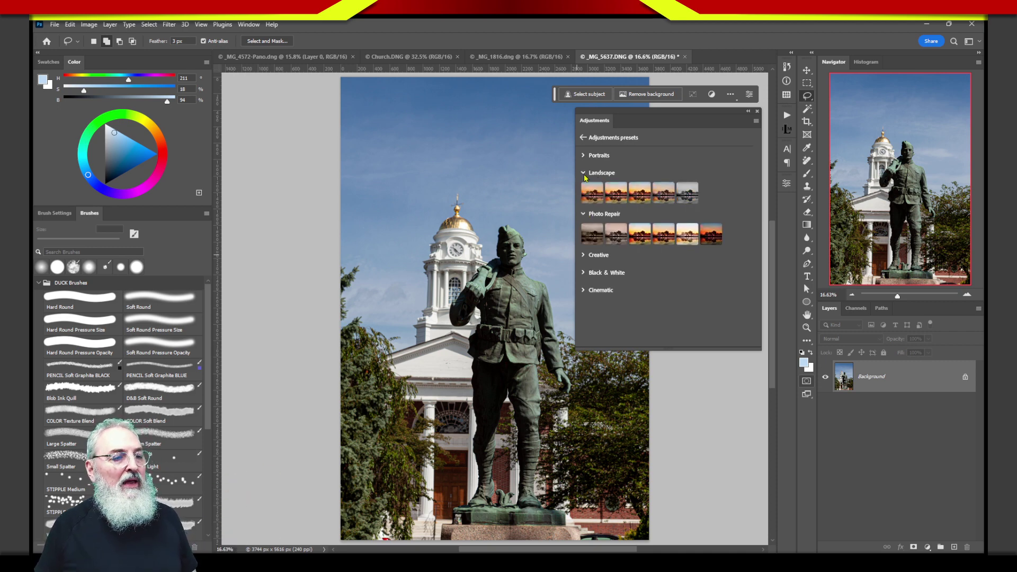
click(585, 178)
click(584, 179)
click(592, 214)
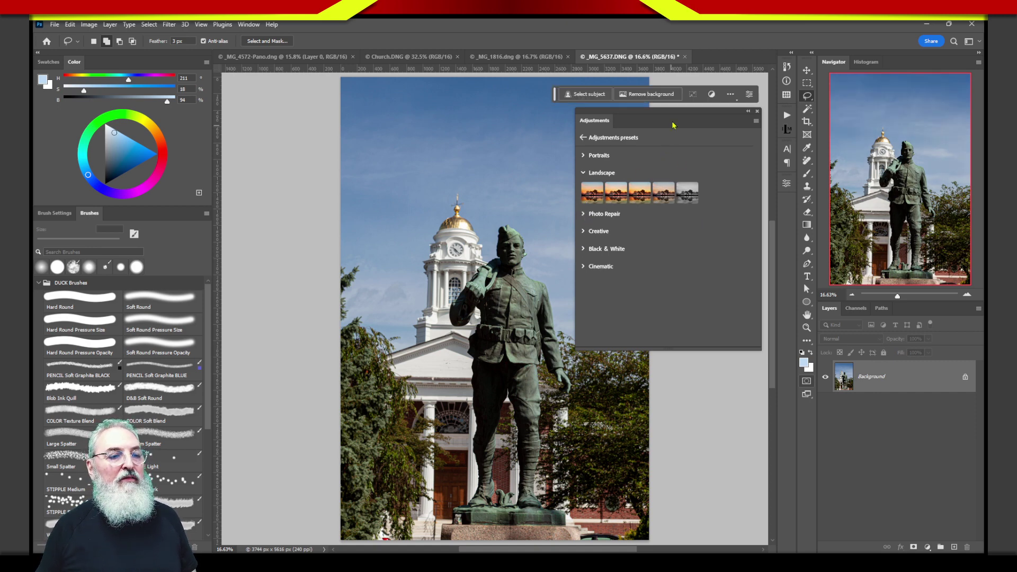
drag(677, 120, 738, 121)
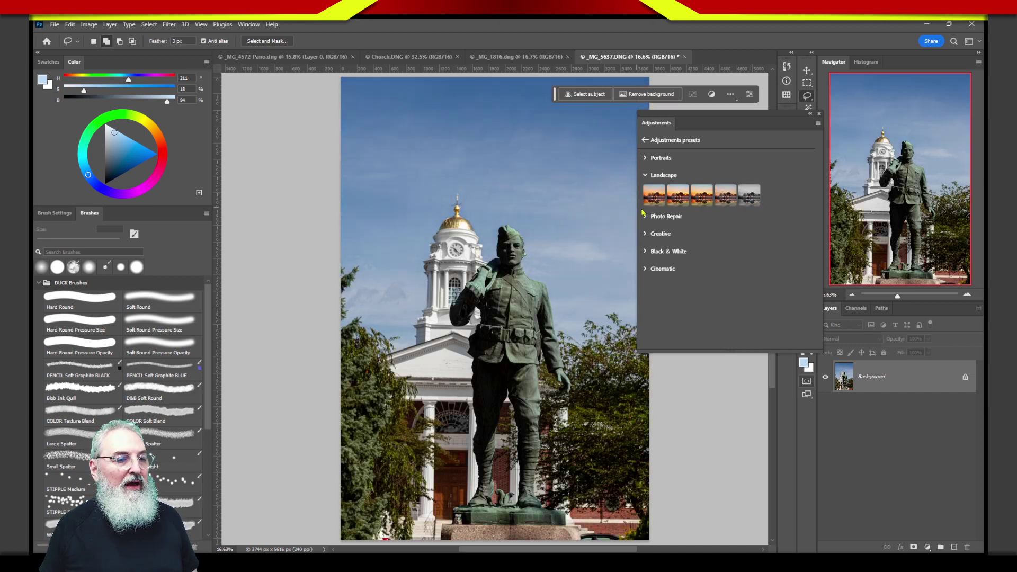
Browse the Landscape, Cinematic, Black & White and Creative presets, then apply Cinematic Blue Mood.
click(647, 177)
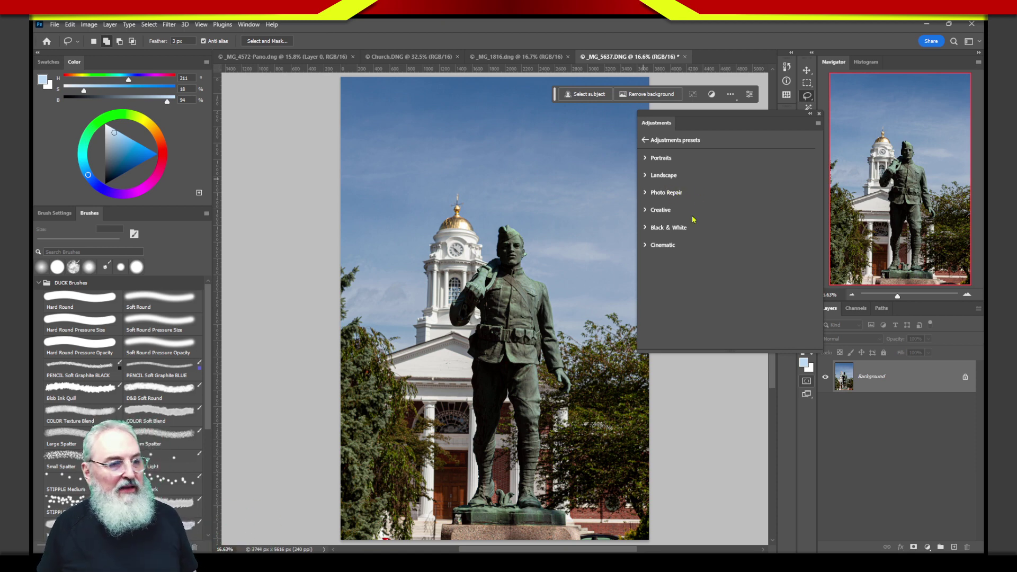
click(645, 246)
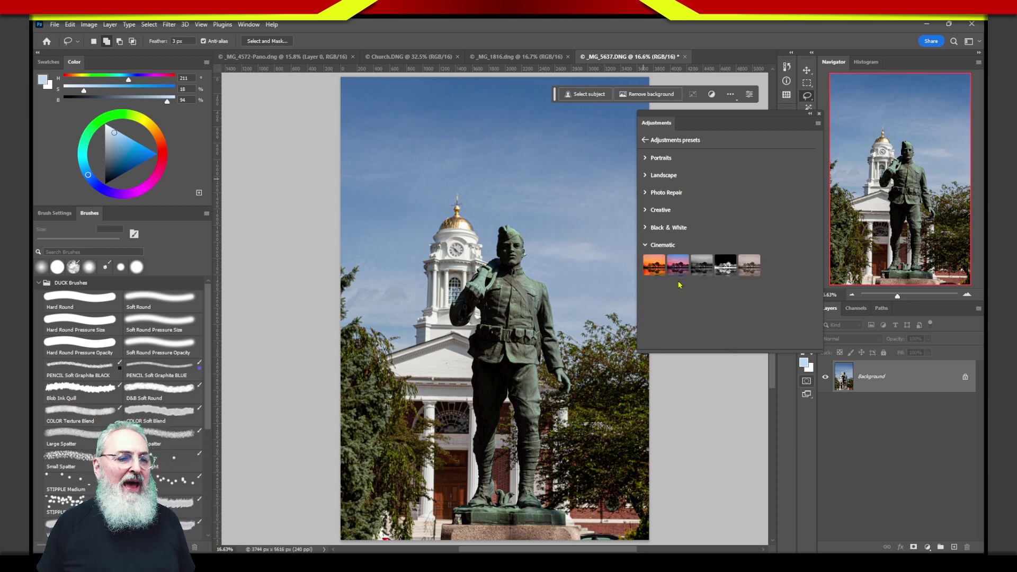
mouse_move(678, 265)
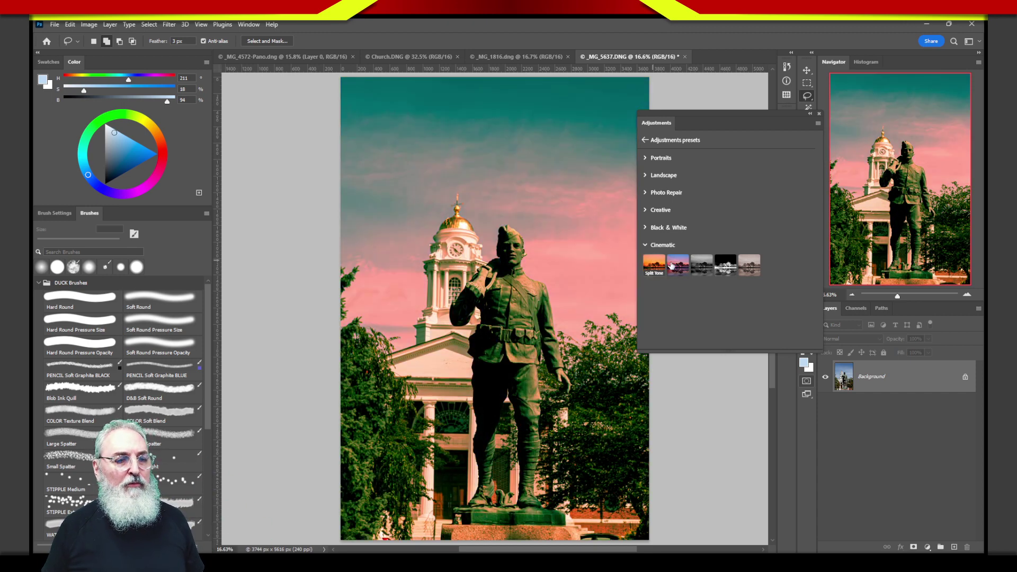
click(652, 242)
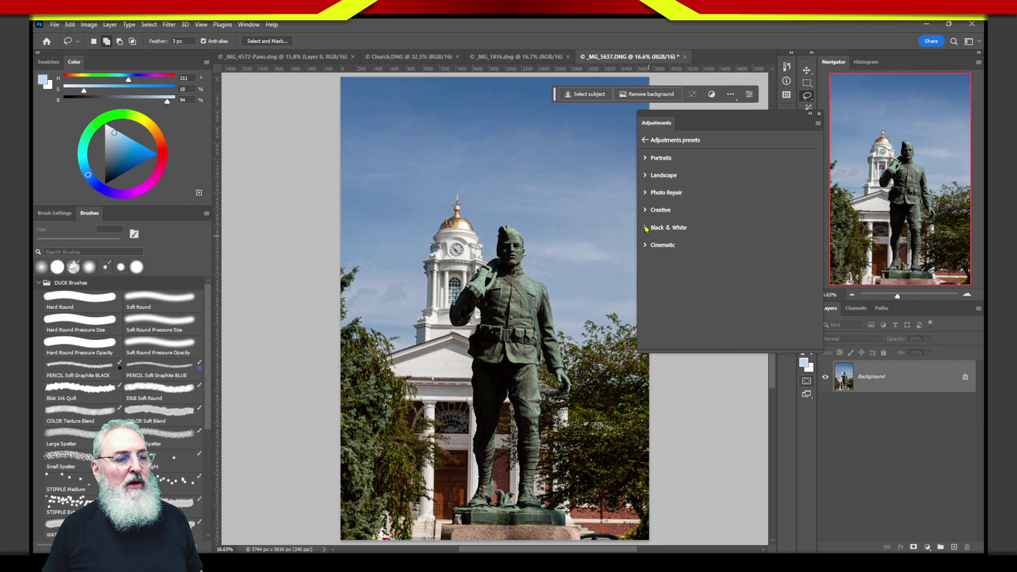
click(645, 230)
click(646, 228)
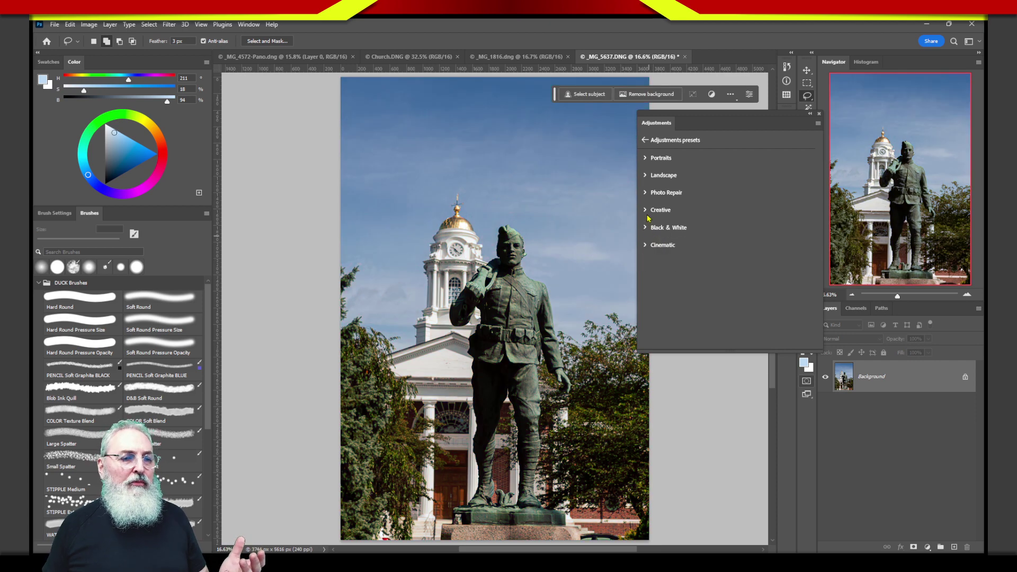
click(649, 211)
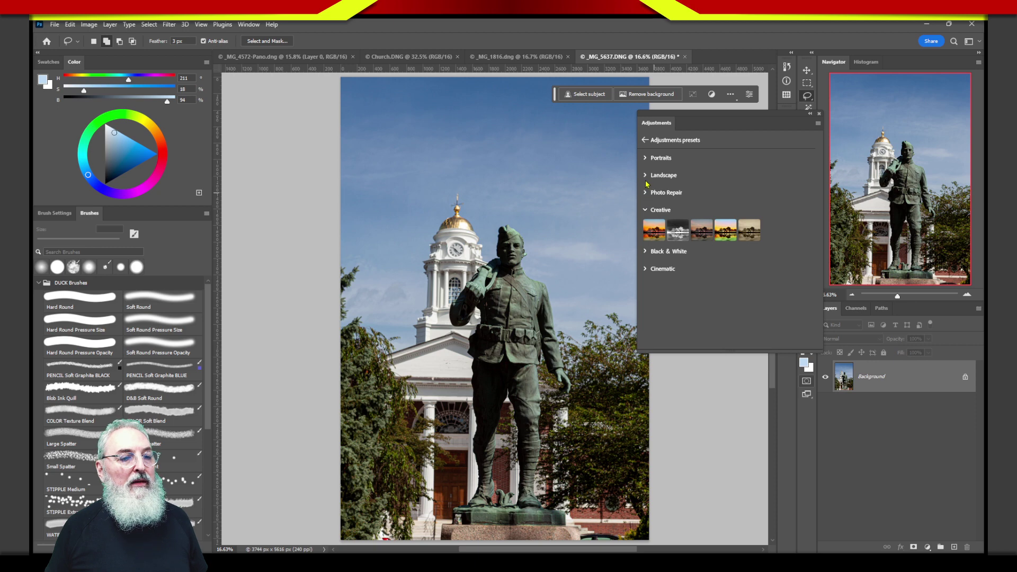
click(644, 271)
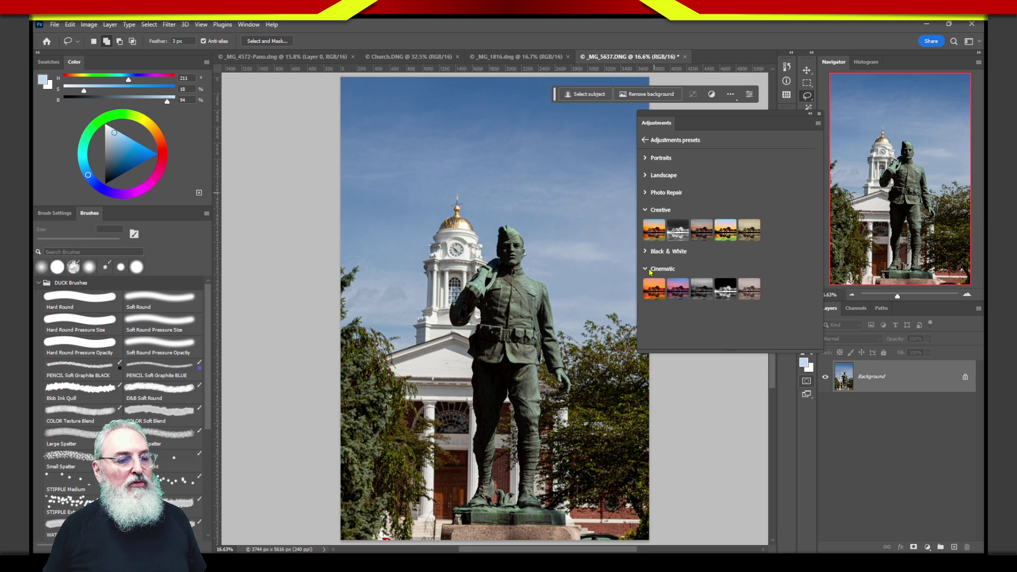
click(679, 289)
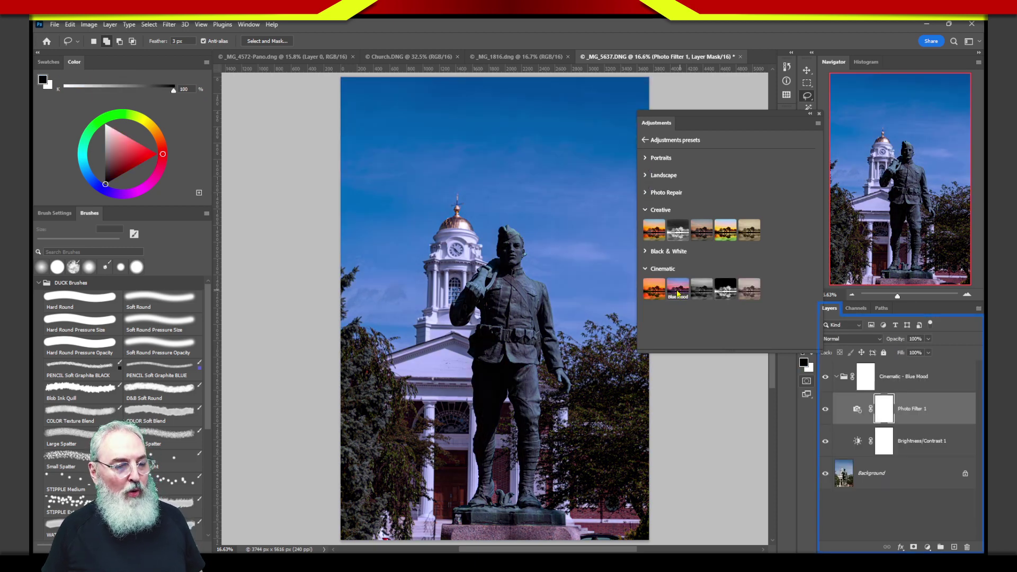
Collapse the Creative presets and dock the Adjustments panel above the Layers panel.
click(645, 210)
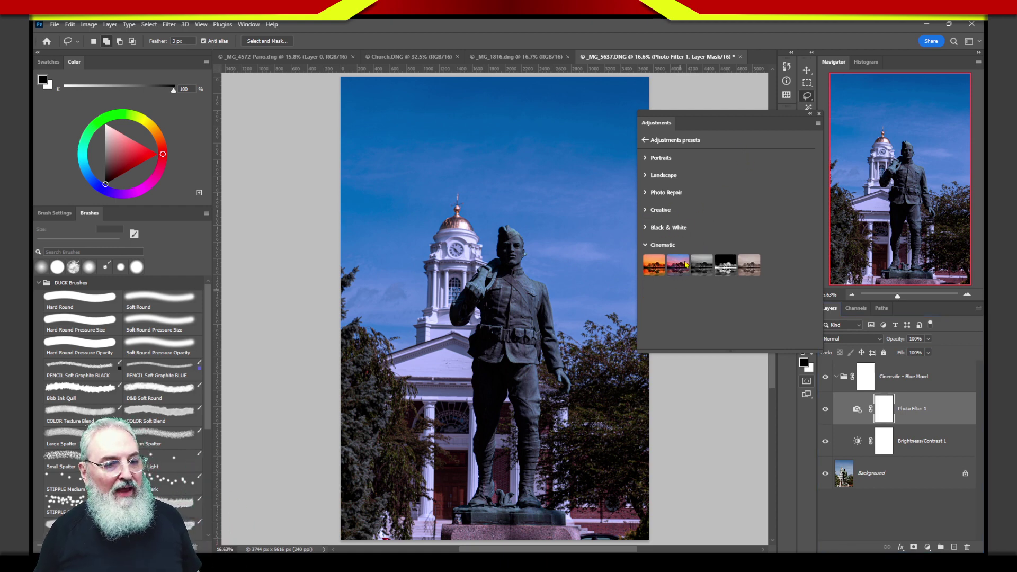
drag(738, 126, 676, 96)
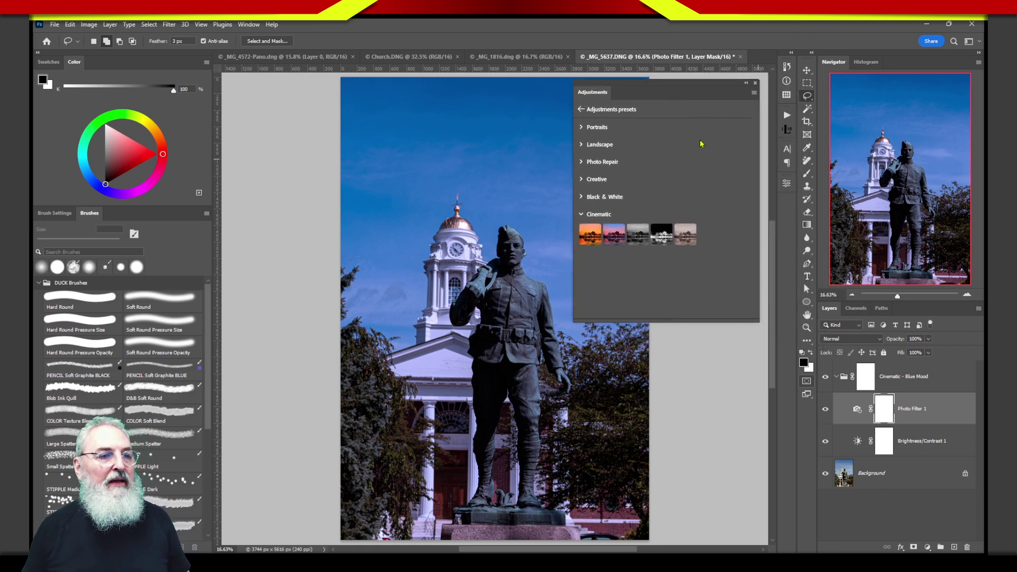
drag(613, 91, 868, 299)
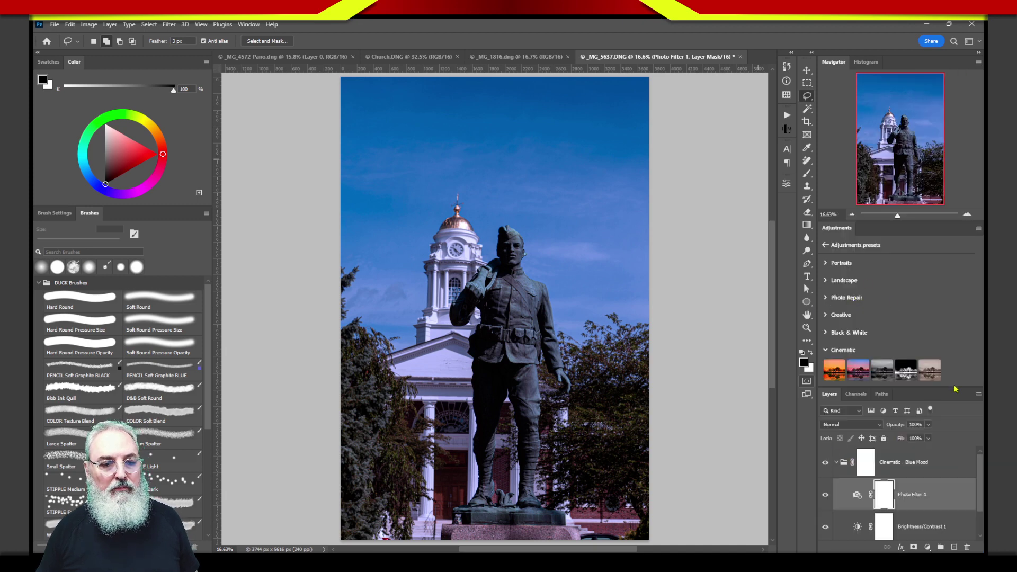
Raise the Adjustments/Layers divider until every layer down to Background is visible.
drag(954, 387, 927, 276)
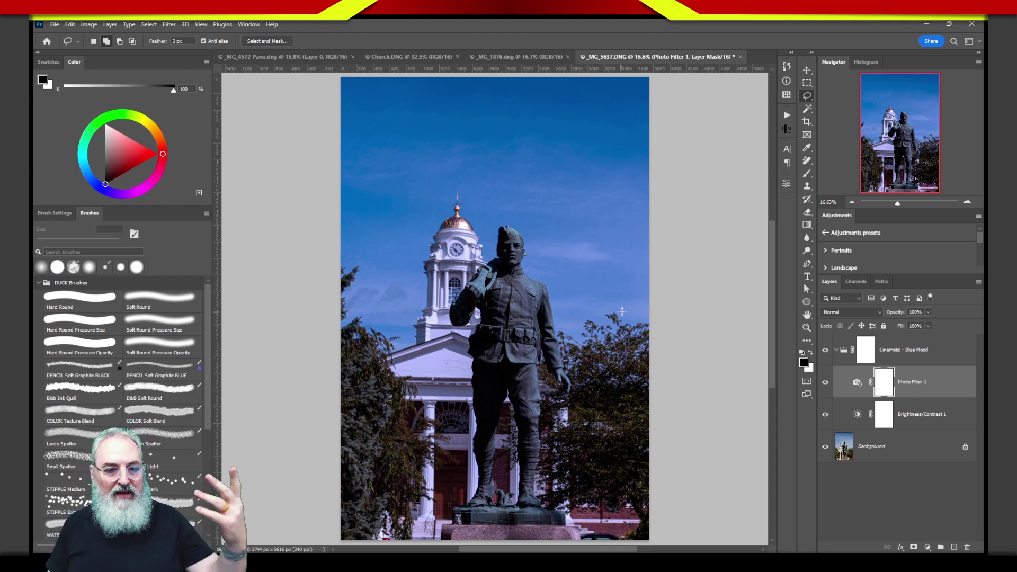
Select the Brightness/Contrast 1 adjustment layer in the Layers panel.
click(858, 419)
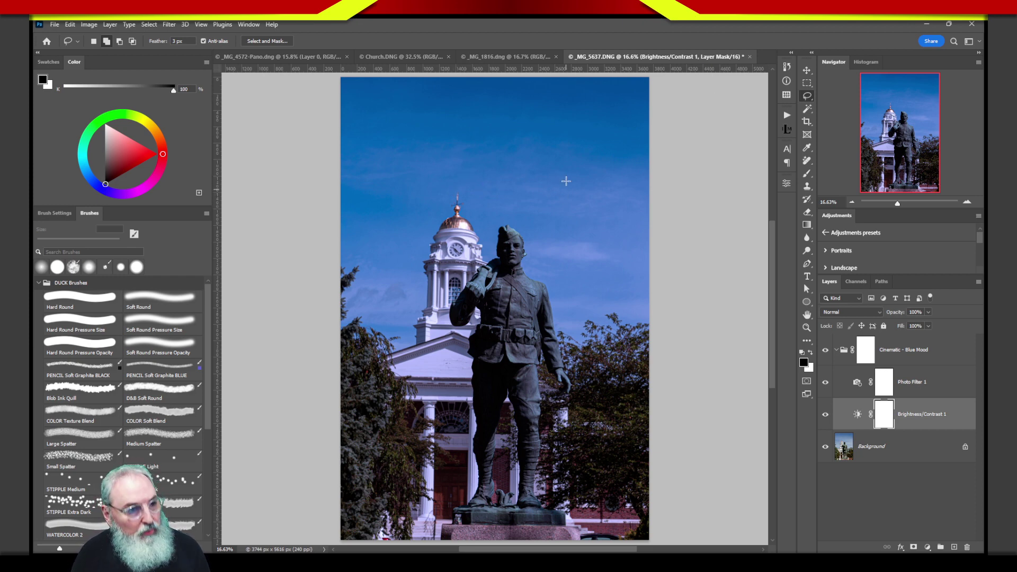
Add a new empty Layer 1 and place it above the Cinematic - Blue Mood group.
click(945, 356)
click(954, 547)
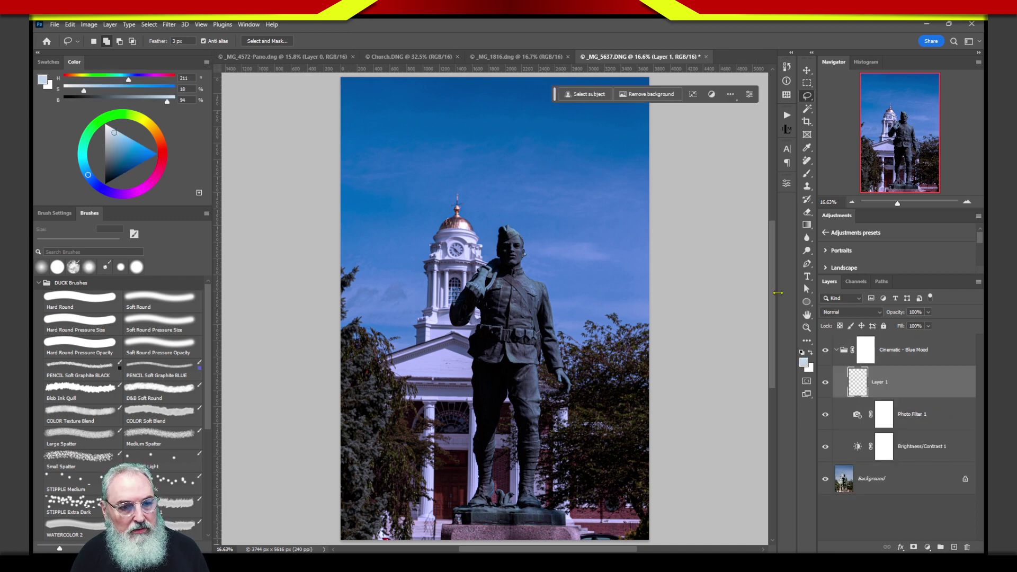
drag(859, 384, 864, 331)
drag(861, 381, 865, 336)
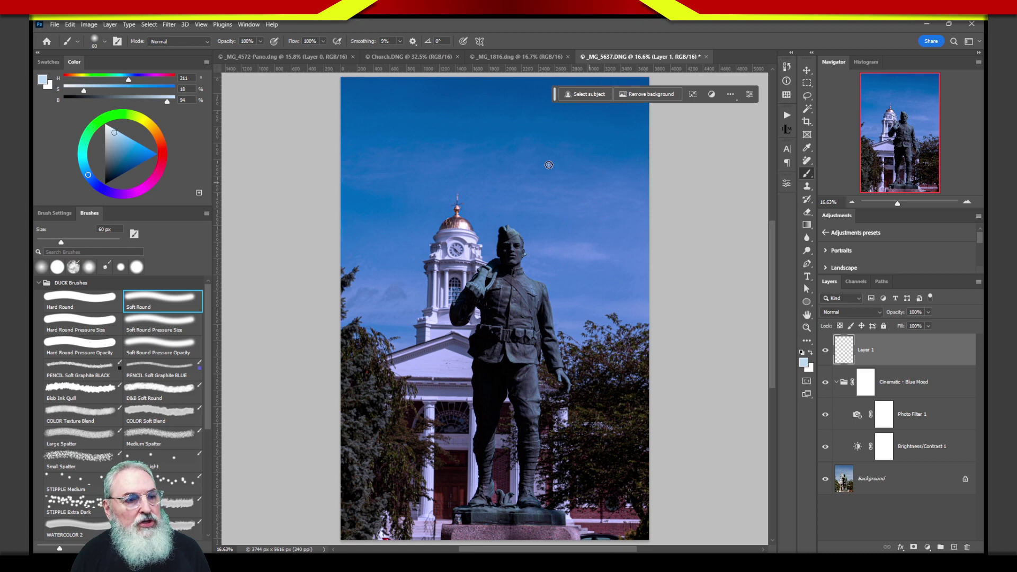
Reset colours to black and white, brush test strokes on Layer 1, then delete it.
click(802, 353)
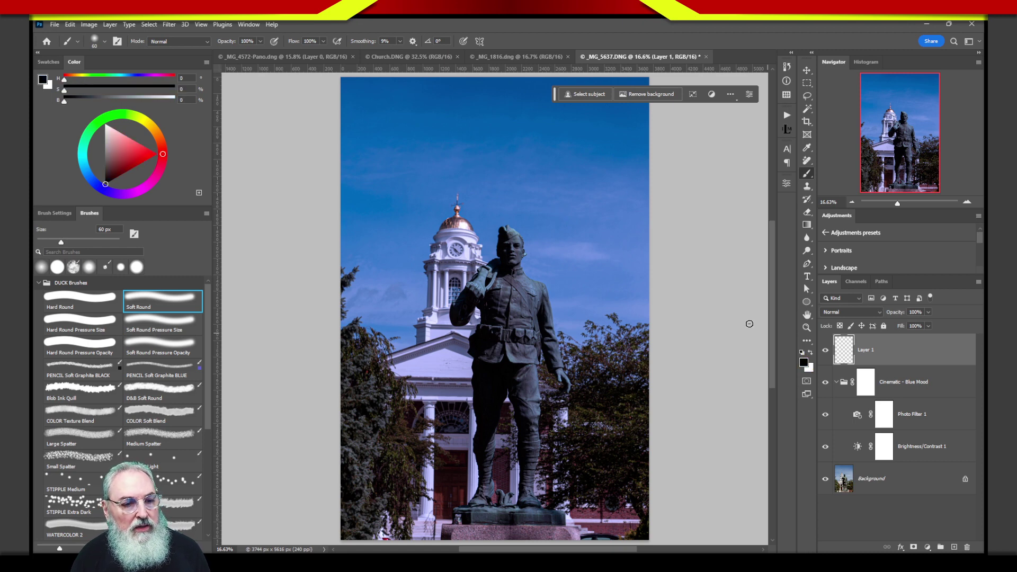
mouse_move(444, 138)
mouse_down()
mouse_move(516, 349)
mouse_move(408, 338)
mouse_up()
drag(343, 347, 577, 313)
mouse_move(359, 198)
mouse_down()
mouse_move(466, 365)
mouse_move(466, 394)
mouse_up()
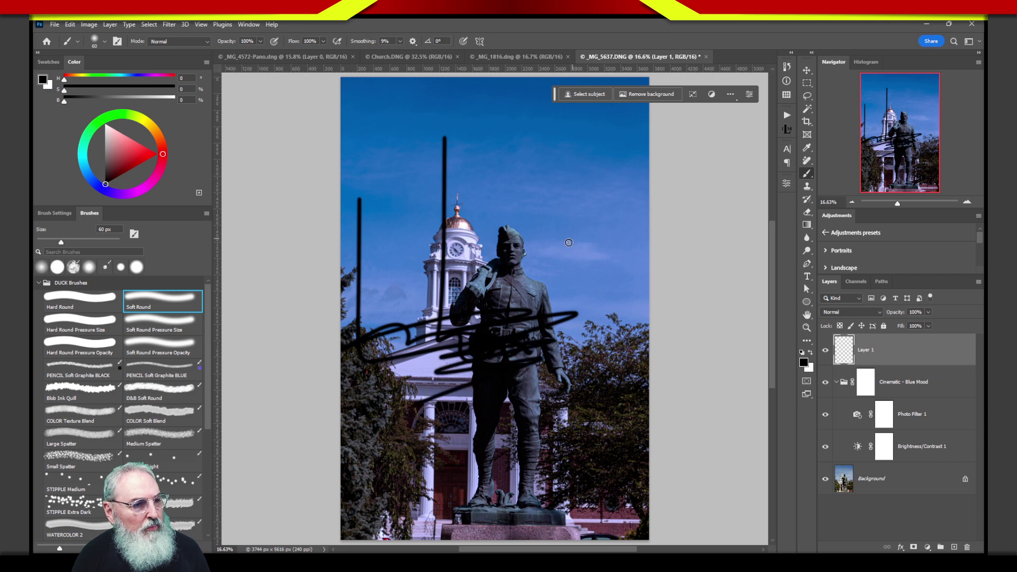
mouse_move(568, 151)
mouse_down()
mouse_move(567, 342)
mouse_move(588, 343)
mouse_up()
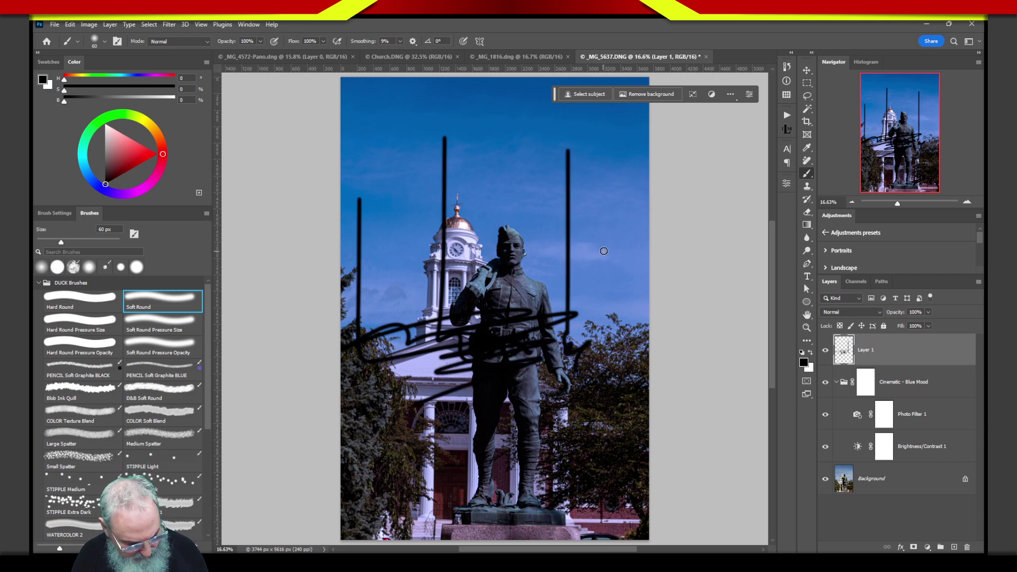
mouse_move(858, 347)
mouse_down()
mouse_move(900, 460)
mouse_move(911, 556)
mouse_move(967, 536)
mouse_move(967, 547)
mouse_up()
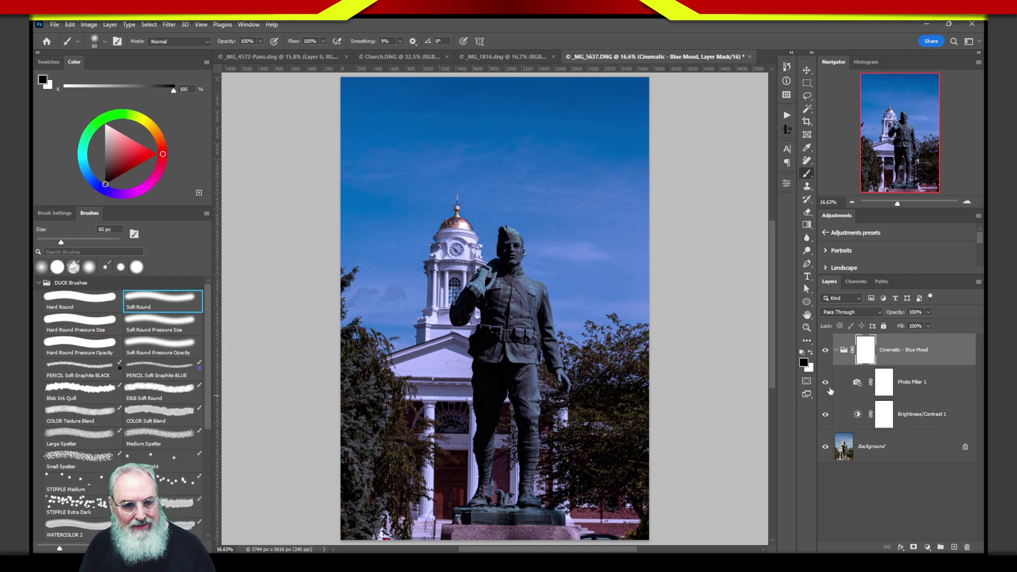
Select Brightness/Contrast 1, then Shift-add Photo Filter 1 to the selection.
click(849, 408)
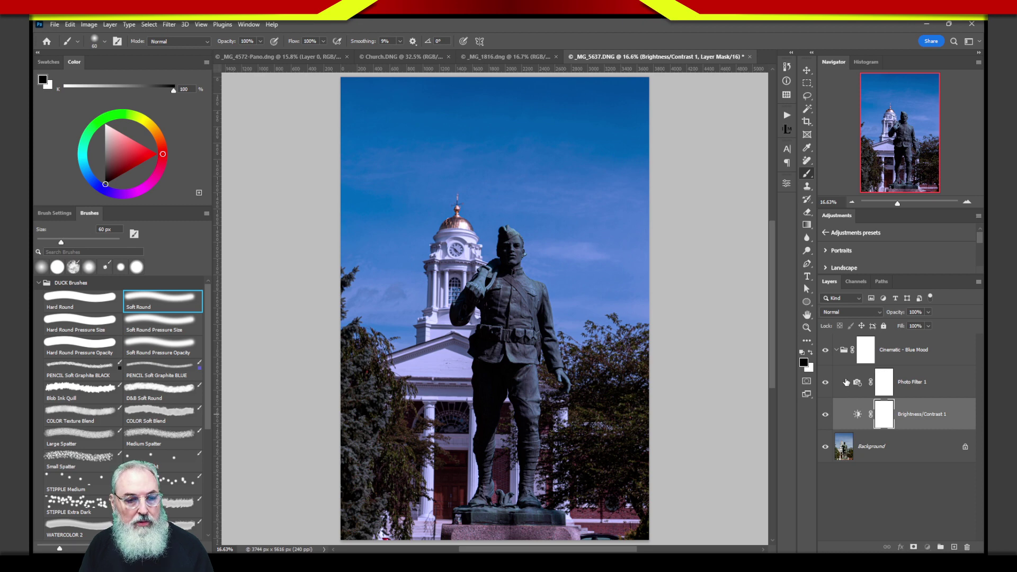
shift+click(839, 387)
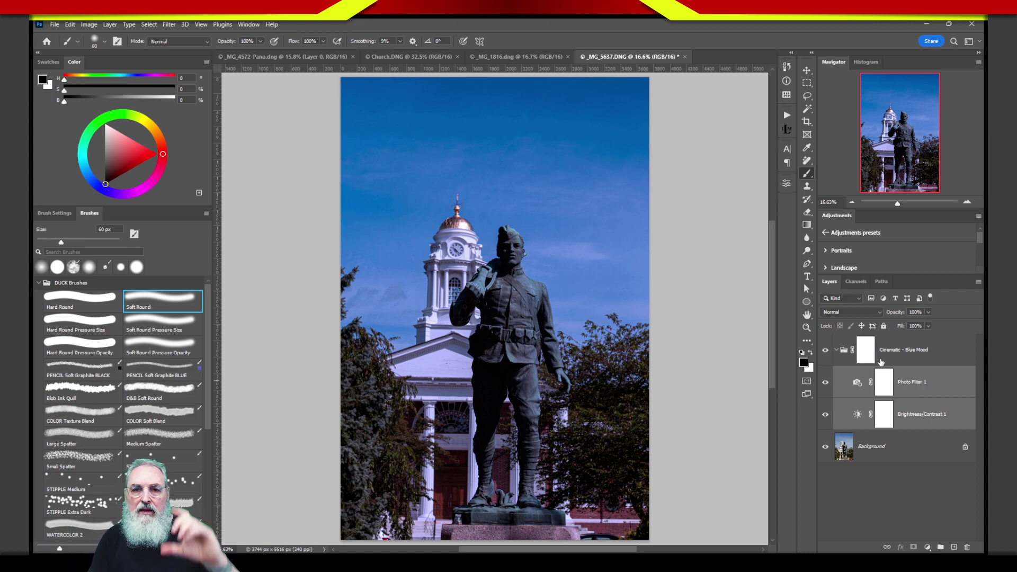
Collapse and re-expand the Cinematic - Blue Mood group, then target the Photo Filter 1 mask.
click(844, 353)
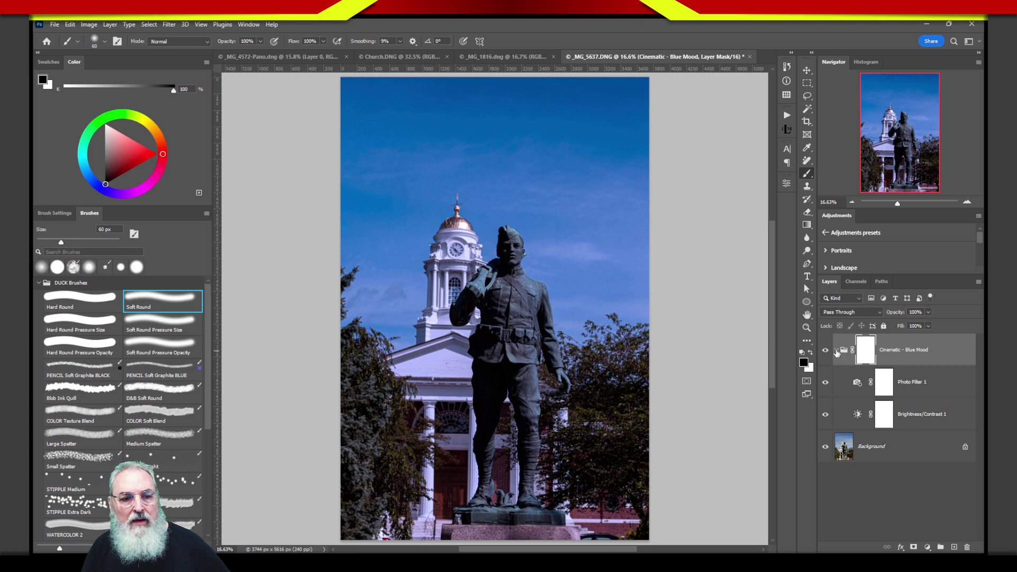
click(837, 351)
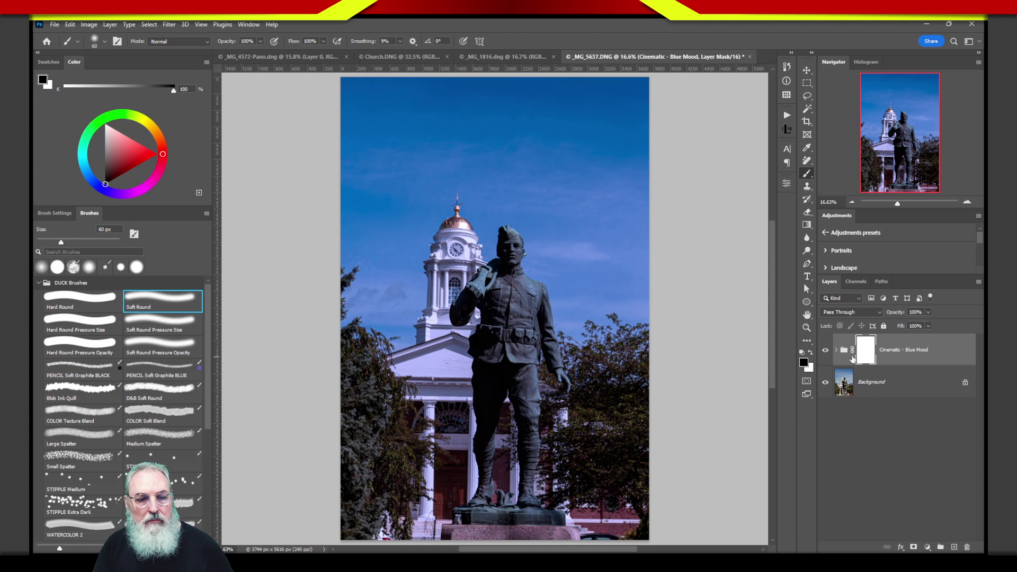
click(836, 357)
click(836, 352)
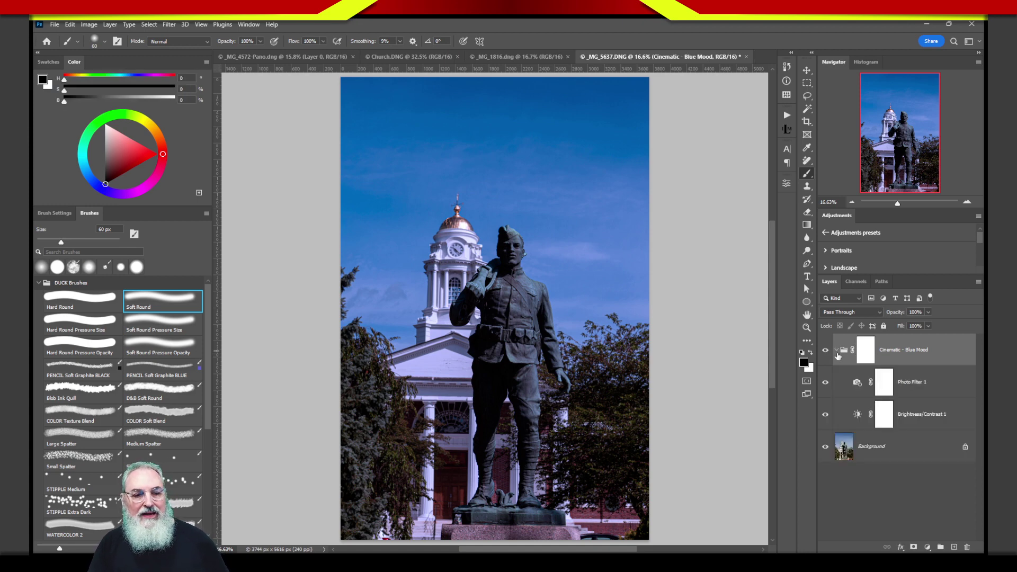
click(843, 410)
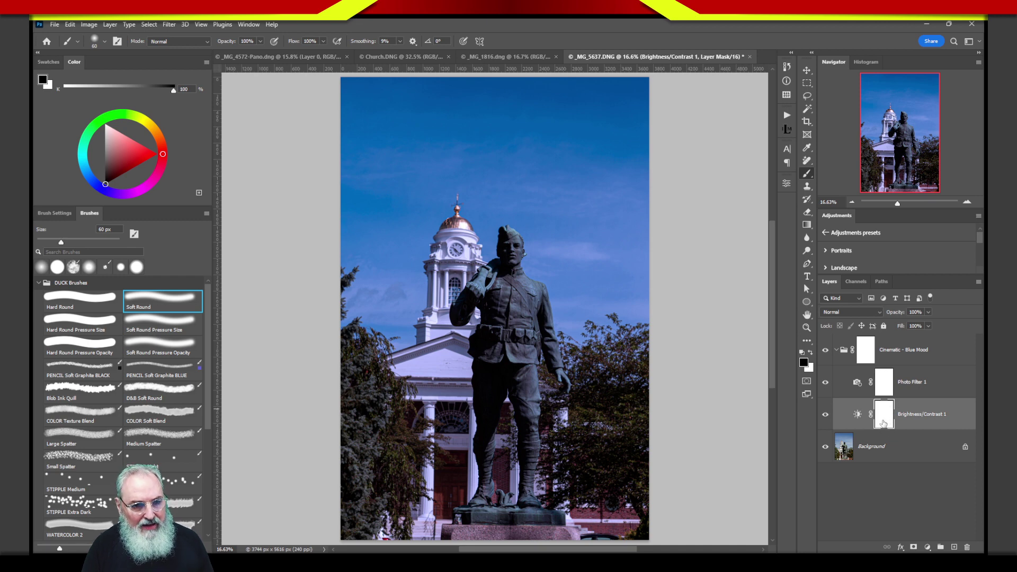
click(883, 382)
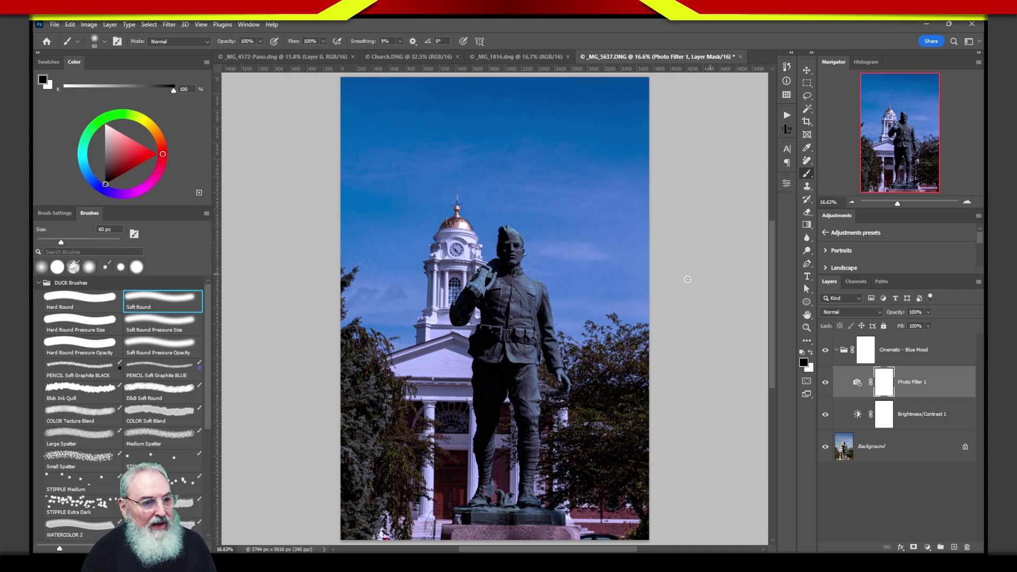
Resize the soft brush and paint black on the Photo Filter 1 mask over the statue's face and arm.
alt+right_click(502, 290)
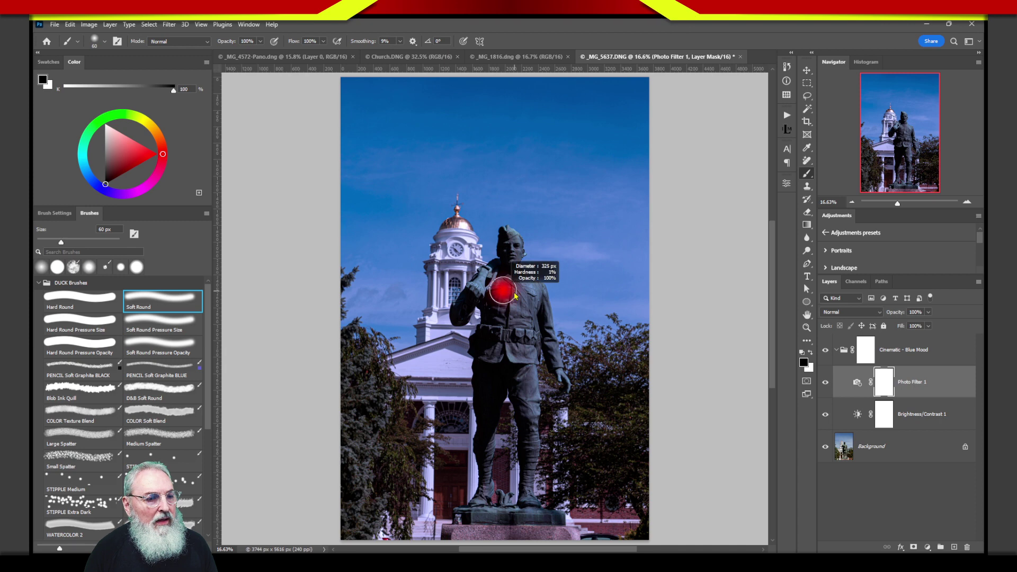
alt+right_click(507, 289)
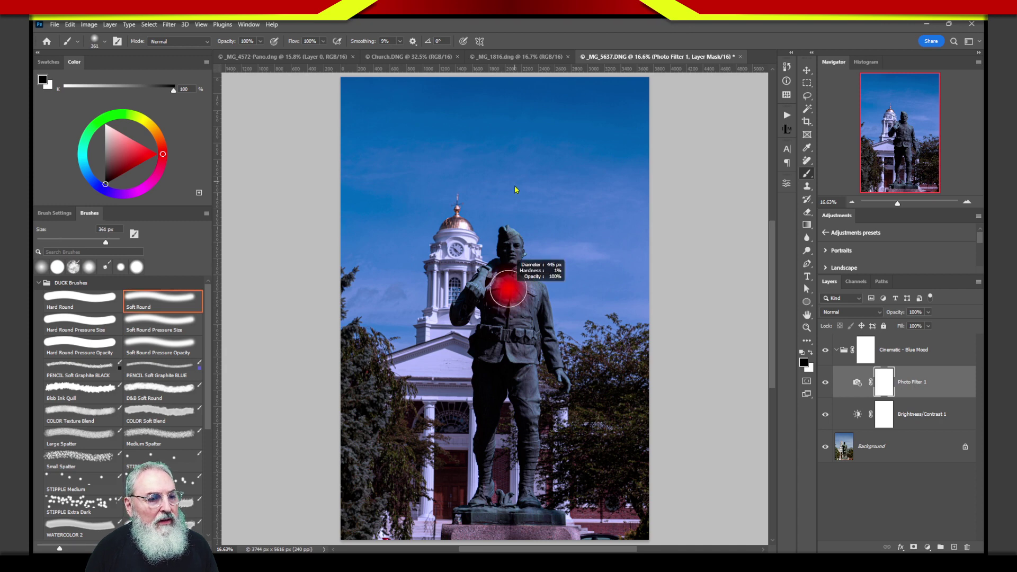
mouse_move(515, 189)
mouse_down()
mouse_move(516, 301)
mouse_move(513, 282)
mouse_up()
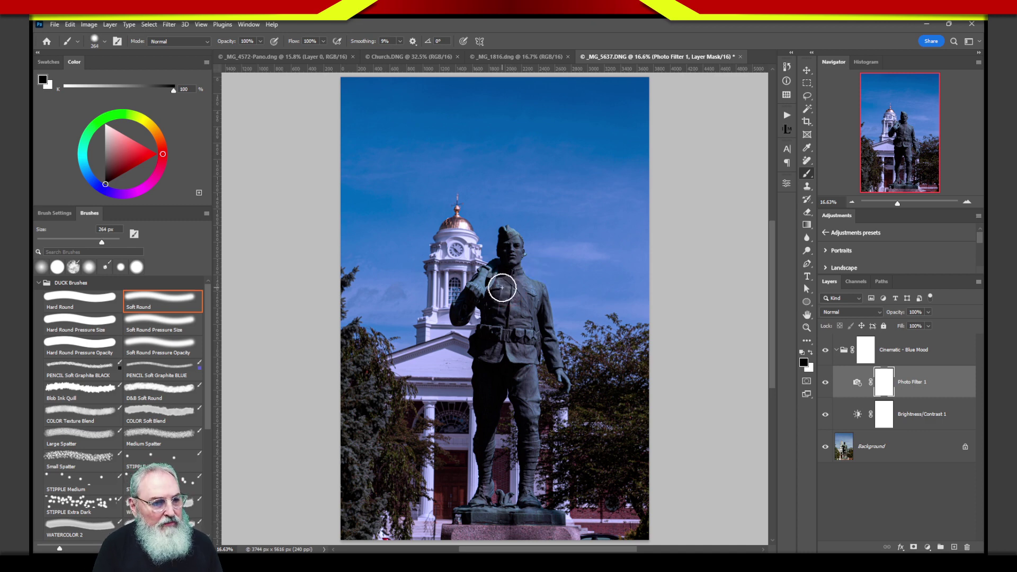
mouse_move(508, 279)
mouse_down()
mouse_move(510, 250)
mouse_move(504, 276)
mouse_move(486, 289)
mouse_move(535, 290)
mouse_move(501, 298)
mouse_move(517, 307)
mouse_move(486, 357)
mouse_move(493, 318)
mouse_move(527, 305)
mouse_move(530, 483)
mouse_move(521, 388)
mouse_move(493, 377)
mouse_move(481, 397)
mouse_move(486, 497)
mouse_up()
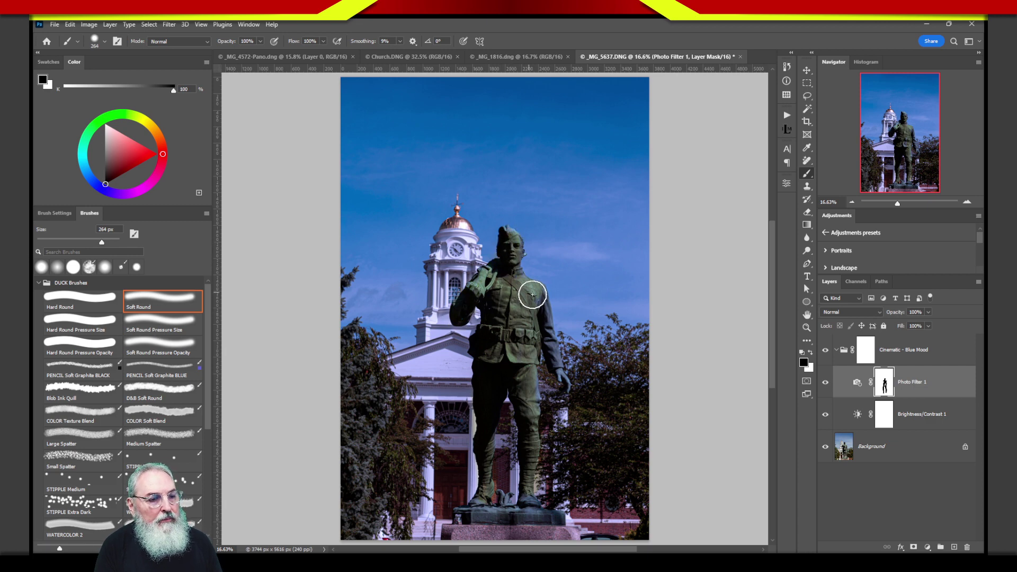
mouse_move(532, 295)
mouse_down()
mouse_move(560, 388)
mouse_move(536, 392)
mouse_up()
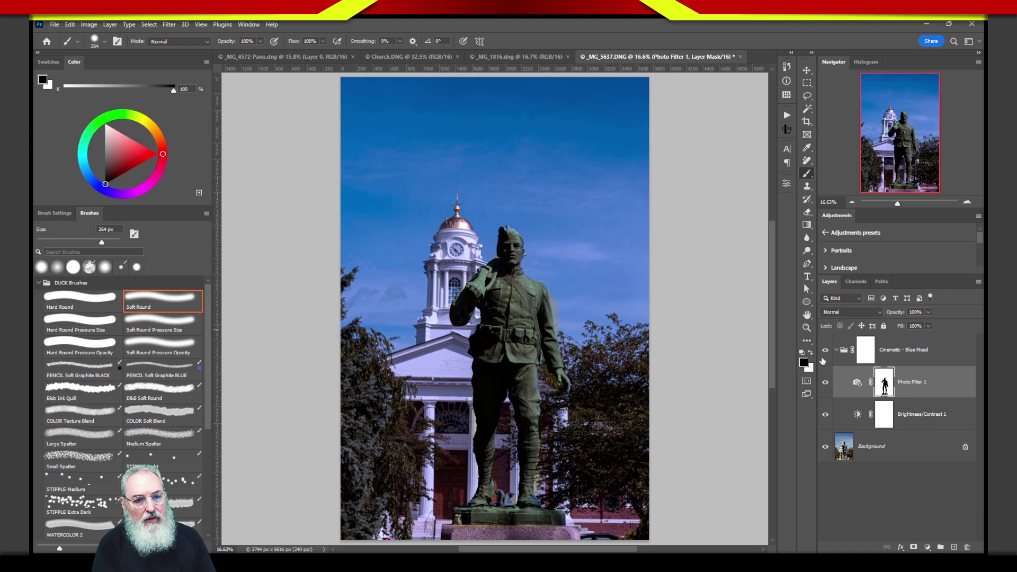
Select the Brightness/Contrast 1 mask, then target the Cinematic - Blue Mood group mask.
click(884, 410)
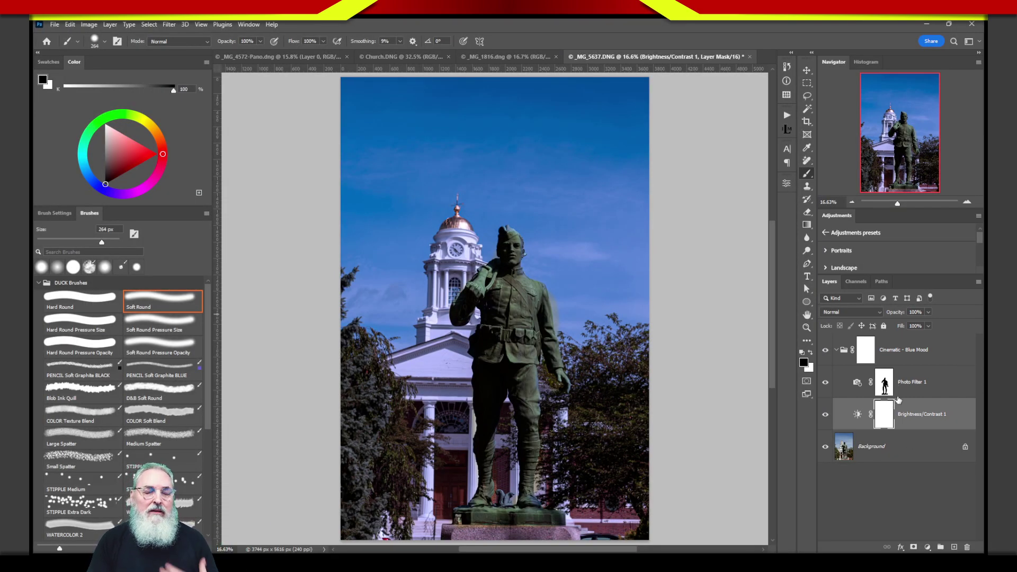
click(869, 356)
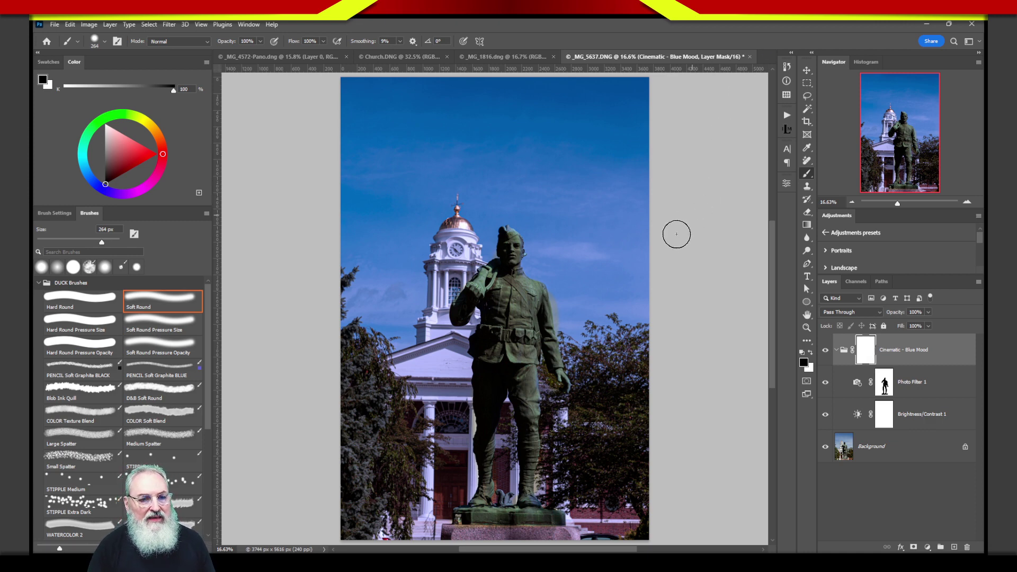
Paint black on the Cinematic - Blue Mood group mask over the clock-tower dome and tower edges.
mouse_move(457, 235)
mouse_down()
mouse_move(433, 275)
mouse_move(434, 289)
mouse_move(467, 261)
mouse_move(429, 334)
mouse_move(441, 325)
mouse_move(462, 347)
mouse_move(457, 390)
mouse_move(454, 358)
mouse_move(439, 352)
mouse_move(398, 370)
mouse_move(444, 342)
mouse_move(404, 361)
mouse_move(417, 396)
mouse_move(437, 375)
mouse_move(453, 388)
mouse_move(438, 397)
mouse_move(461, 388)
mouse_move(463, 367)
mouse_move(427, 373)
mouse_up()
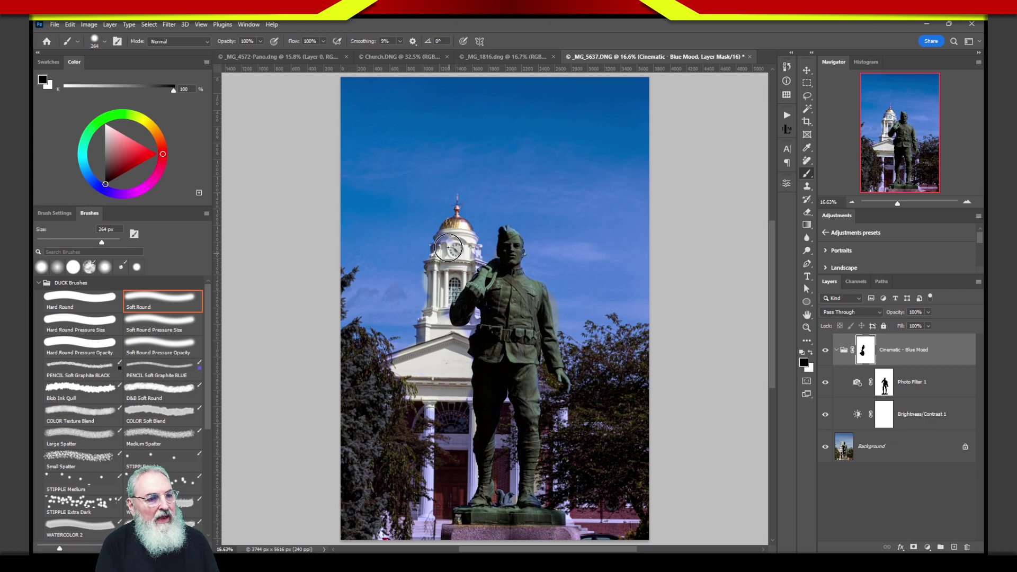
mouse_move(470, 253)
mouse_down()
mouse_move(440, 316)
mouse_move(455, 384)
mouse_move(428, 409)
mouse_move(465, 407)
mouse_move(469, 431)
mouse_move(442, 417)
mouse_move(445, 405)
mouse_move(468, 465)
mouse_move(451, 485)
mouse_move(438, 476)
mouse_move(462, 479)
mouse_move(422, 533)
mouse_move(440, 522)
mouse_move(429, 514)
mouse_move(454, 483)
mouse_move(467, 480)
mouse_move(471, 492)
mouse_move(508, 480)
mouse_move(503, 416)
mouse_move(528, 462)
mouse_move(585, 446)
mouse_move(569, 422)
mouse_up()
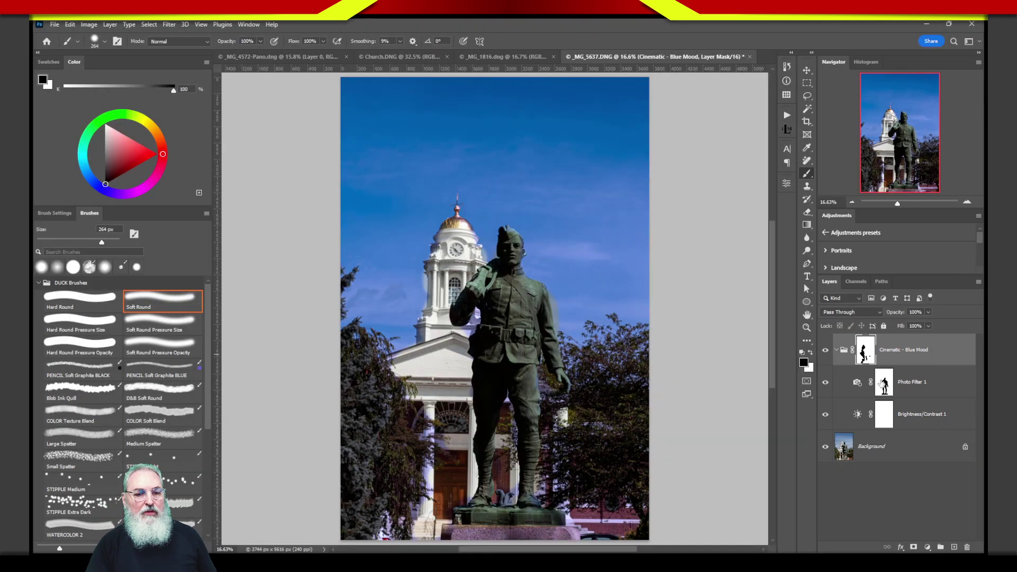
click(883, 384)
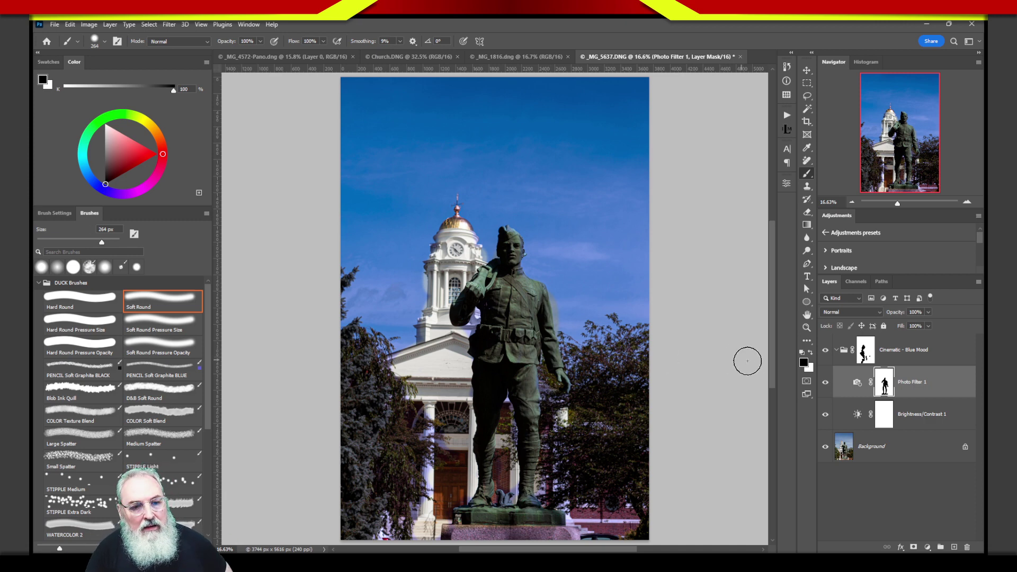
Try Cooling Filter (80) and Orange on Photo Filter 1, then settle on Magenta.
click(859, 384)
click(788, 183)
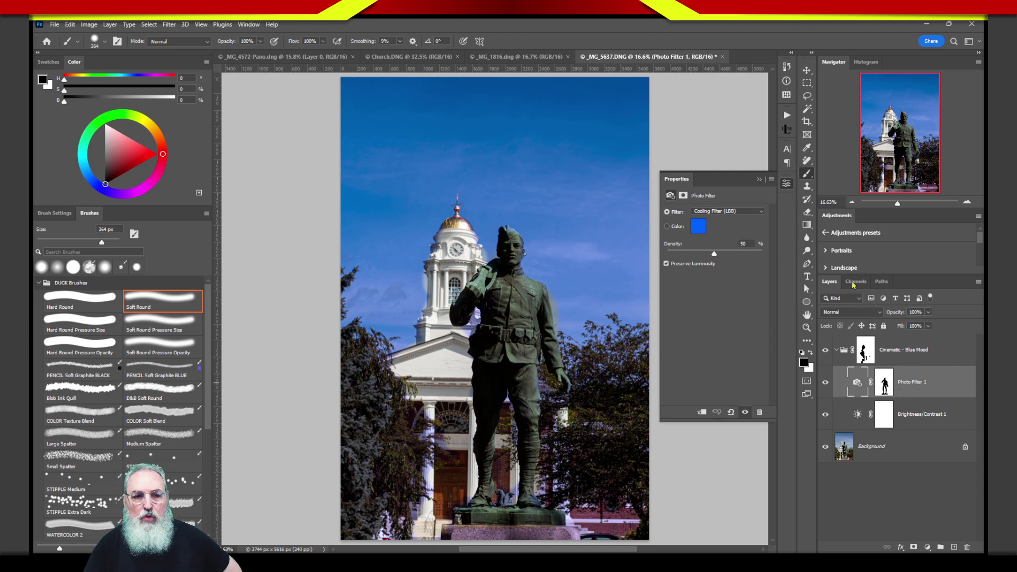
click(733, 212)
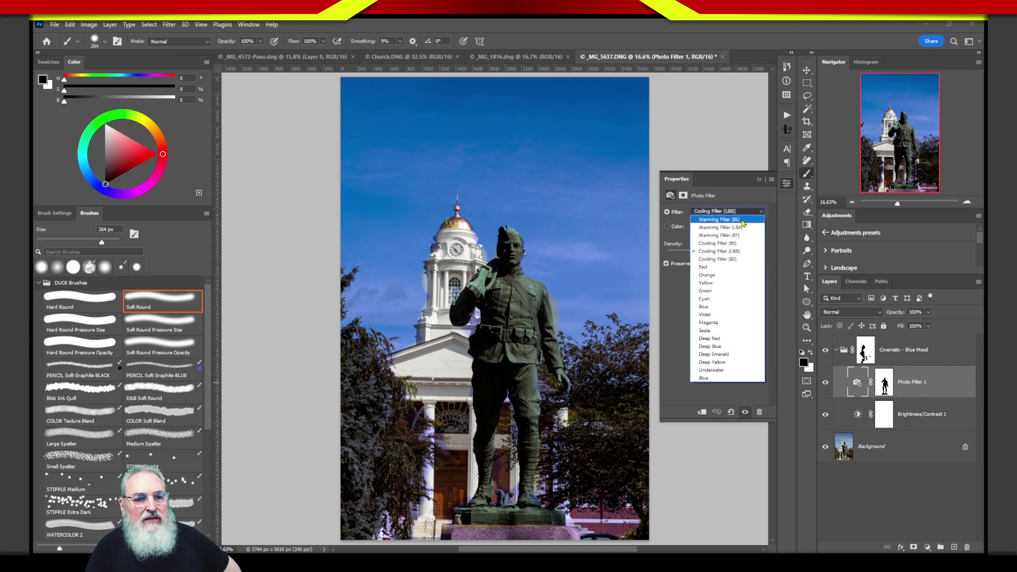
click(725, 243)
click(719, 212)
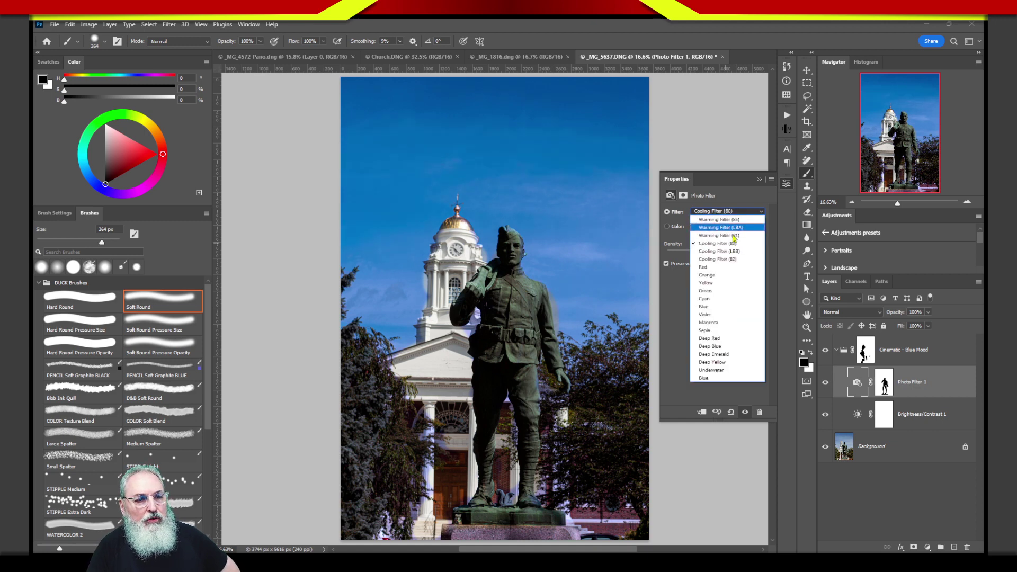
click(727, 278)
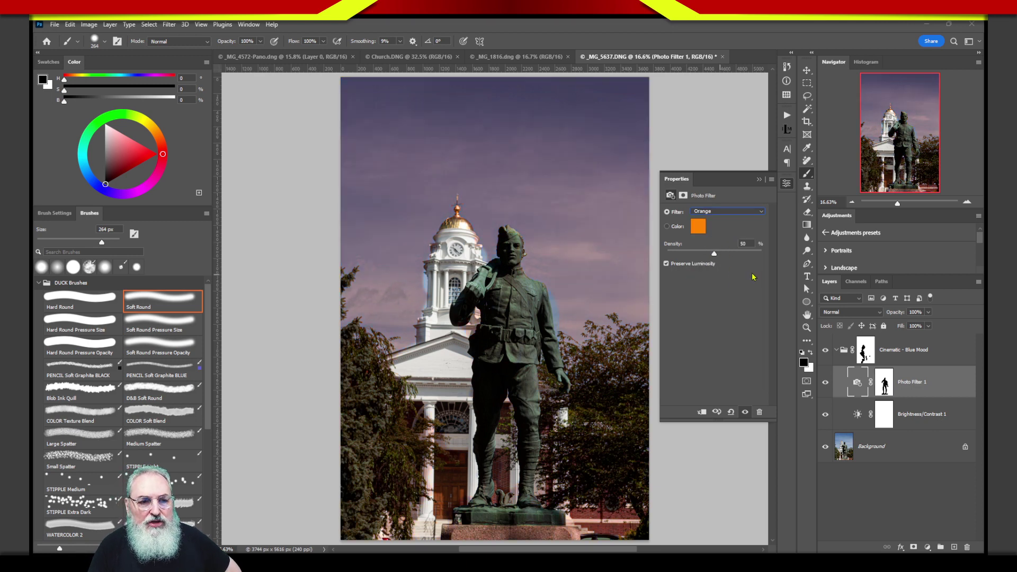
click(728, 213)
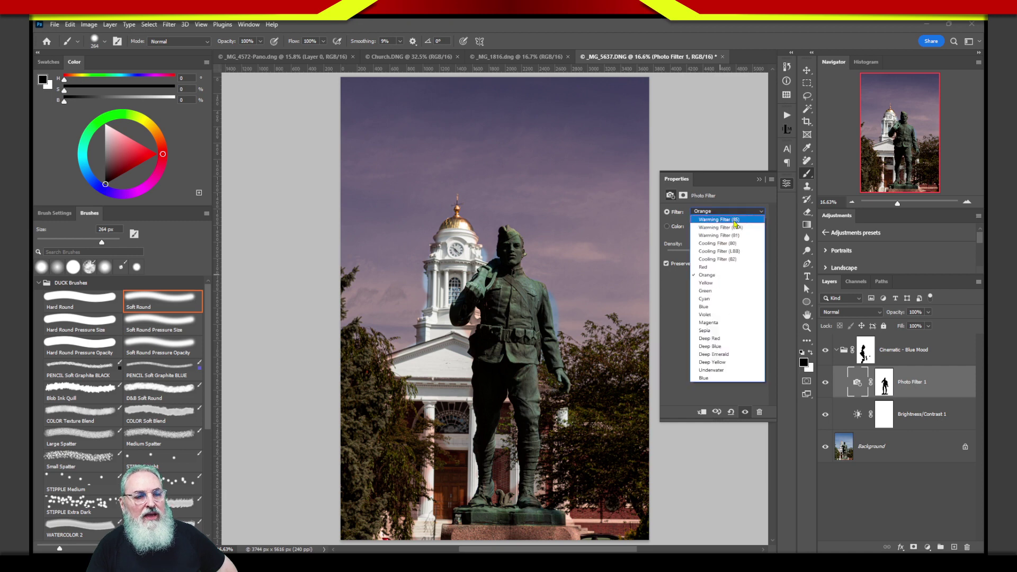
click(711, 323)
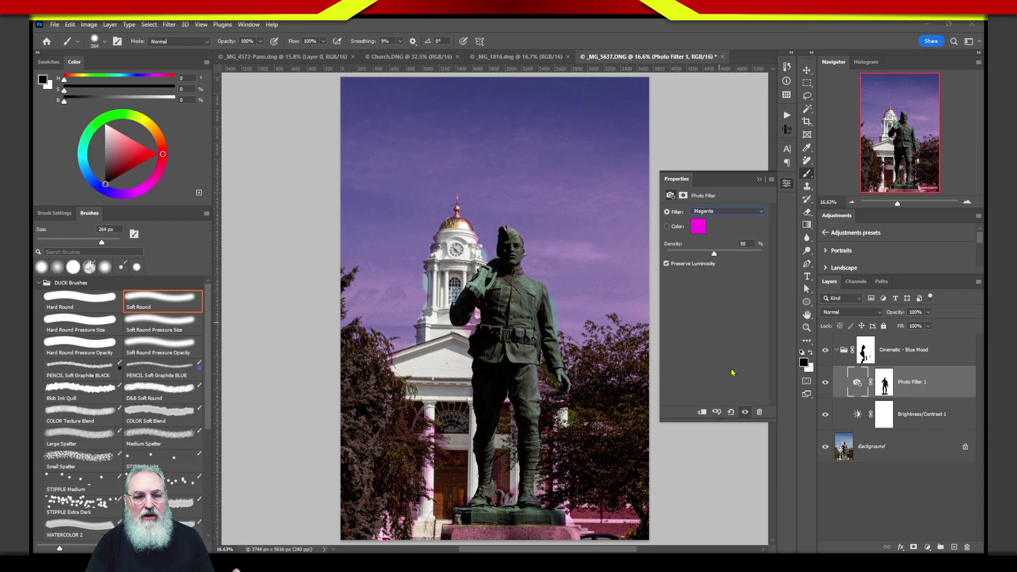
click(857, 418)
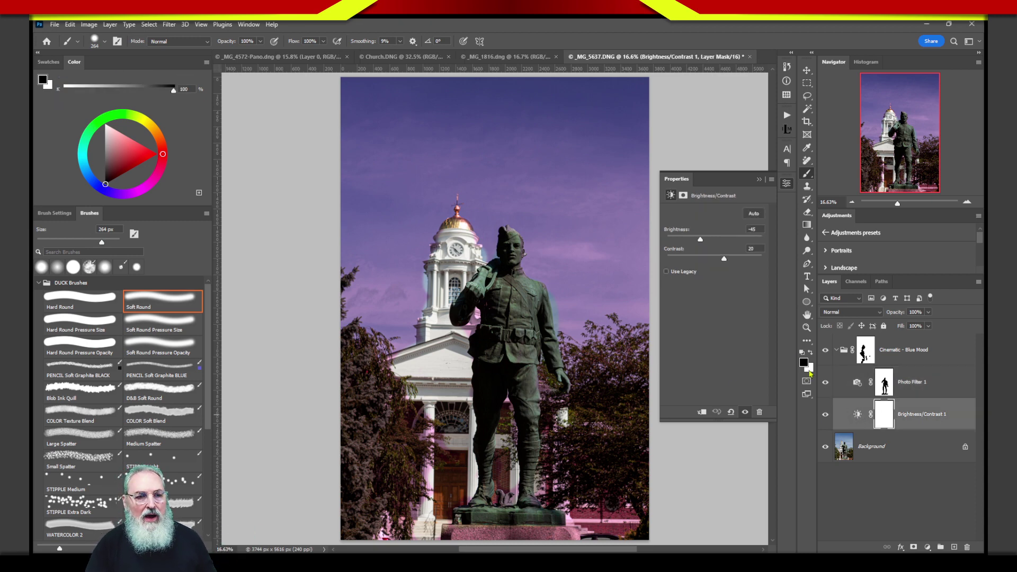
Set Brightness to -10 and Contrast to -29, then collapse the Cinematic - Blue Mood group.
drag(701, 242, 710, 242)
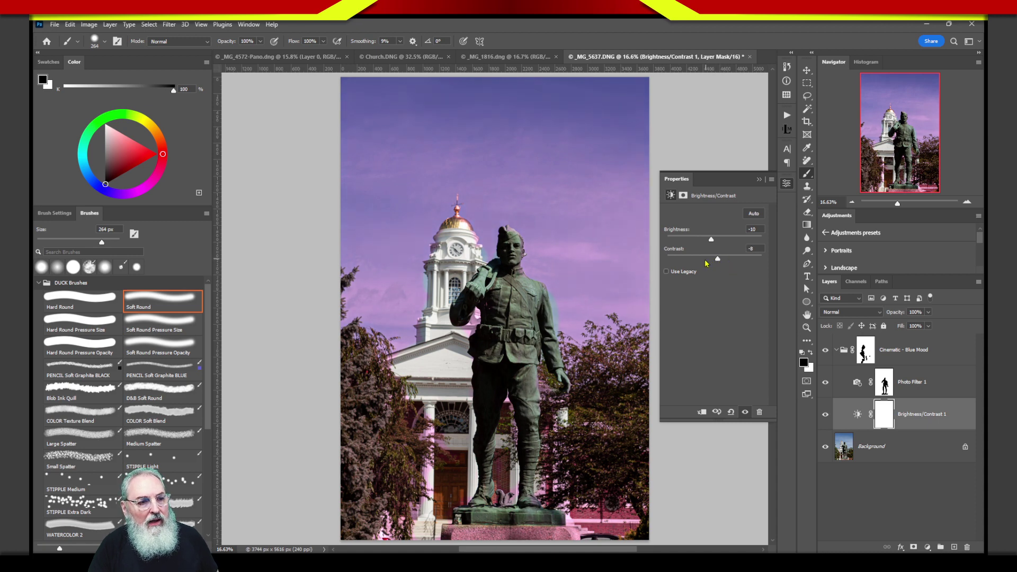
drag(704, 263, 681, 263)
click(687, 263)
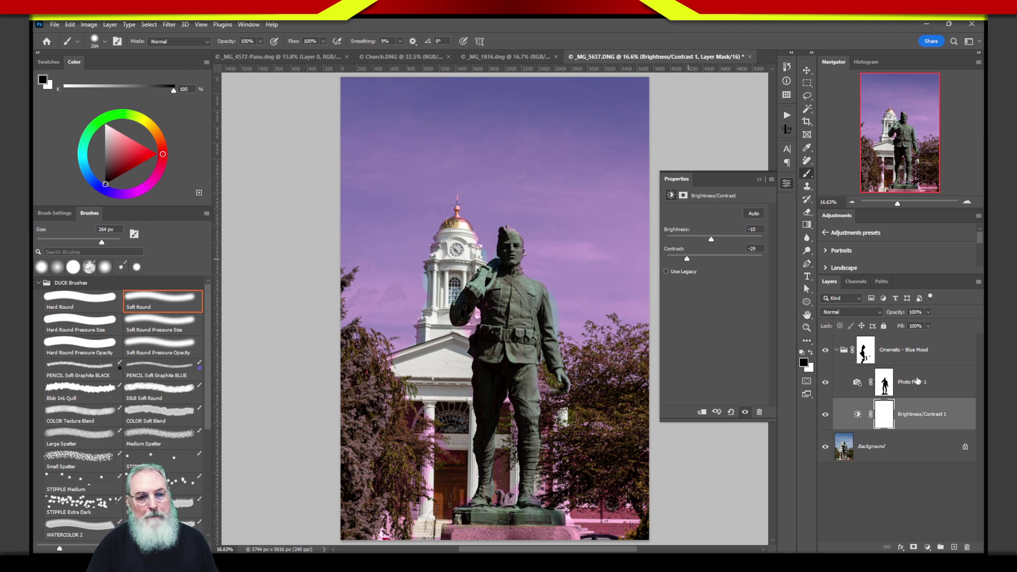
click(836, 350)
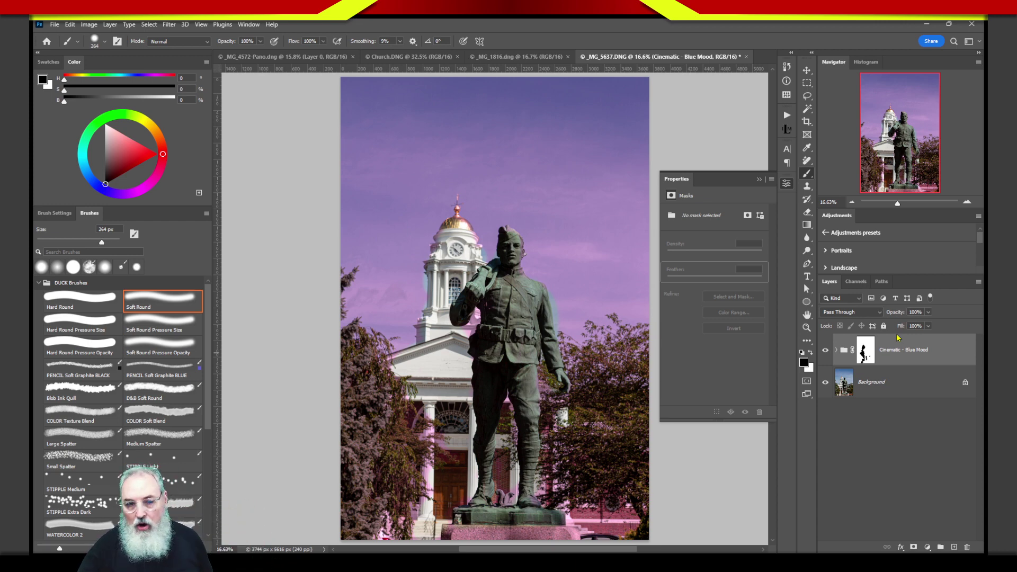
Float the Adjustments panel over the canvas and expand its preset categories.
click(853, 234)
drag(837, 216, 477, 108)
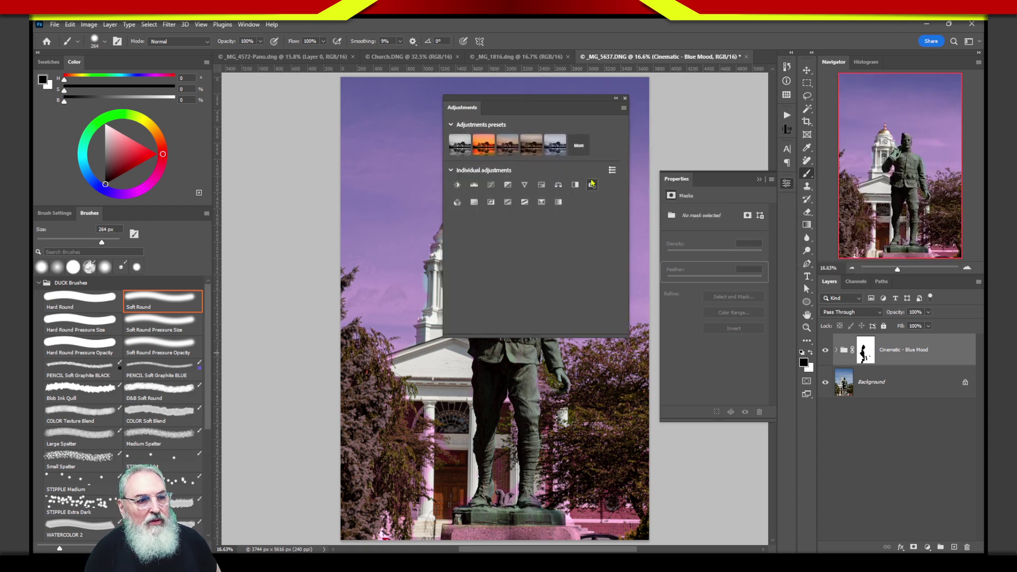
click(471, 125)
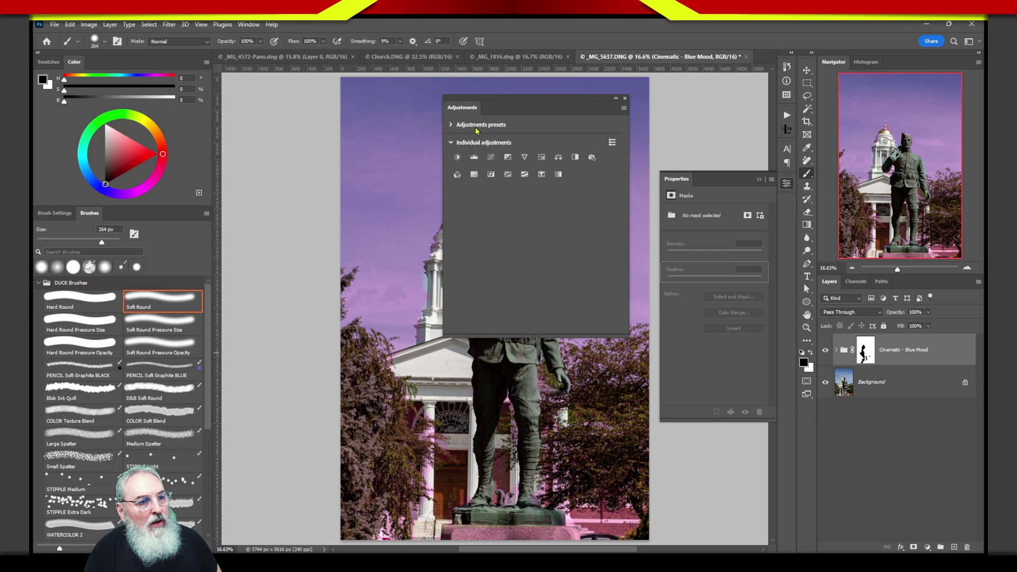
click(476, 130)
click(584, 158)
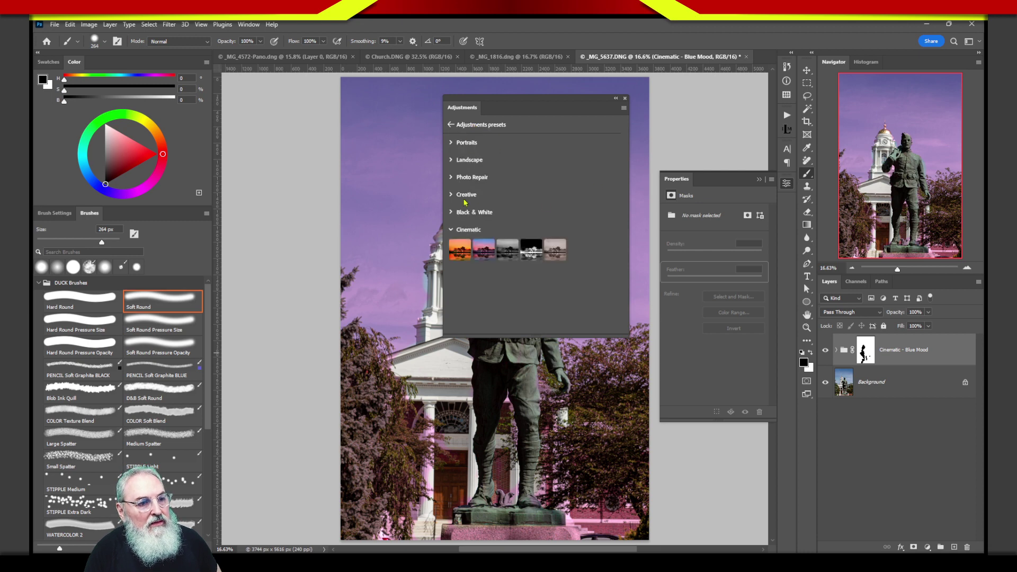
click(455, 179)
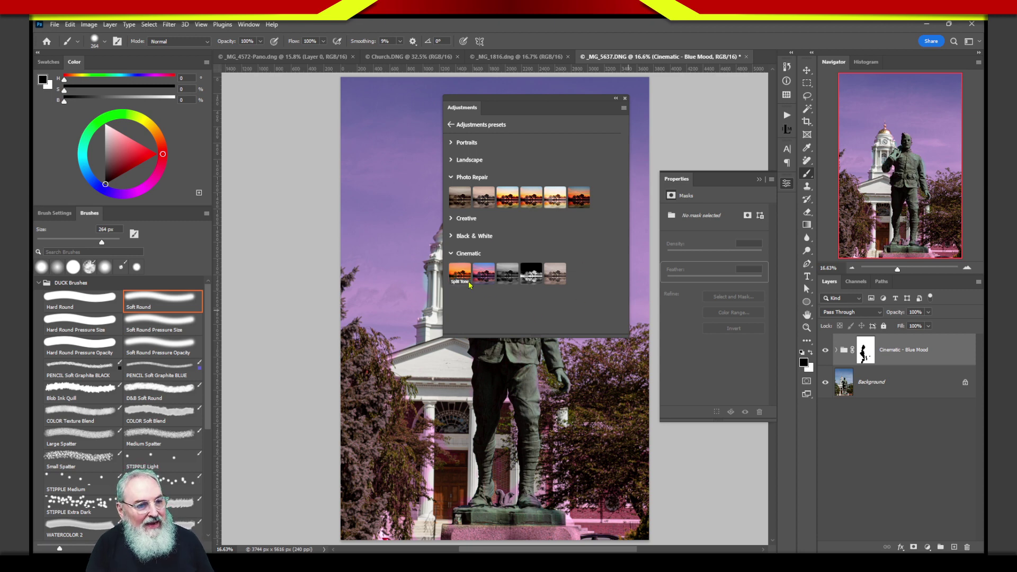
Apply the Cinematic Blue Mood preset, dock the panel on the right, and collapse the new group.
click(484, 277)
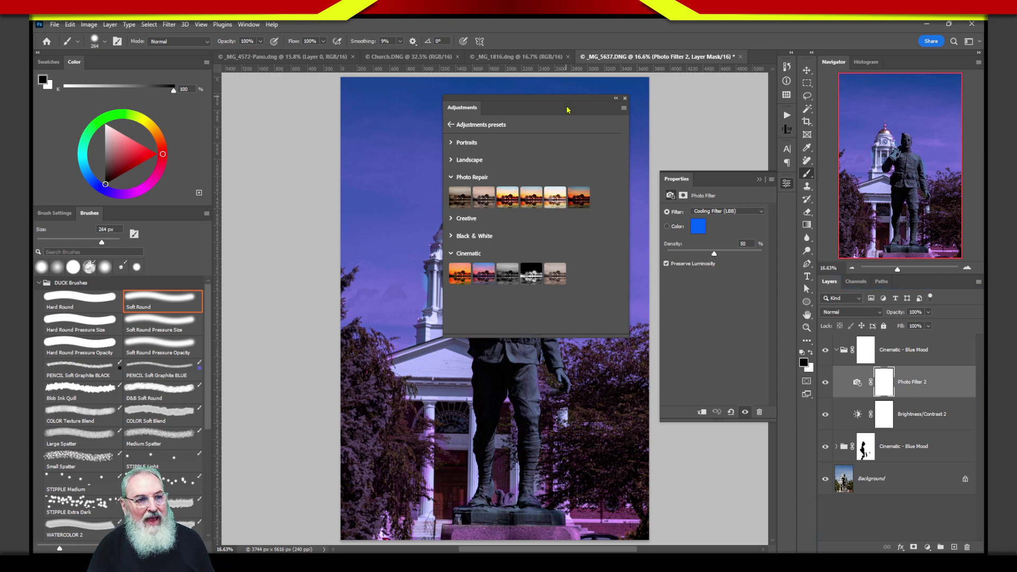
drag(569, 109, 720, 90)
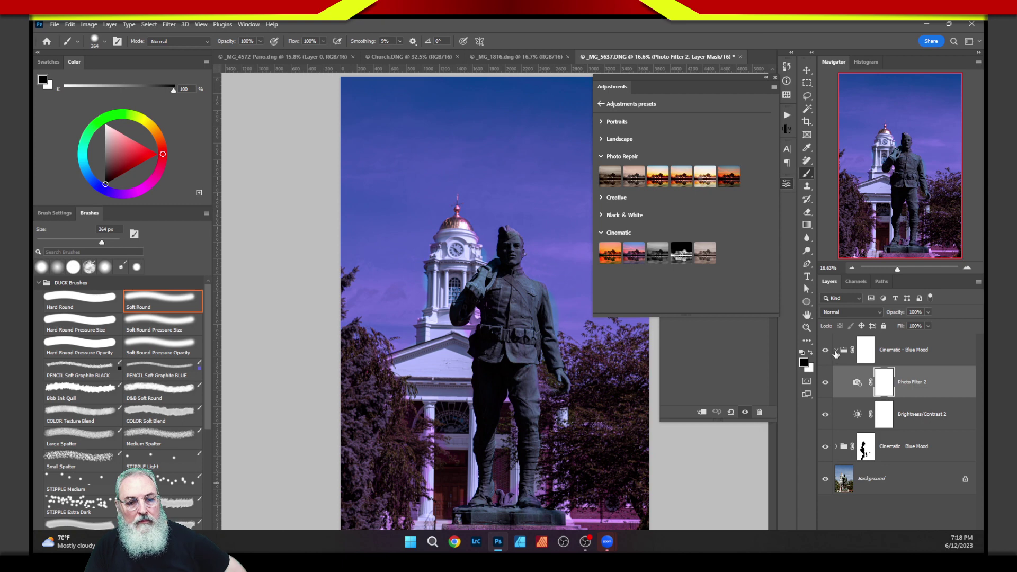
click(835, 352)
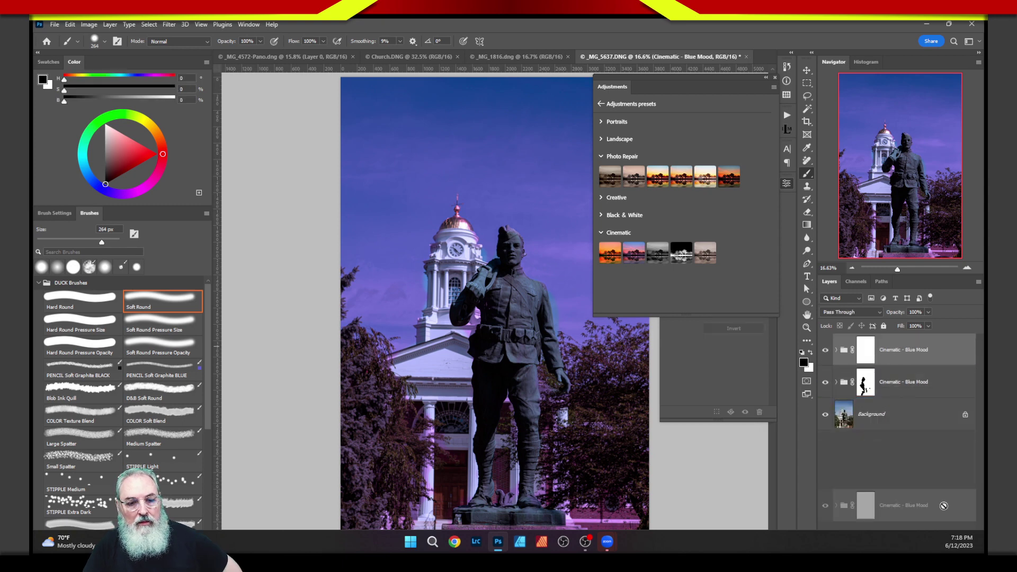
Delete the duplicate Cinematic - Blue Mood group by dragging it to the trash.
click(886, 504)
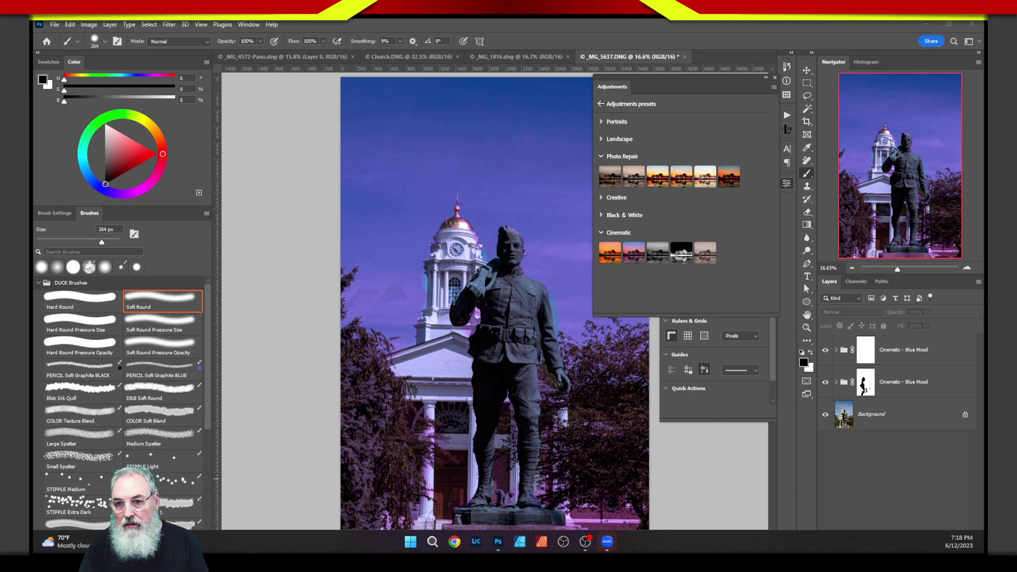
click(885, 492)
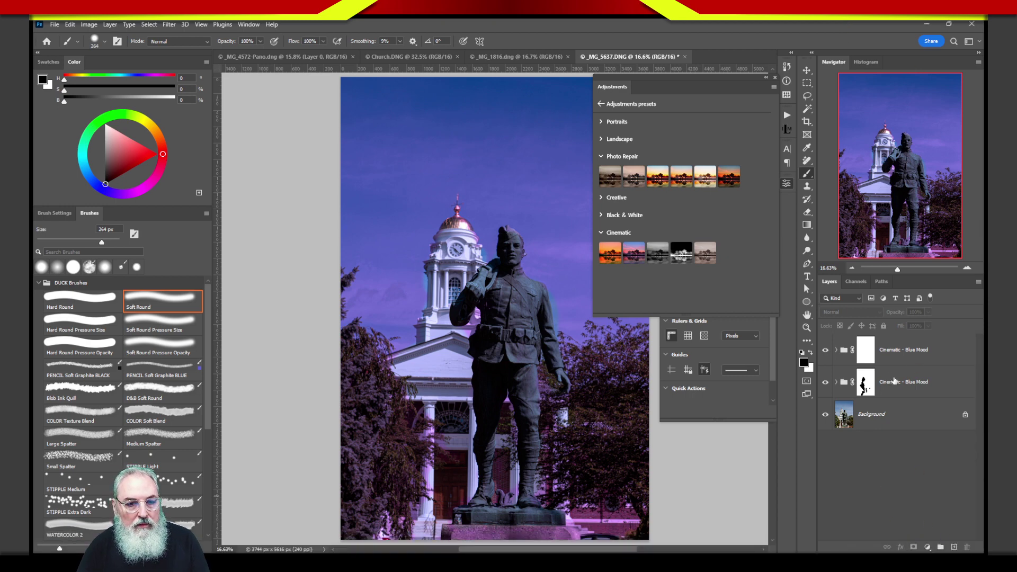
drag(847, 377, 966, 546)
click(887, 424)
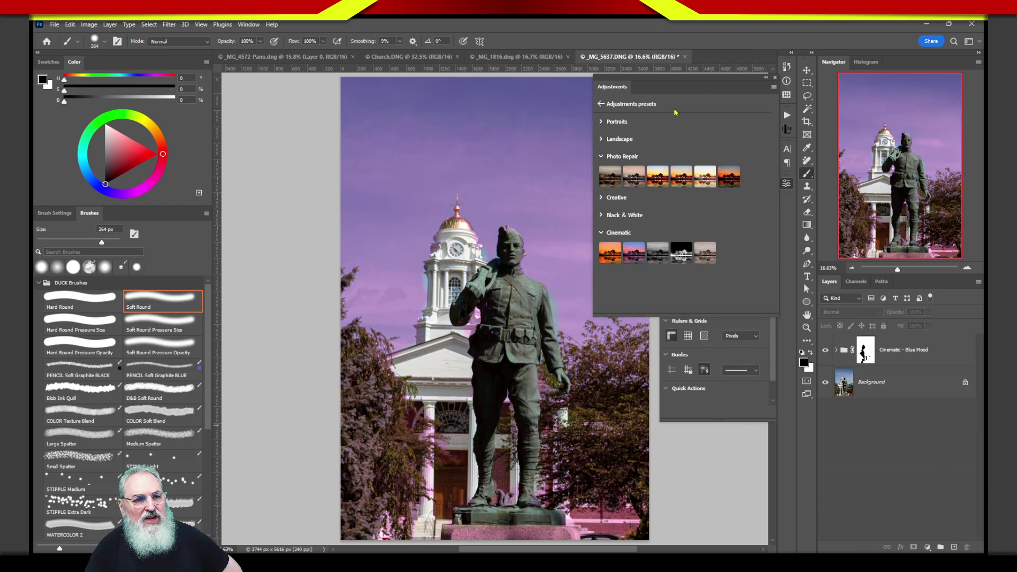
Return Adjustments to its main view and delete the remaining Cinematic - Blue Mood group.
click(631, 106)
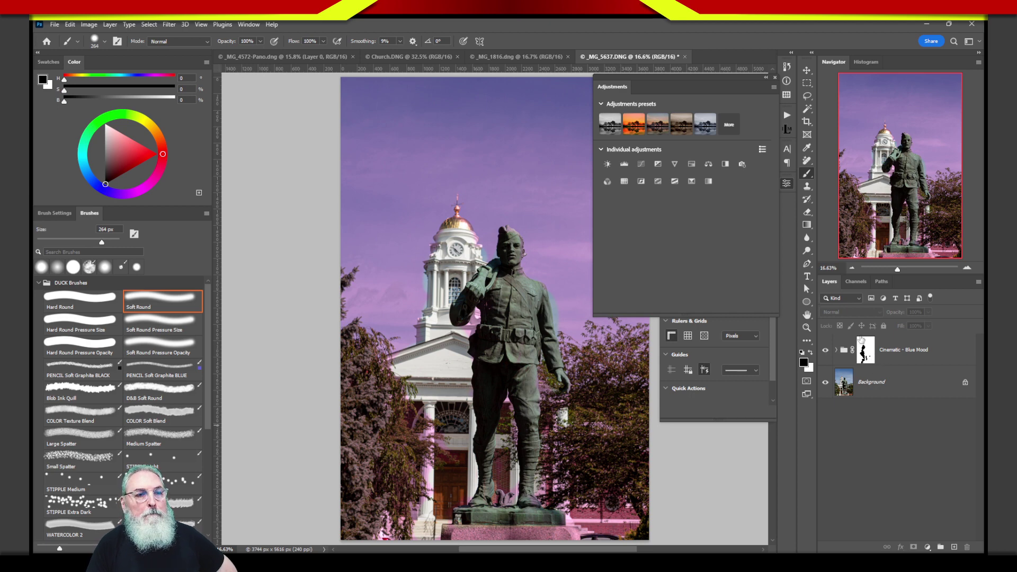
click(843, 353)
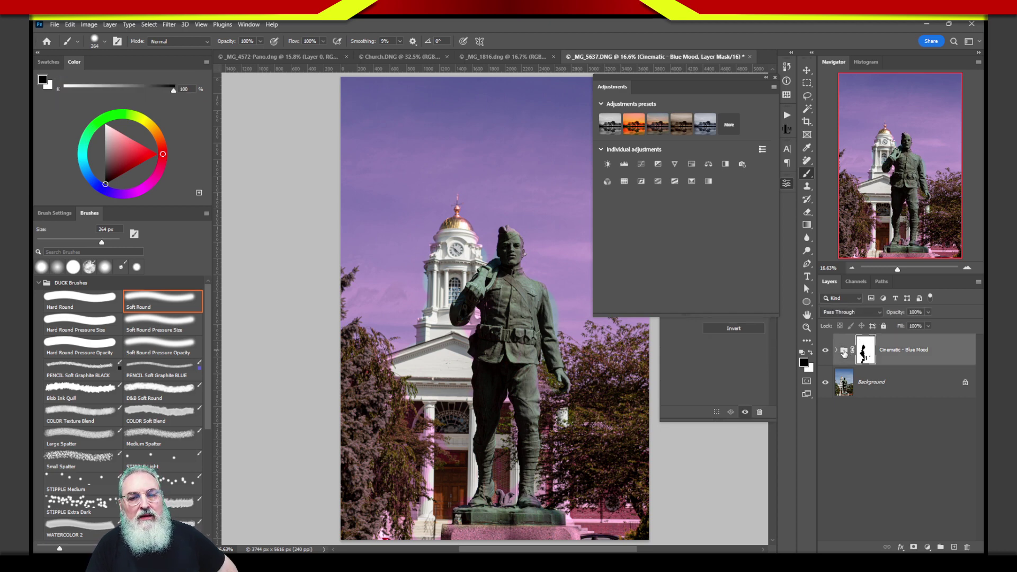
drag(843, 353, 968, 547)
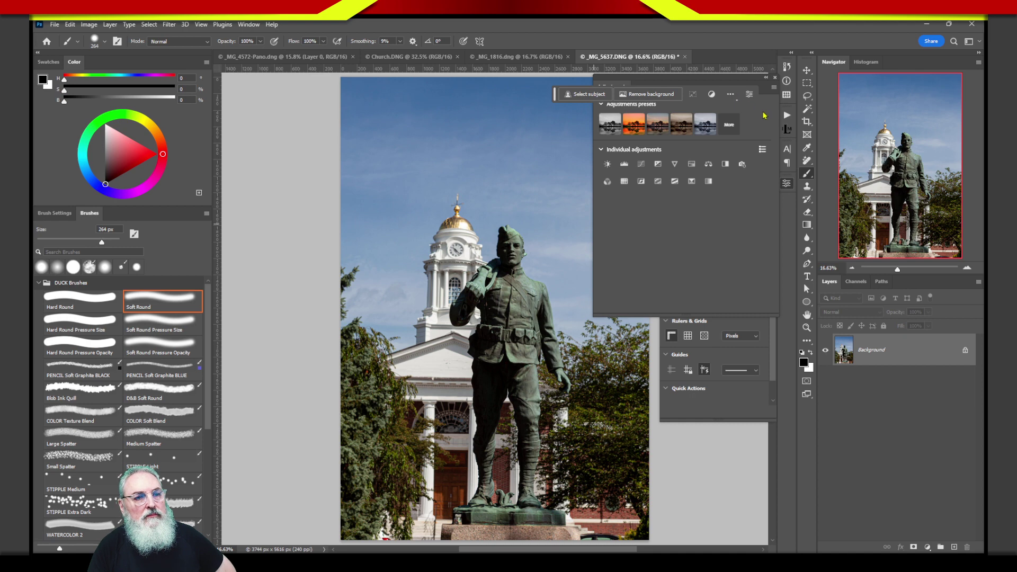
Move the floating Adjustments panel lower and view the About Photoshop version information.
drag(725, 84, 710, 122)
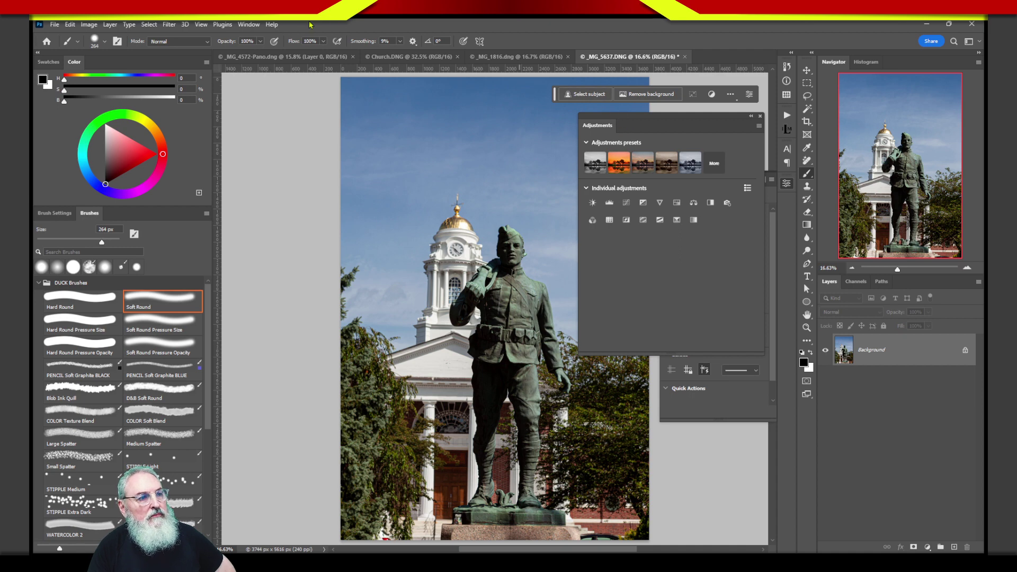
click(251, 25)
mouse_move(268, 40)
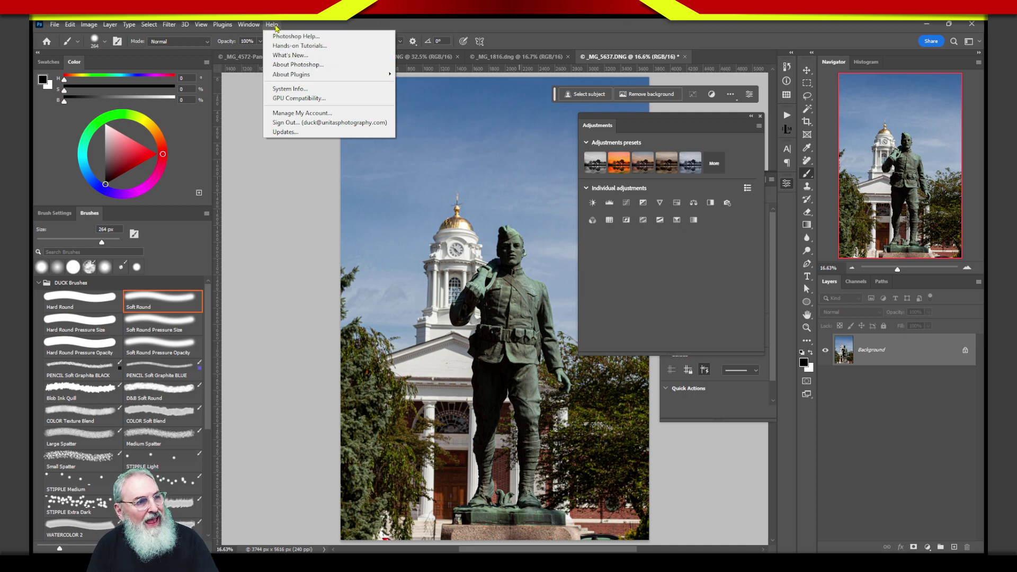
click(295, 65)
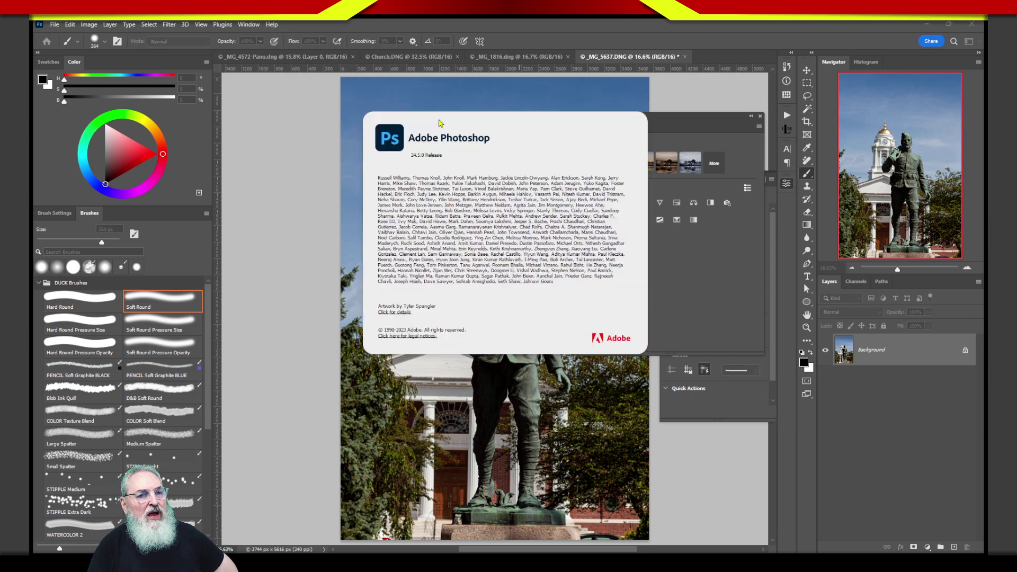
click(419, 165)
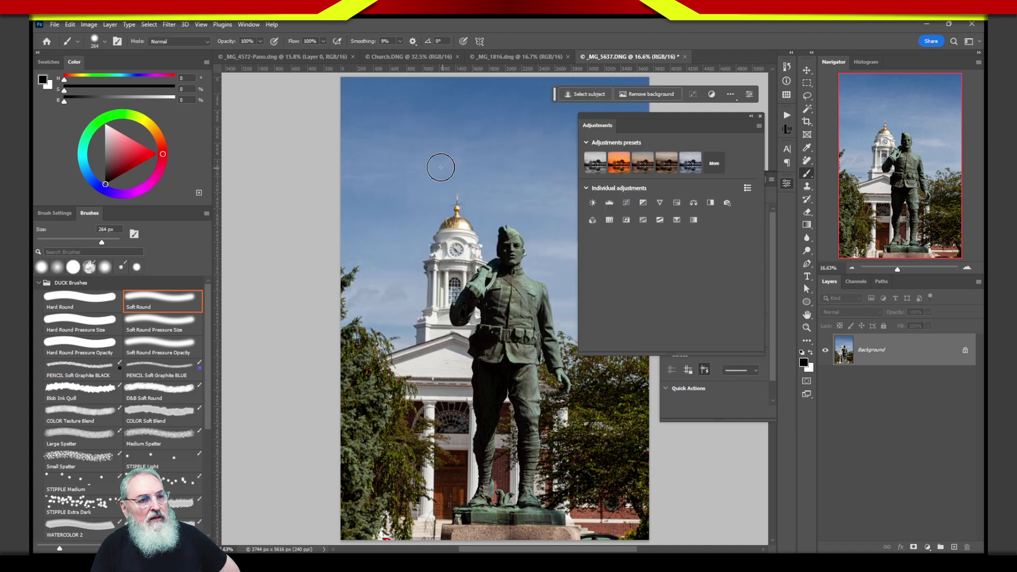
Reopen Help > About Photoshop to check version 24.5.0 Release, then close it.
click(271, 24)
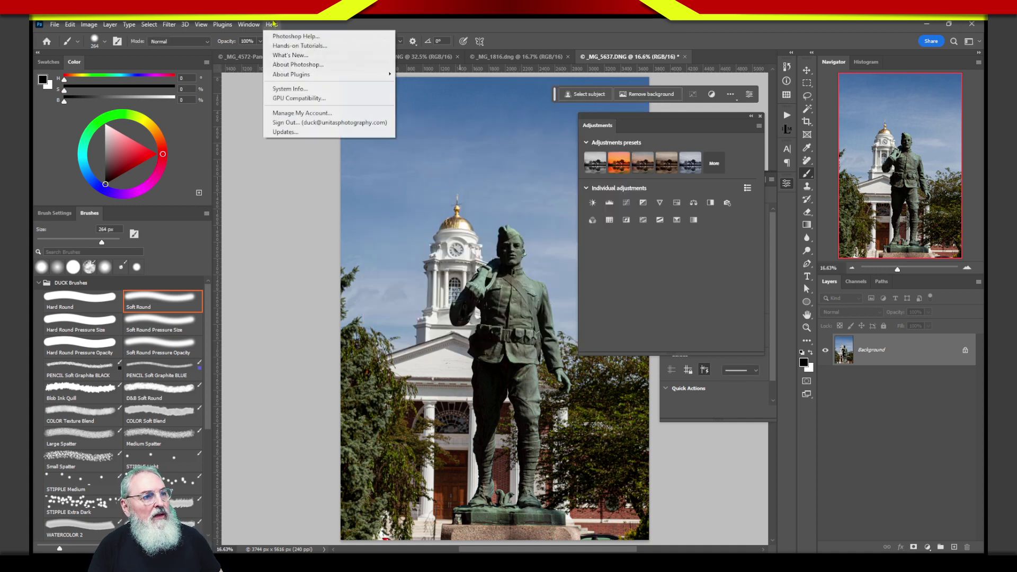
click(302, 66)
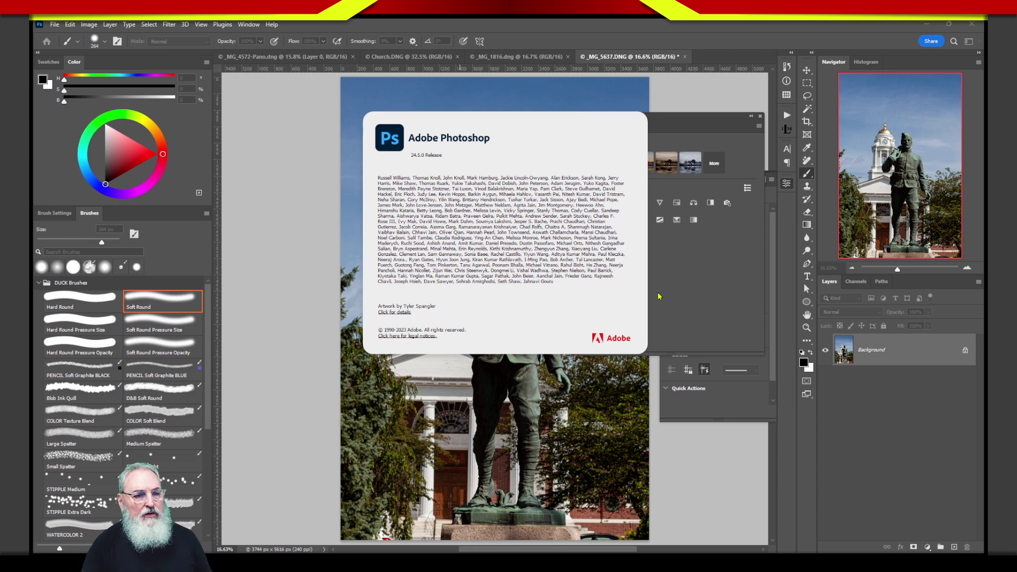
click(716, 474)
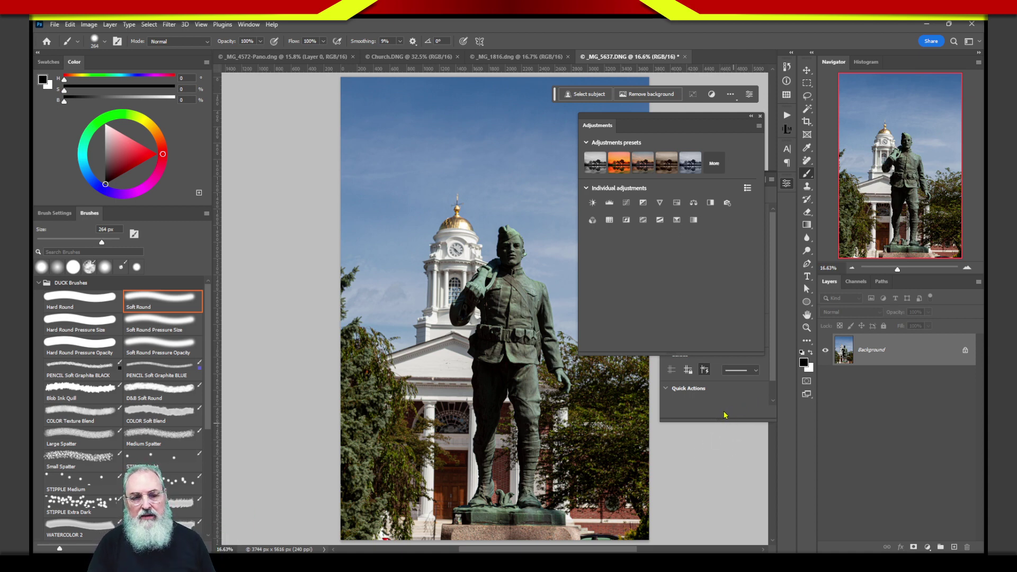
Nudge the floating Adjustments panel into place and collapse its presets section.
mouse_move(893, 554)
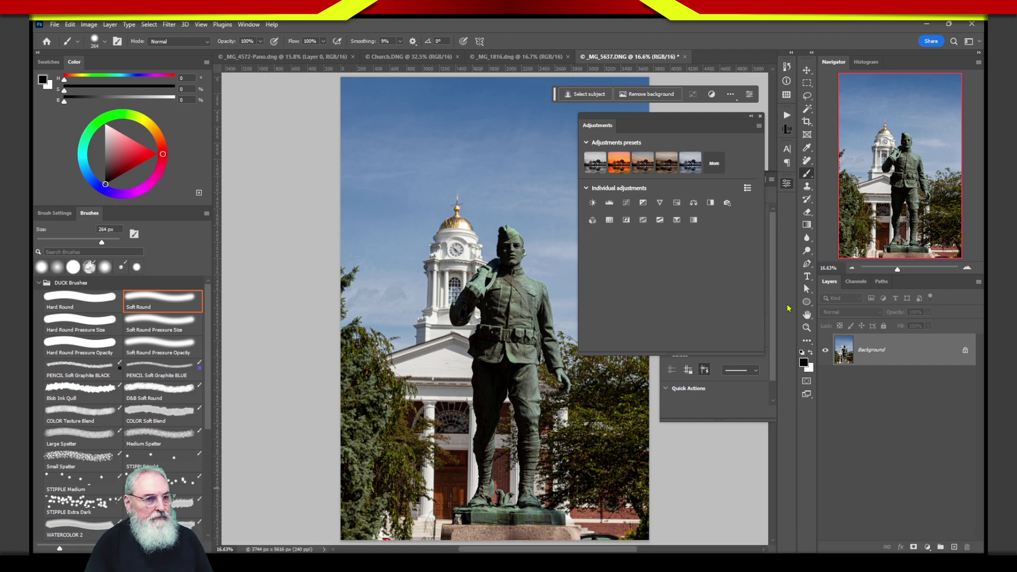
drag(710, 128, 700, 121)
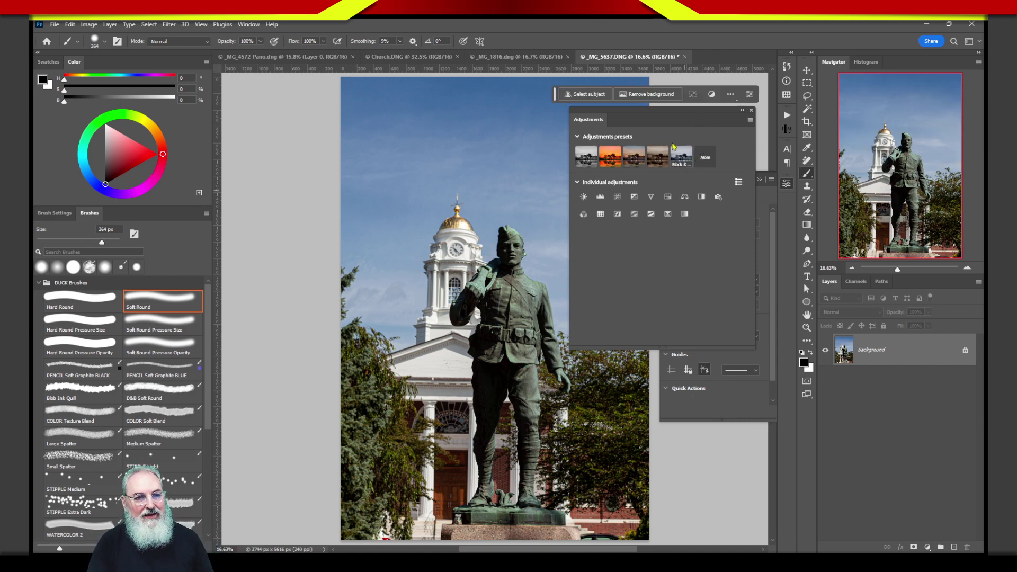
drag(683, 125, 682, 127)
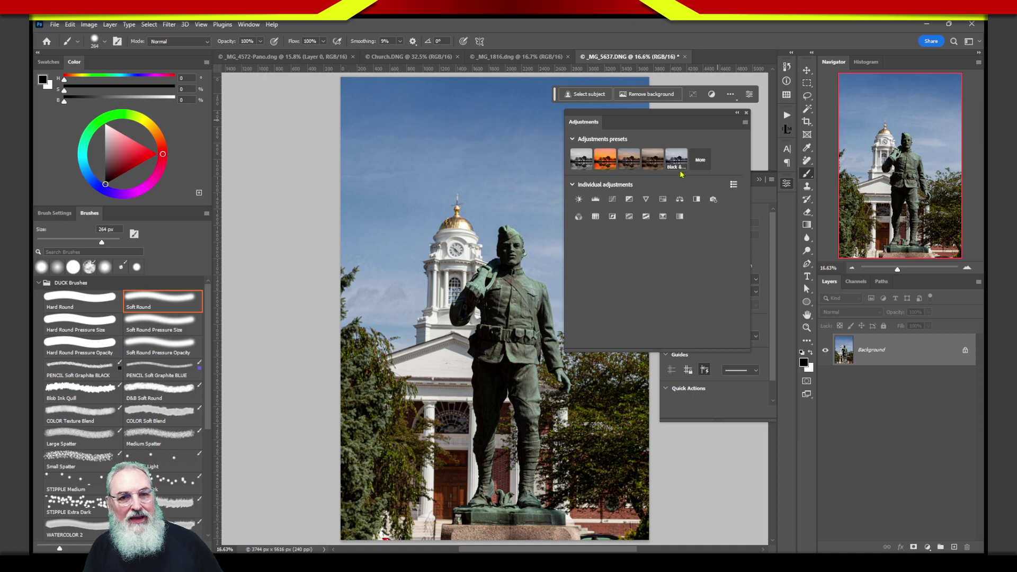
click(573, 140)
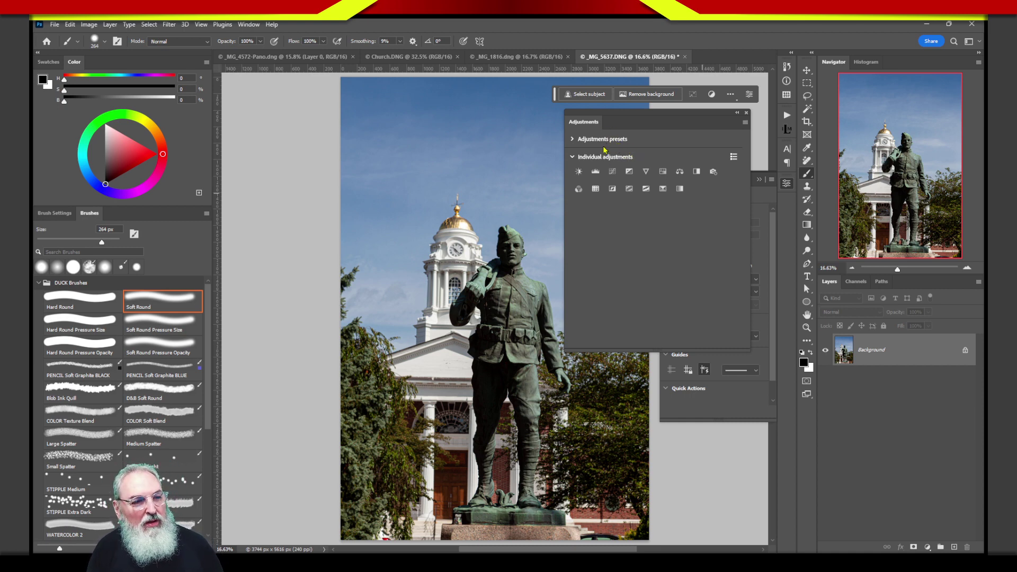
click(572, 140)
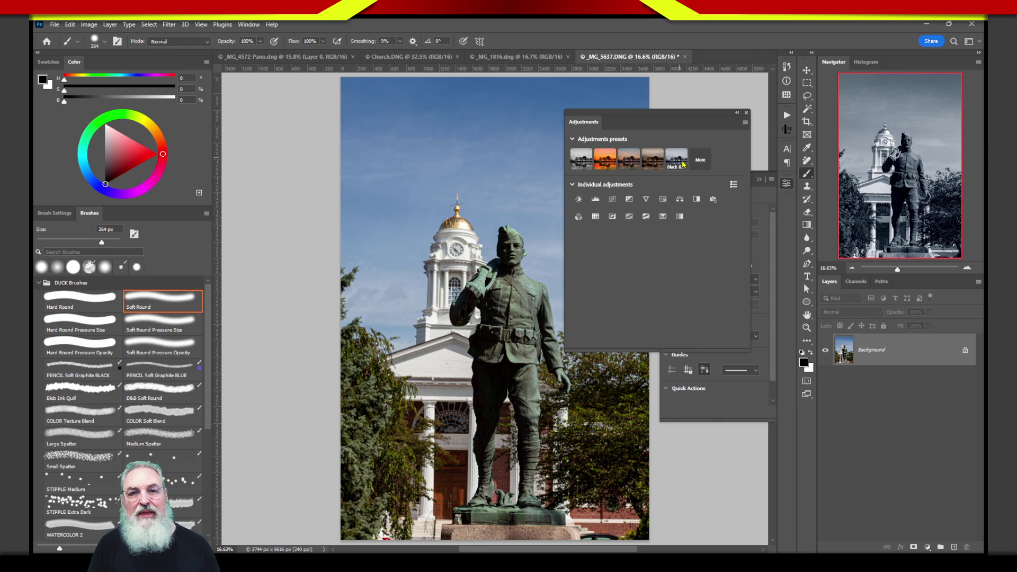
click(625, 142)
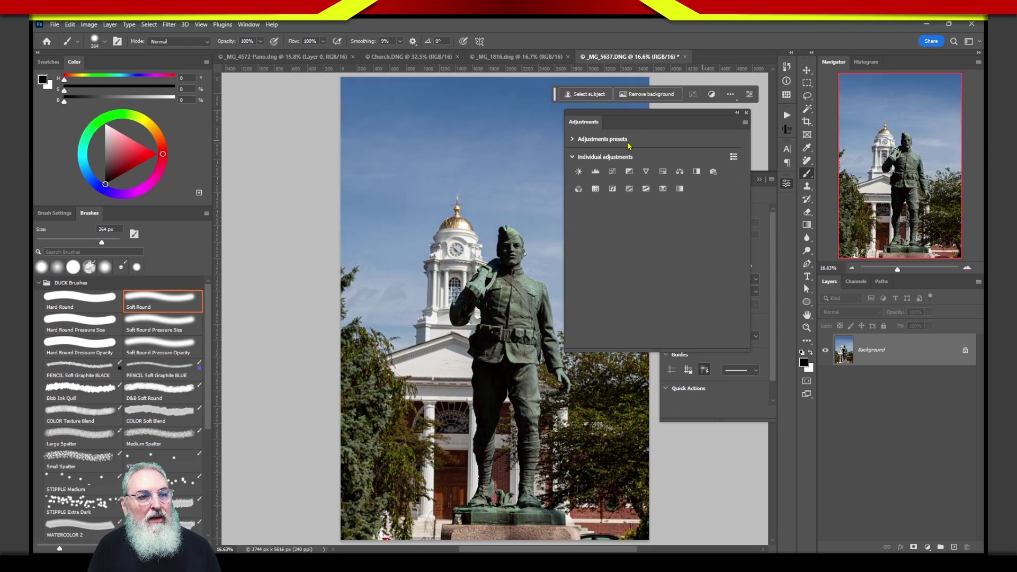
Dock Adjustments between Navigator and Layers, resize the Layers divider, and close Properties.
click(745, 123)
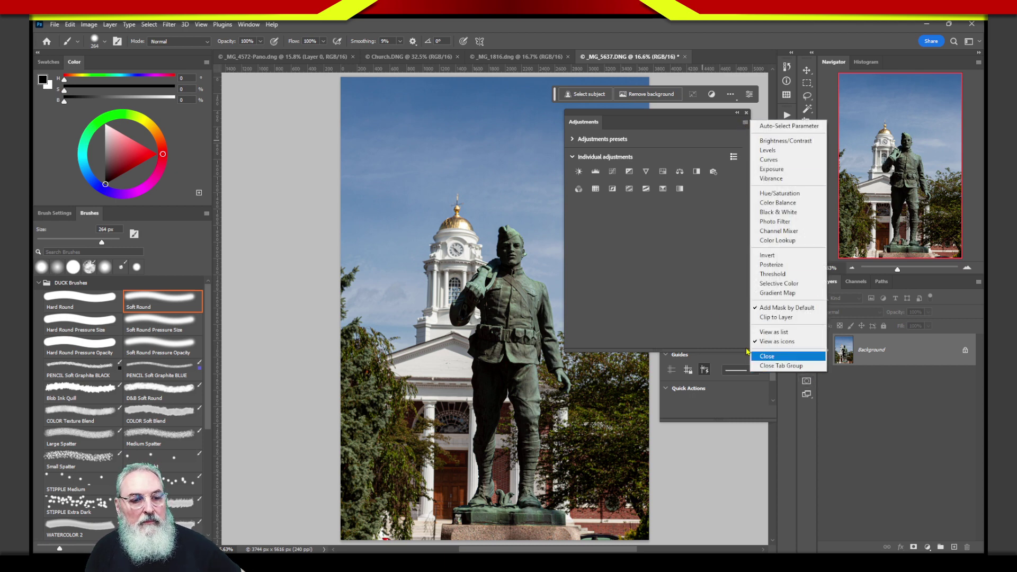
click(700, 299)
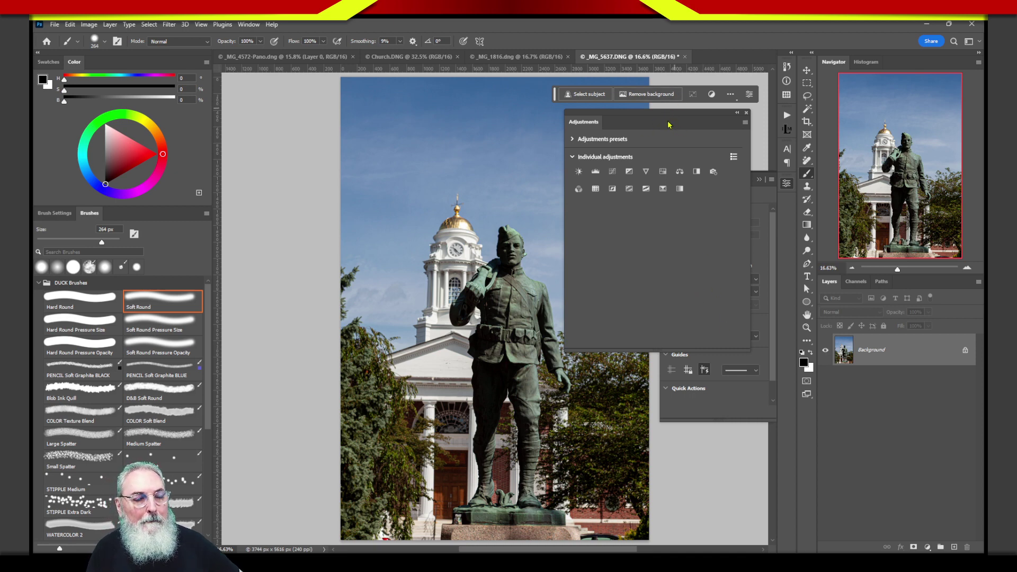
drag(716, 127, 900, 275)
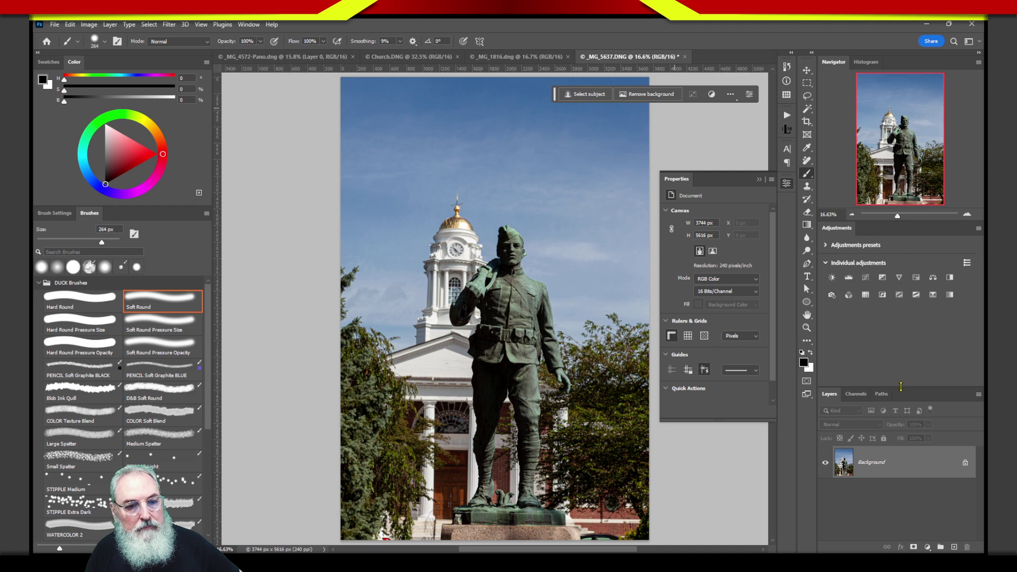
drag(895, 388, 902, 307)
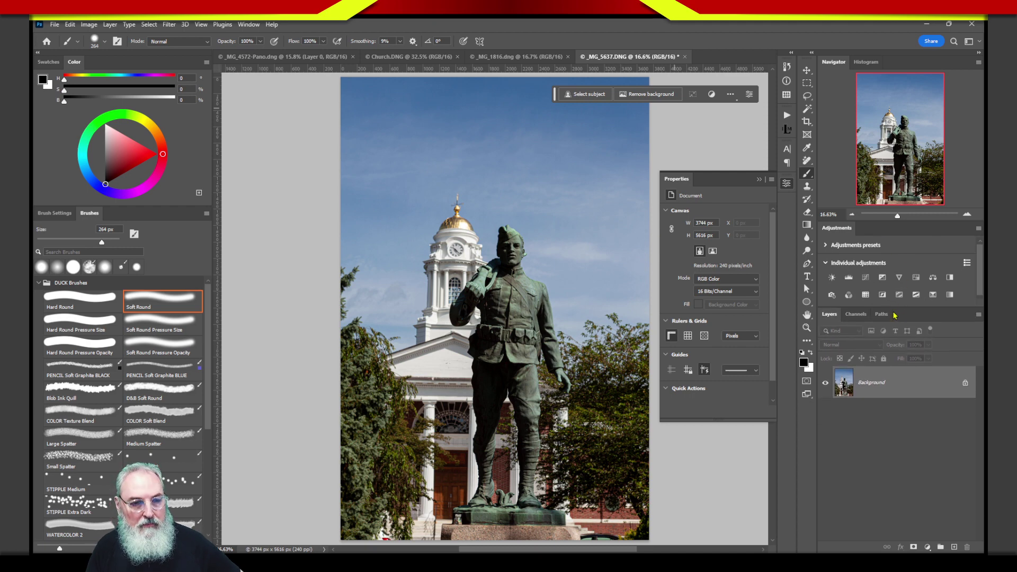
click(786, 183)
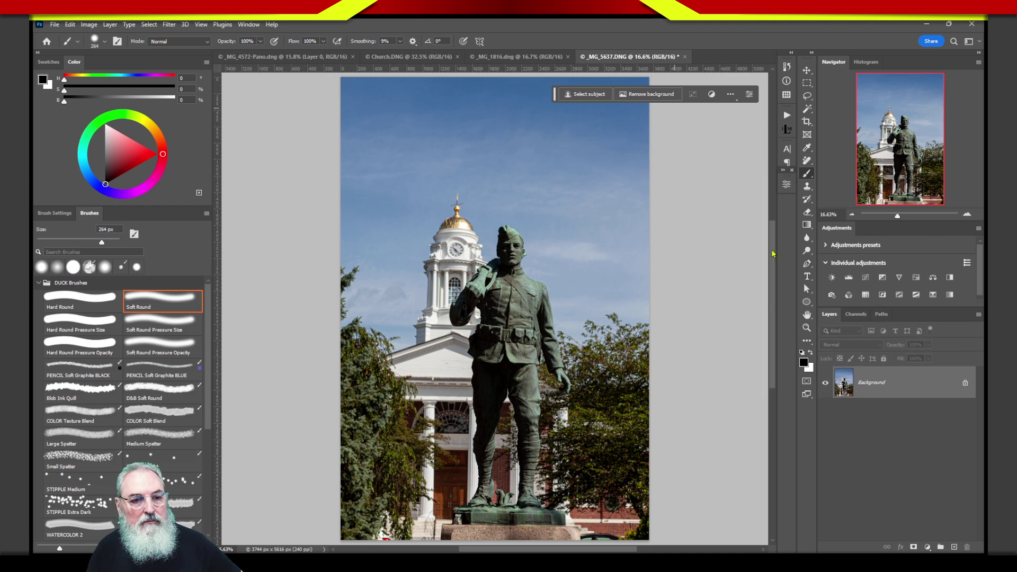
Add a Curves 1 adjustment layer above Background and collapse its Properties panel.
click(865, 277)
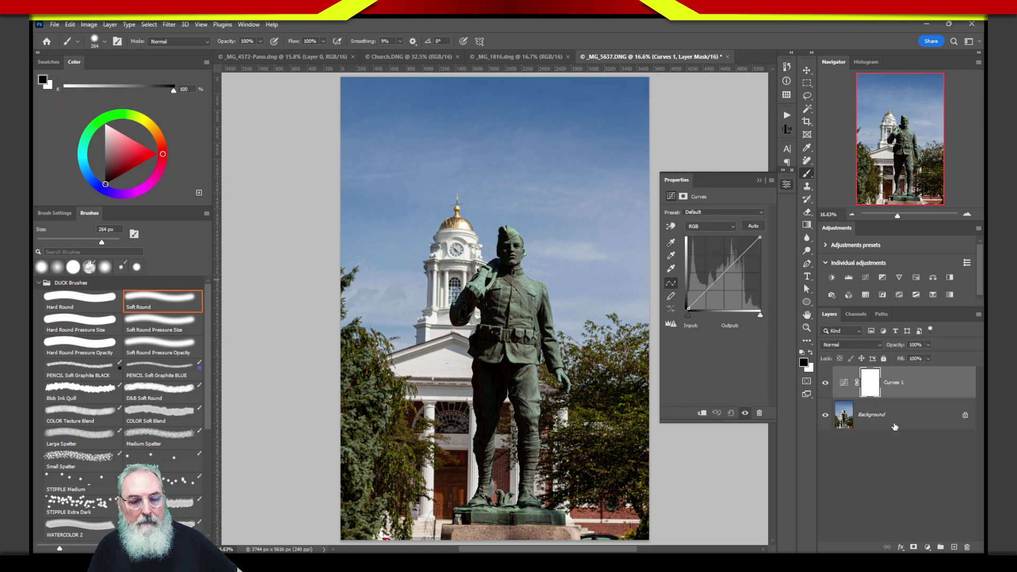
click(249, 24)
click(250, 26)
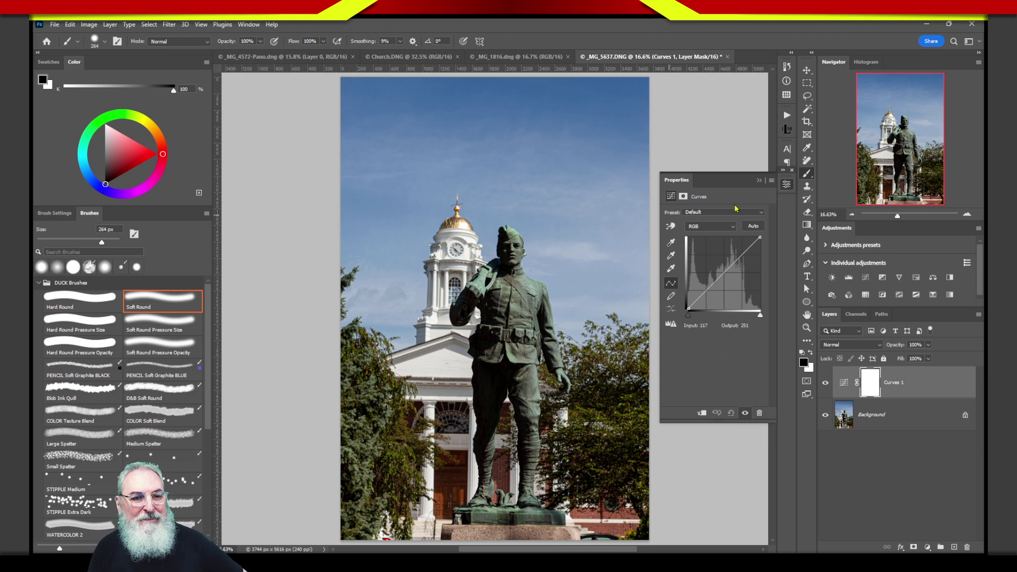
click(787, 184)
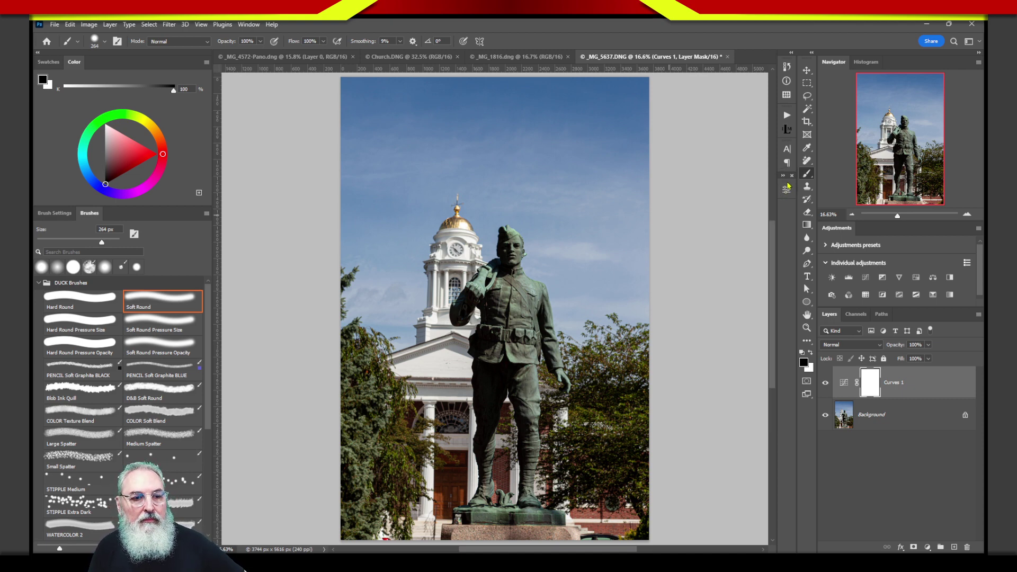
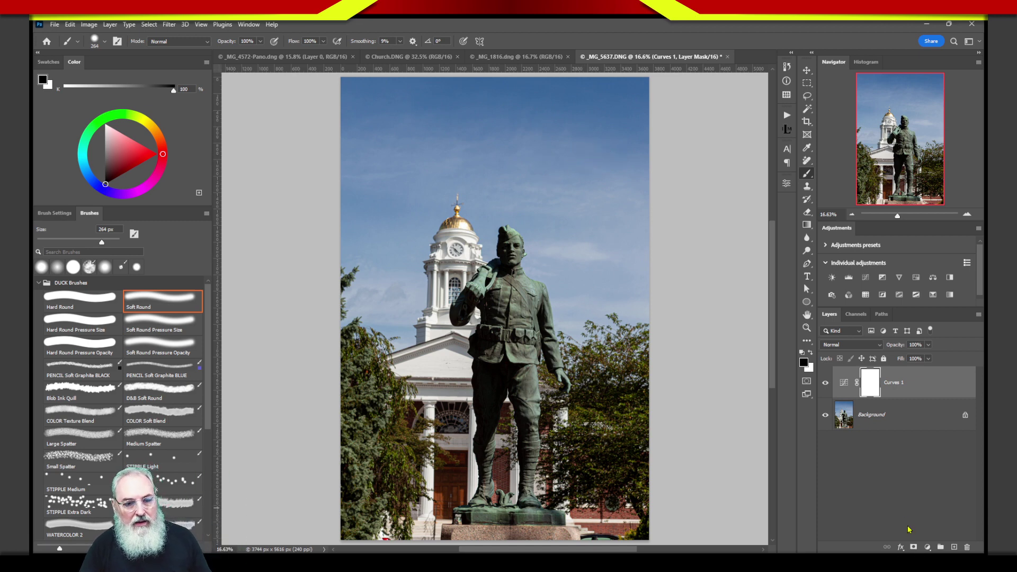
Cycle through the document tabs to the _MG_4572-Pano.dng bridge photo and move the task bar aside.
mouse_move(527, 107)
mouse_down()
mouse_move(433, 122)
mouse_move(496, 149)
mouse_move(574, 98)
mouse_move(508, 103)
mouse_up()
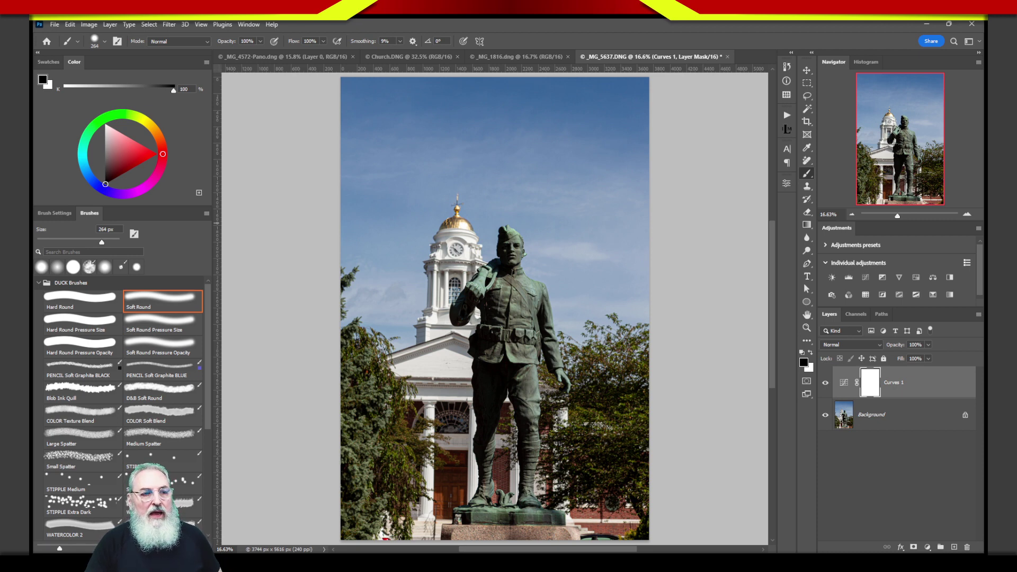
click(513, 58)
click(408, 56)
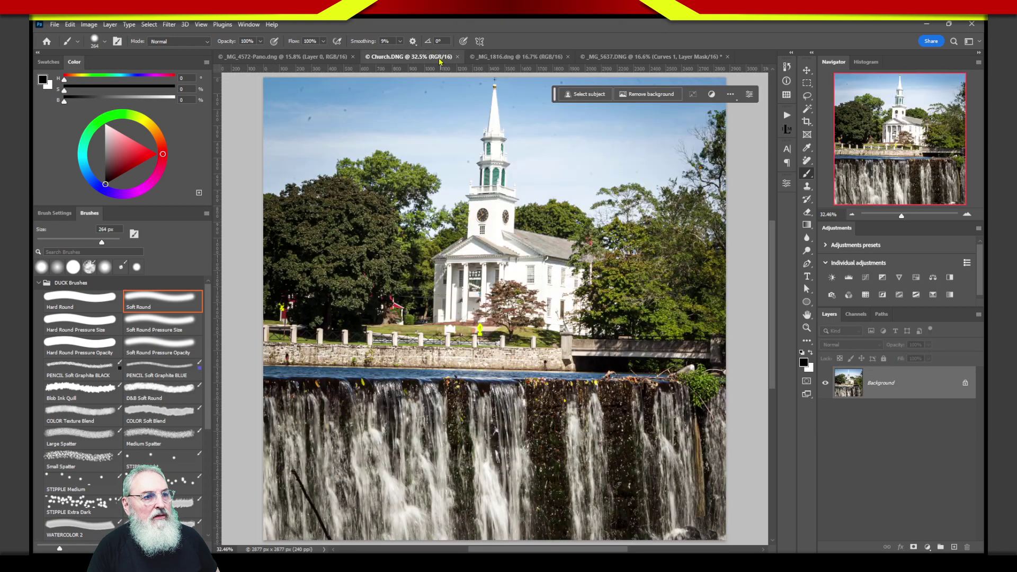
click(321, 56)
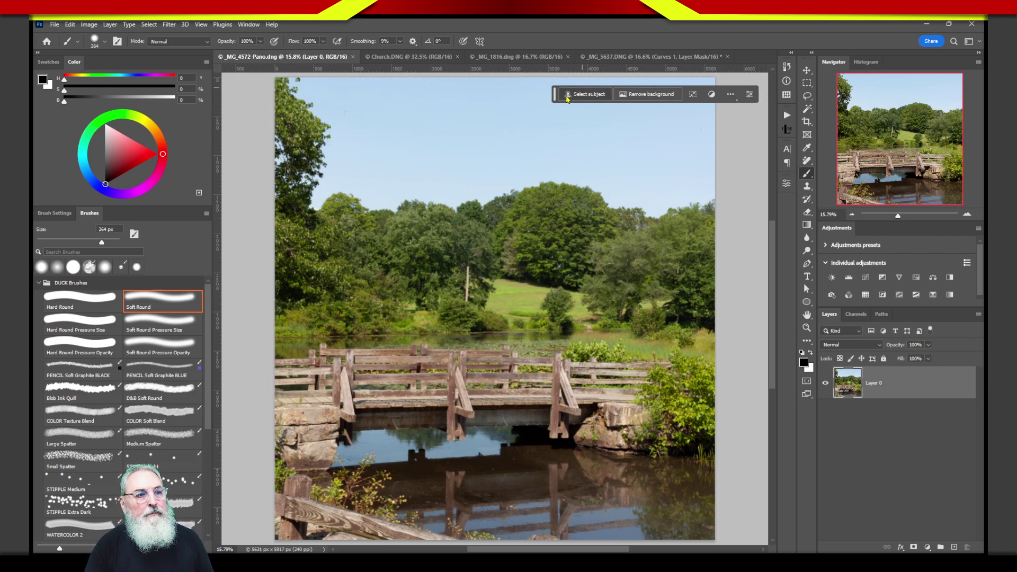
drag(553, 97, 235, 500)
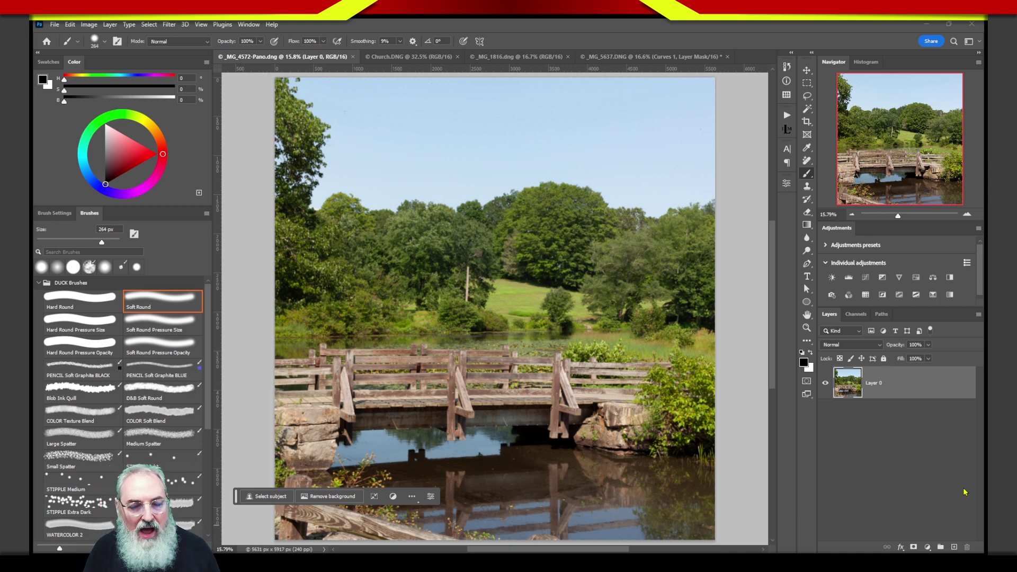
Create empty Layer 1 above Layer 0 and select the Gradient tool.
click(953, 547)
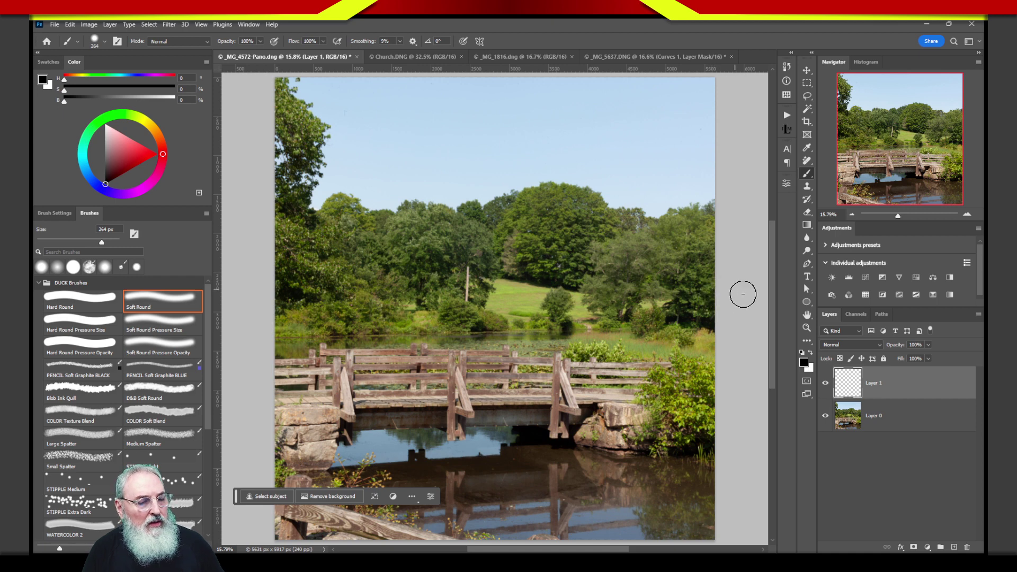
click(806, 225)
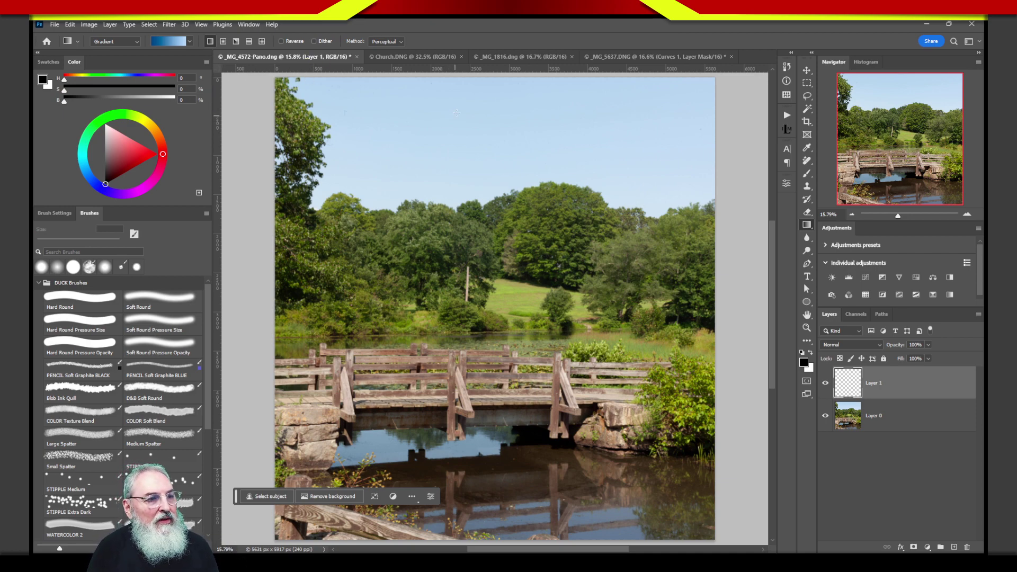
Draw a dark-to-light blue gradient diagonally from upper left to lower right, creating Gradient Fill 1.
drag(390, 129, 655, 491)
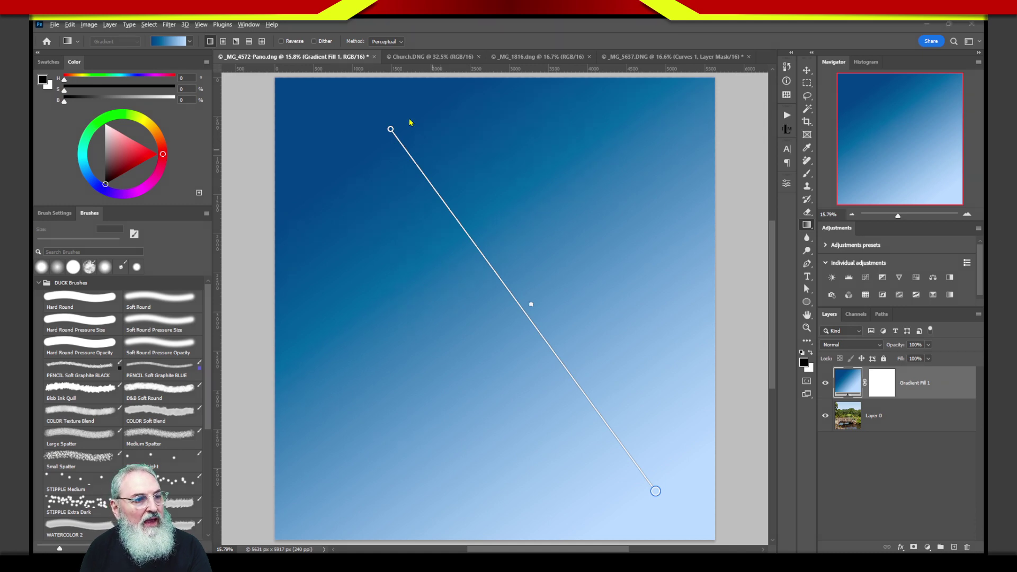
mouse_move(418, 115)
mouse_down()
mouse_move(394, 130)
mouse_move(438, 118)
mouse_move(466, 129)
mouse_move(488, 117)
mouse_move(526, 129)
mouse_move(567, 101)
mouse_move(578, 111)
mouse_up()
drag(550, 493, 635, 494)
mouse_move(609, 479)
mouse_down()
mouse_move(638, 493)
mouse_move(596, 514)
mouse_up()
mouse_move(478, 475)
mouse_down()
mouse_move(494, 508)
mouse_move(498, 484)
mouse_move(543, 515)
mouse_up()
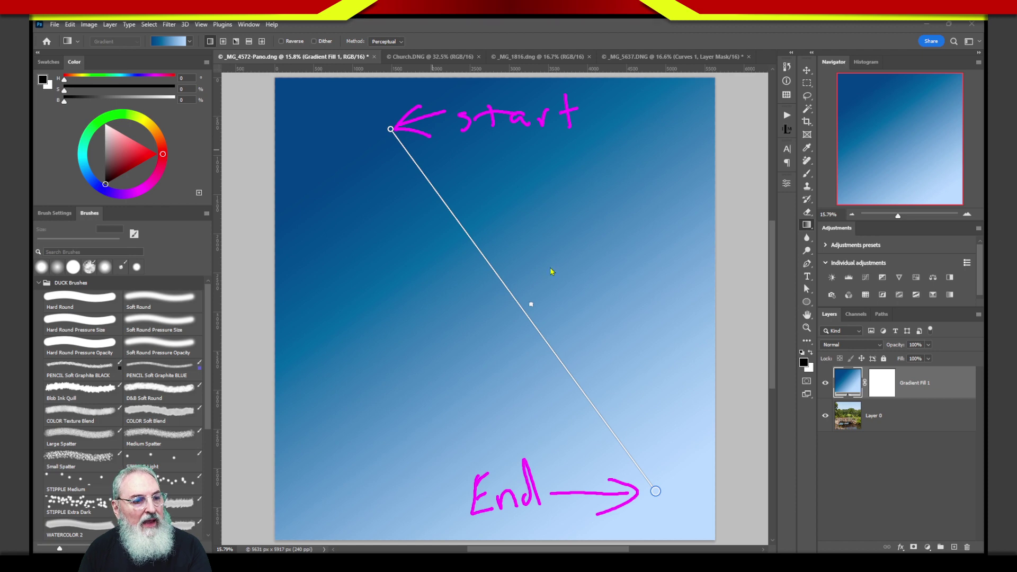
drag(569, 259, 533, 305)
mouse_move(543, 271)
mouse_down()
mouse_move(535, 304)
mouse_move(572, 295)
mouse_up()
mouse_move(586, 259)
mouse_down()
mouse_move(601, 239)
mouse_move(613, 252)
mouse_up()
mouse_move(619, 233)
mouse_down()
mouse_move(620, 249)
mouse_move(618, 227)
mouse_up()
drag(640, 226, 636, 249)
drag(644, 195, 659, 246)
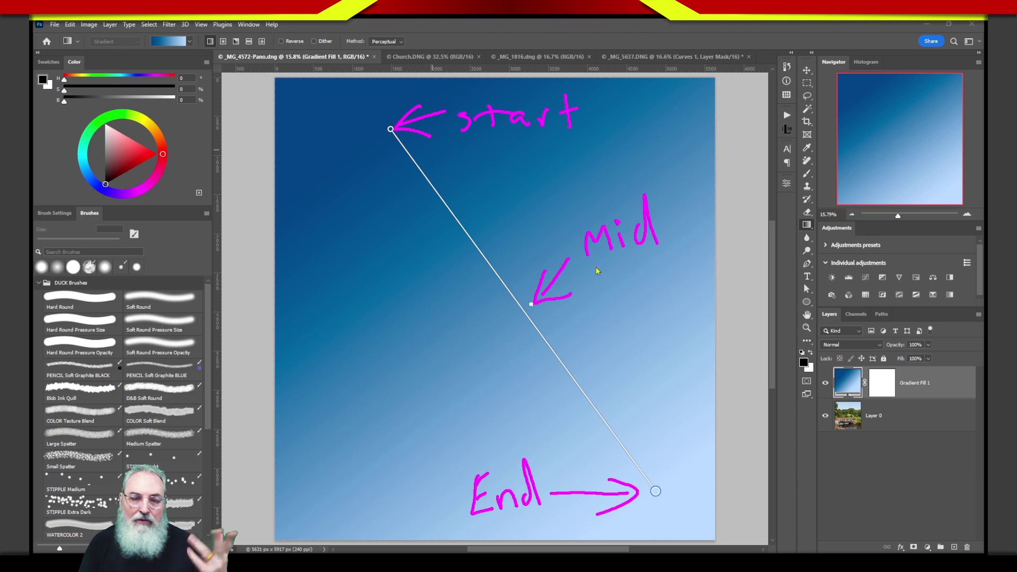
drag(414, 182, 419, 185)
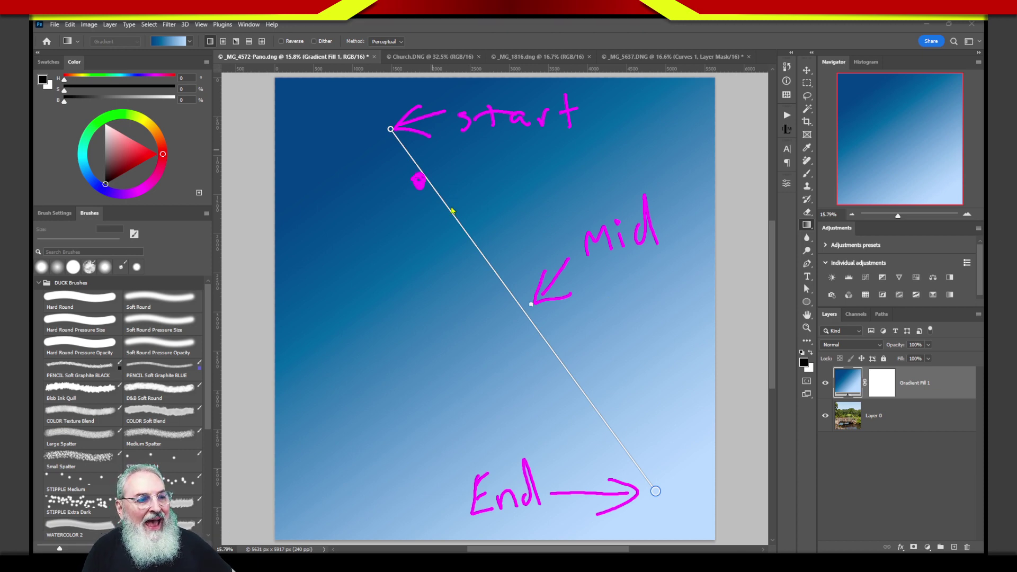
drag(495, 272, 500, 267)
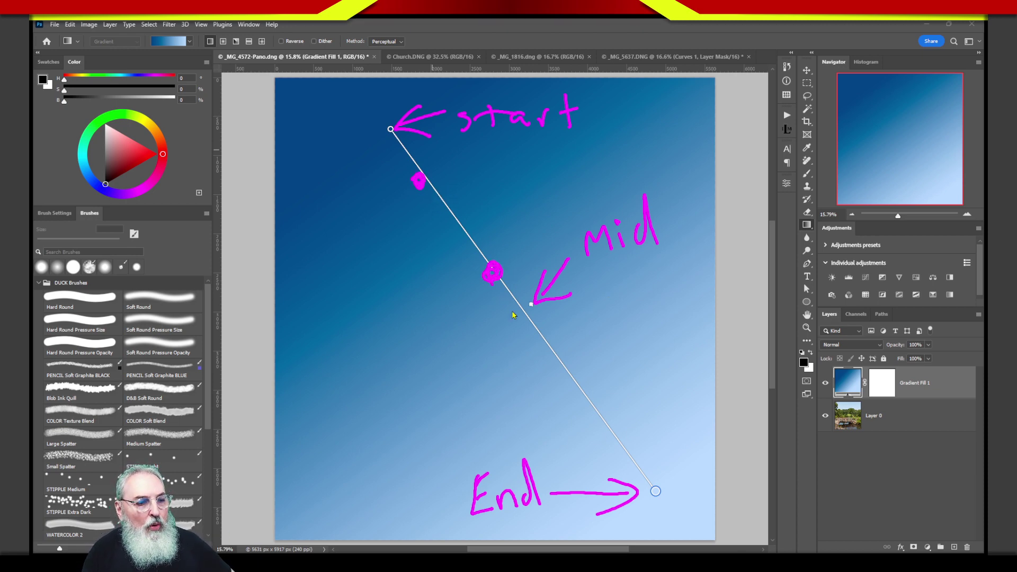
drag(583, 381, 577, 385)
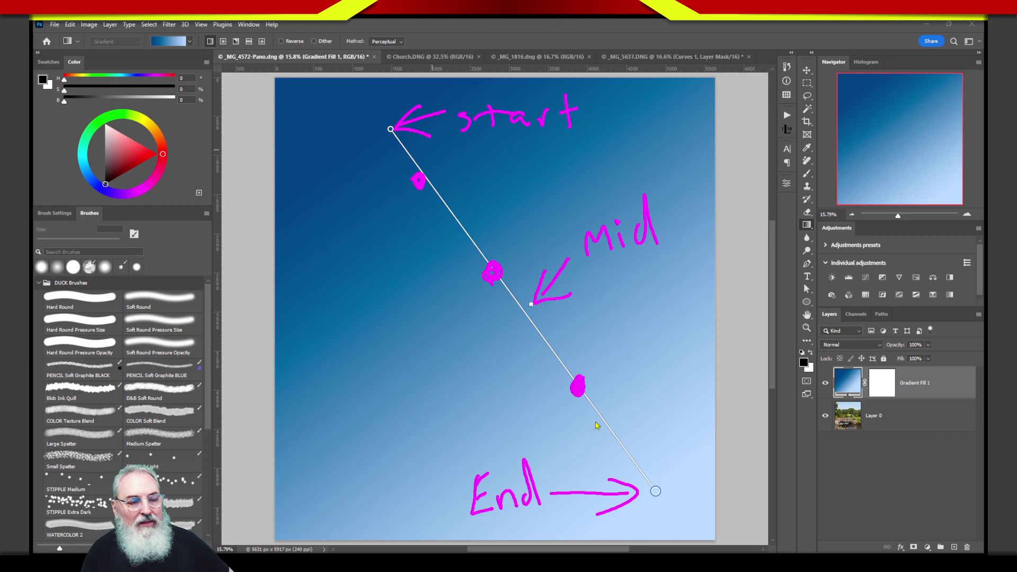
mouse_move(609, 373)
mouse_down()
mouse_move(619, 357)
mouse_move(641, 377)
mouse_move(670, 339)
mouse_move(671, 370)
mouse_up()
drag(689, 351, 708, 337)
drag(668, 390, 693, 405)
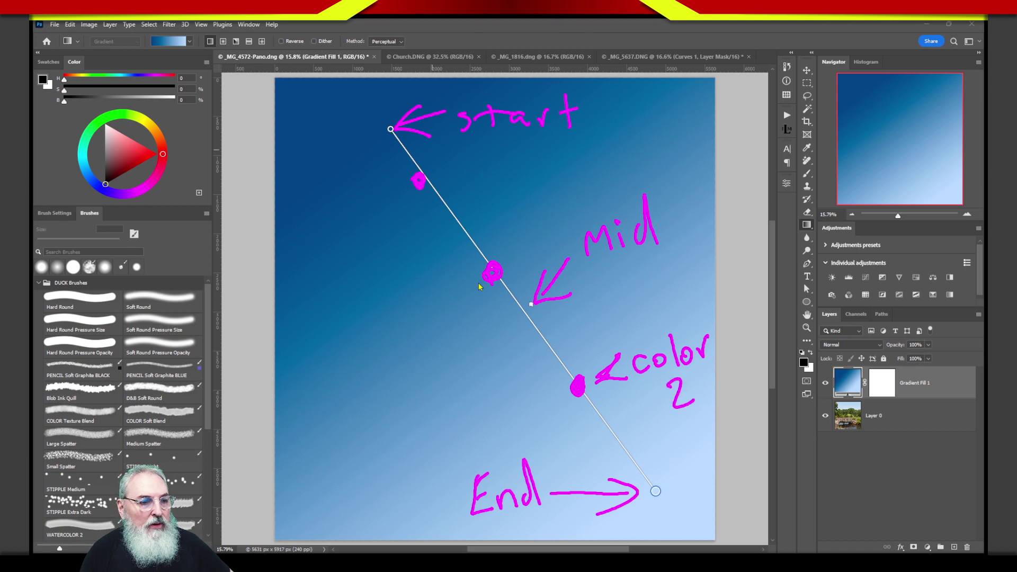
drag(479, 288, 432, 314)
mouse_move(479, 286)
mouse_down()
mouse_move(433, 312)
mouse_move(478, 290)
mouse_up()
drag(358, 355, 368, 349)
mouse_move(383, 322)
mouse_down()
mouse_move(382, 354)
mouse_move(395, 352)
mouse_up()
mouse_move(418, 335)
mouse_down()
mouse_move(419, 353)
mouse_move(440, 324)
mouse_move(424, 354)
mouse_up()
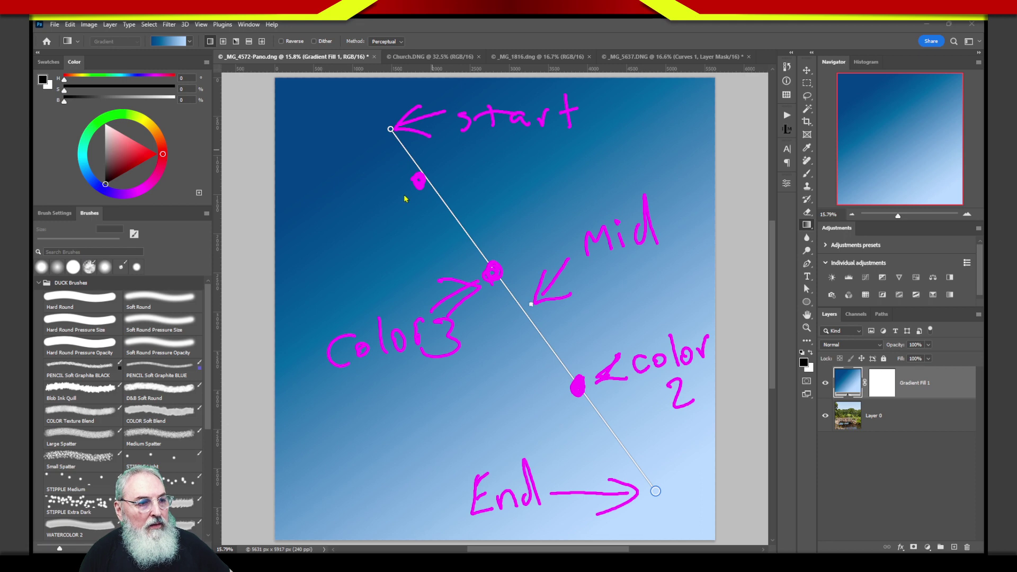
mouse_move(412, 182)
mouse_down()
mouse_move(386, 188)
mouse_move(413, 181)
mouse_move(391, 200)
mouse_up()
drag(317, 200, 329, 212)
mouse_move(338, 179)
mouse_down()
mouse_move(341, 211)
mouse_move(377, 211)
mouse_move(348, 246)
mouse_up()
drag(344, 229, 350, 263)
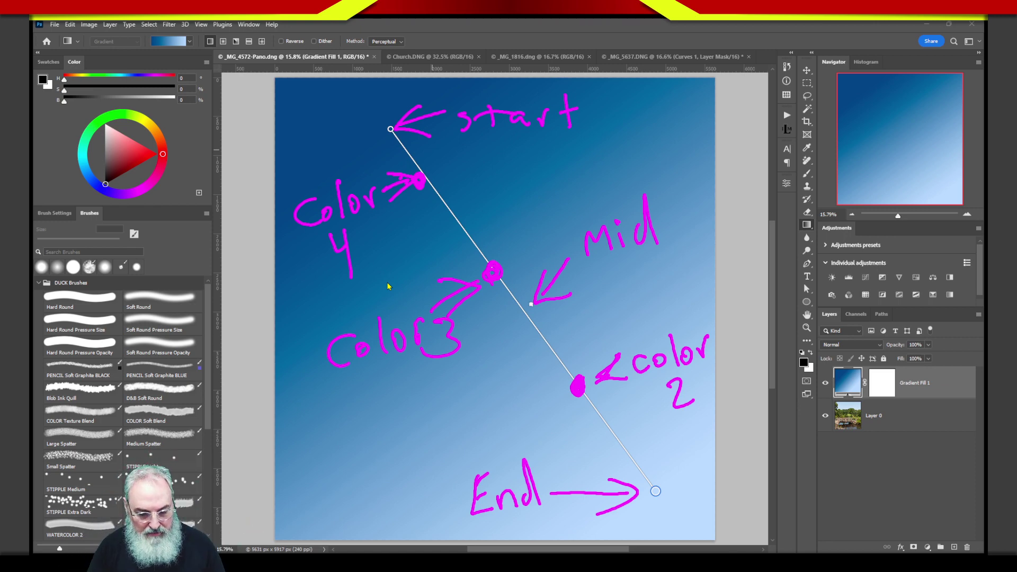
key(Escape)
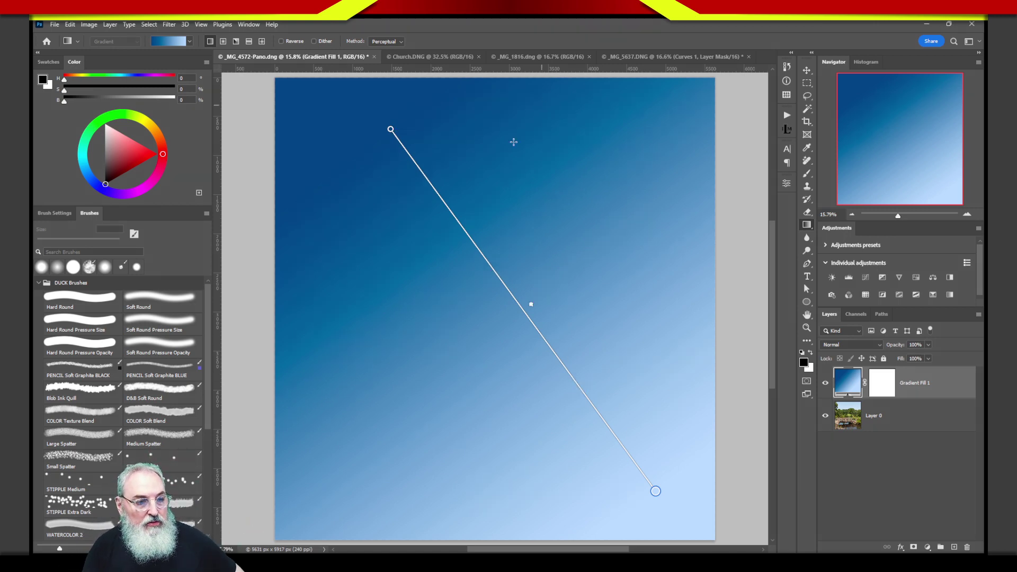
Re-angle the gradient to run diagonally from bottom left to top right.
drag(655, 491, 321, 452)
drag(396, 132, 655, 217)
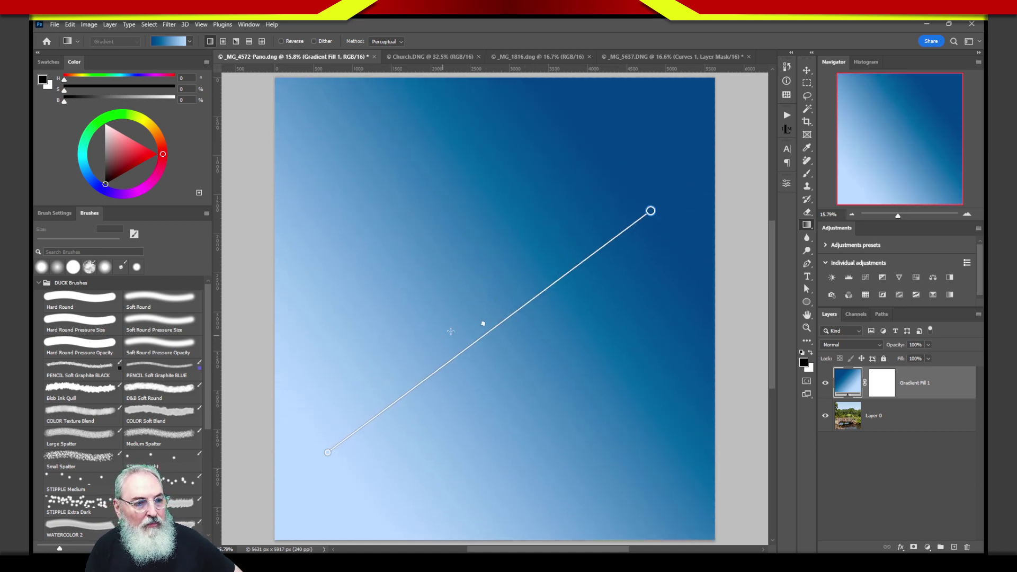
mouse_move(482, 325)
mouse_down()
mouse_move(367, 407)
mouse_move(610, 218)
mouse_move(465, 322)
mouse_move(483, 319)
mouse_up()
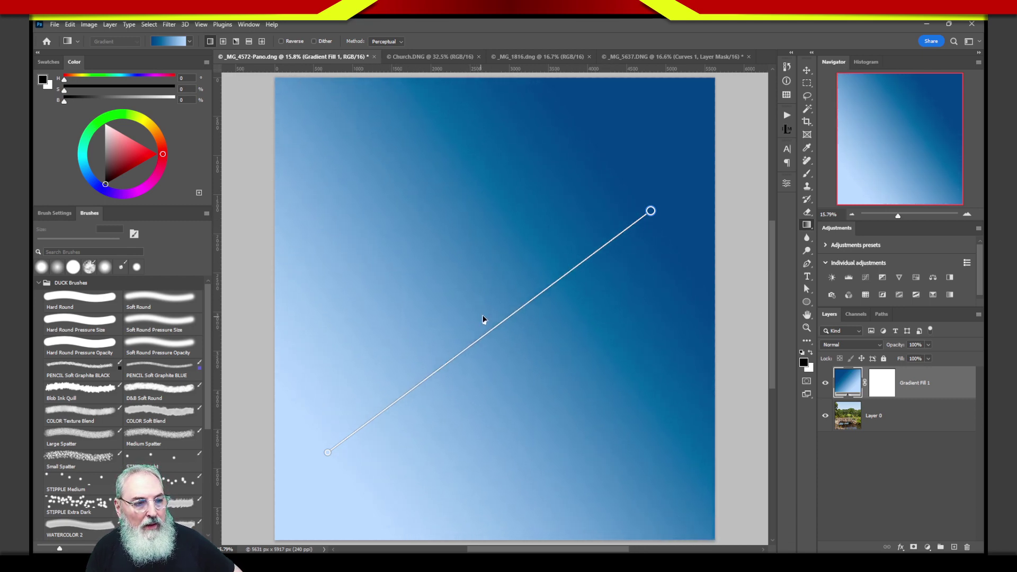
Set the top-right stop to navy 00315b and the bottom-left stop to purple ba26ff.
double_click(650, 210)
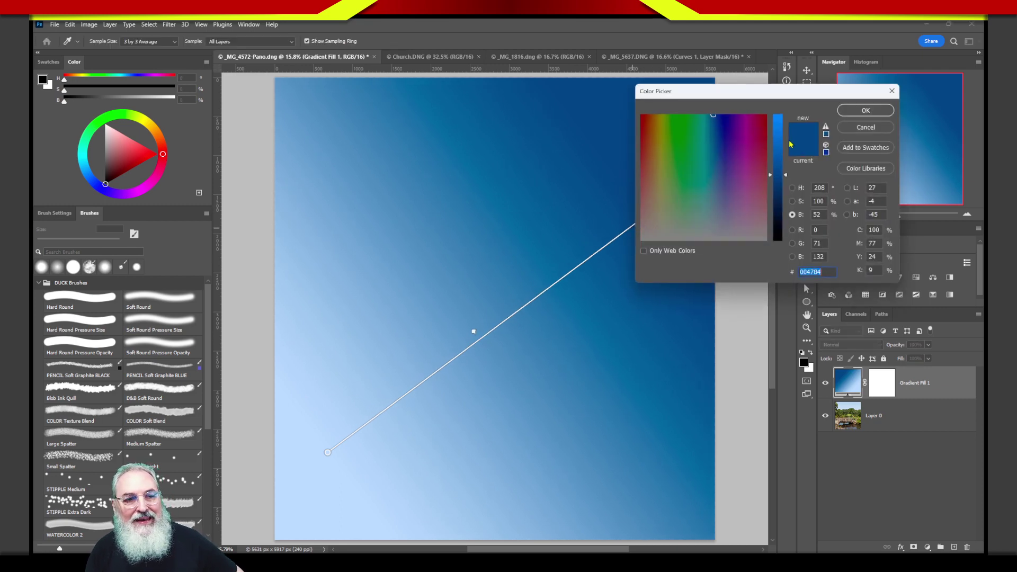
drag(778, 179, 784, 198)
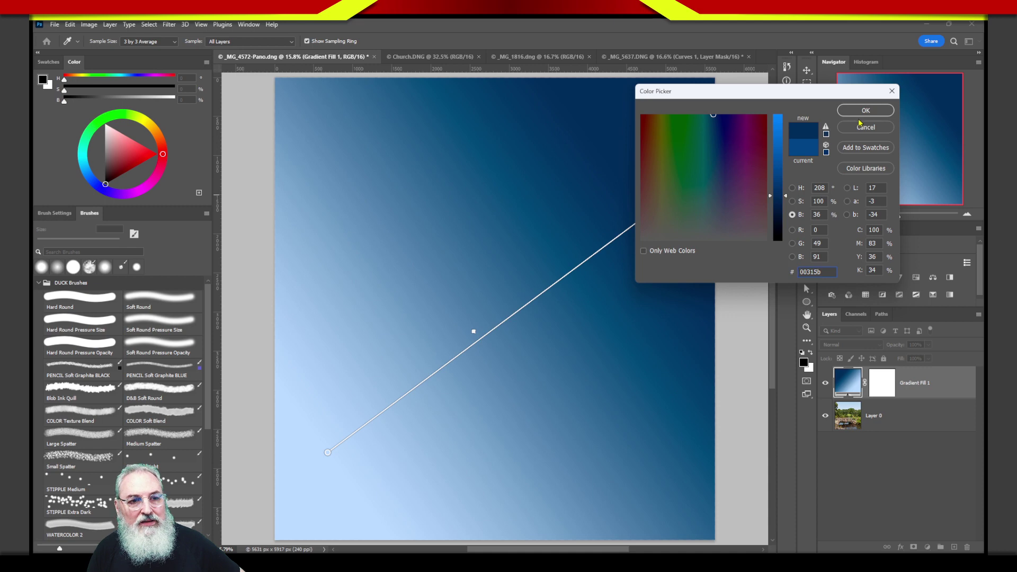
click(861, 112)
double_click(328, 453)
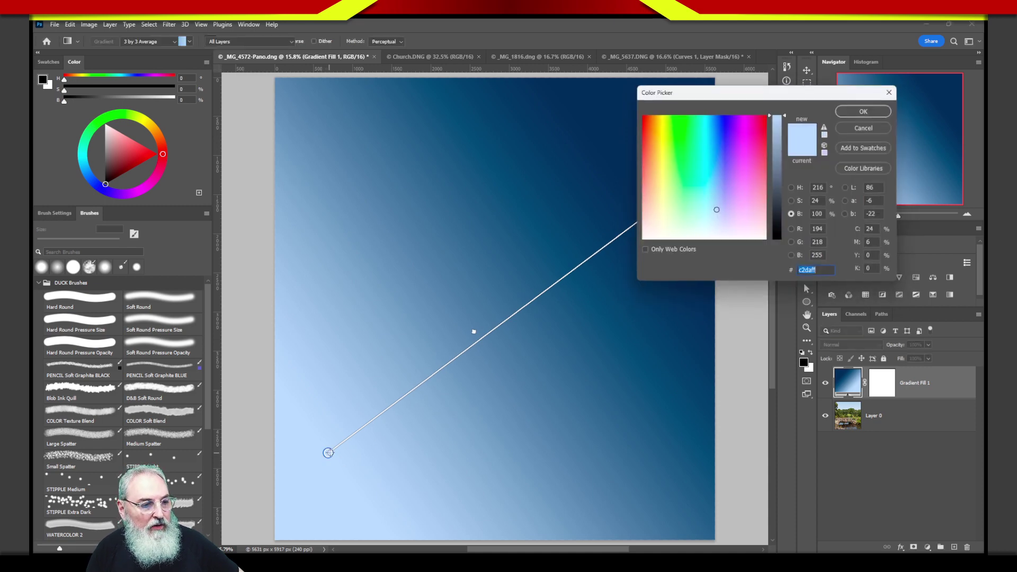
click(746, 154)
click(673, 160)
drag(673, 160, 739, 133)
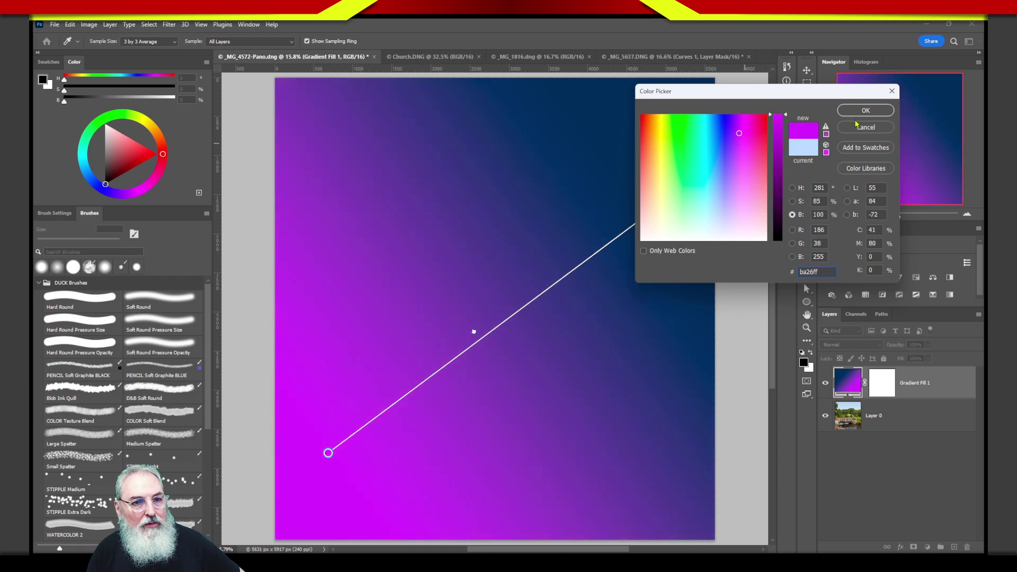
click(863, 112)
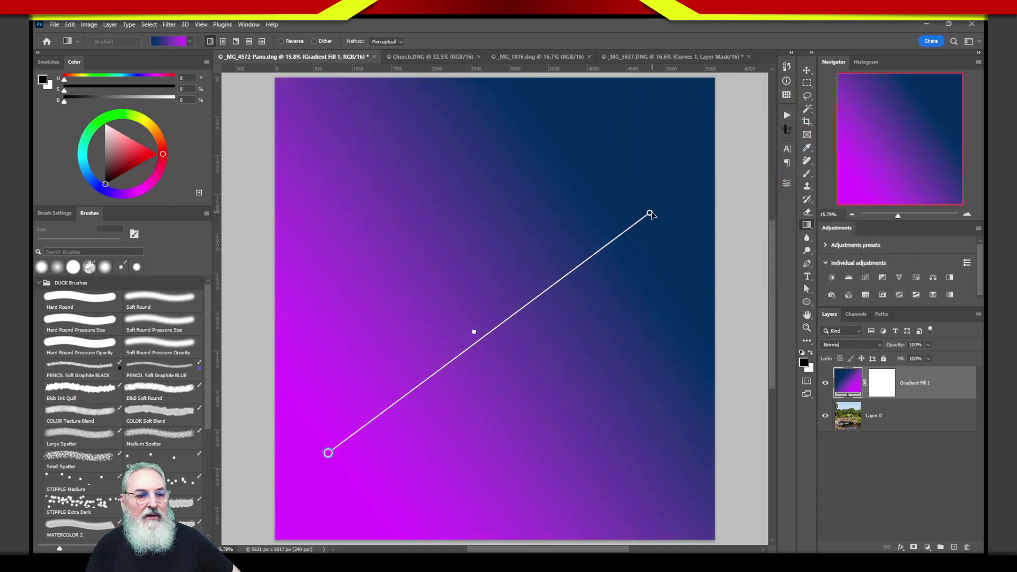
Extend the gradient ends outward and nudge the gradient line slightly up and right.
drag(650, 213, 651, 121)
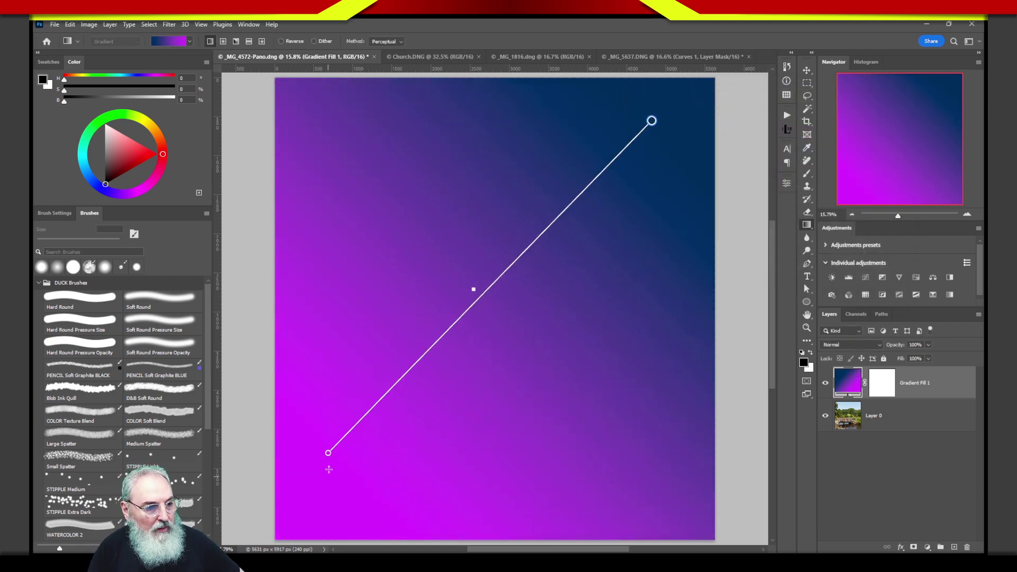
drag(328, 454, 323, 496)
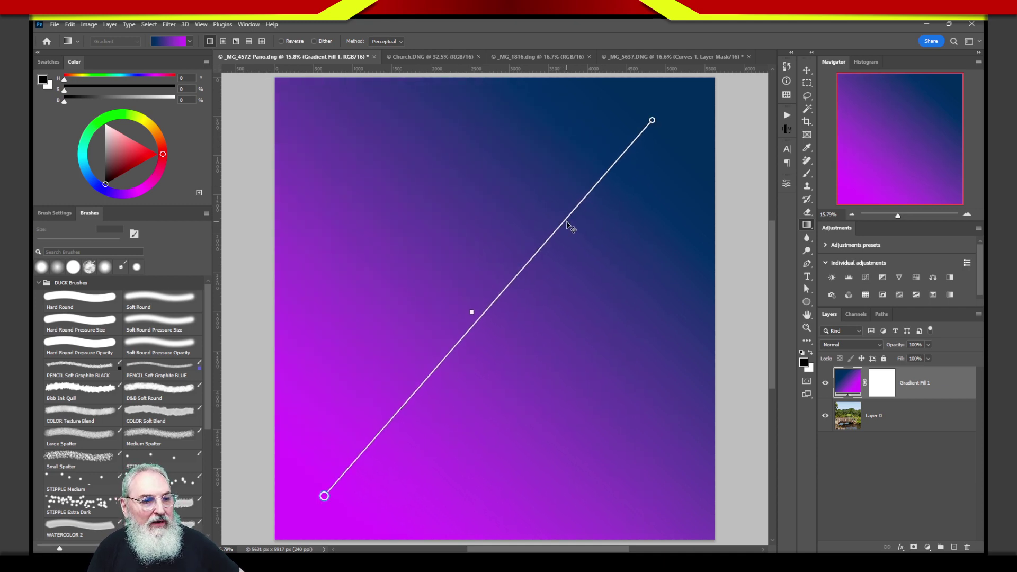
drag(571, 224, 573, 224)
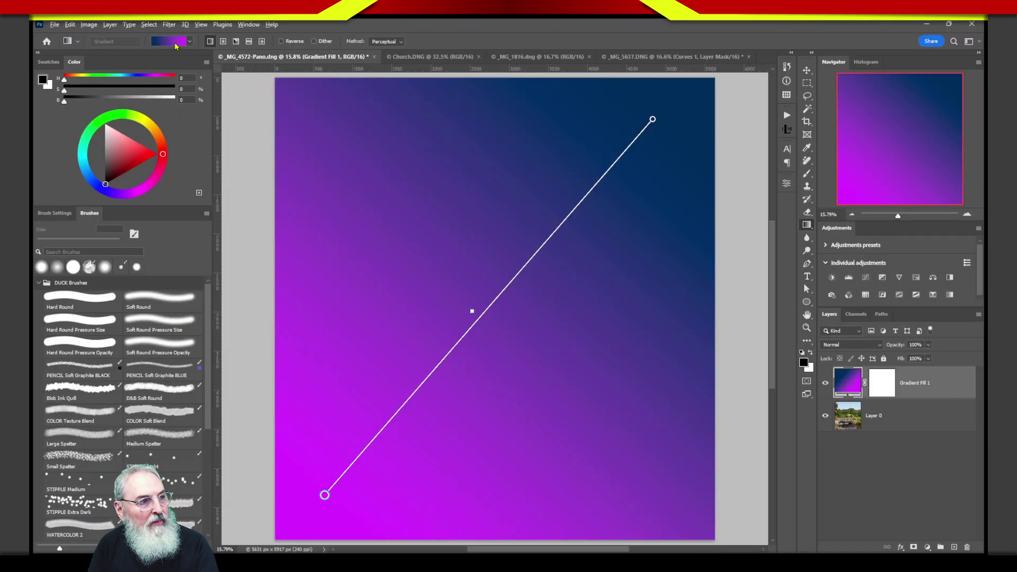
Check the gradient presets list, then open the Gradient Fill 1 layer's fill settings.
click(176, 46)
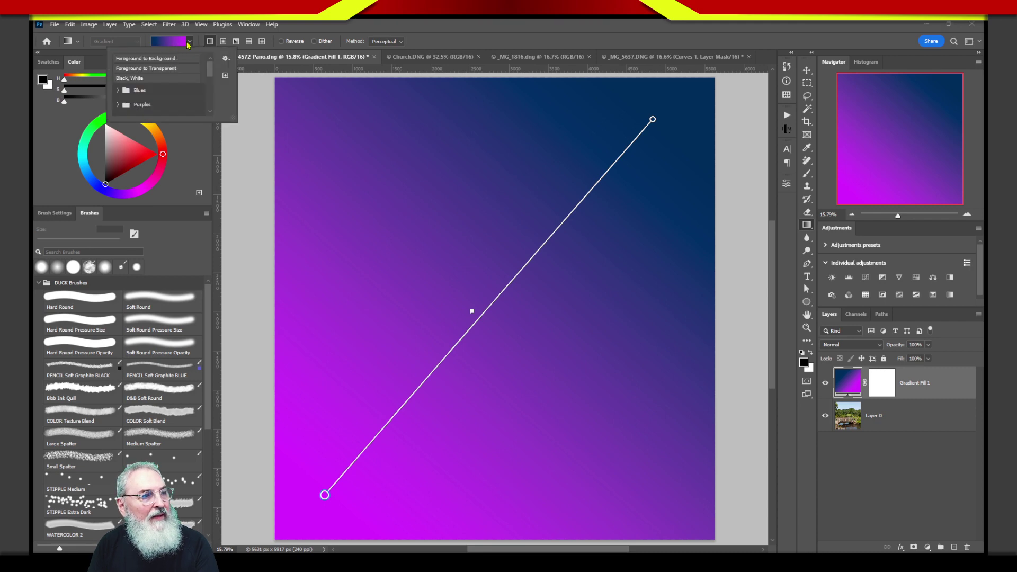
click(188, 45)
click(190, 43)
click(190, 43)
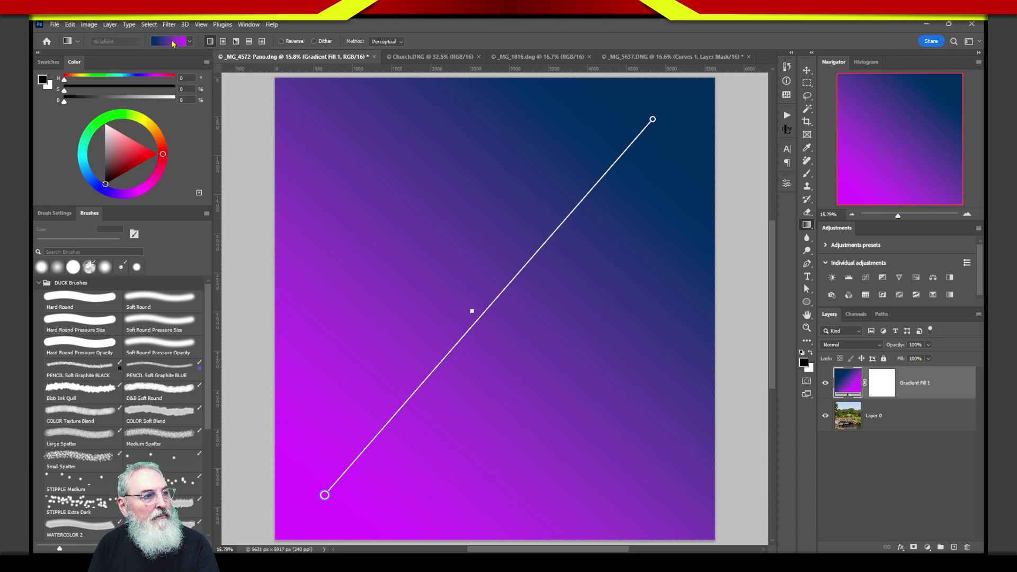
click(172, 45)
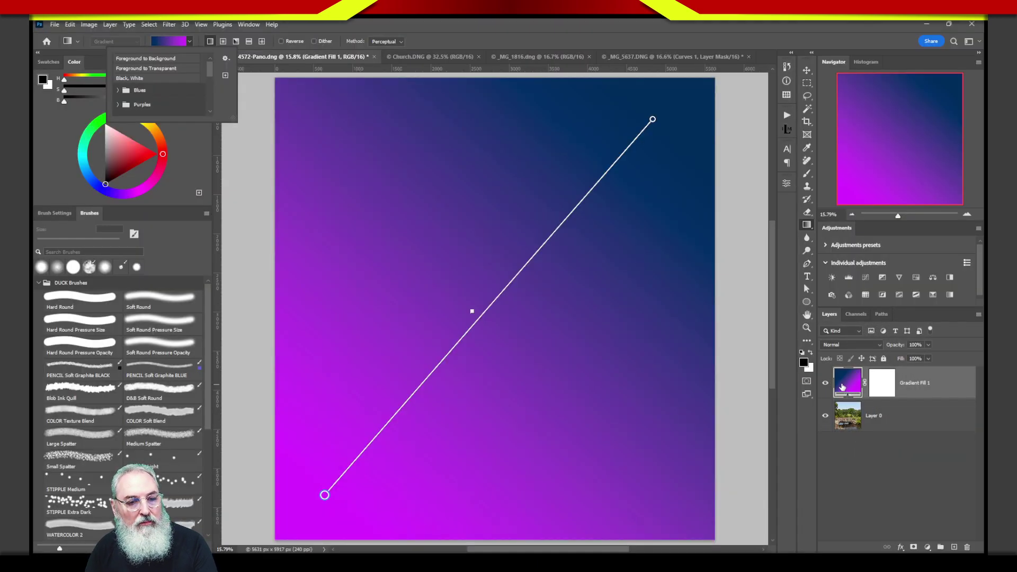
double_click(844, 387)
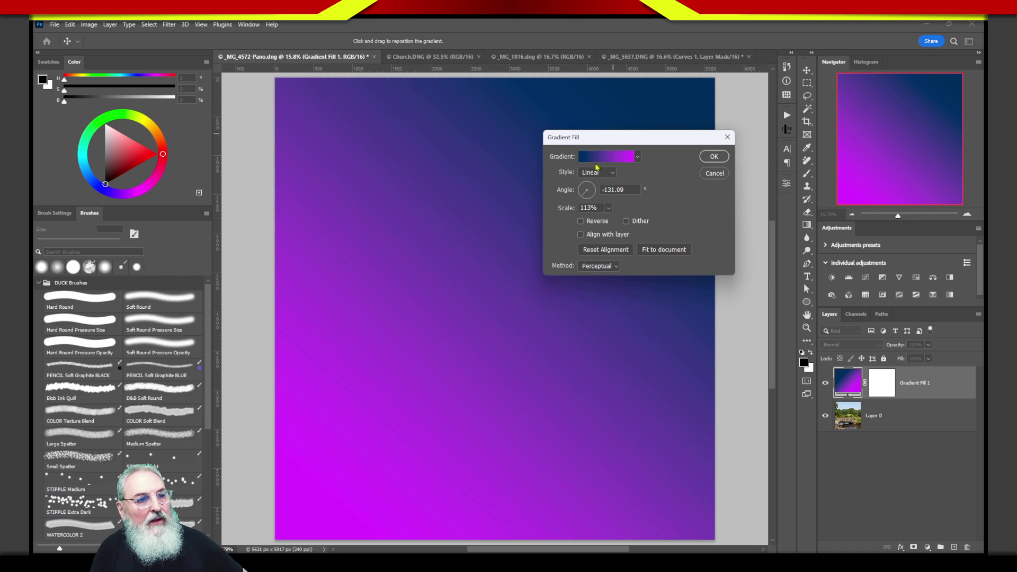
In the Gradient Editor, add two new colour stops at locations 25 and 76.
click(604, 157)
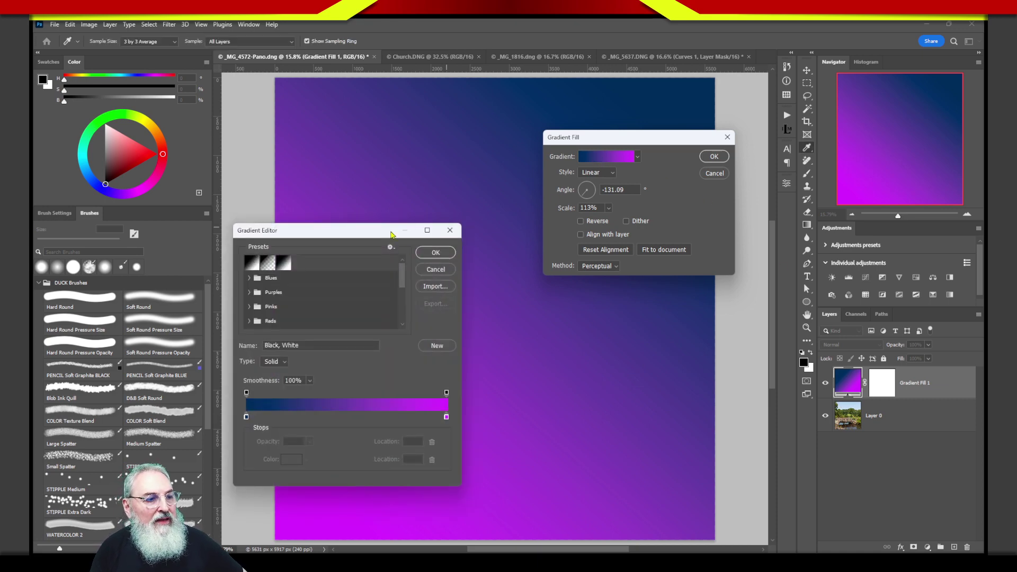
drag(391, 235, 417, 102)
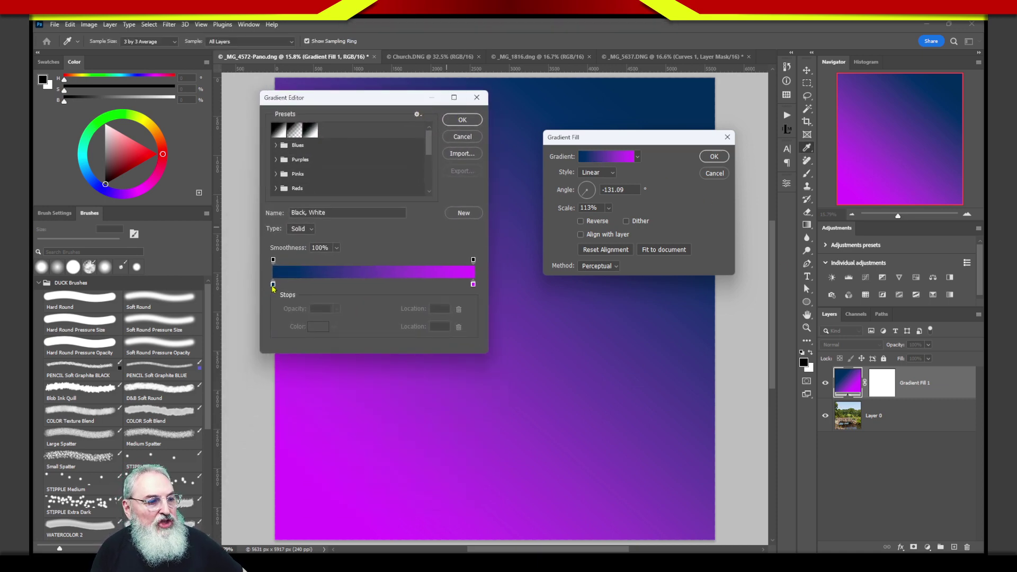
click(273, 284)
click(321, 285)
click(425, 285)
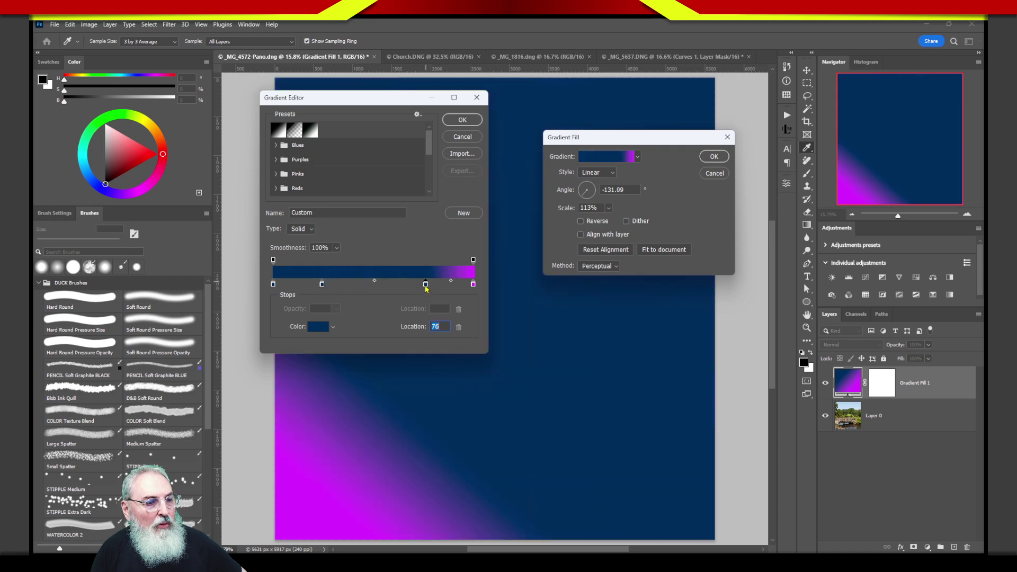
Recolour the location-25 stop to a muted blue.
click(321, 284)
click(317, 328)
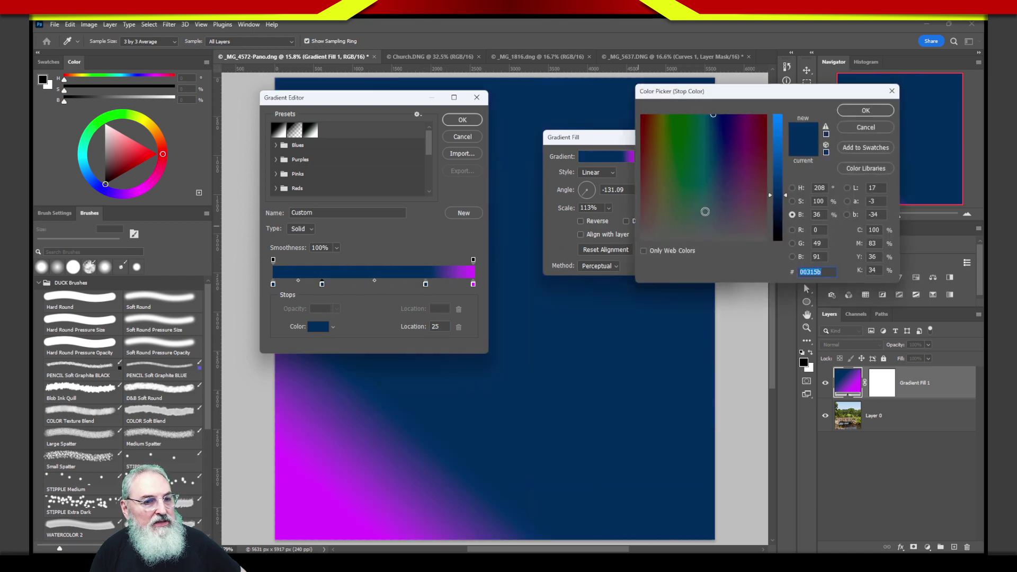
click(717, 162)
click(716, 181)
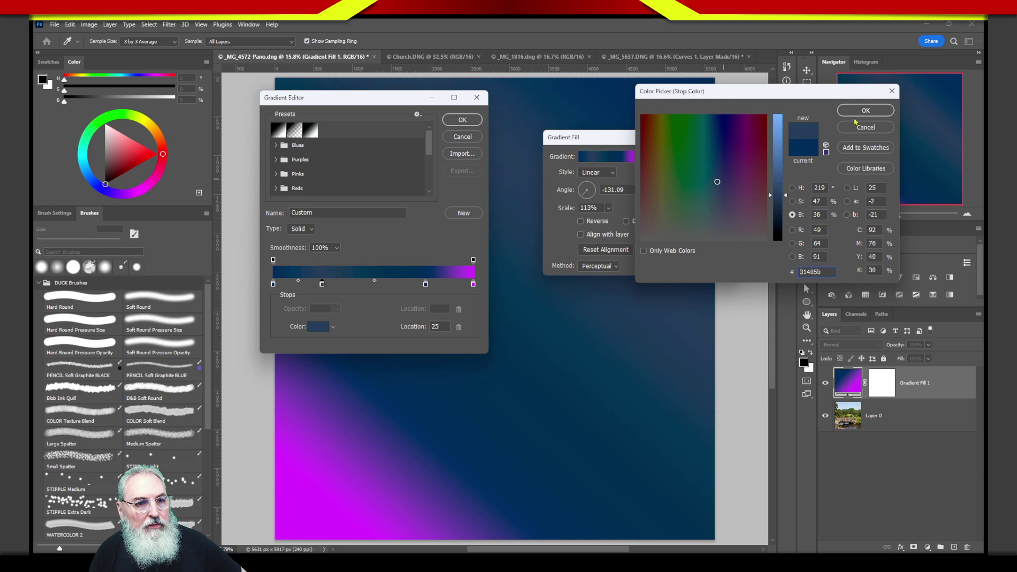
click(865, 110)
Make the location-76 stop deep purple and move it to location 69.
click(424, 285)
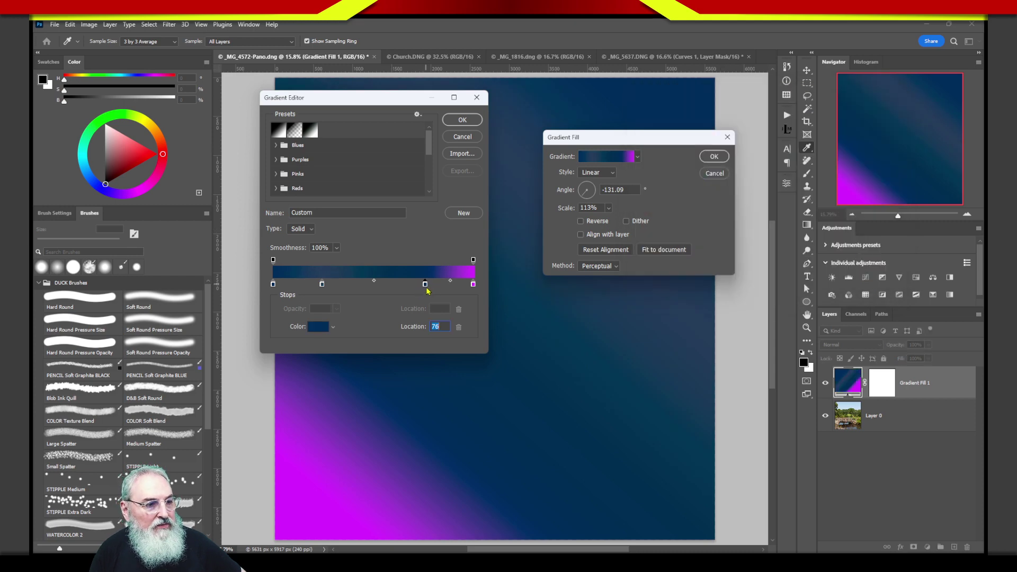
click(318, 327)
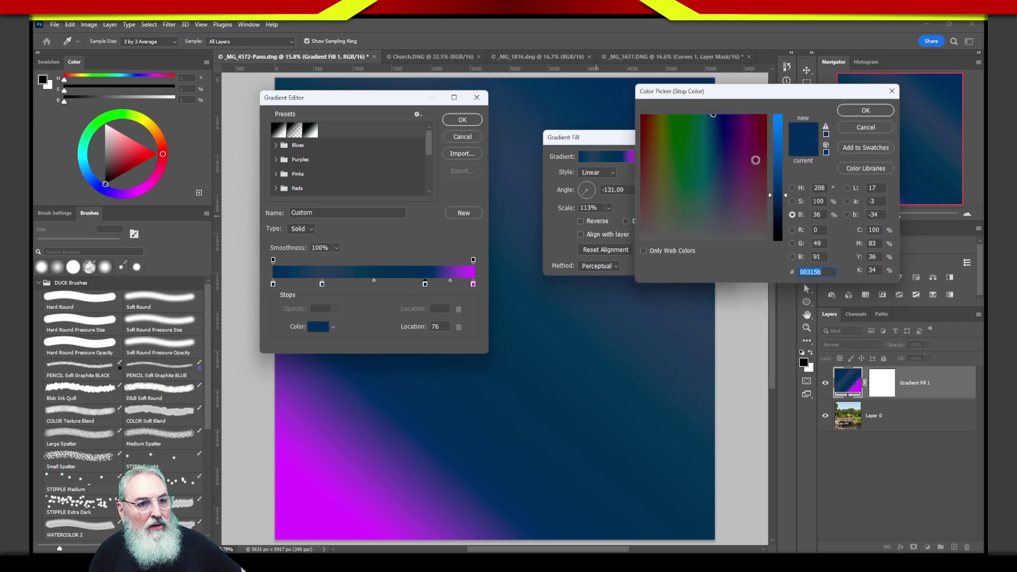
click(749, 147)
click(865, 110)
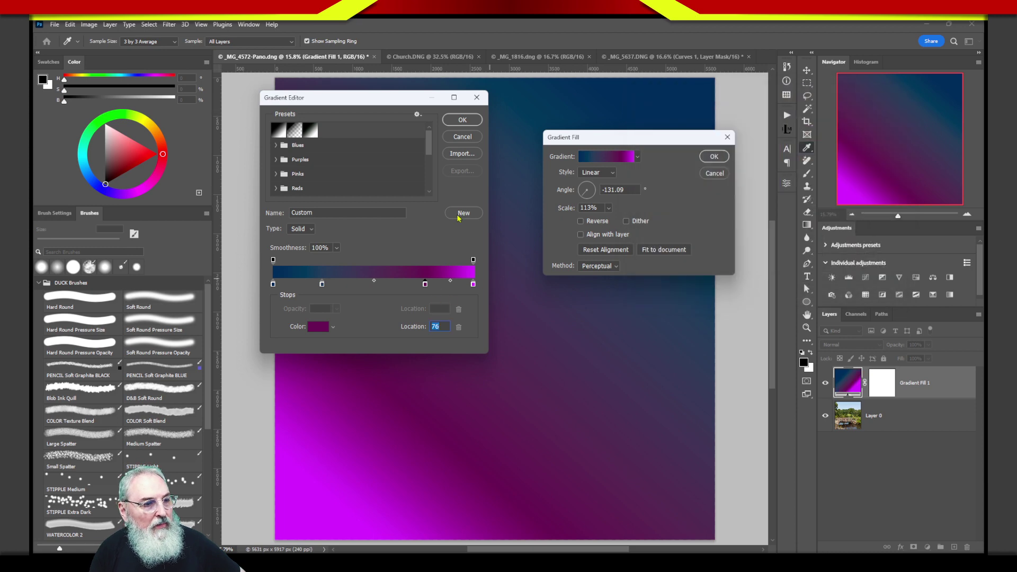
drag(425, 284, 411, 284)
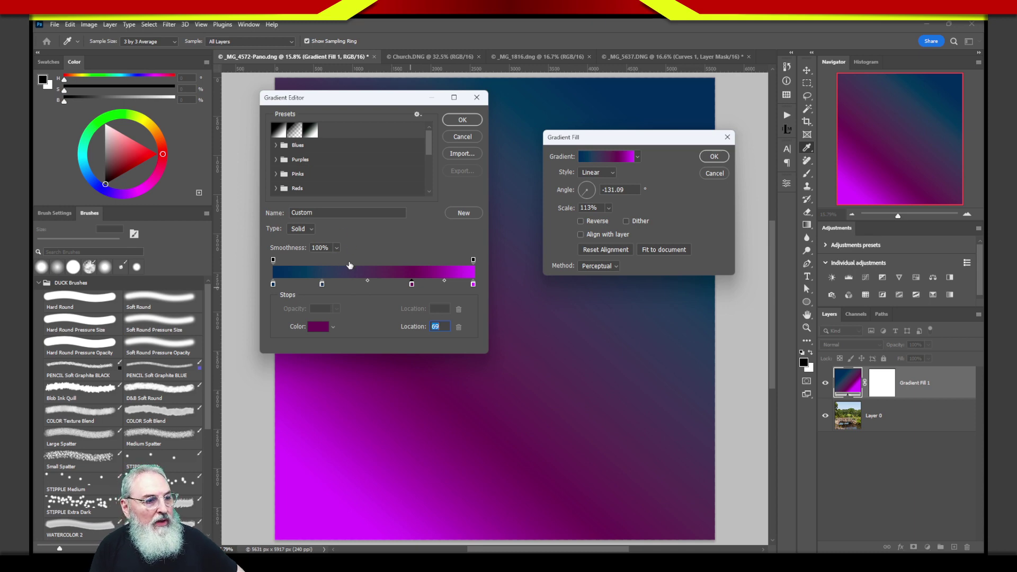
Adjust the end opacity stop and accept the edited gradient.
click(474, 260)
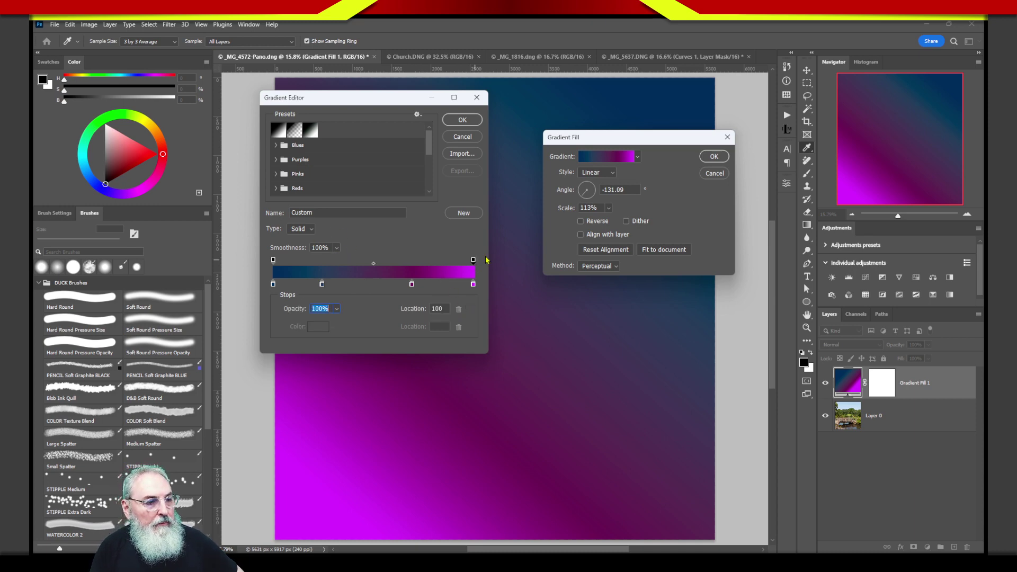
click(336, 308)
mouse_move(339, 321)
mouse_down()
mouse_move(313, 325)
mouse_move(340, 322)
mouse_up()
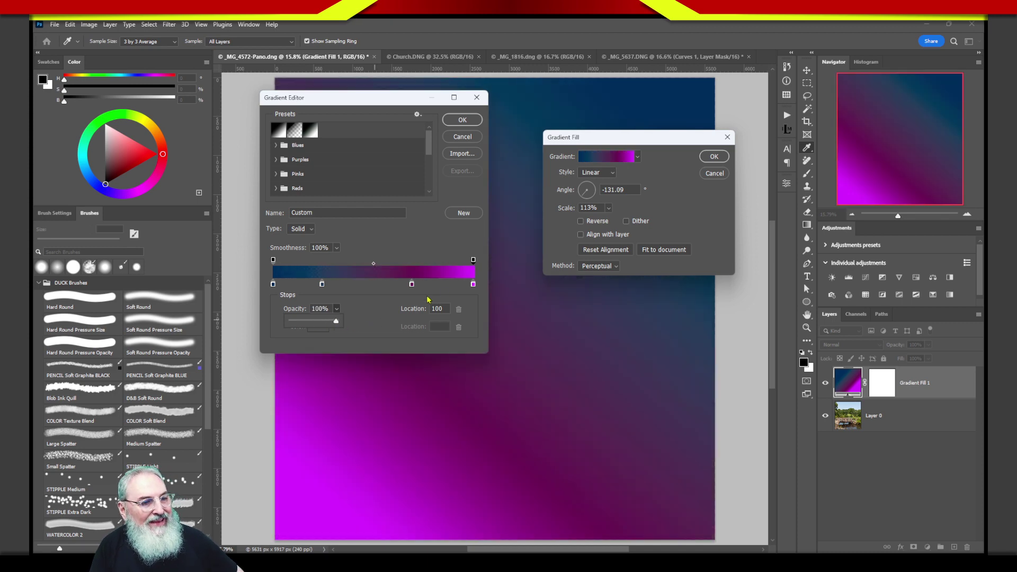
click(476, 119)
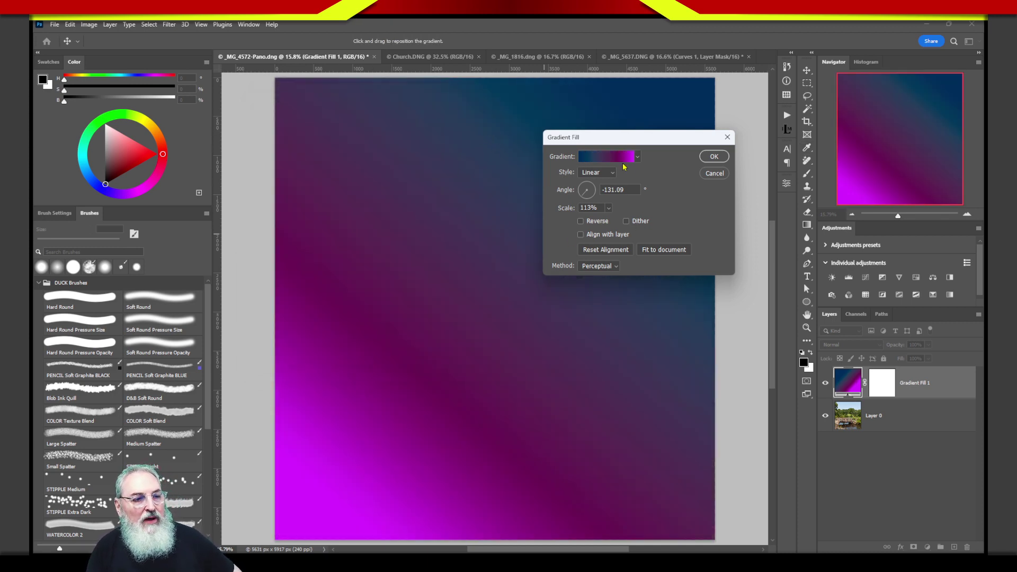
Apply the Gradient Fill settings and shift the on-canvas stops and midpoints to rebalance the blue and purple bands.
drag(662, 138, 463, 159)
click(515, 174)
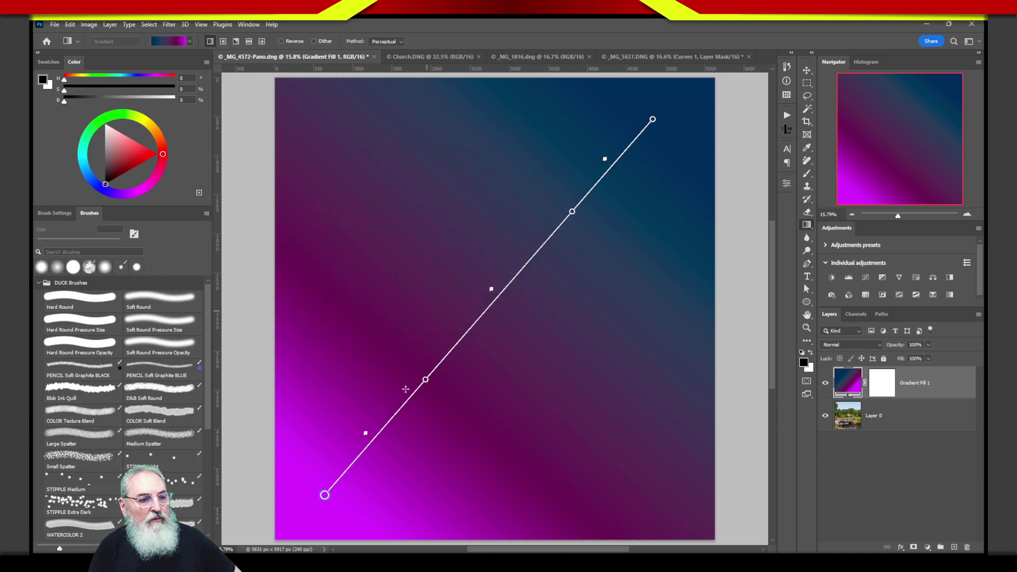
drag(425, 380, 418, 399)
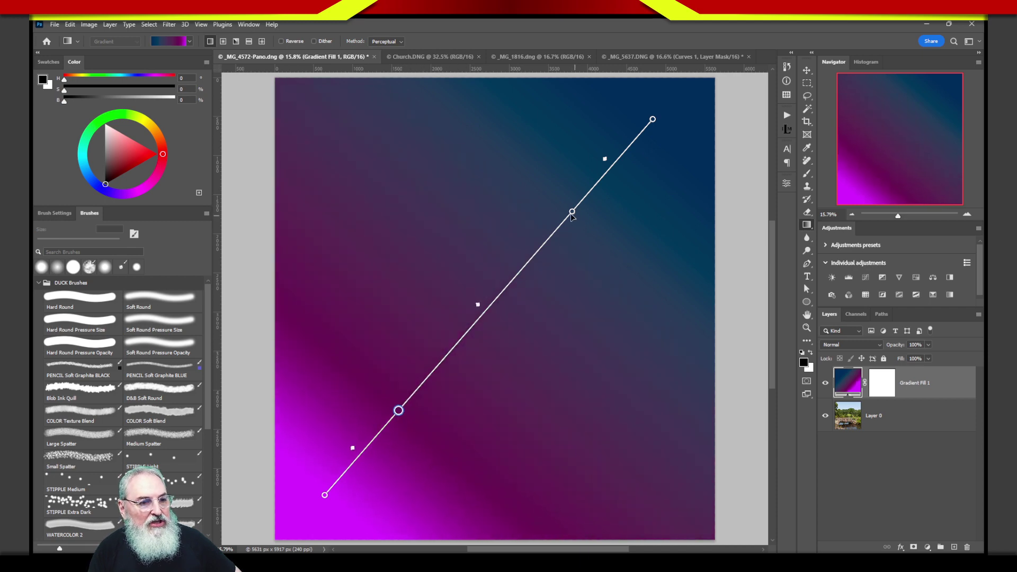
drag(572, 213, 520, 281)
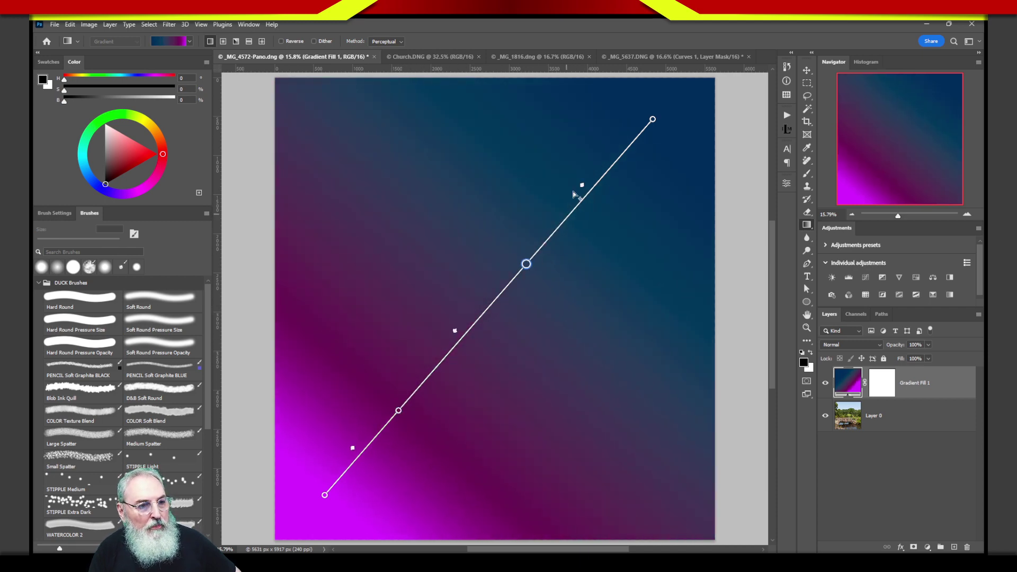
drag(583, 188, 611, 153)
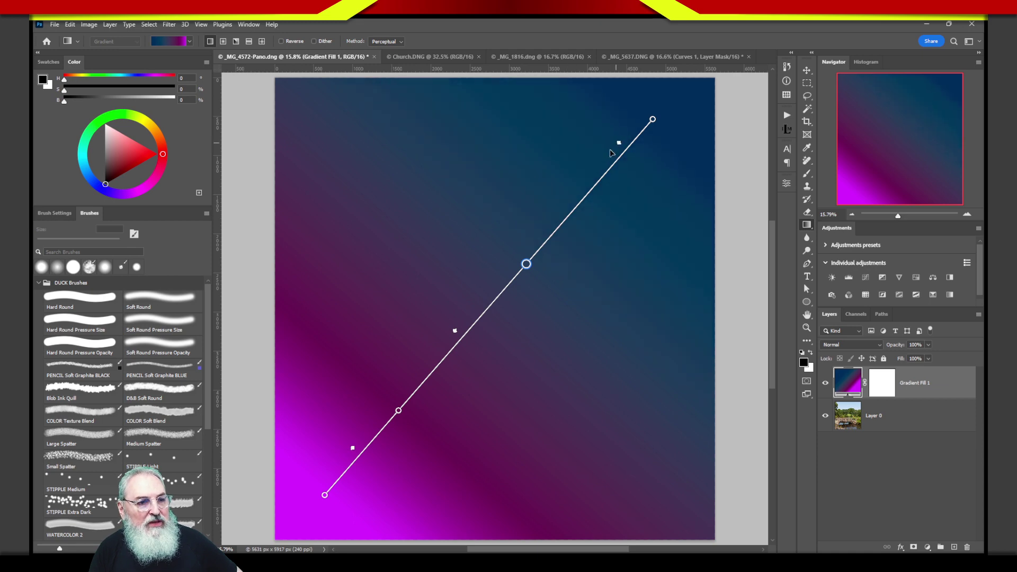
mouse_move(456, 335)
mouse_down()
mouse_move(484, 302)
mouse_move(464, 322)
mouse_up()
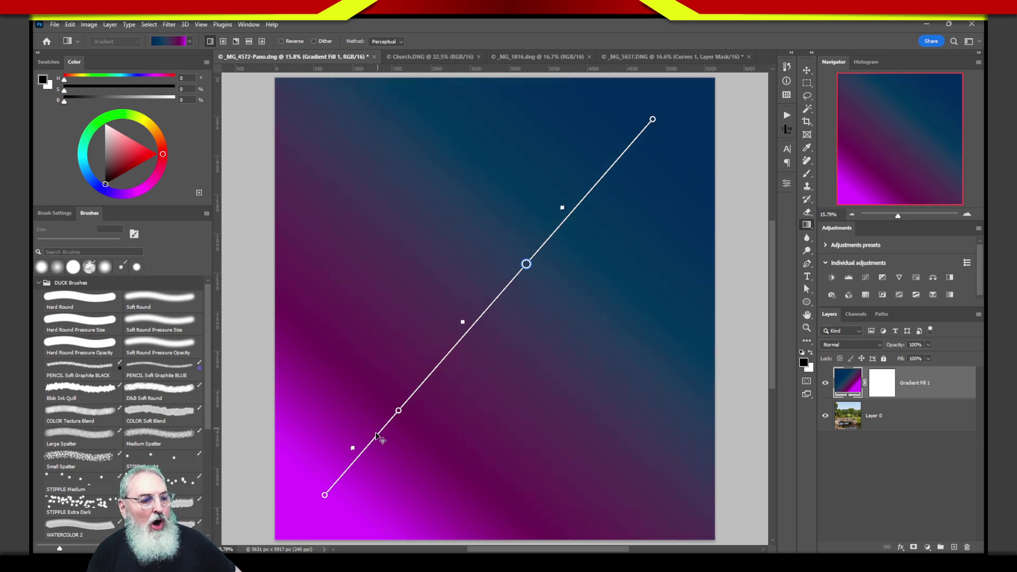
mouse_move(353, 449)
mouse_down()
mouse_move(341, 461)
mouse_move(347, 454)
mouse_up()
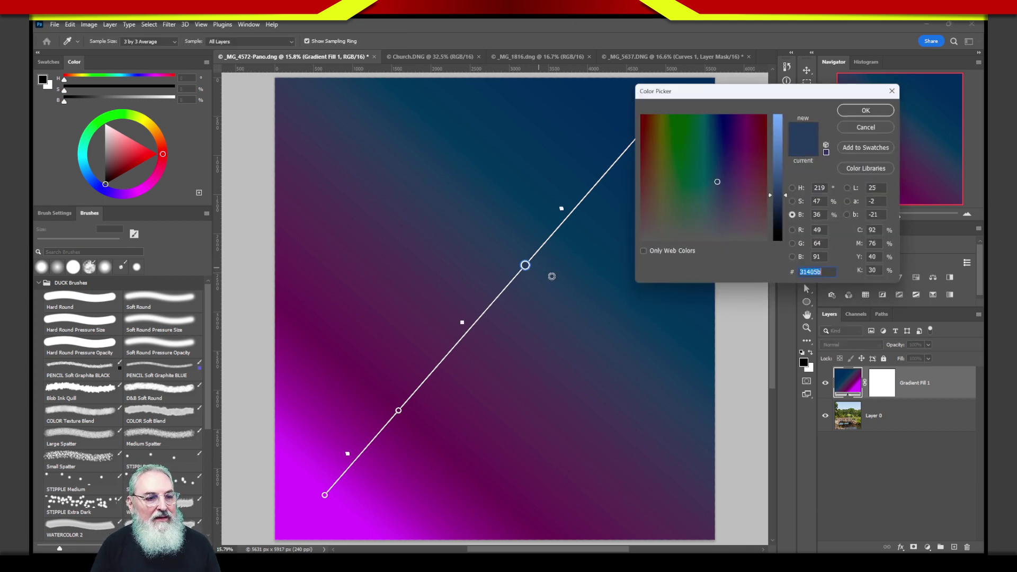
Set the middle gradient stop to green hex 175b17.
double_click(526, 263)
text(175b17)
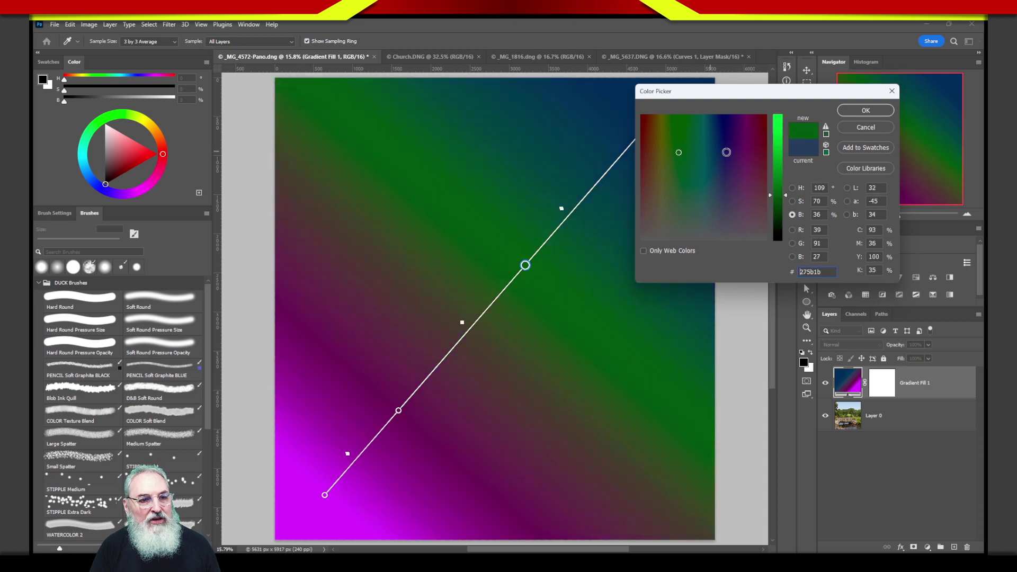
click(865, 110)
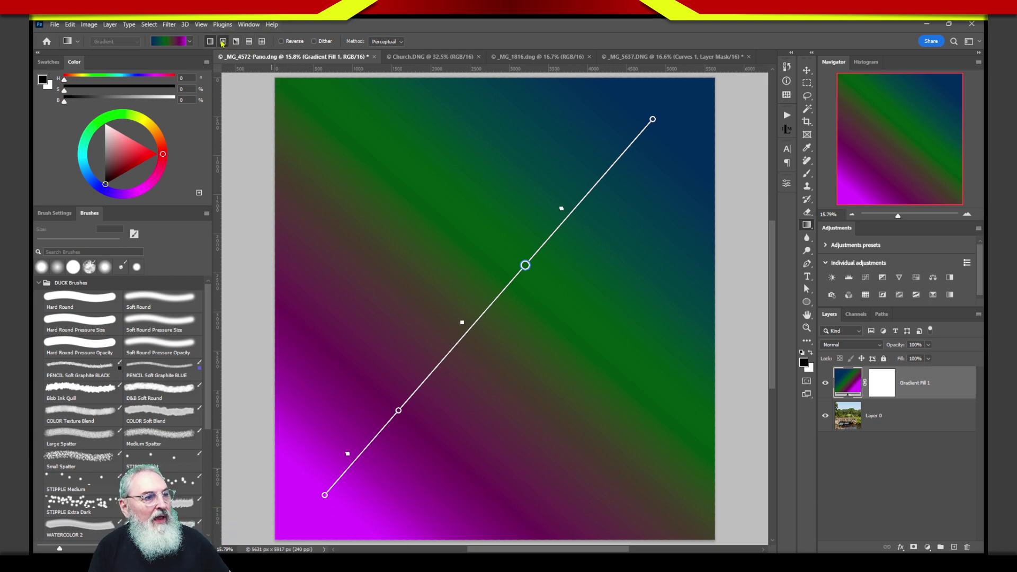
Preview the radial and angle gradient styles, resizing and centring each on the canvas.
click(223, 41)
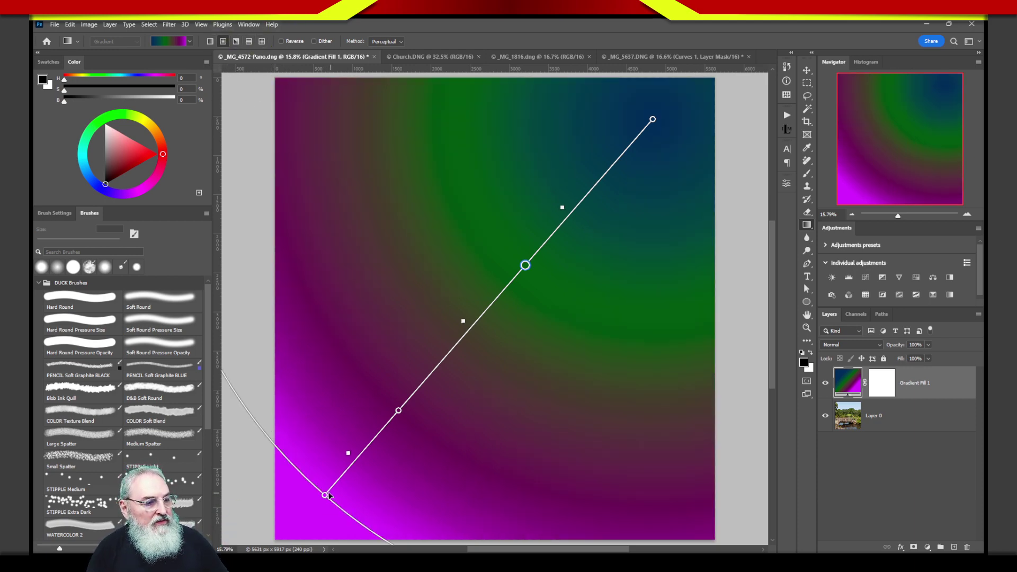
drag(325, 494, 477, 271)
drag(656, 119, 526, 237)
click(236, 41)
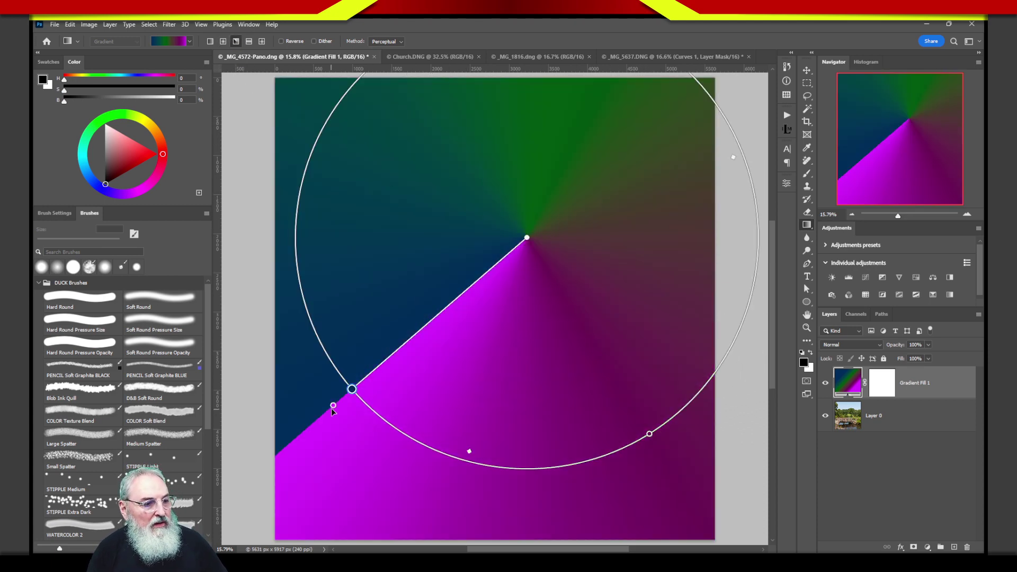
drag(334, 406, 434, 344)
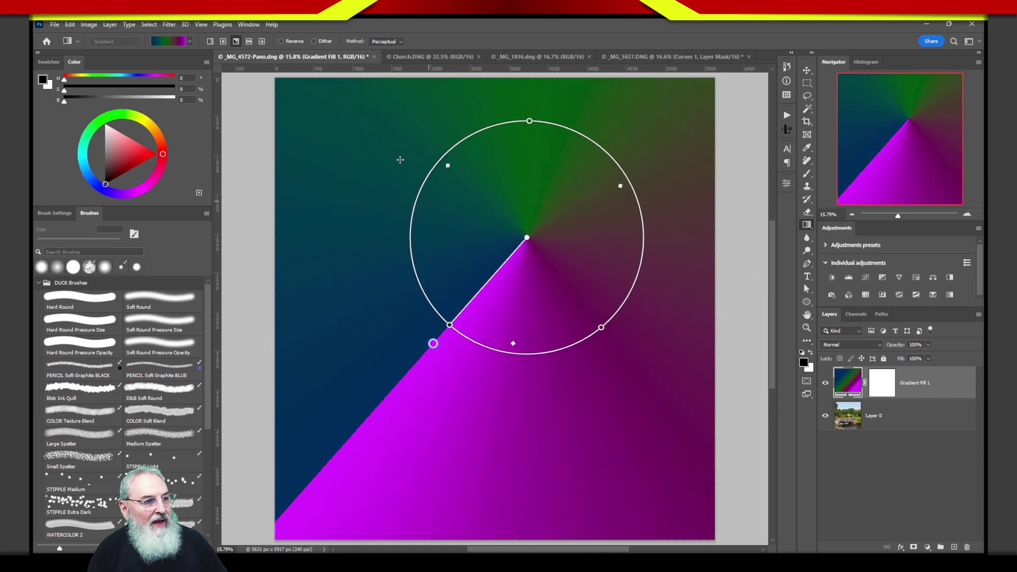
Preview the reflected and diamond gradient styles, resizing and repositioning their handles.
click(249, 42)
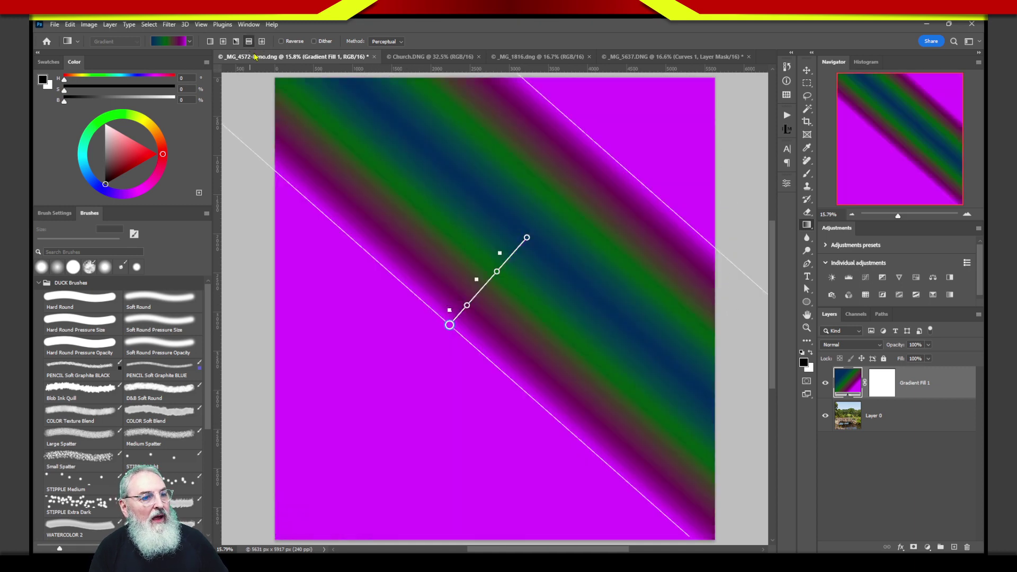
drag(449, 324, 356, 429)
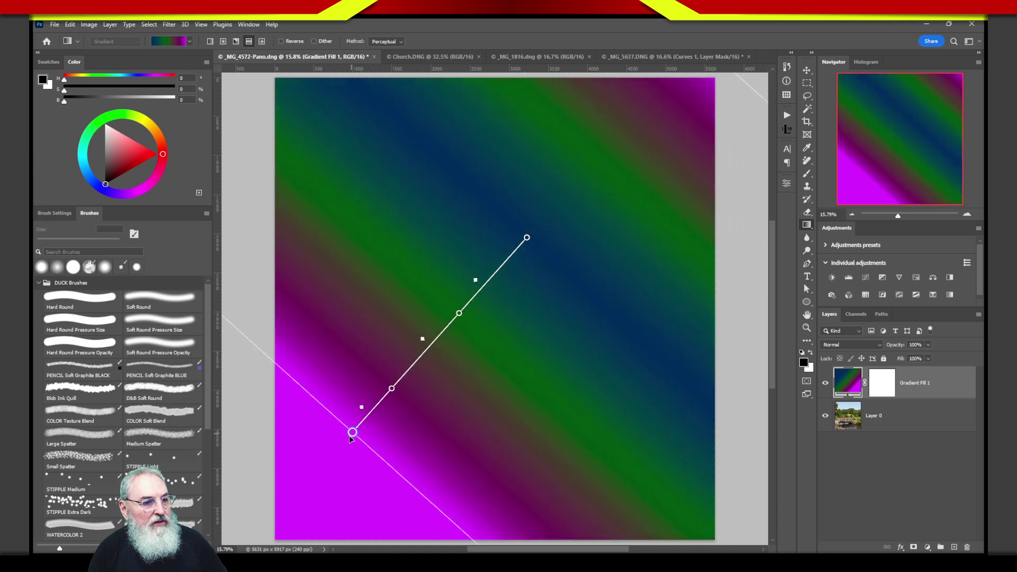
drag(526, 239, 466, 308)
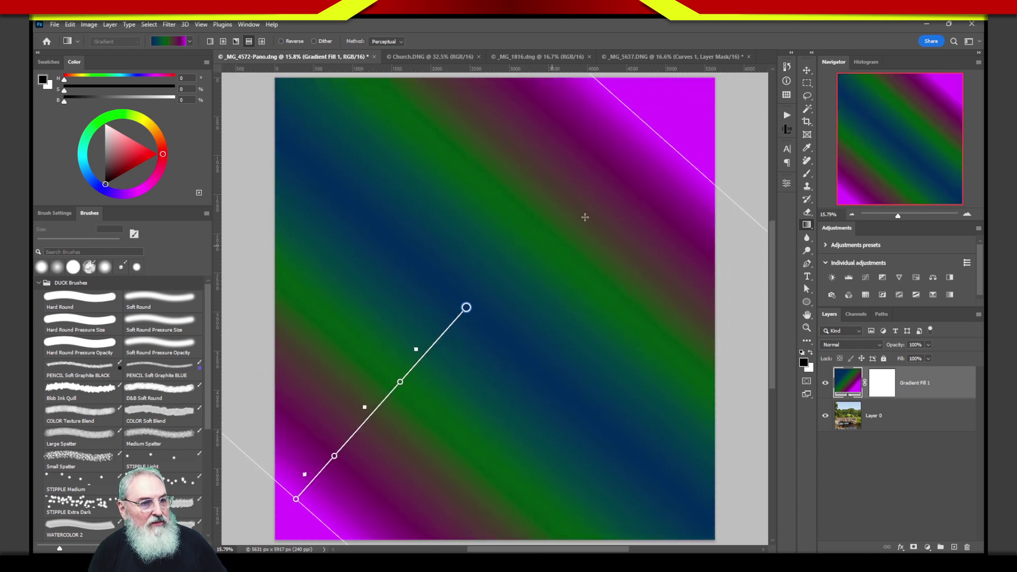
drag(664, 145, 453, 316)
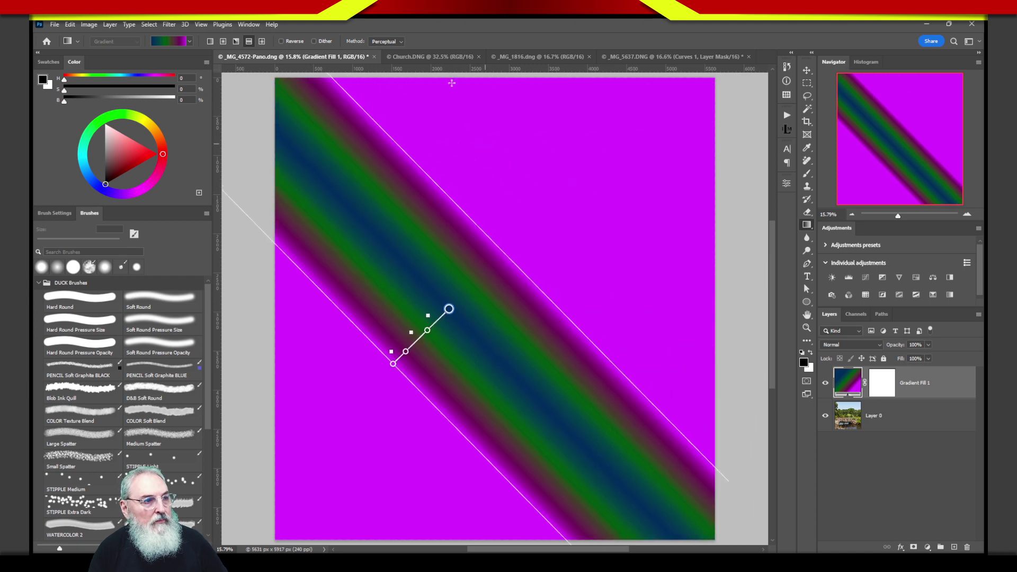
click(265, 42)
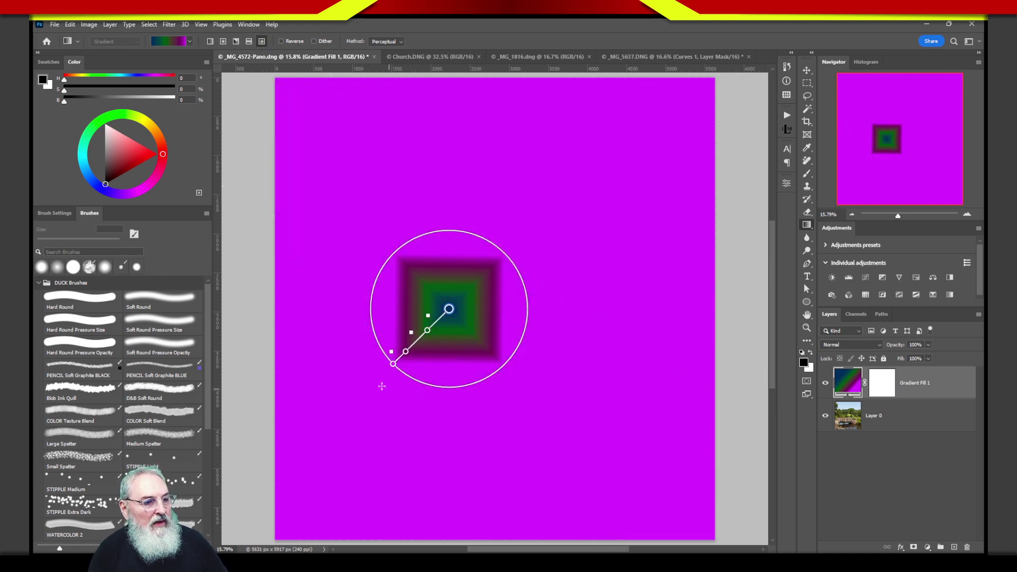
drag(393, 363, 281, 495)
drag(454, 314, 521, 266)
drag(338, 465, 291, 456)
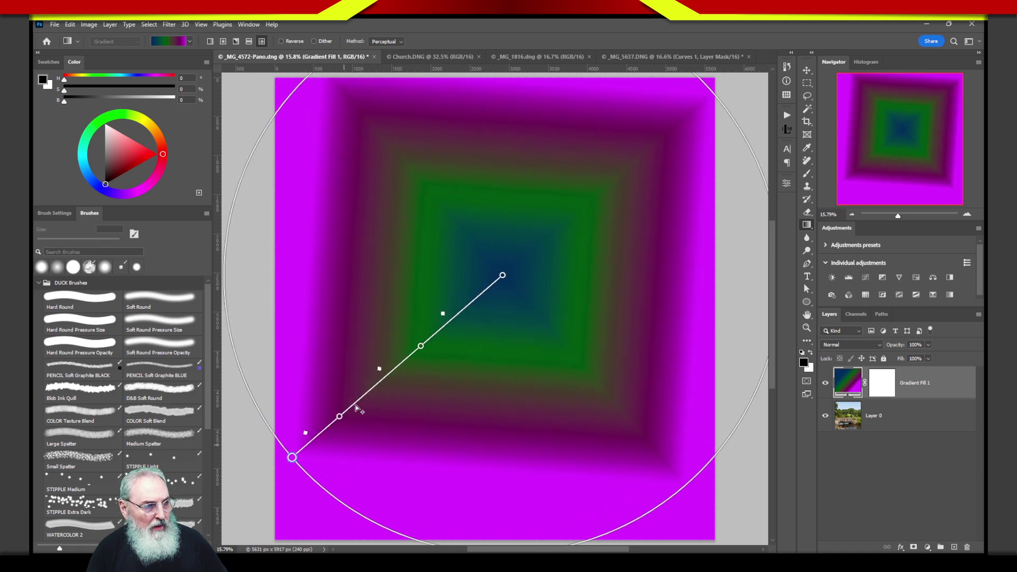
Return to a linear diagonal gradient, then delete the Gradient Fill 1 layer.
click(210, 41)
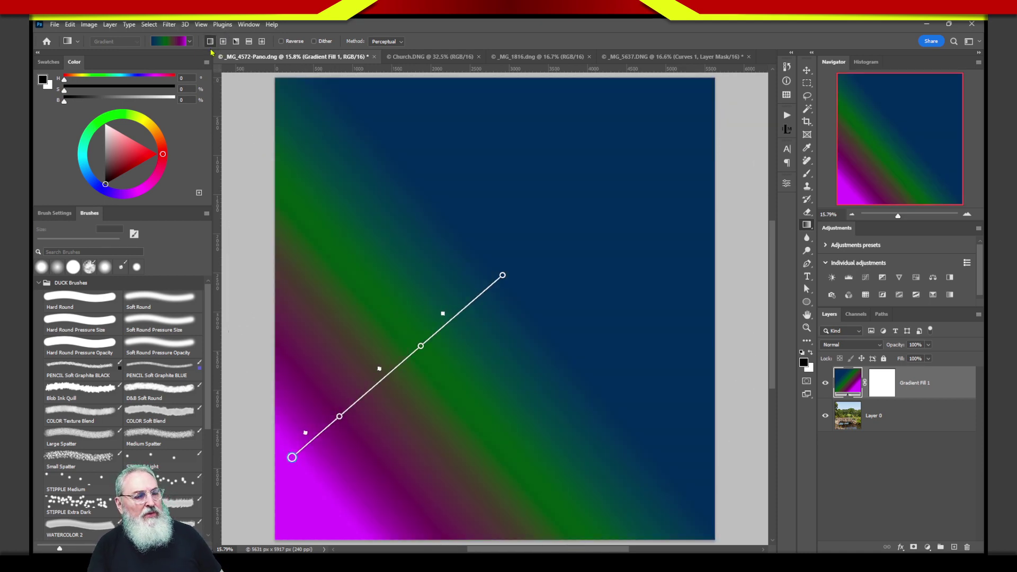
drag(502, 275, 640, 129)
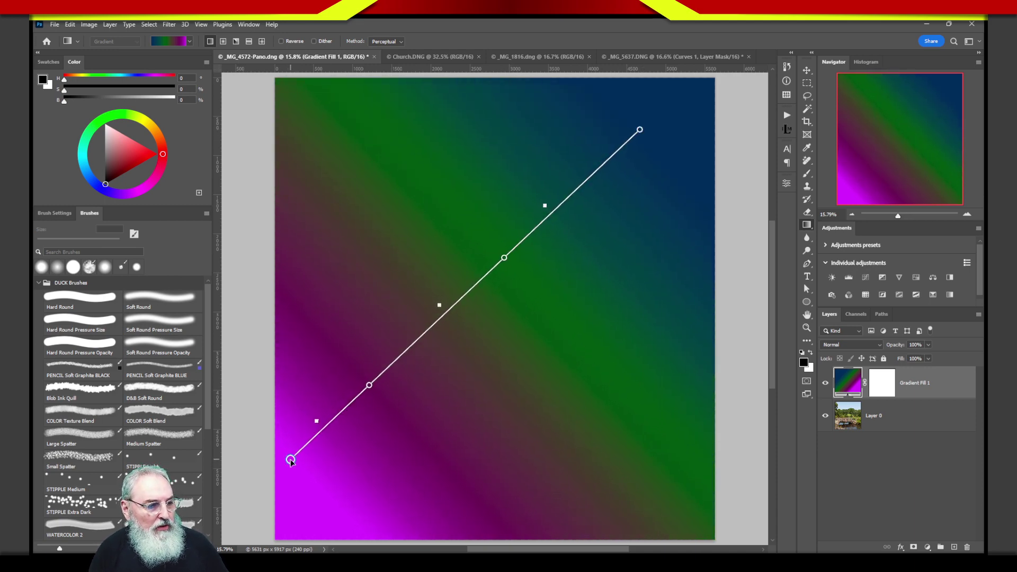
drag(292, 457, 301, 510)
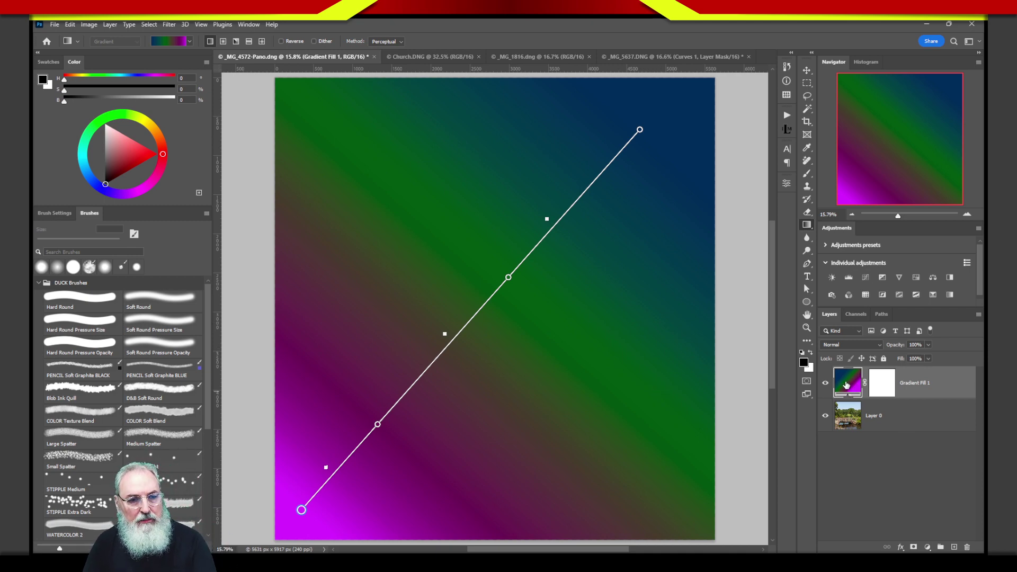
drag(845, 385, 966, 546)
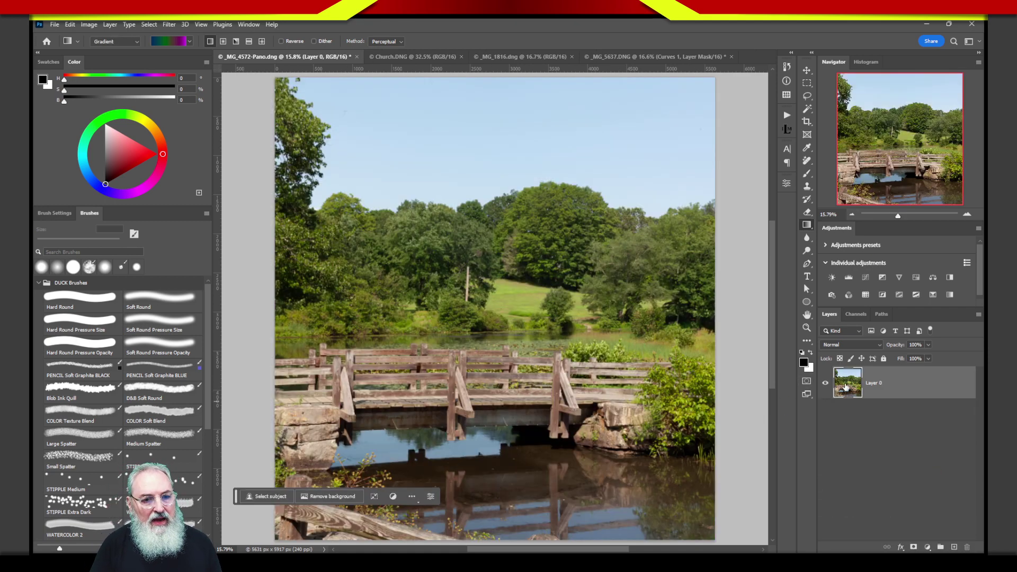
Use Color Range to sample the blue sky and set Fuzziness to 116.
click(149, 25)
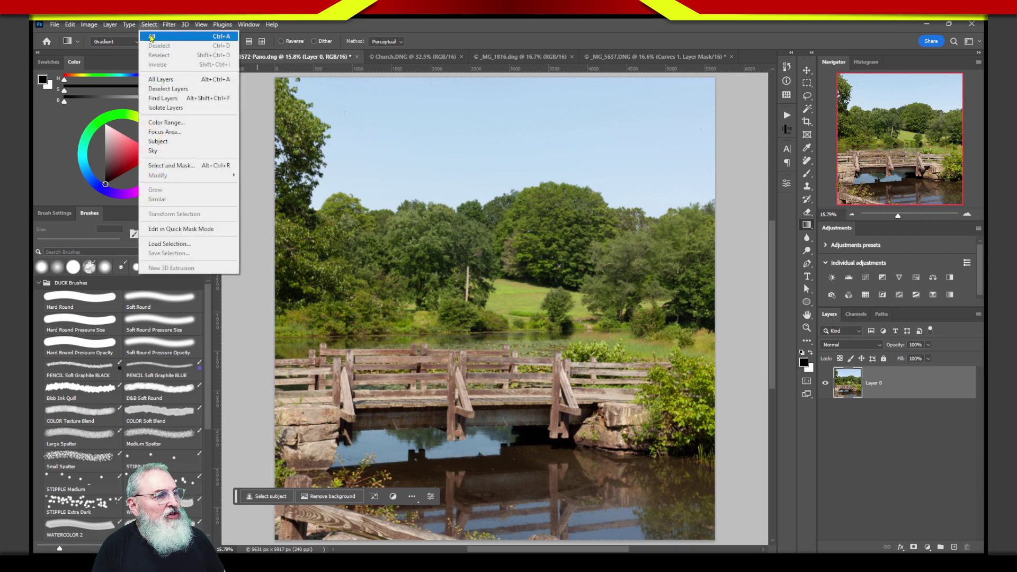
click(165, 122)
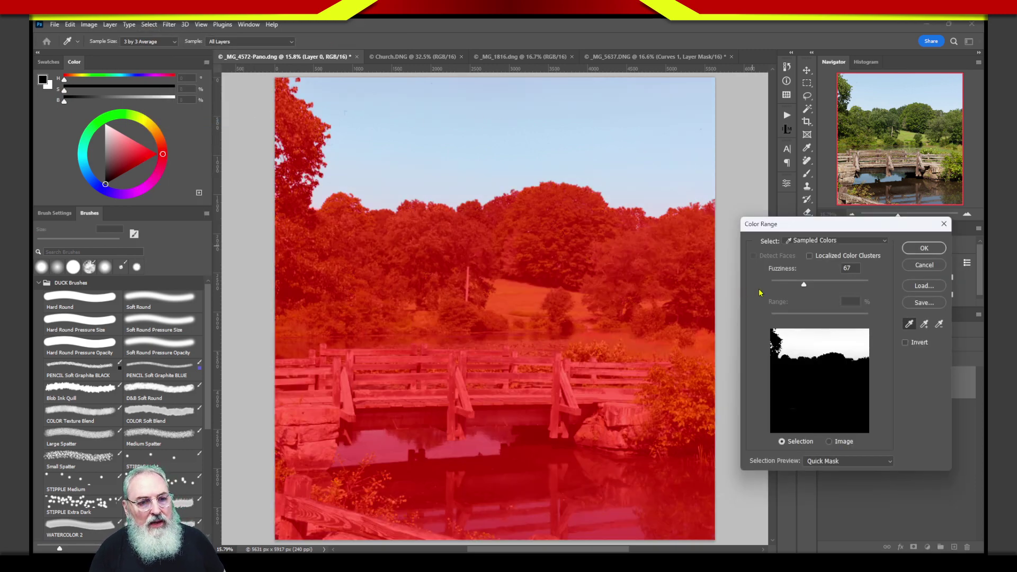
click(452, 108)
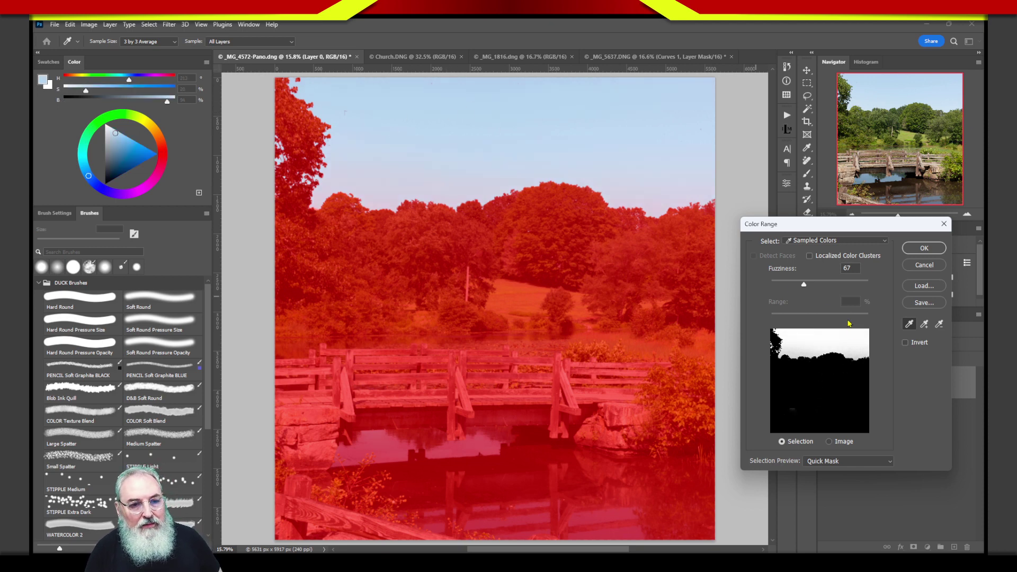
mouse_move(803, 287)
mouse_down()
mouse_move(790, 287)
mouse_move(830, 286)
mouse_move(801, 284)
mouse_move(819, 285)
mouse_up()
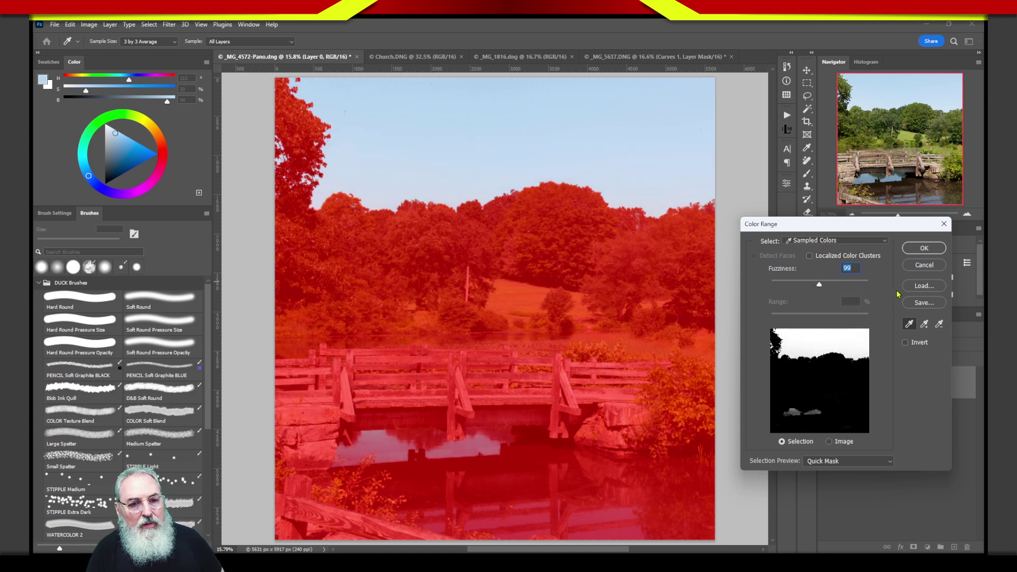
drag(820, 286, 828, 286)
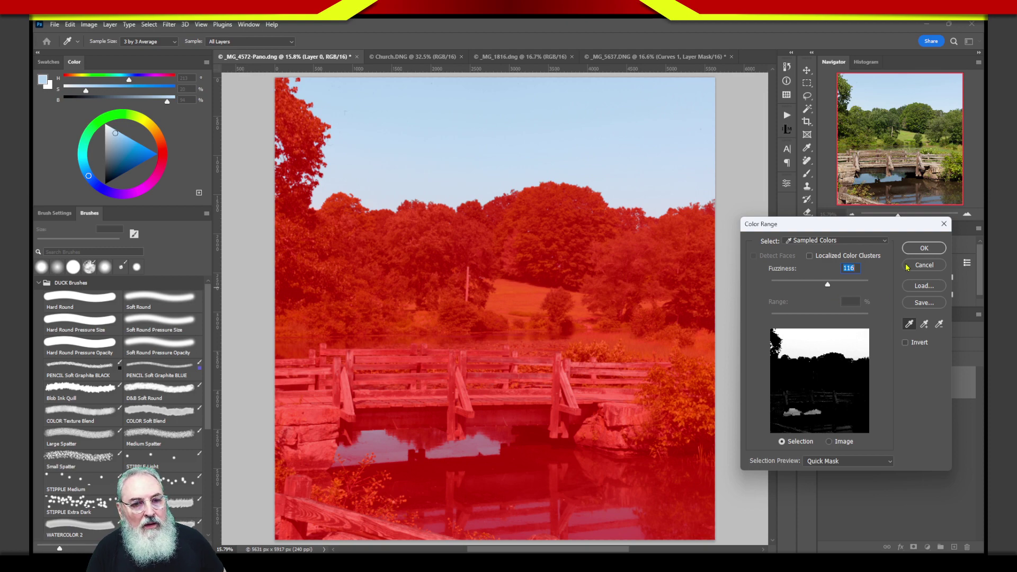
click(924, 248)
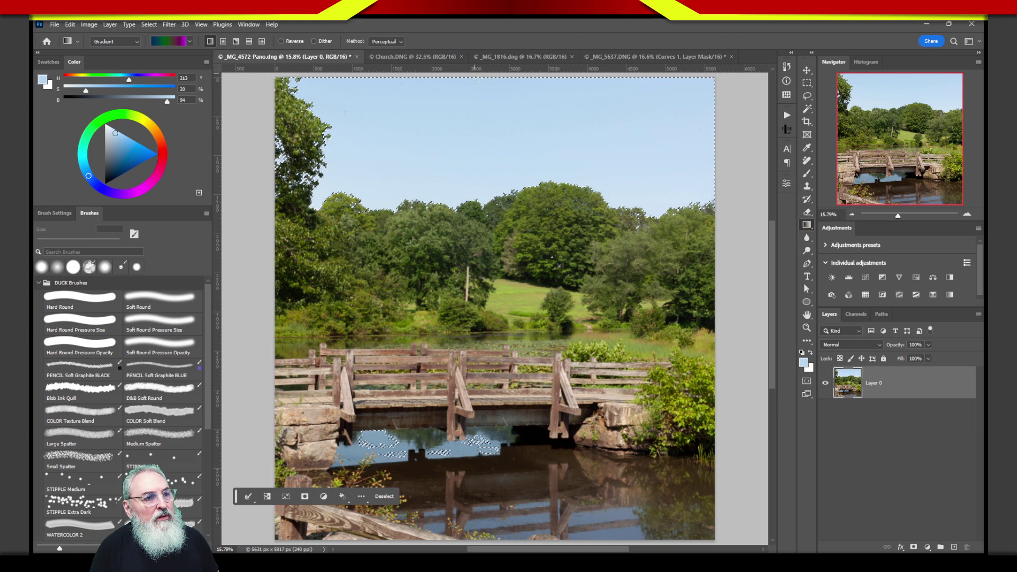
Drag a top-down gradient across the sky, ending the magenta band just above the treeline.
drag(479, 84, 479, 224)
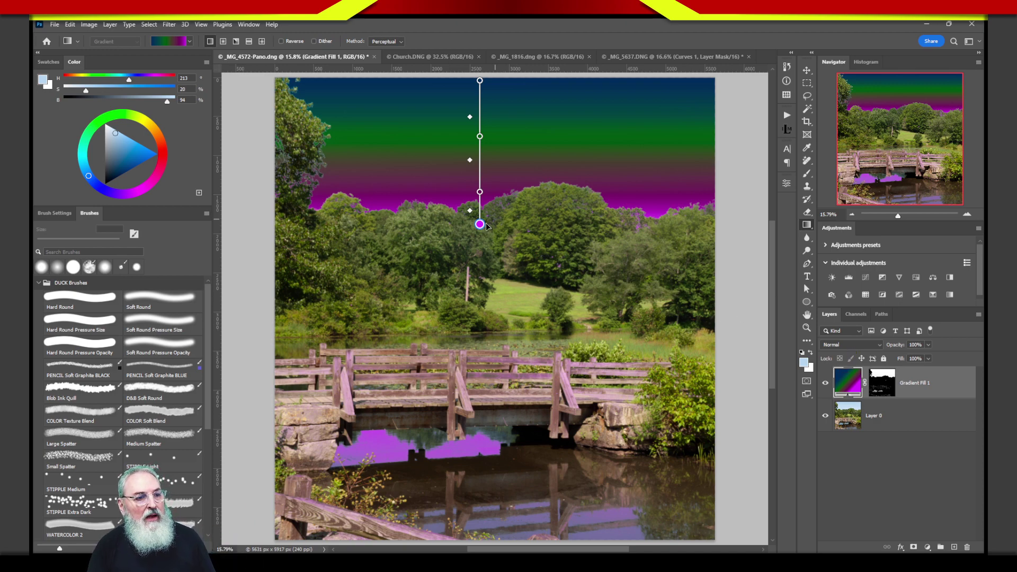
mouse_move(479, 225)
mouse_down()
mouse_move(477, 200)
mouse_move(478, 288)
mouse_move(480, 207)
mouse_move(480, 238)
mouse_up()
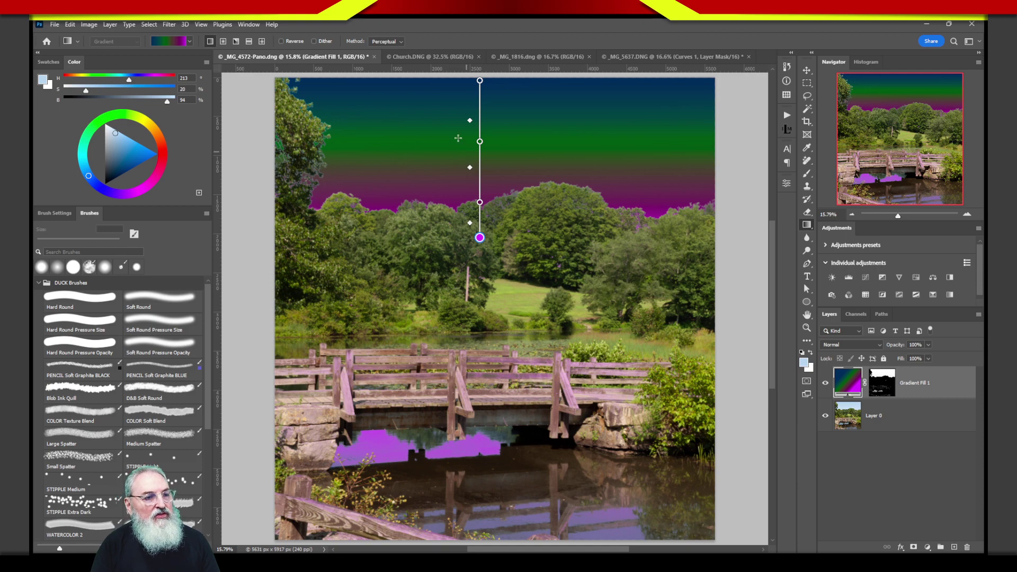
Open the gradient fill's Gradient Editor and delete the green middle colour stop.
double_click(852, 384)
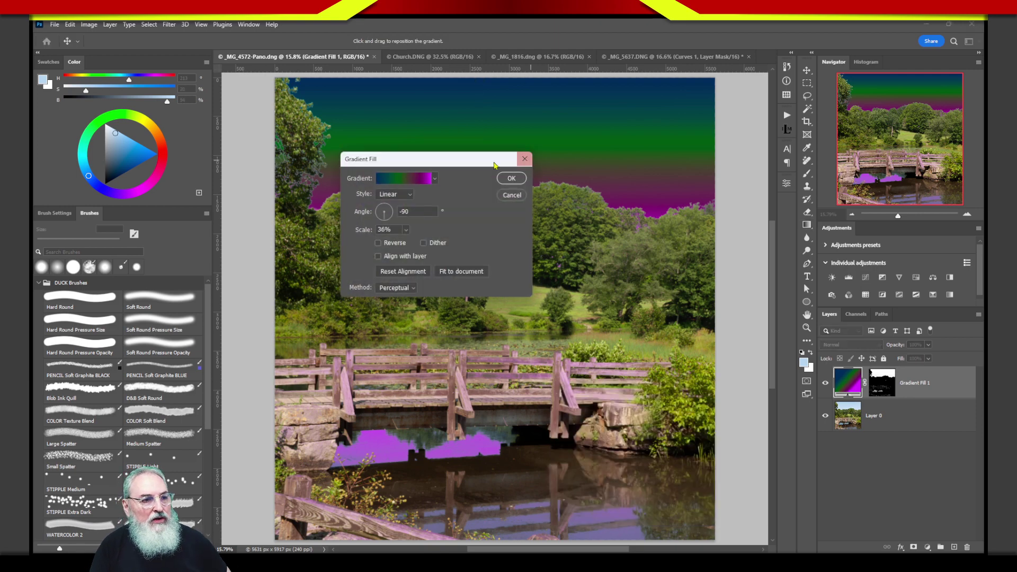
drag(468, 163, 661, 114)
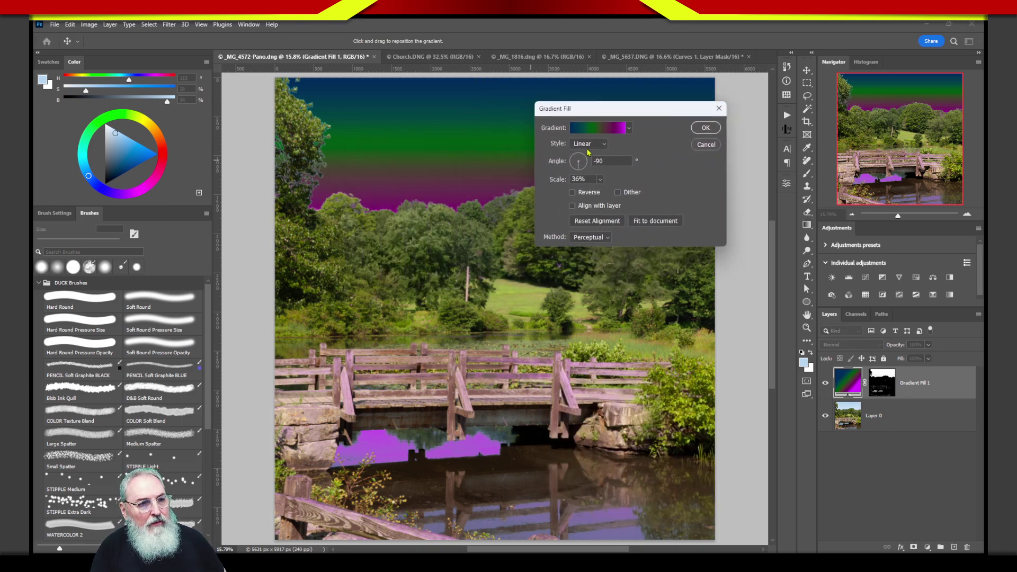
click(598, 130)
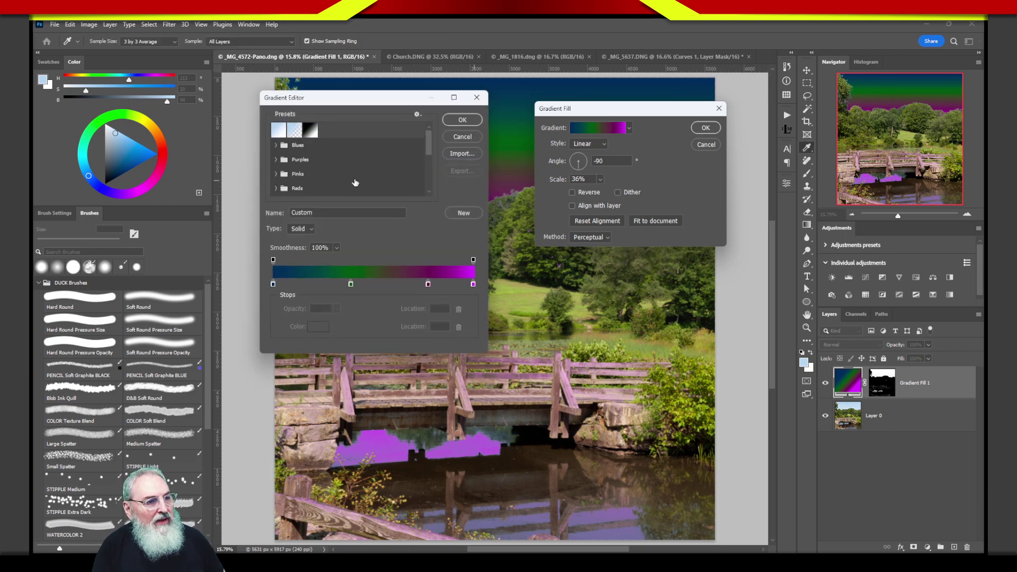
drag(351, 284, 369, 401)
drag(428, 284, 374, 464)
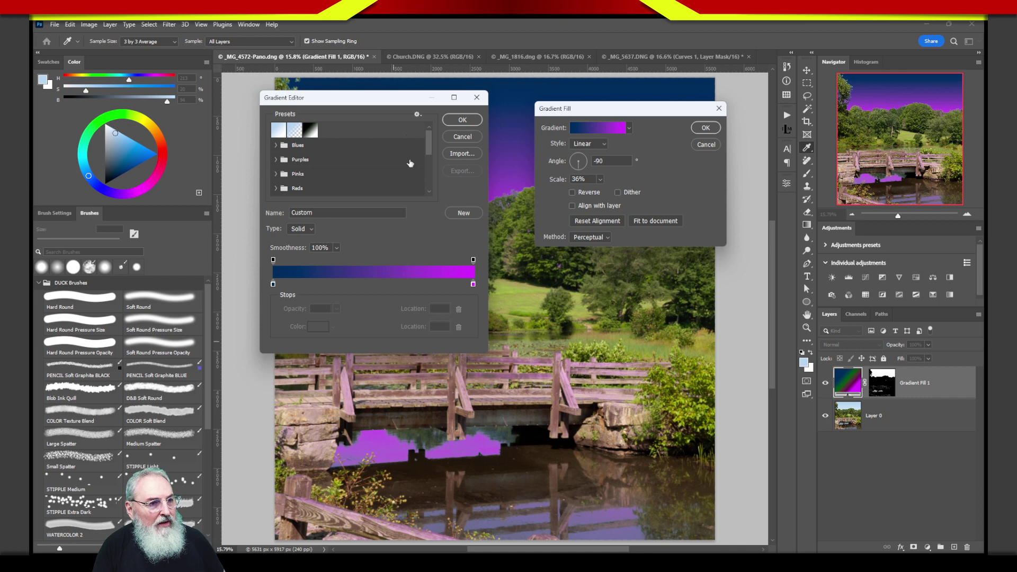
drag(409, 107, 280, 215)
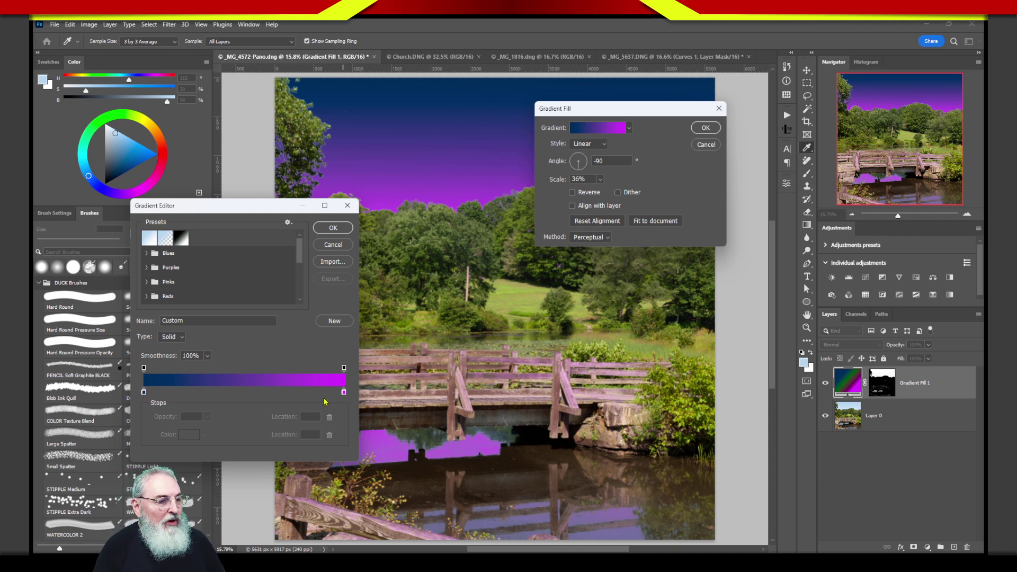
Change the purple end stop to light blue 90baff.
click(343, 392)
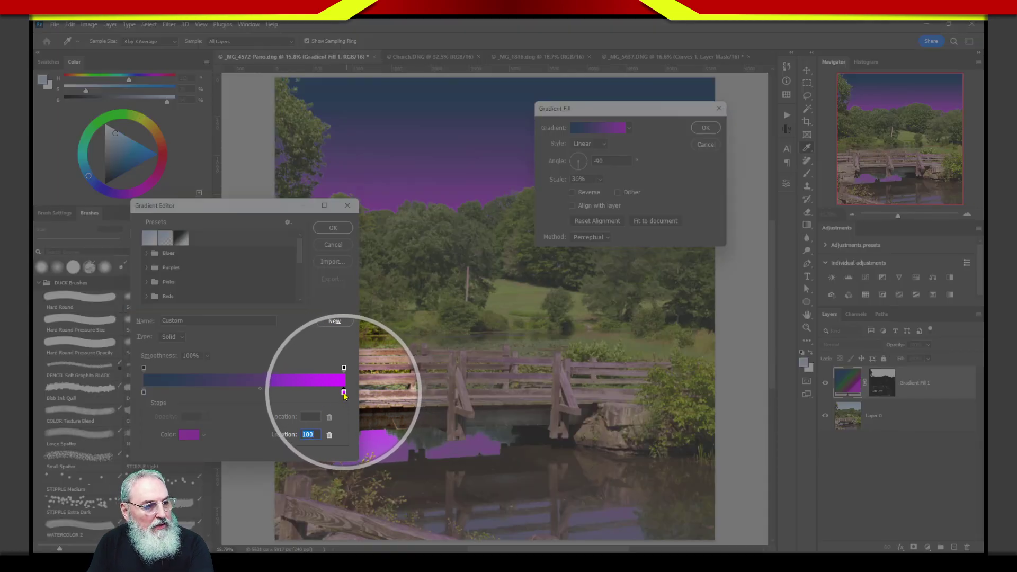
key(alt)
click(189, 435)
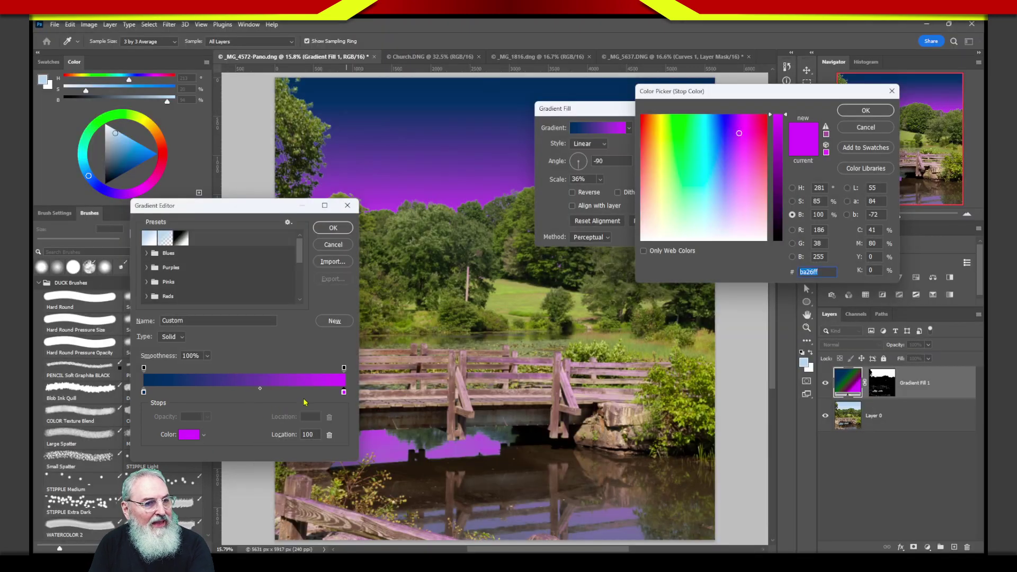
drag(740, 139, 717, 185)
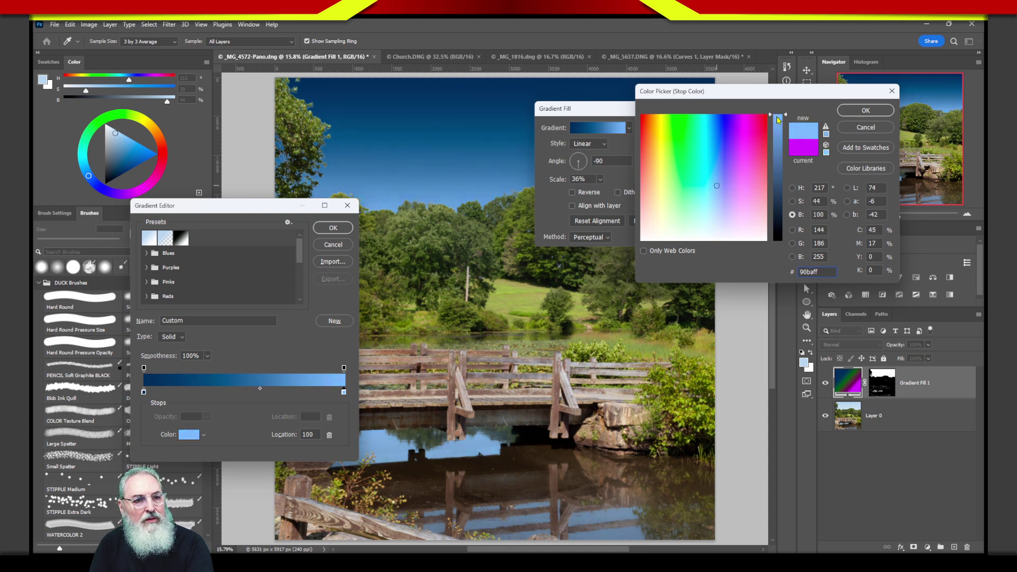
click(865, 110)
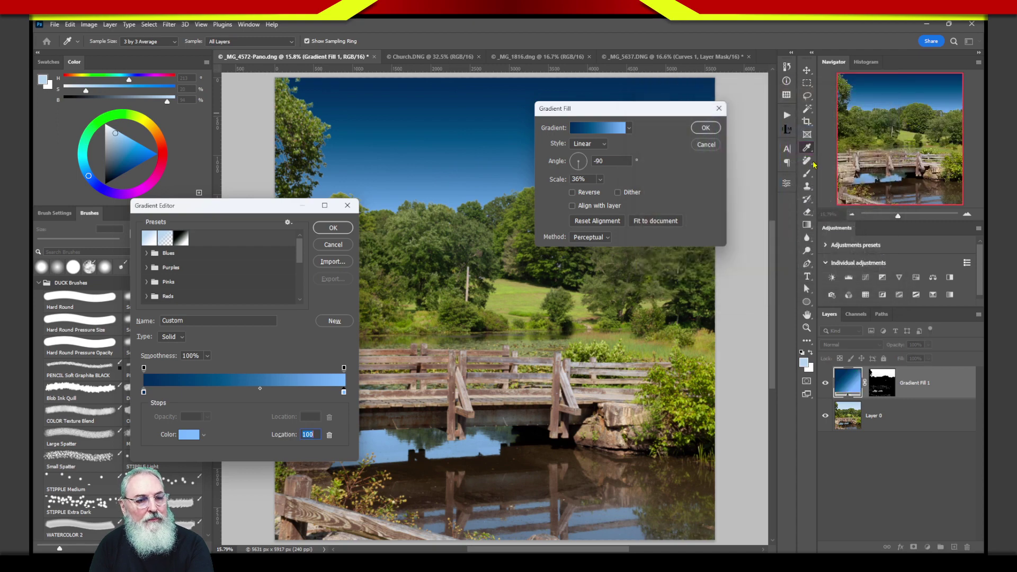
Brighten the dark blue start stop to 004c8d and accept the gradient.
click(144, 392)
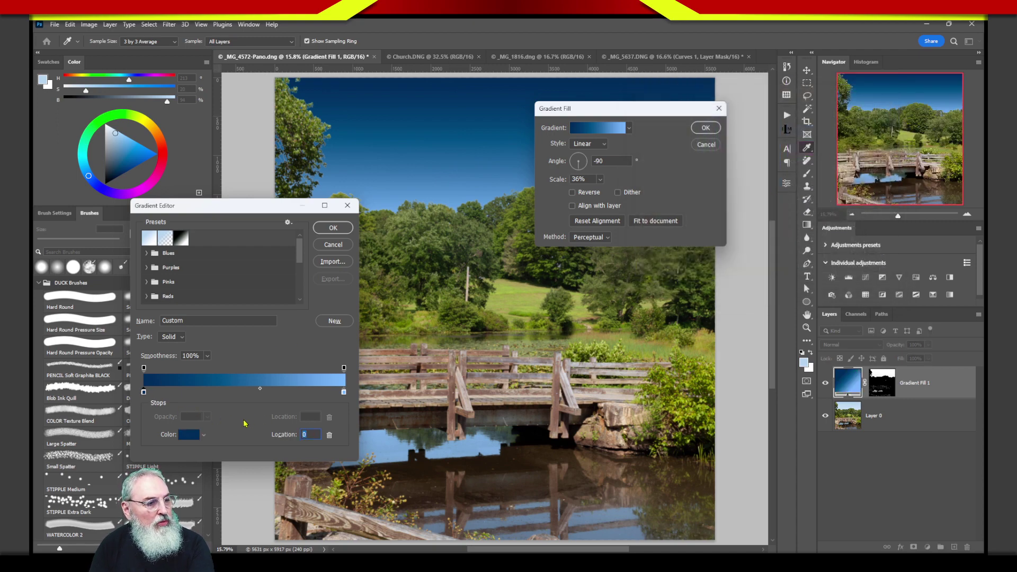
click(189, 435)
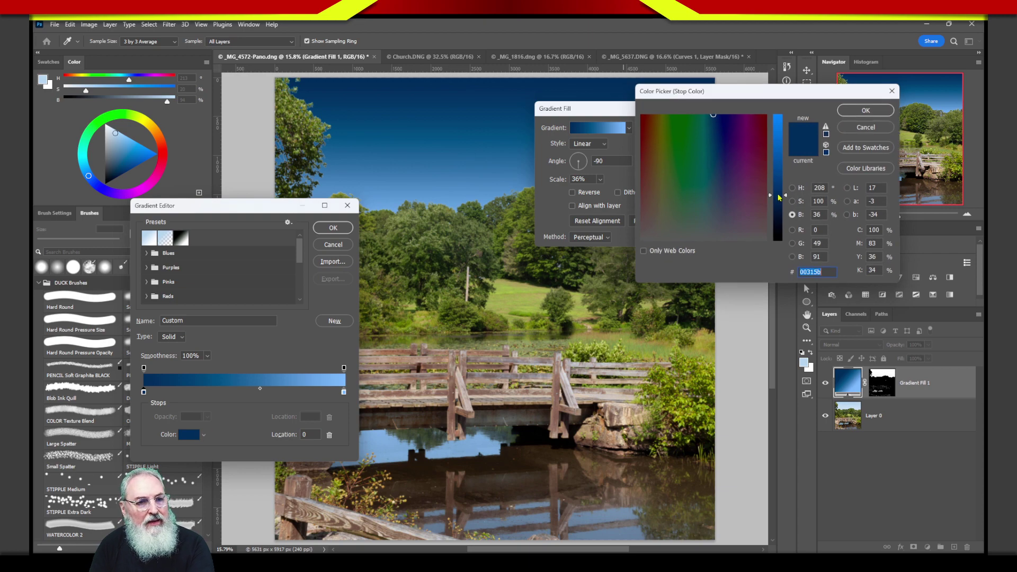
drag(779, 197, 782, 172)
click(842, 112)
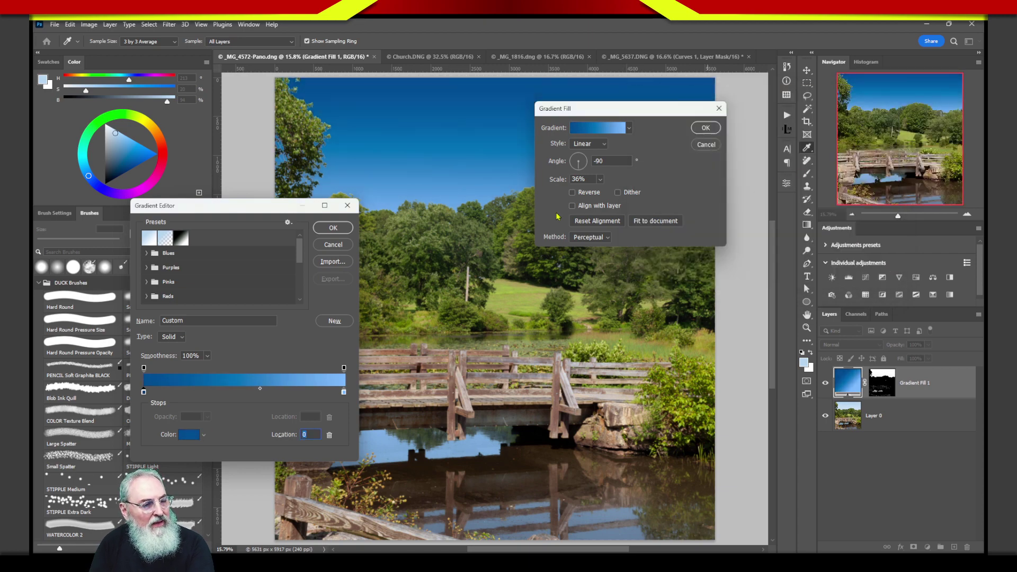
click(333, 227)
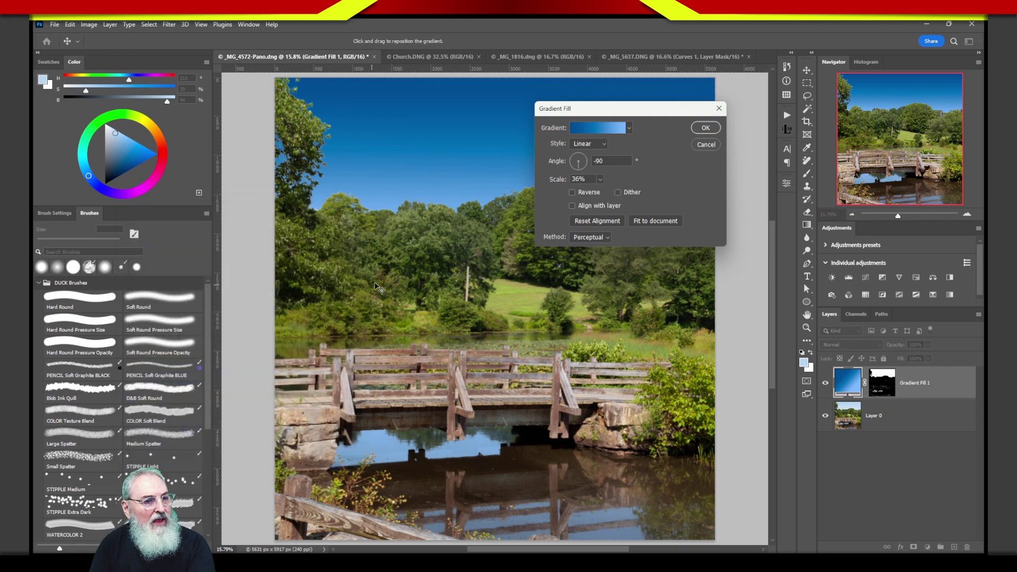
Apply the gradient fill and toggle its visibility to compare against the original sky.
click(705, 128)
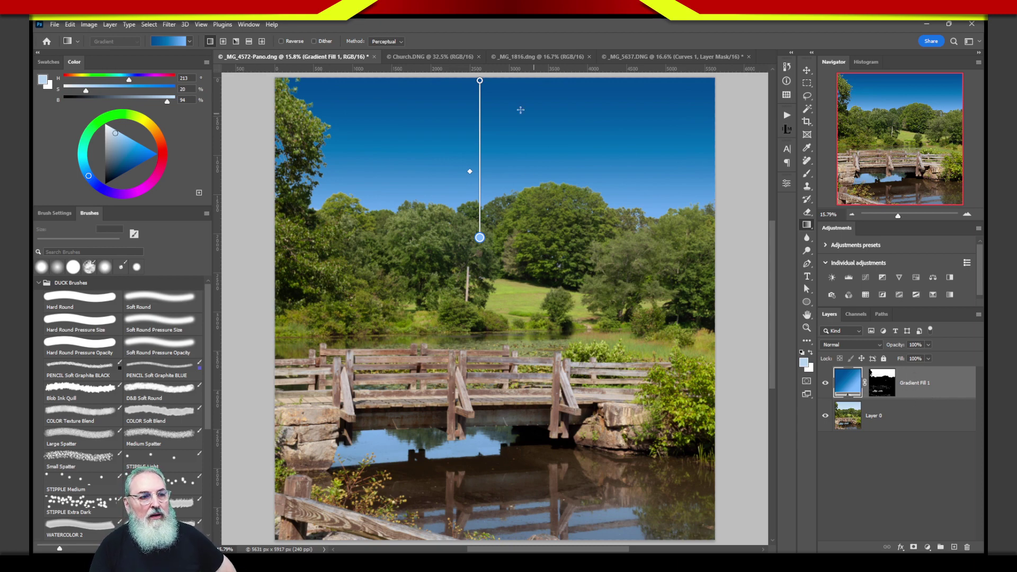
click(826, 386)
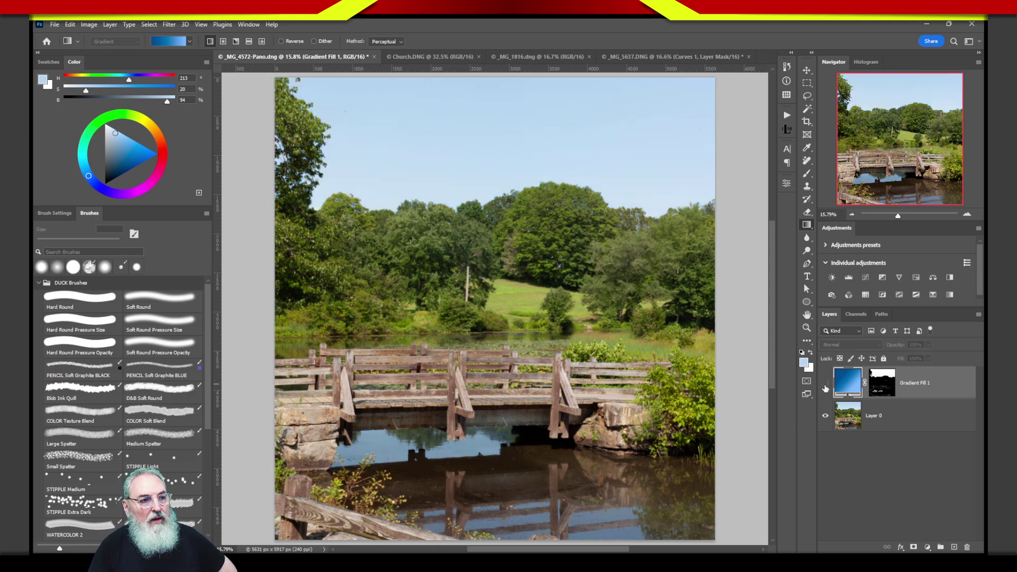
click(825, 385)
click(825, 386)
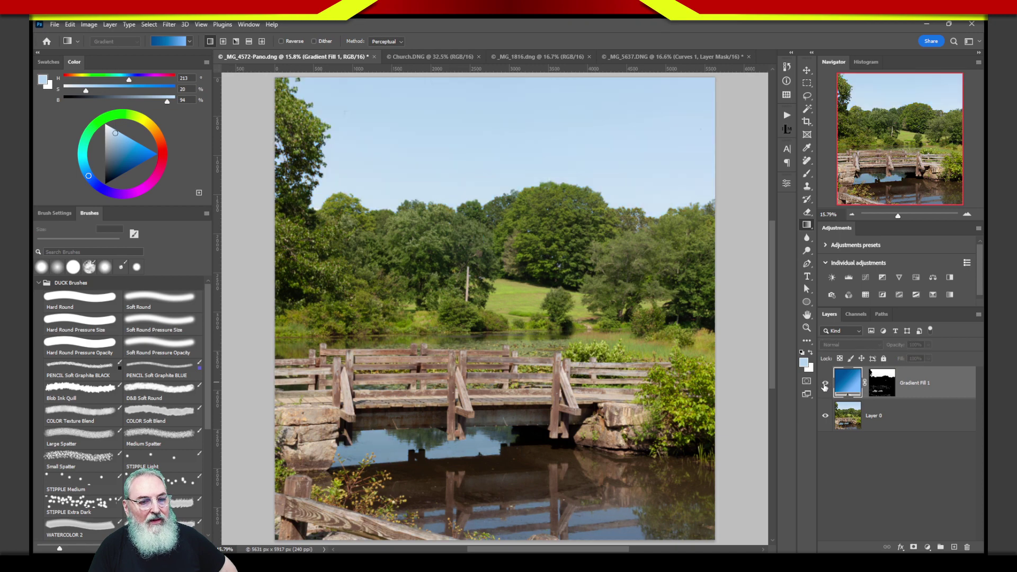
click(825, 386)
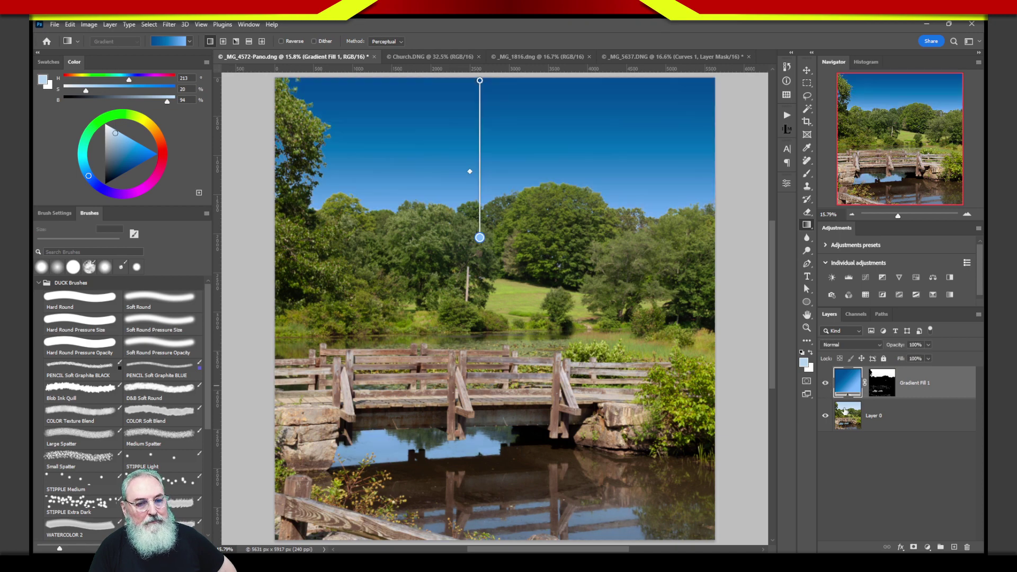
Set Gradient Fill 1's blend mode to Overlay and compare it on and off.
click(875, 347)
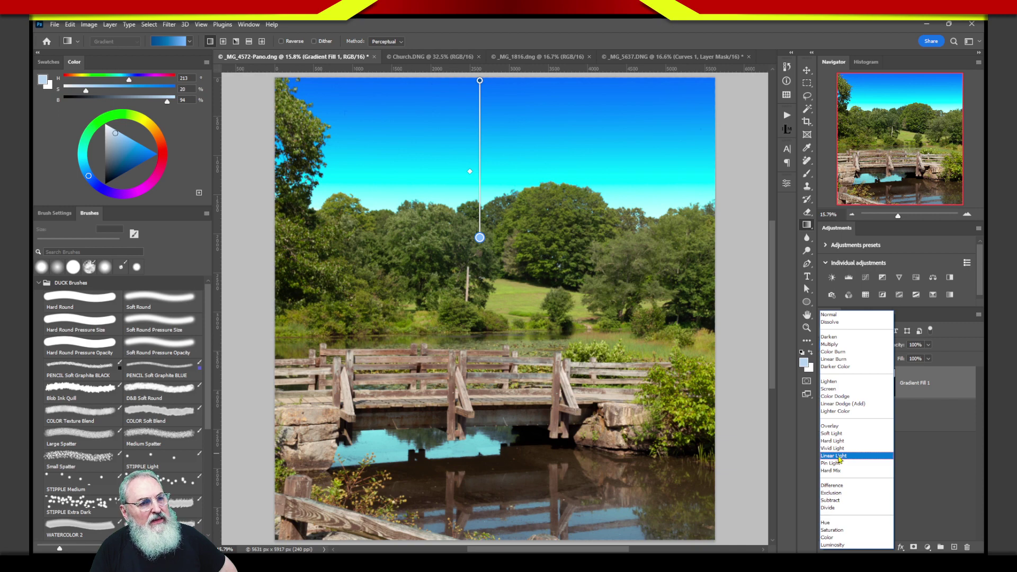
click(838, 426)
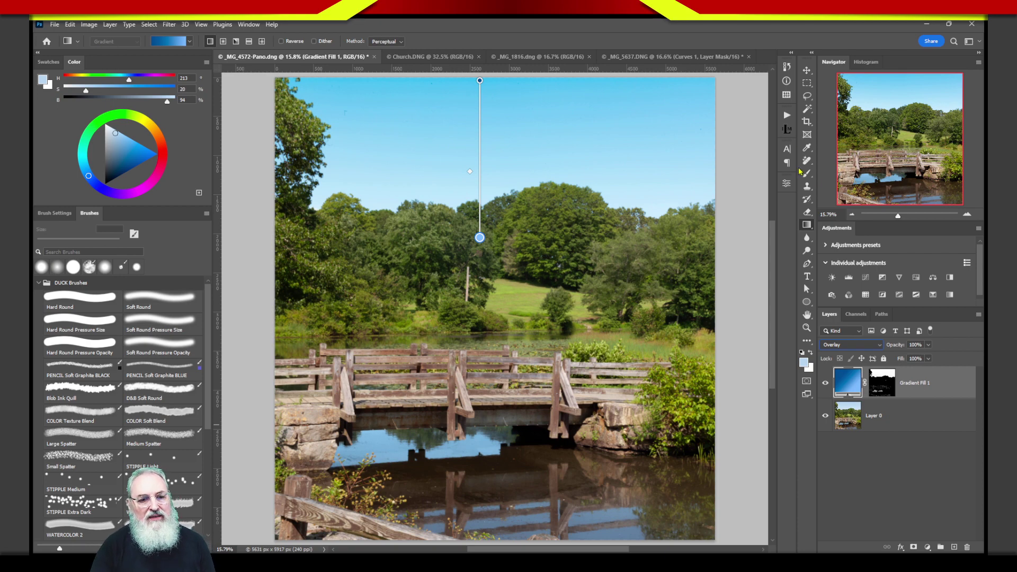
click(825, 382)
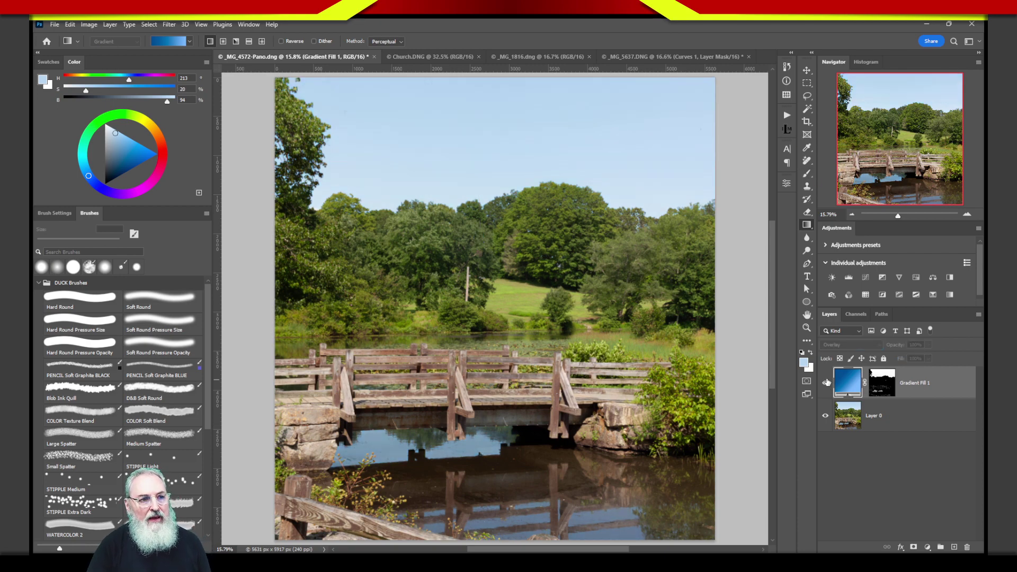
click(826, 383)
click(827, 384)
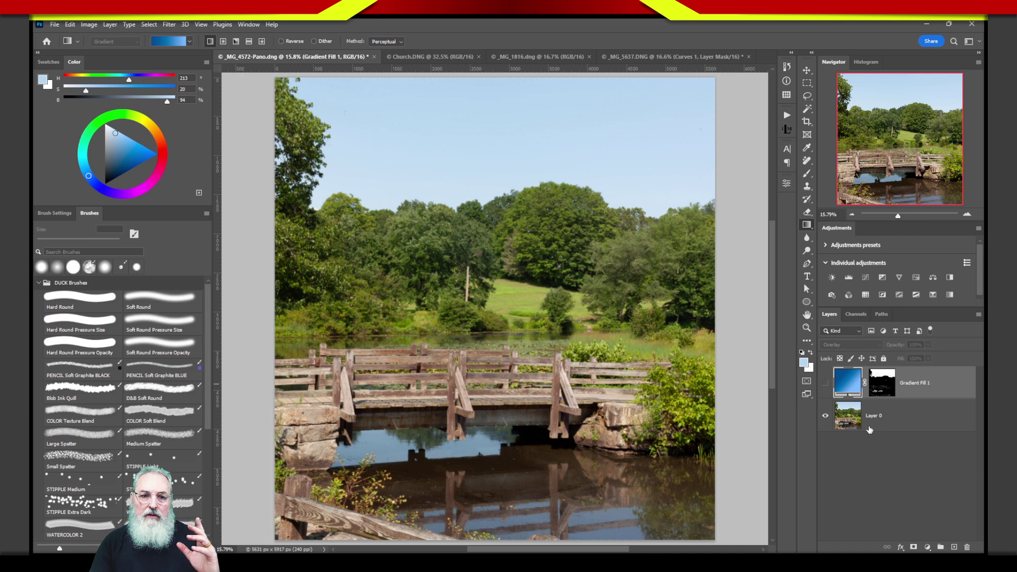
click(825, 383)
click(876, 460)
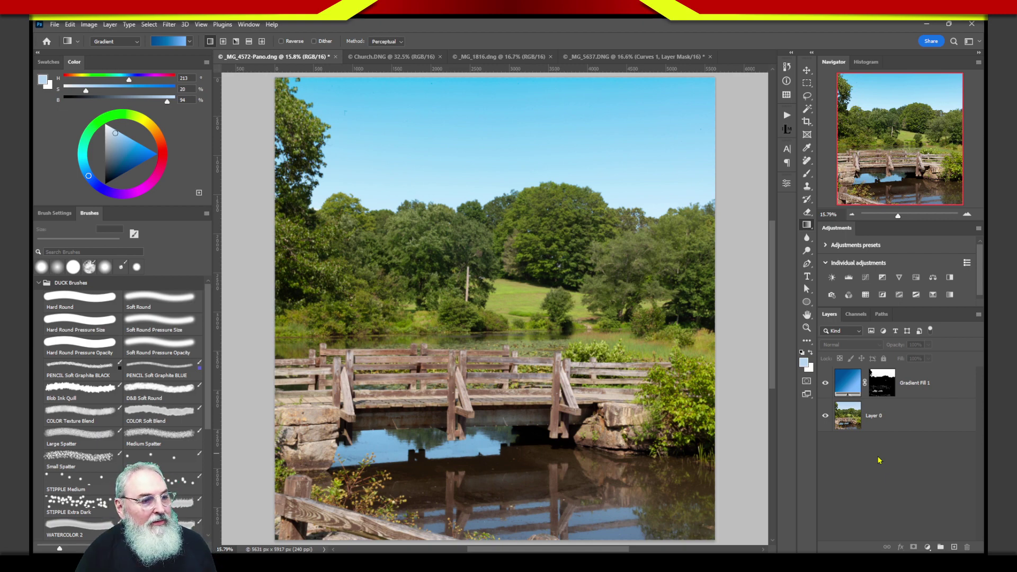
Switch to the Church.DNG photo and select the Spot Healing Brush tool.
click(405, 57)
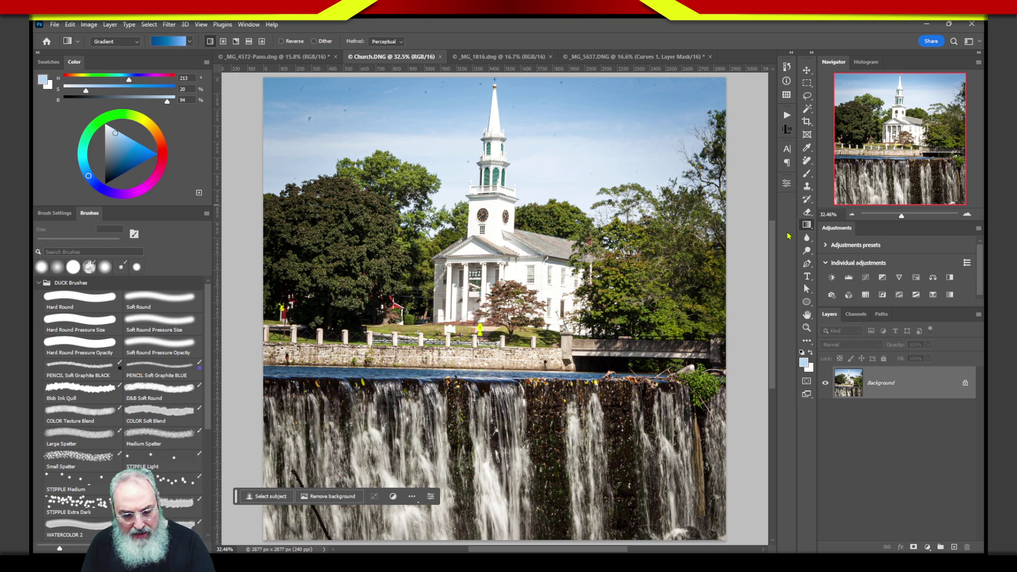
click(811, 165)
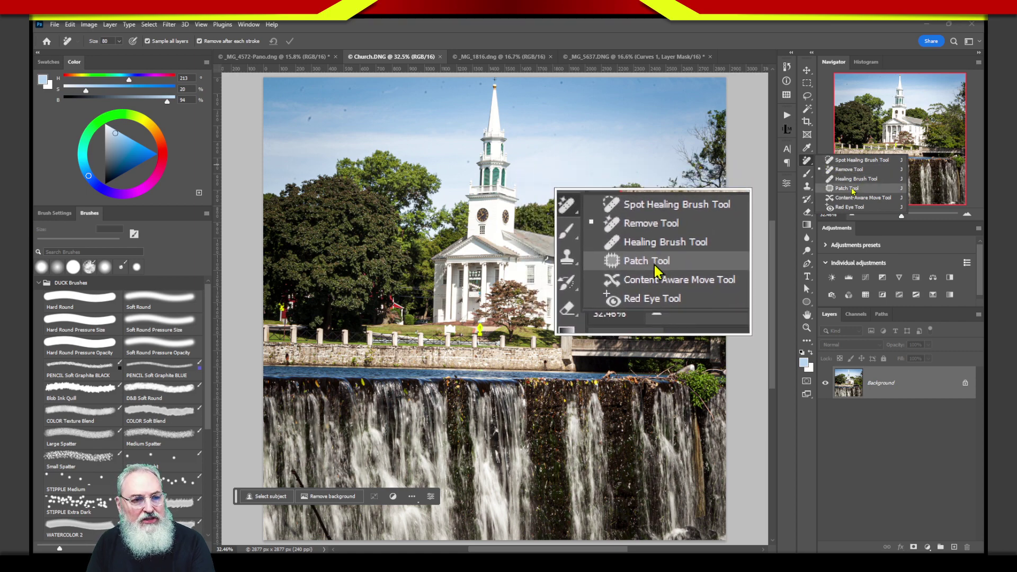
click(816, 167)
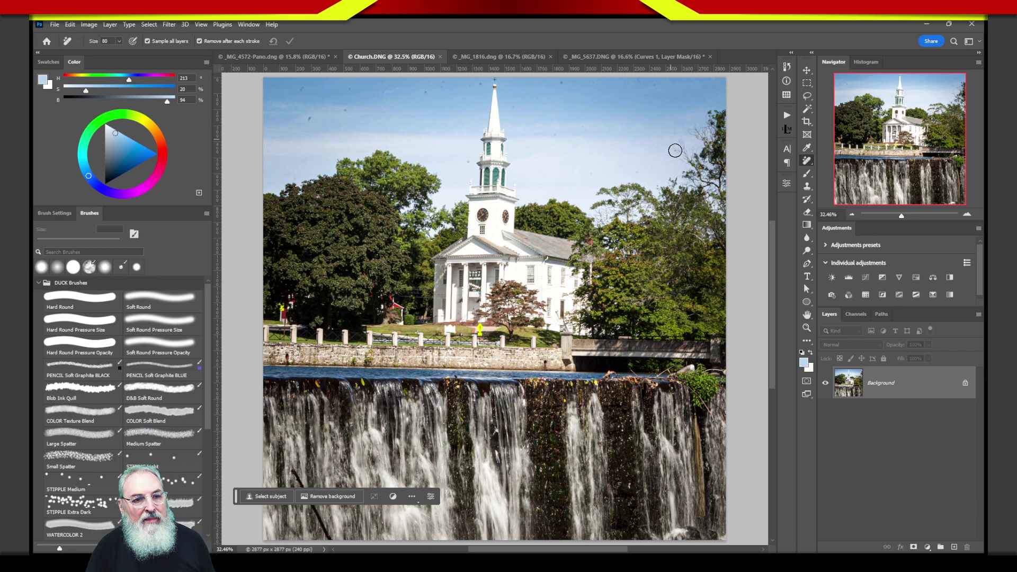
right_click(813, 166)
click(826, 161)
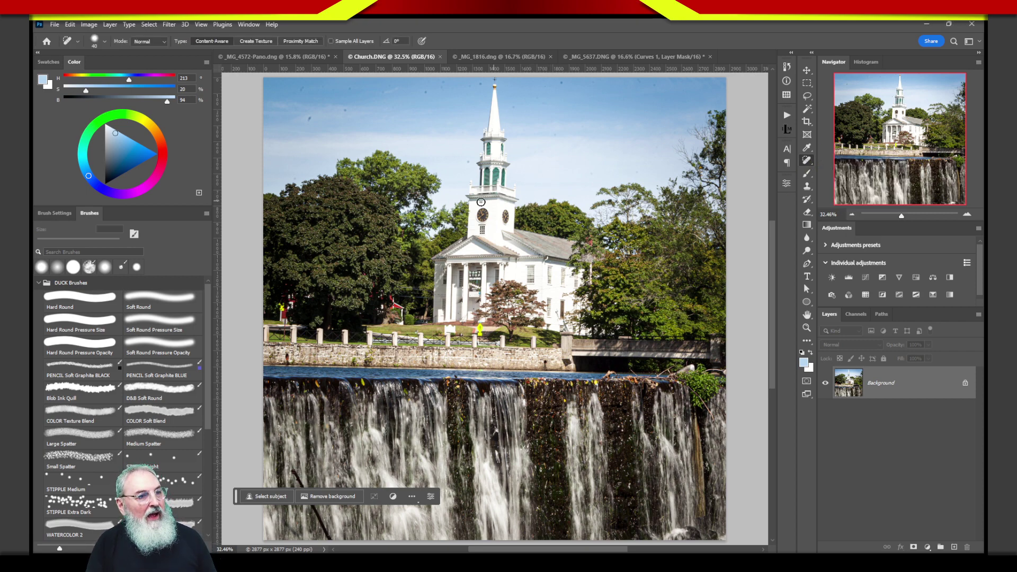
Zoom in on the steeple to about 104% and pan to the upper-left sky.
key(z)
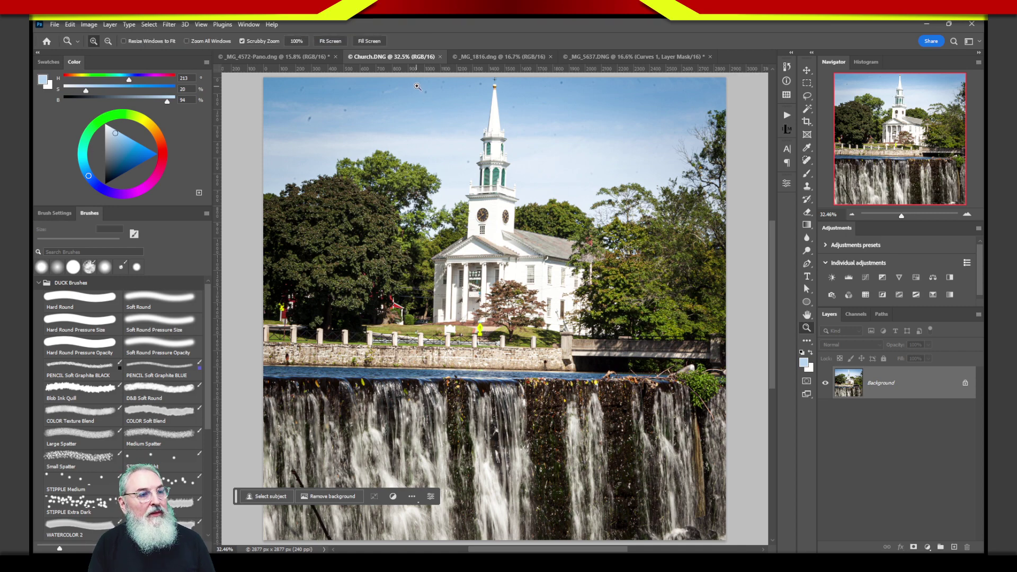
drag(417, 86, 455, 81)
key(j)
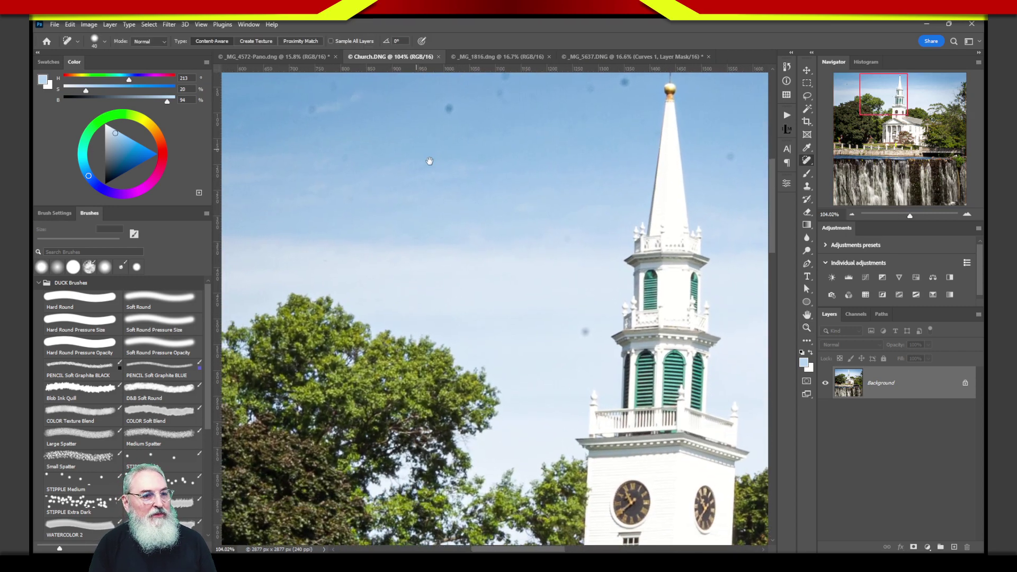
mouse_move(438, 155)
mouse_down()
mouse_move(559, 302)
mouse_move(617, 251)
mouse_move(665, 234)
mouse_up()
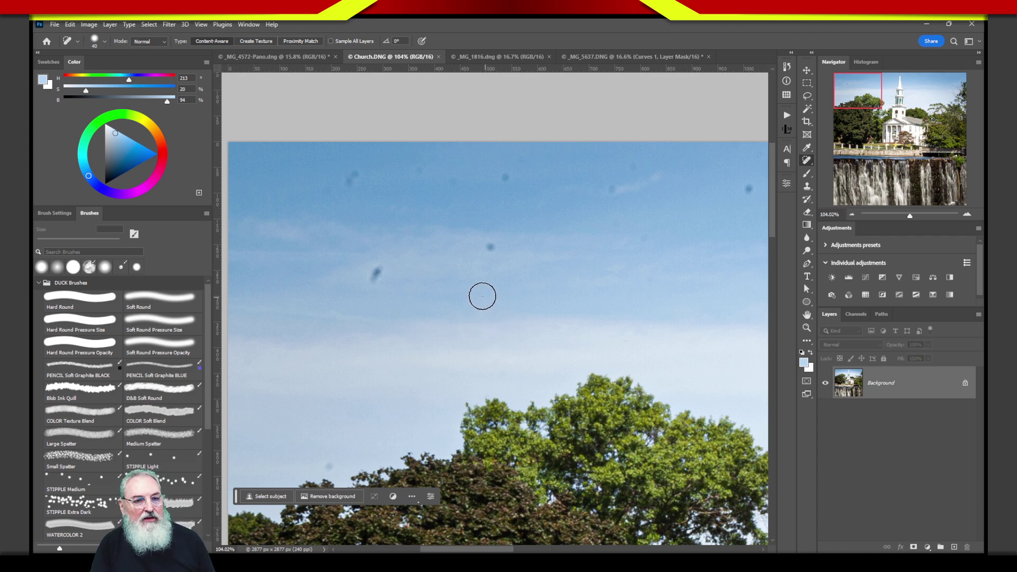
Pick the Spot Healing Brush, heal a first sky spot, and enlarge the brush to 50.
right_click(808, 161)
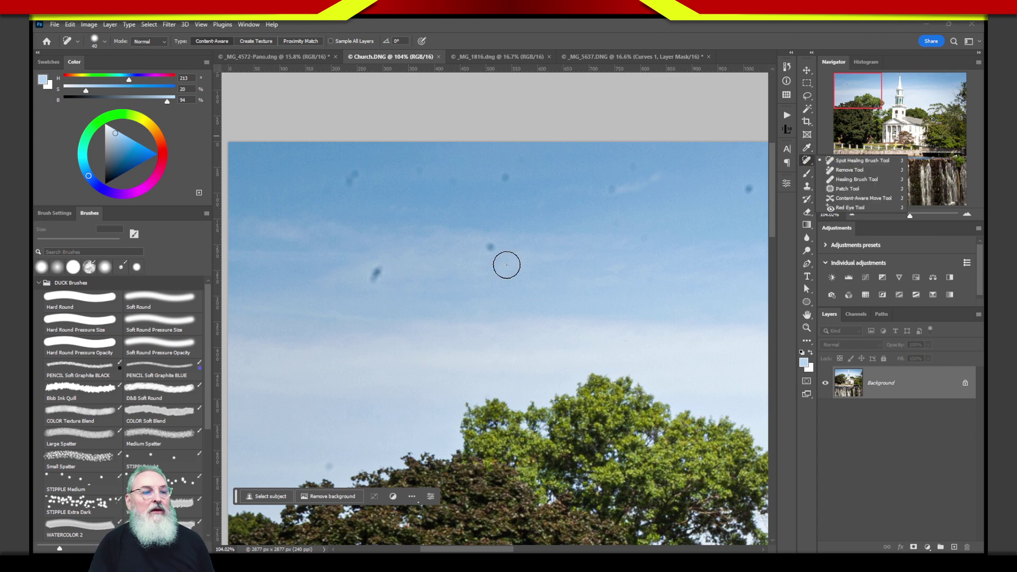
shift+click(376, 271)
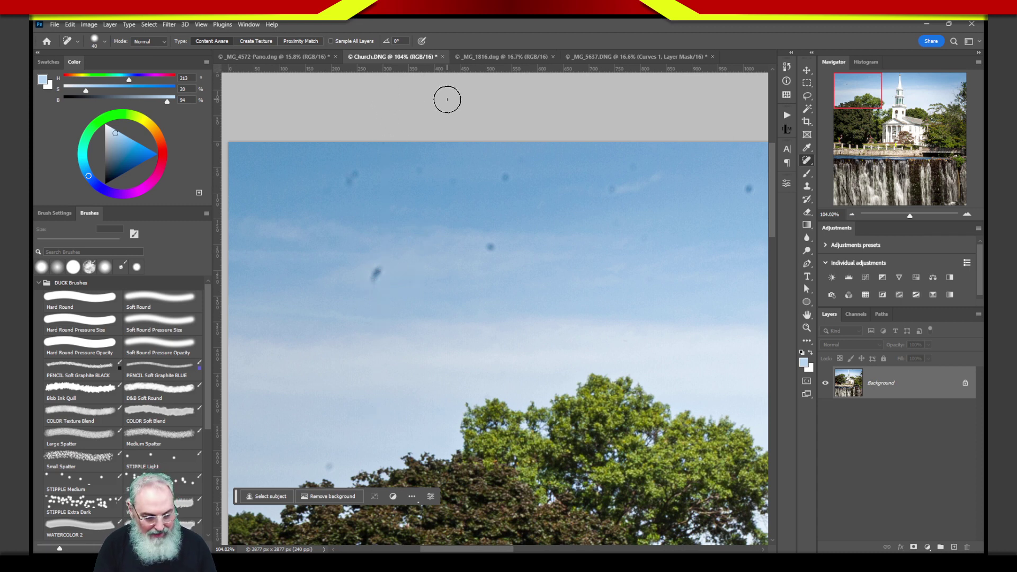
drag(378, 275, 375, 270)
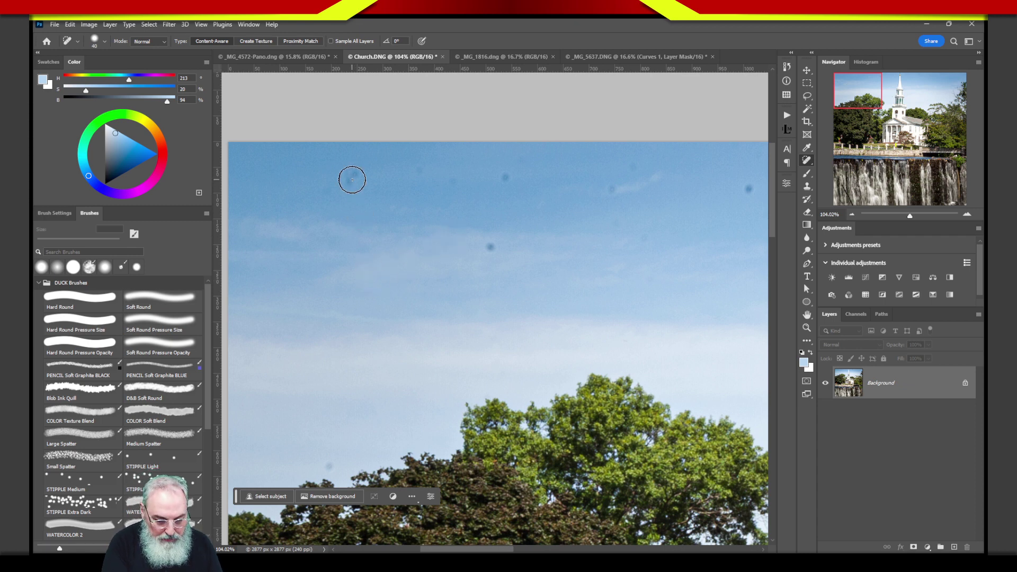
key(bracketright)
key(bracketright)
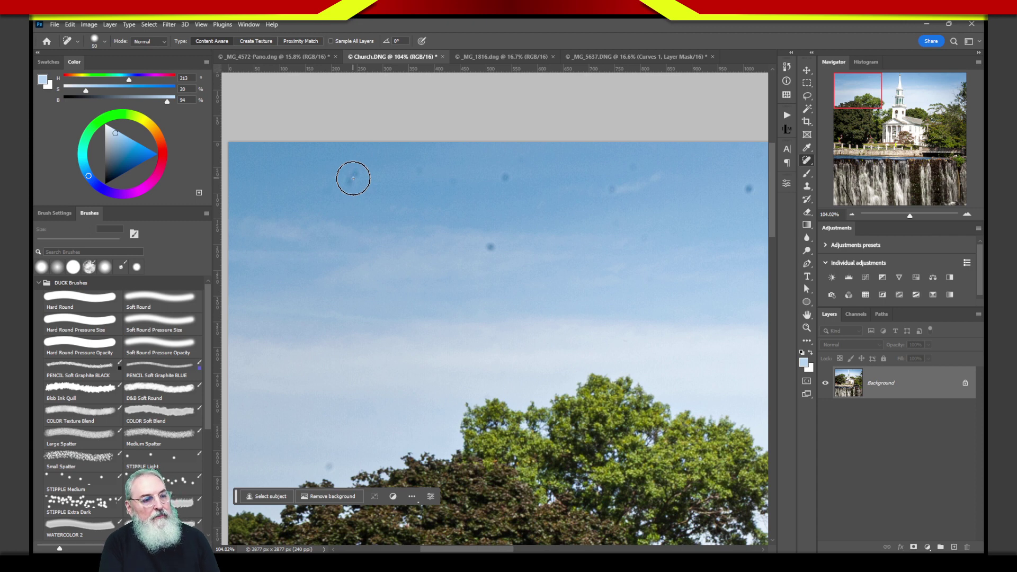
Heal the remaining dust spots across the sky and just above the treetops.
click(353, 178)
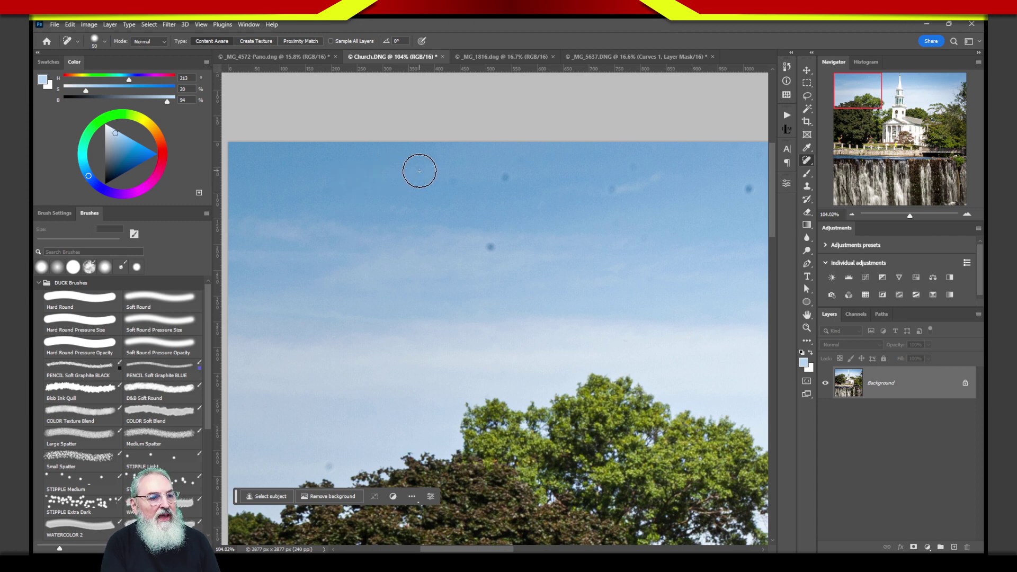
click(453, 180)
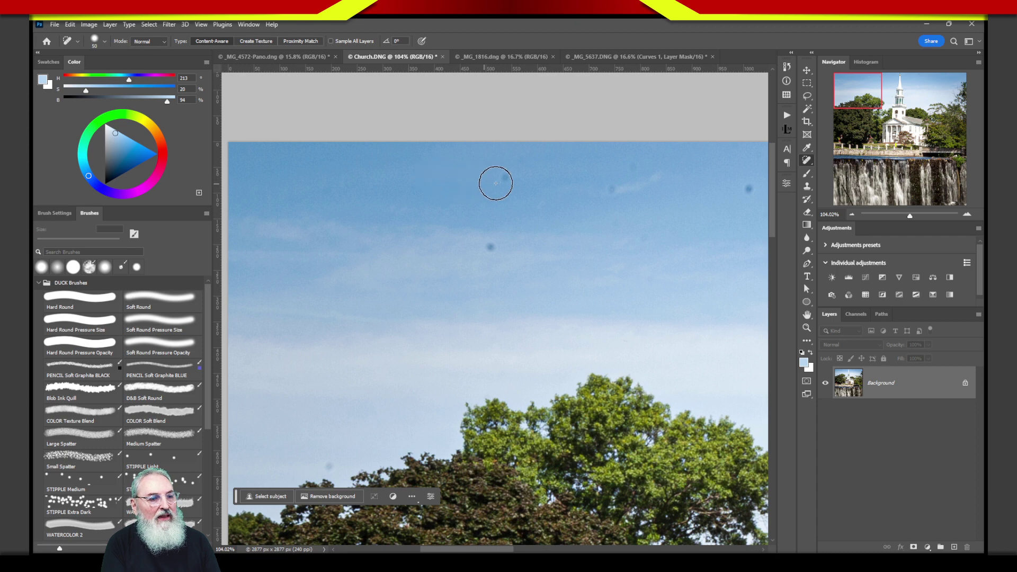
click(504, 175)
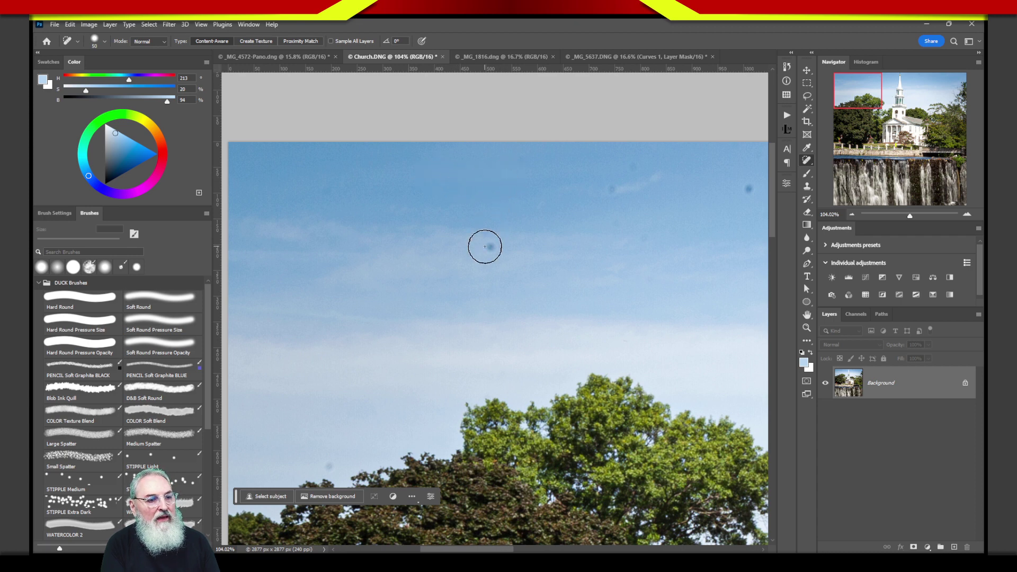
click(486, 248)
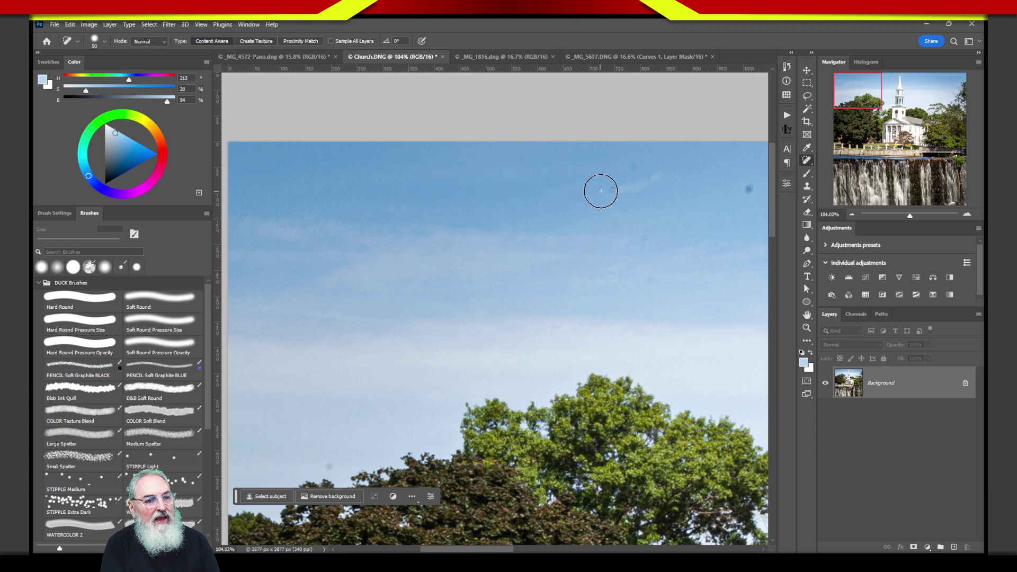
click(631, 167)
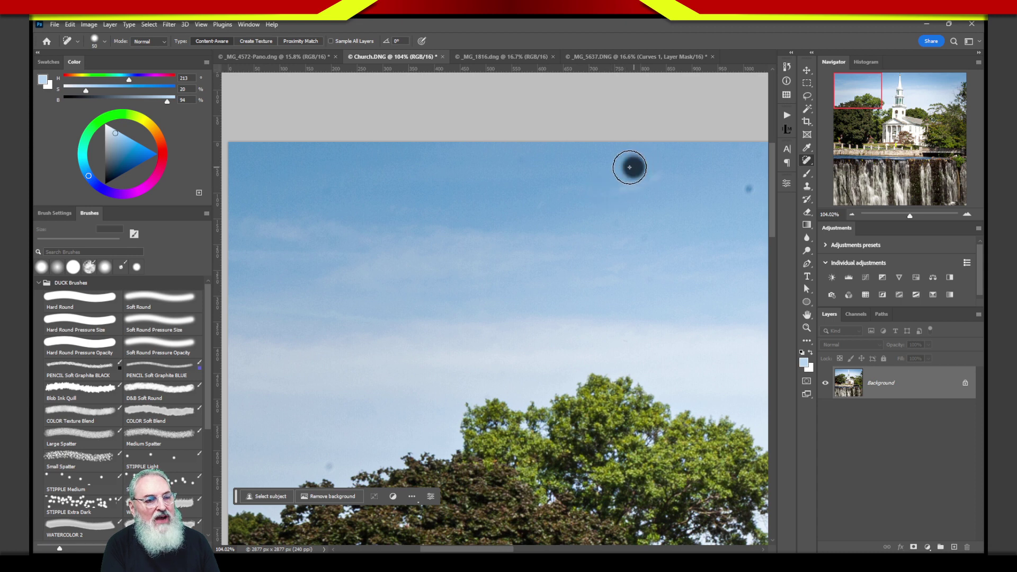
click(520, 162)
click(618, 224)
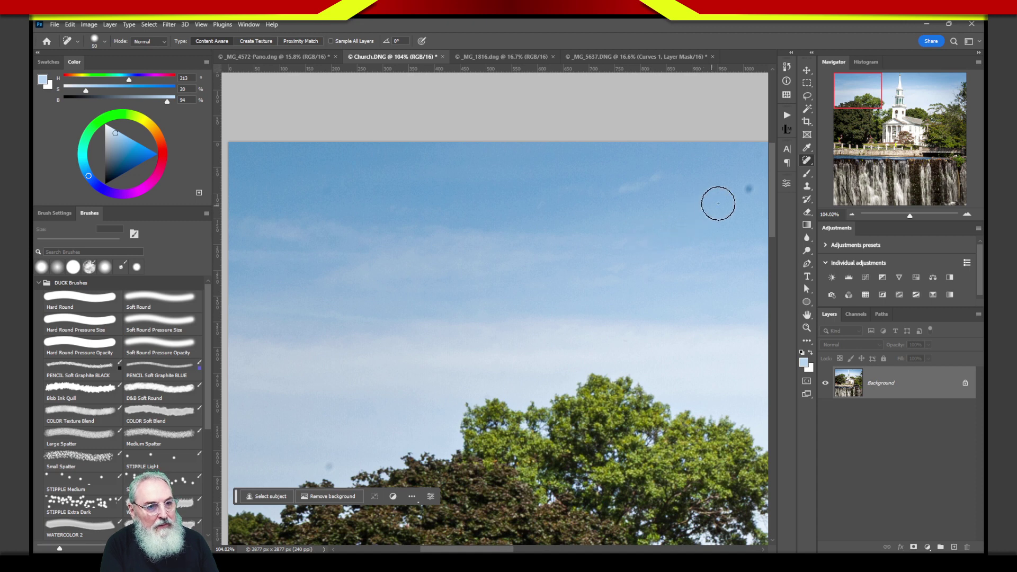
click(750, 188)
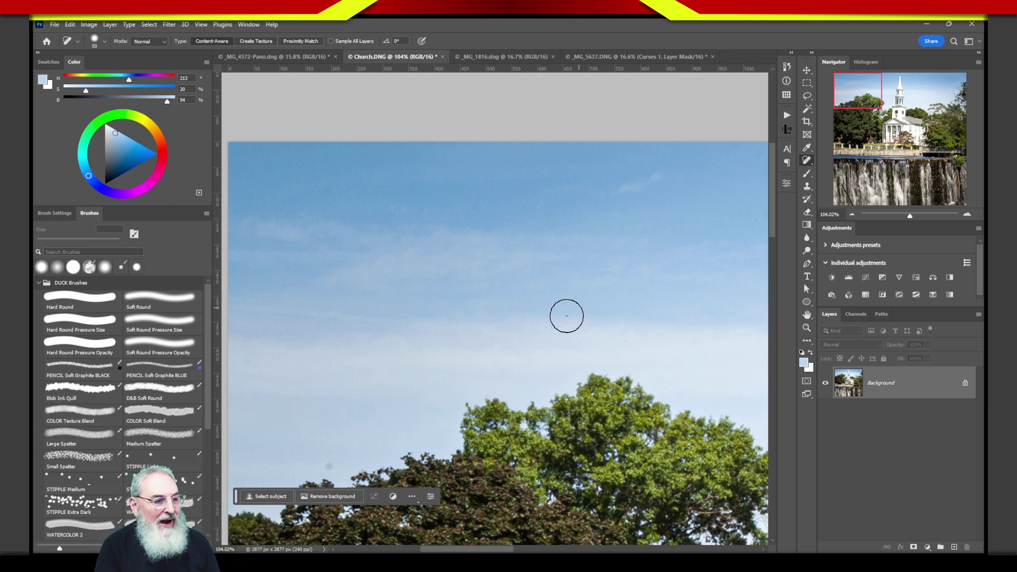
click(327, 468)
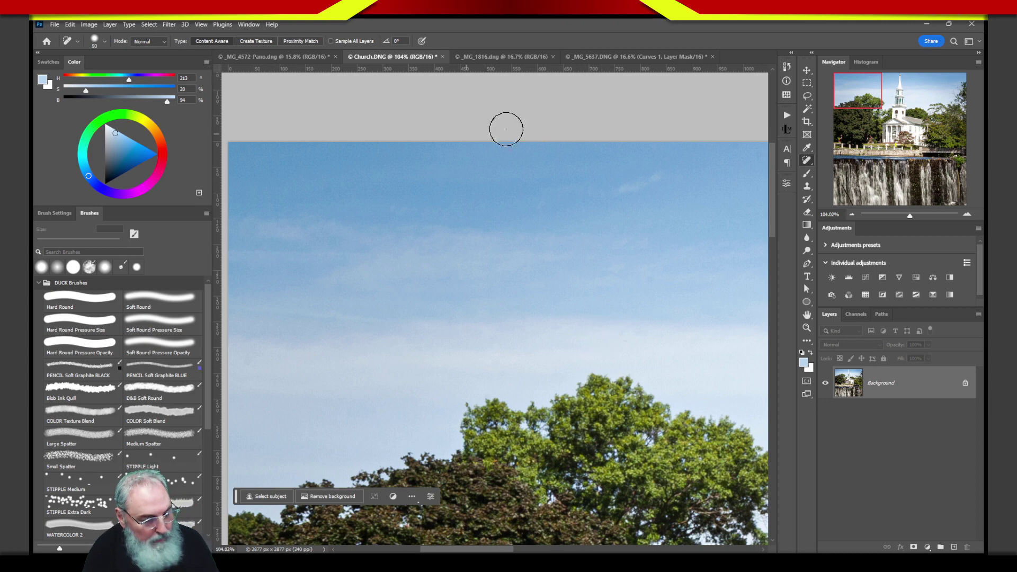
Pan to the church and zoom to 300% on the power lines in the trees beside it.
drag(628, 348, 472, 38)
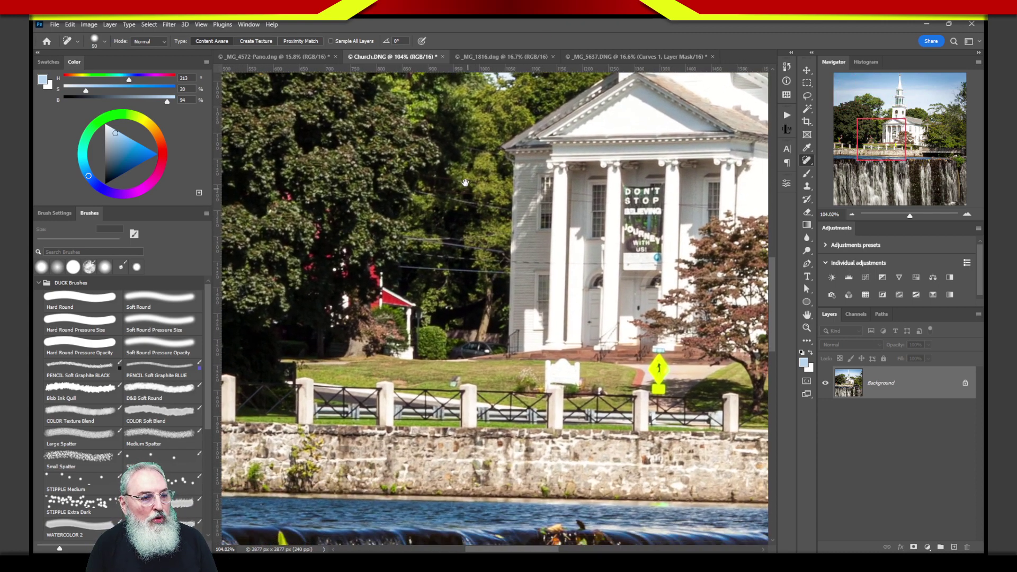
mouse_move(469, 189)
mouse_down()
mouse_move(443, 160)
mouse_move(428, 171)
mouse_move(412, 165)
mouse_up()
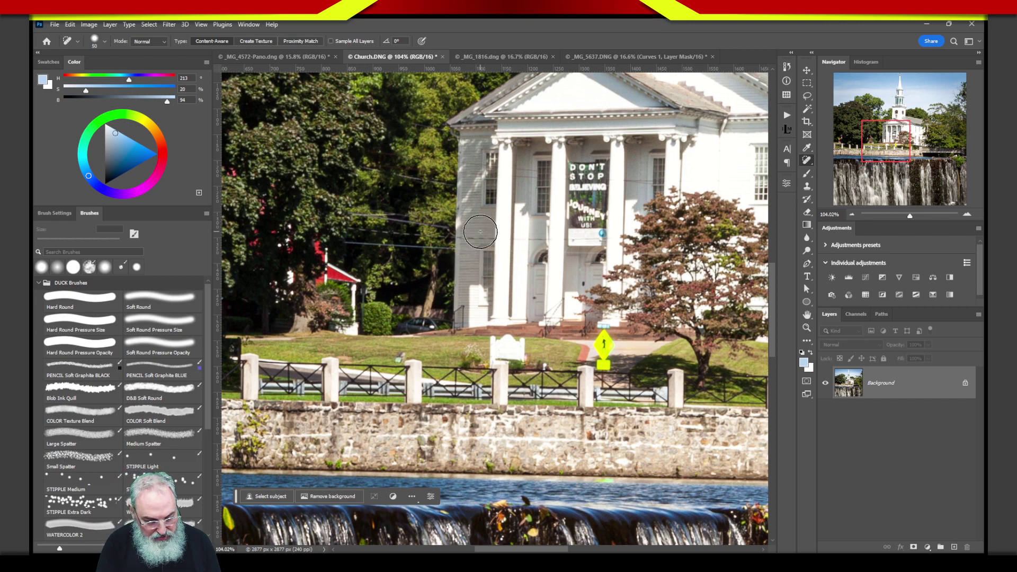
scroll(480, 231, up, 4)
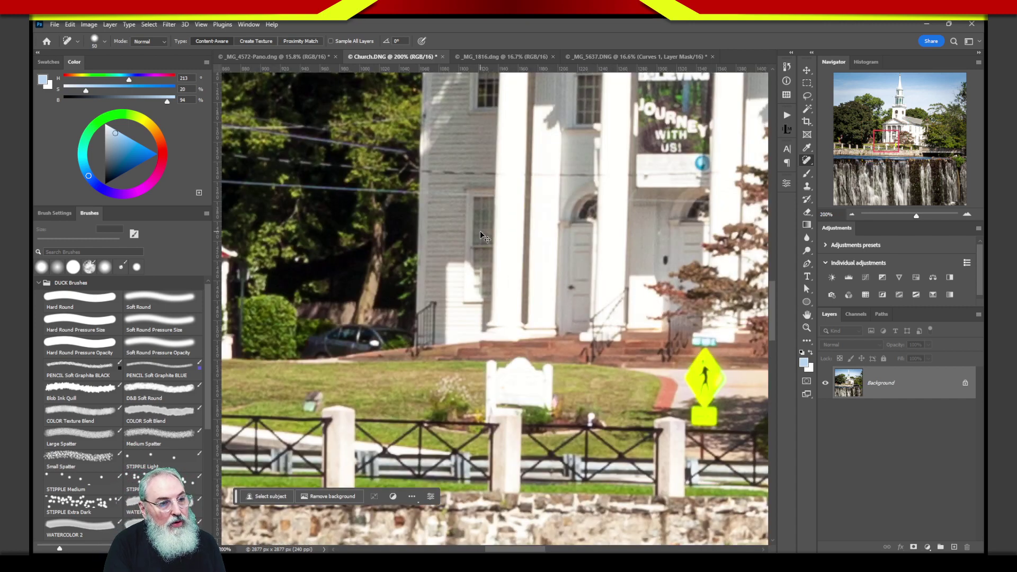
mouse_move(360, 208)
mouse_down()
mouse_move(492, 324)
mouse_move(589, 373)
mouse_move(610, 373)
mouse_move(586, 387)
mouse_move(542, 382)
mouse_up()
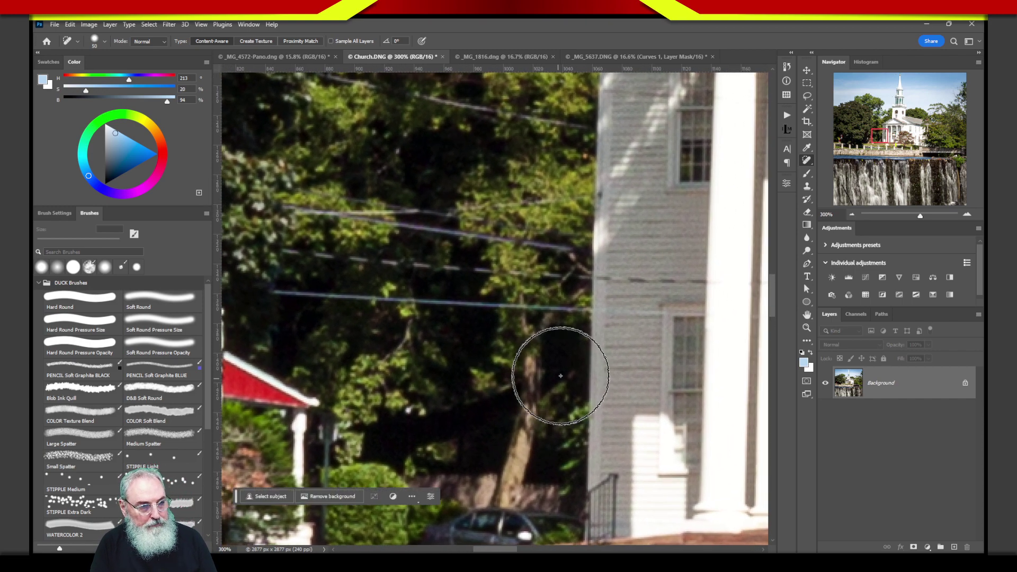
Heal a blemish on the tree trunk and shrink the healing brush to 9 pixels.
drag(522, 329, 530, 378)
click(553, 389)
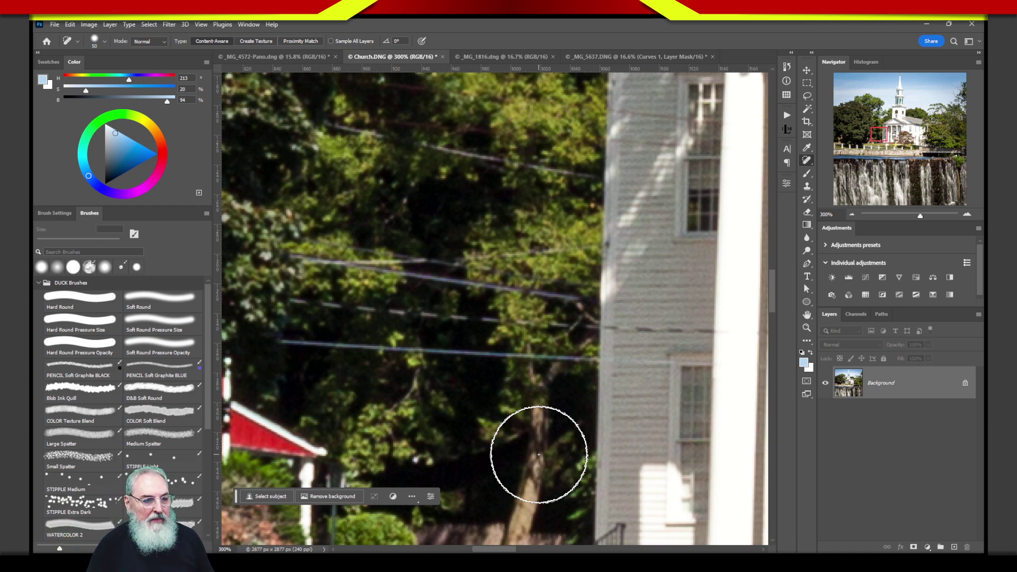
key(bracketleft)
key(bracketleft)
key(bracketleft)
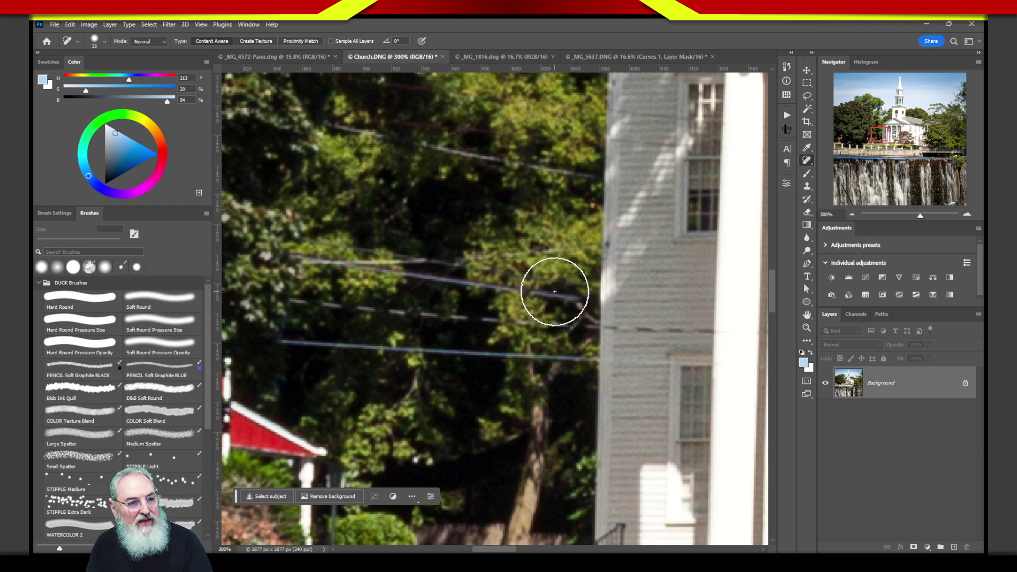
key(bracketleft)
key(bracketleft)
key(bracketleft)
key(bracketleft)
key(bracketleft)
key(bracketleft)
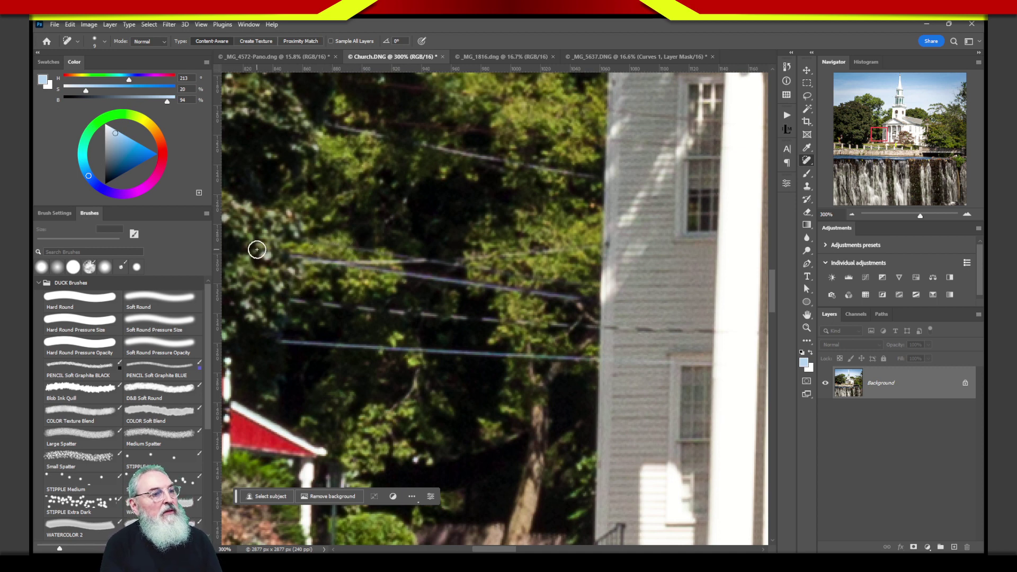
Brush out the power lines across the trees and along the church wall edge.
mouse_move(317, 136)
mouse_down()
mouse_move(350, 118)
mouse_move(341, 120)
mouse_move(456, 150)
mouse_move(366, 138)
mouse_move(601, 174)
mouse_up()
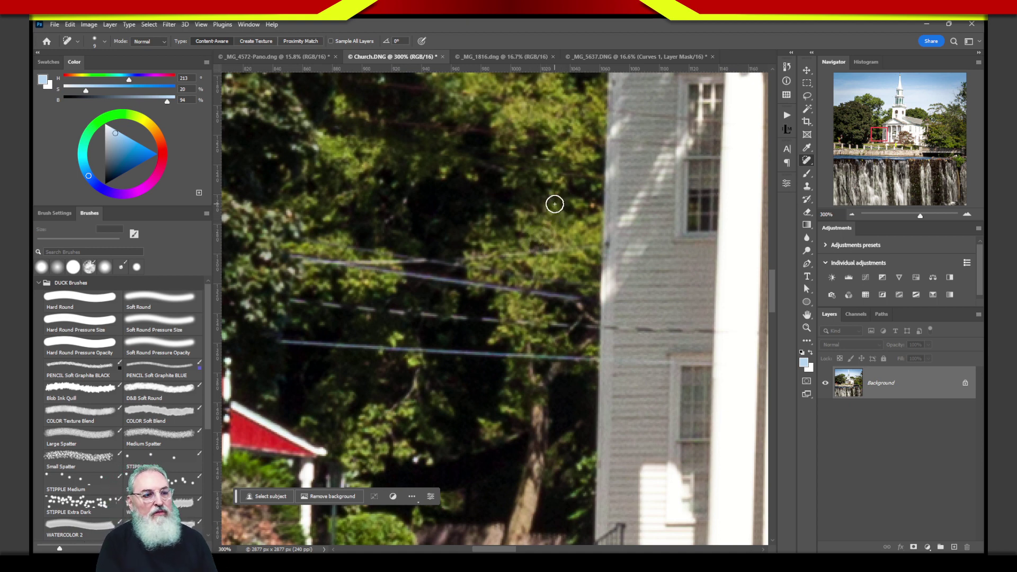
mouse_move(606, 244)
mouse_down()
mouse_move(474, 261)
mouse_move(589, 245)
mouse_up()
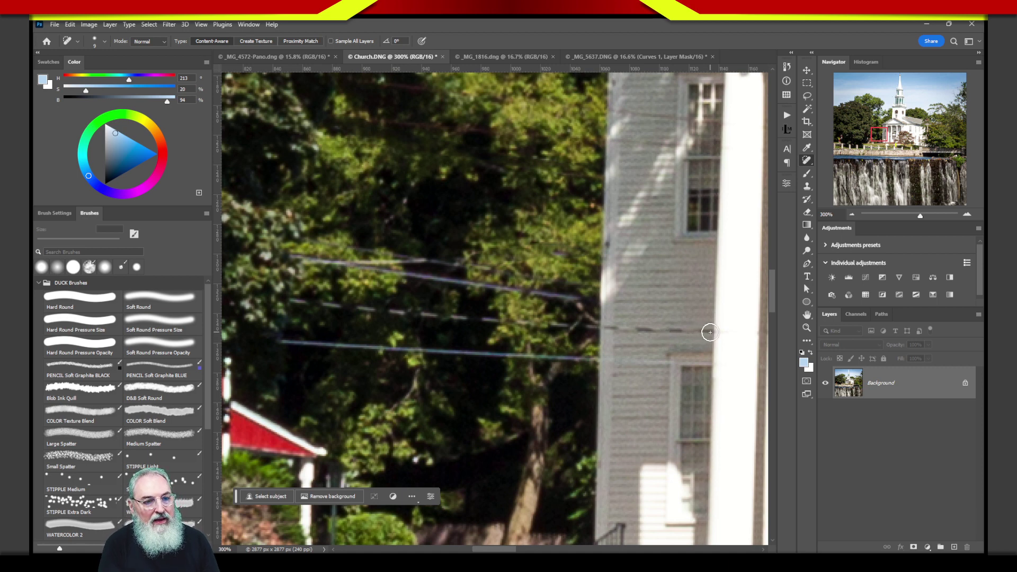
mouse_move(710, 332)
mouse_down()
mouse_move(594, 326)
mouse_move(699, 331)
mouse_move(665, 337)
mouse_up()
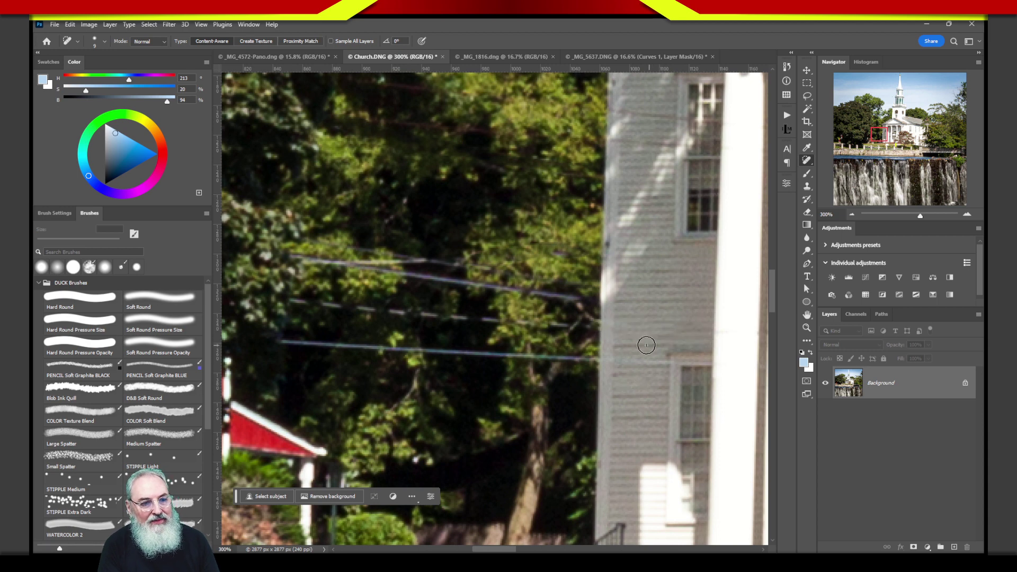
drag(586, 321, 450, 318)
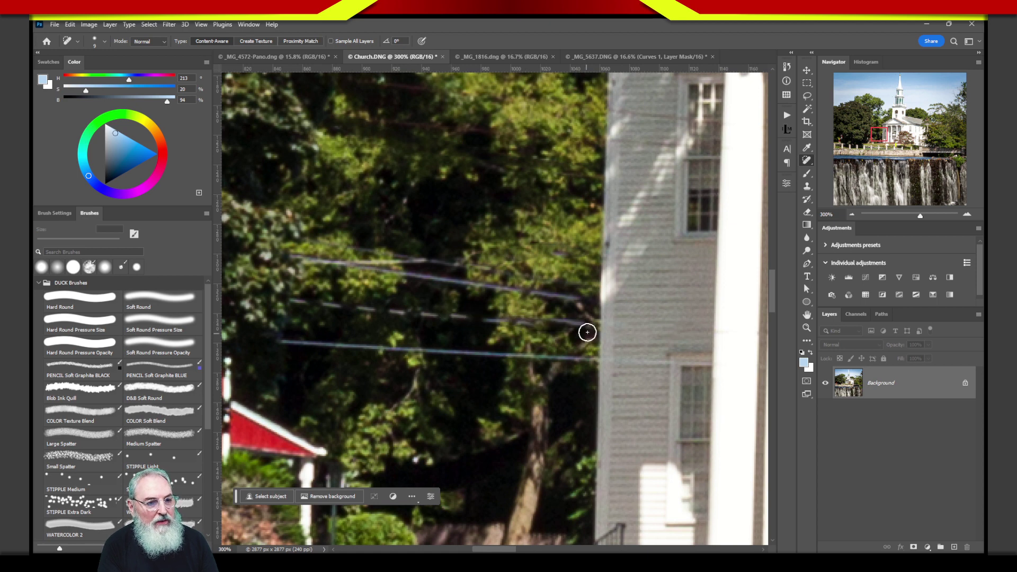
mouse_move(576, 321)
mouse_down()
mouse_move(454, 322)
mouse_move(554, 324)
mouse_move(535, 313)
mouse_move(470, 318)
mouse_up()
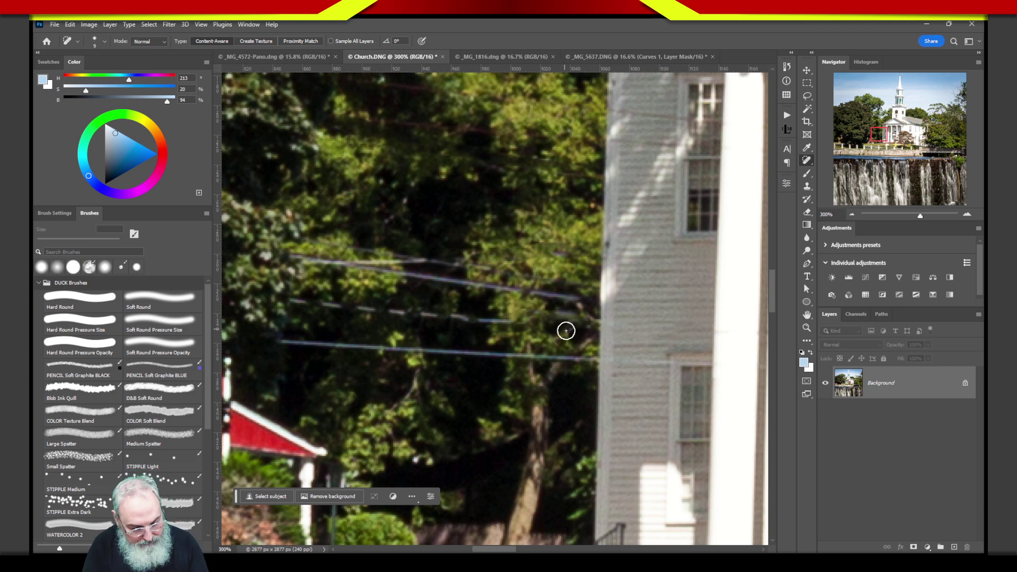
Switch from the Zoom tool back to the Spot Healing Brush.
key(z)
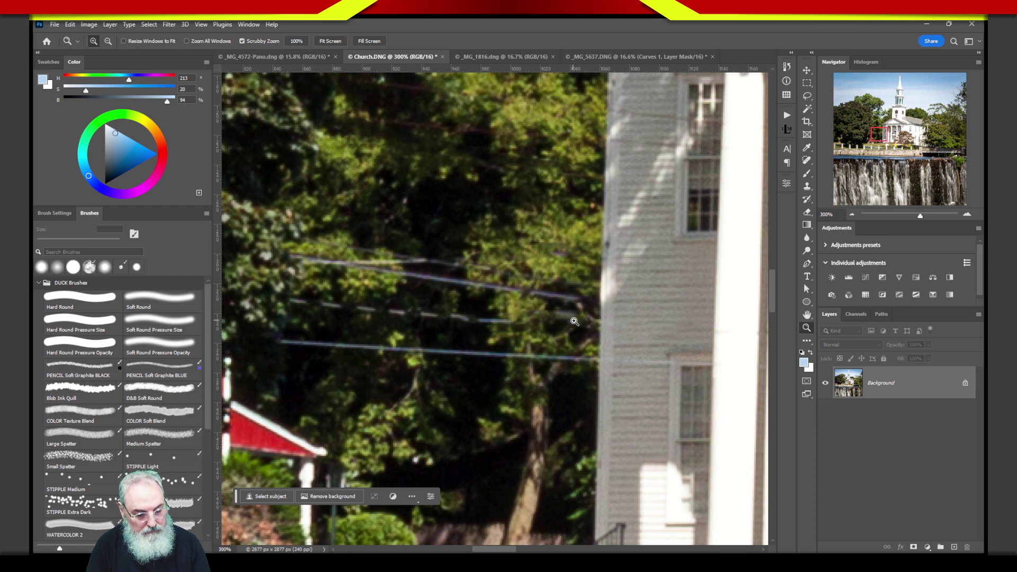
key(v)
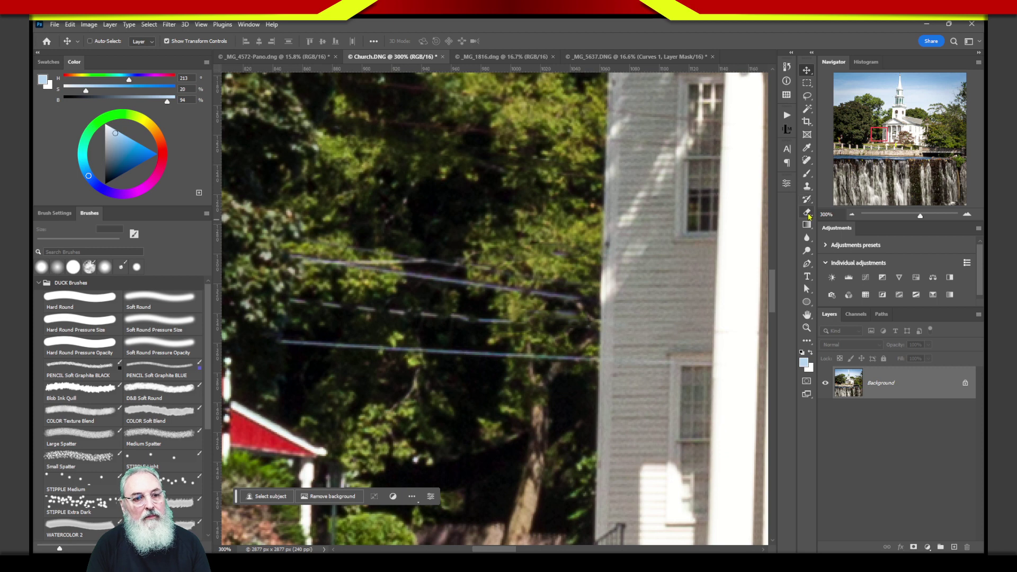
click(806, 161)
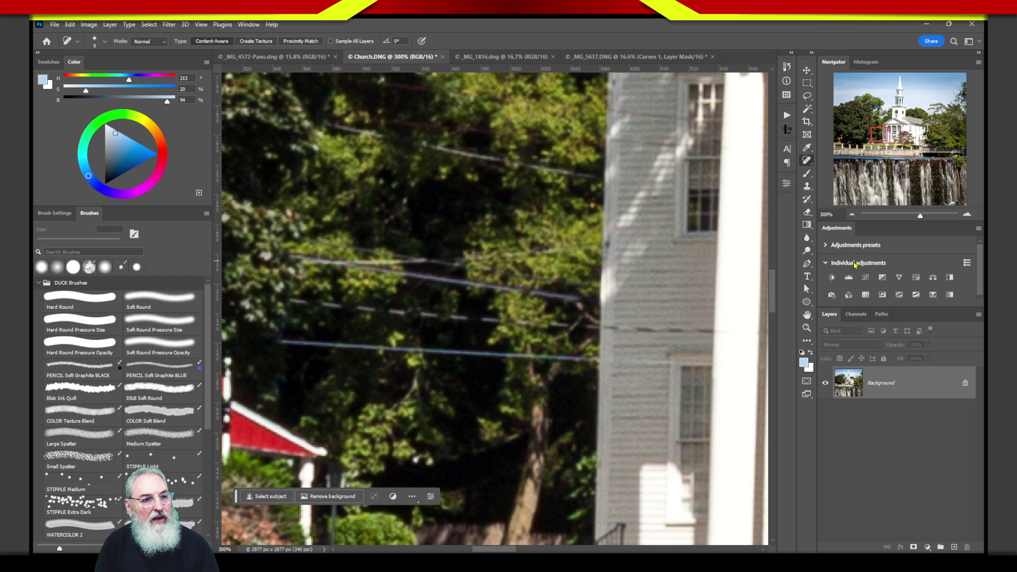
Choose the Remove tool and reduce its brush from 80 to 15 pixels.
click(807, 162)
click(845, 173)
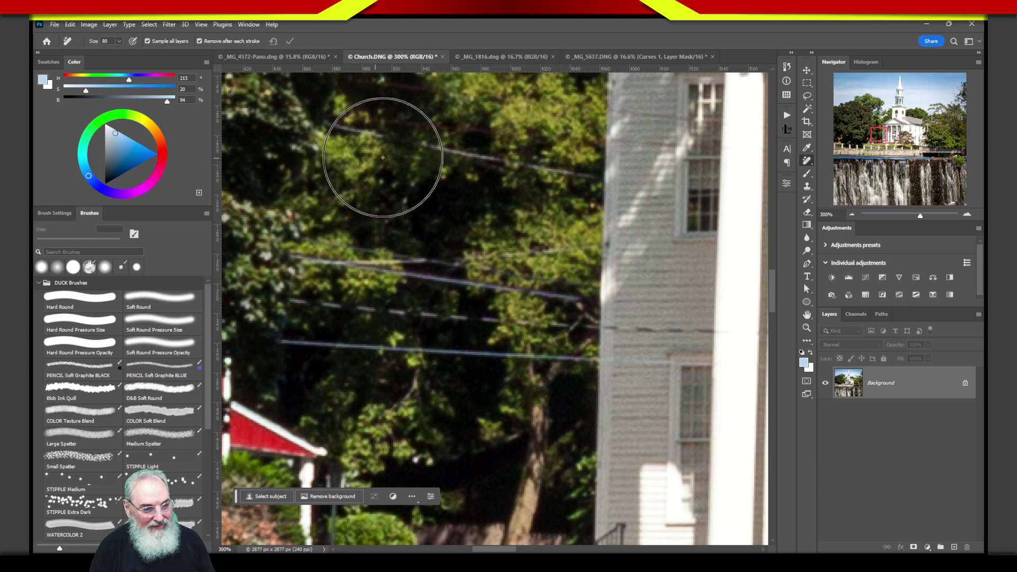
key(bracketleft)
key(bracketleft)
key(bracketleft)
key(bracketleft)
key(bracketleft)
key(bracketleft)
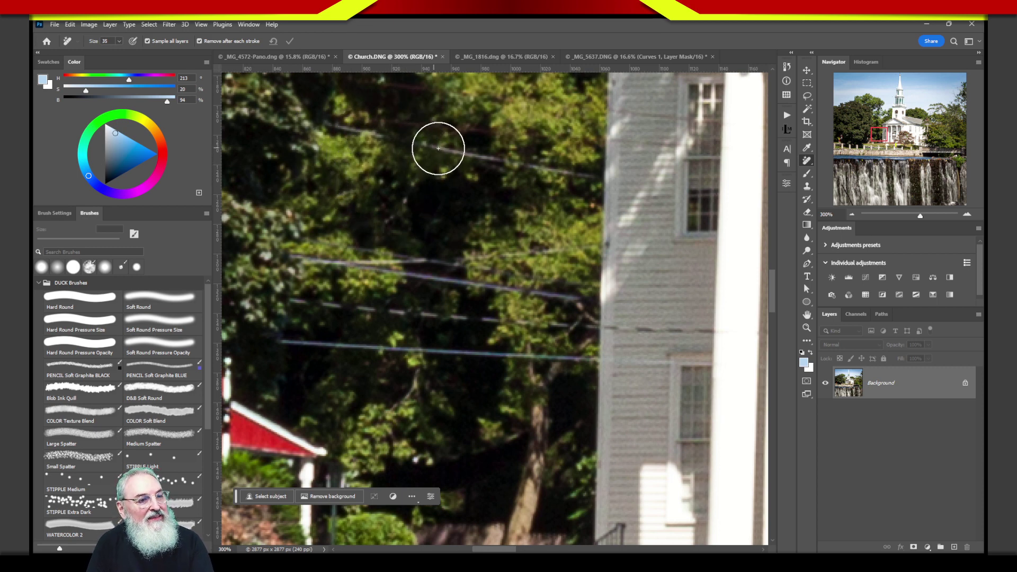
key(bracketleft)
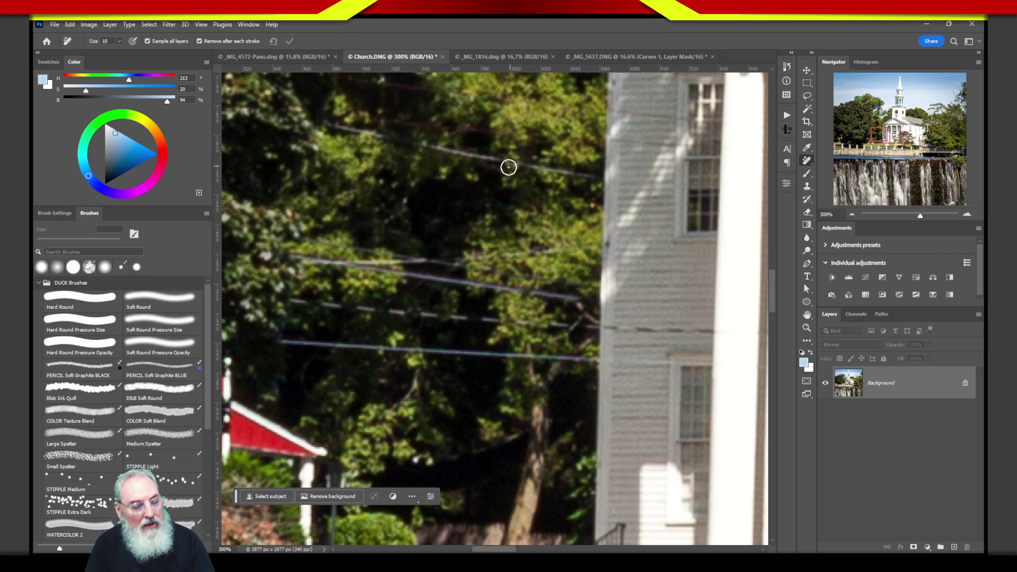
key(bracketright)
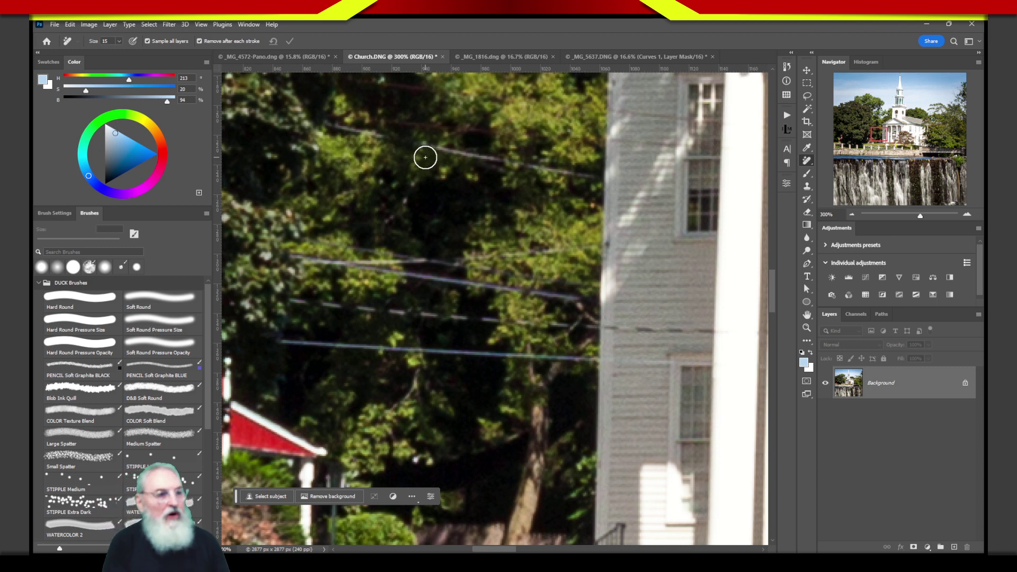
Erase the top power line across the foliage with a size-7 Remove brush.
key(bracketleft)
key(bracketleft)
key(bracketleft)
key(bracketleft)
key(bracketleft)
key(bracketleft)
key(bracketleft)
key(bracketleft)
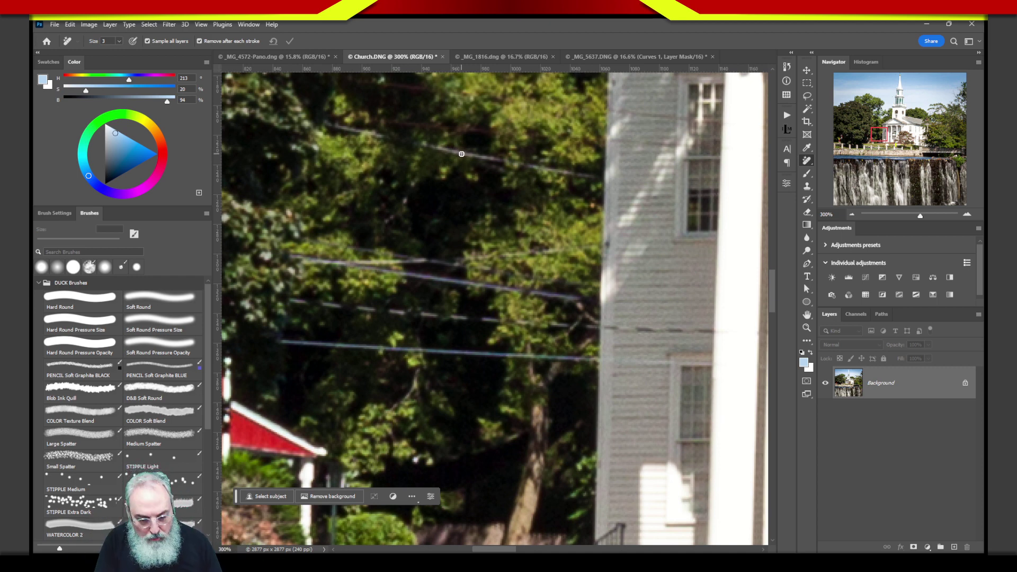
key(bracketright)
key(bracketright)
key(bracketright)
key(bracketright)
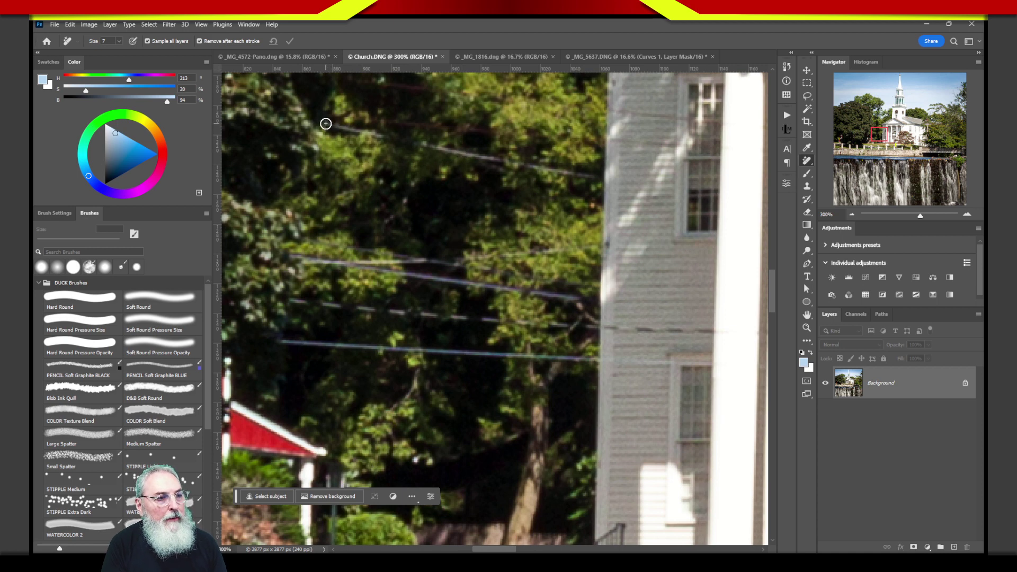
mouse_move(325, 123)
mouse_down()
mouse_move(383, 138)
mouse_move(327, 126)
mouse_move(384, 141)
mouse_up()
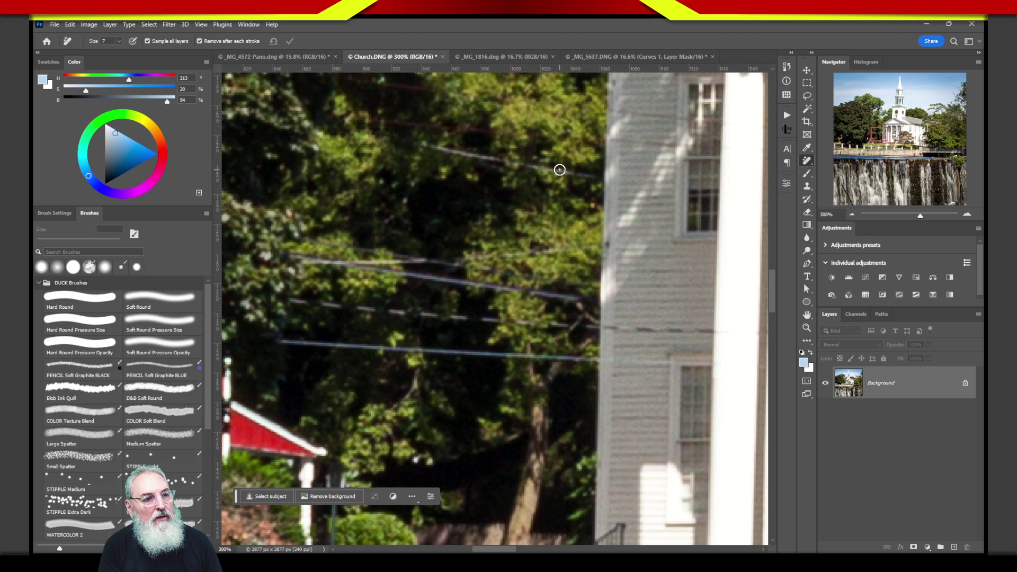
mouse_move(508, 159)
mouse_down()
mouse_move(419, 140)
mouse_move(504, 161)
mouse_up()
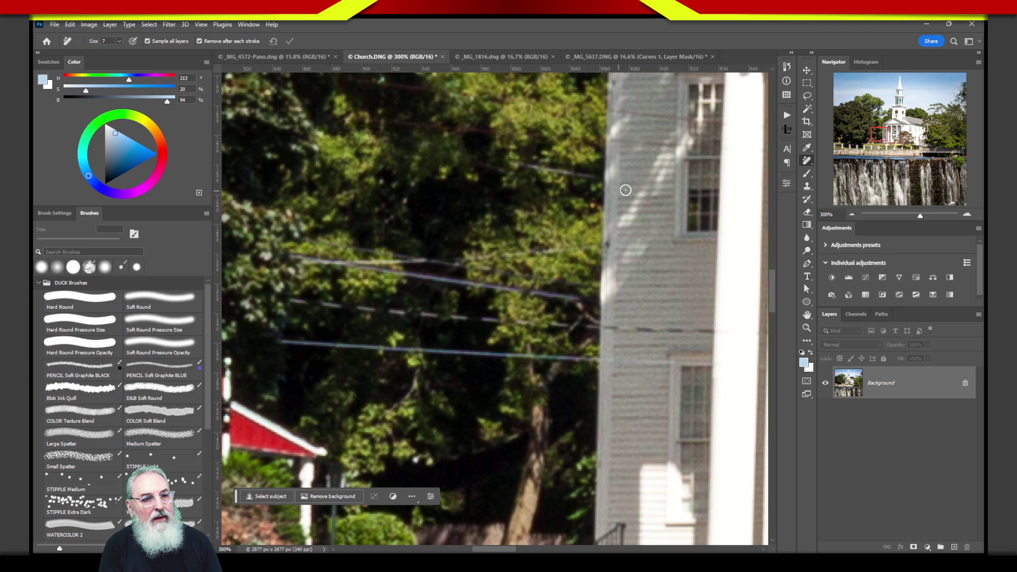
Try the Spot Healing Brush on the leftover wire near the building edge, then undo it.
right_click(807, 165)
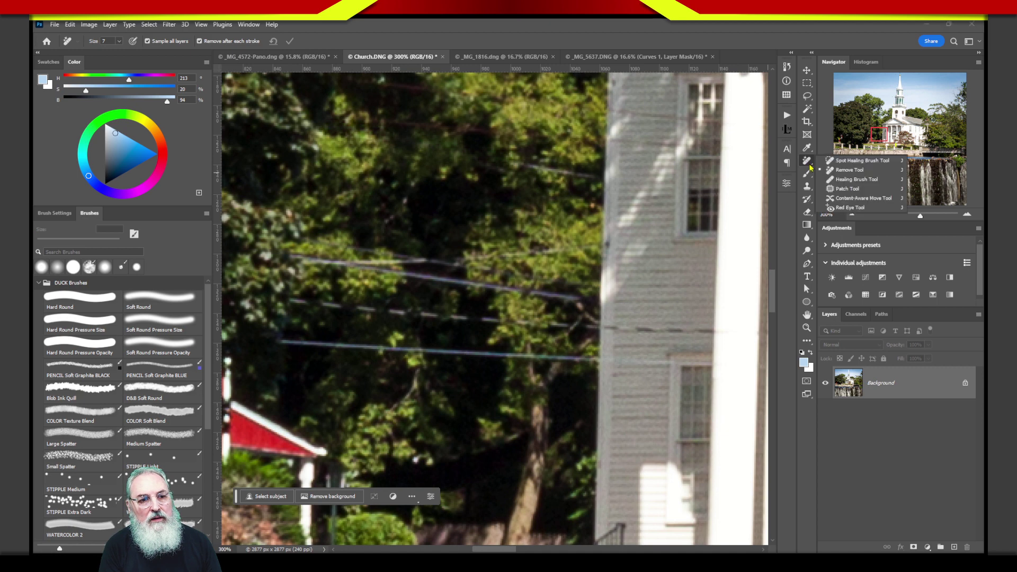
click(842, 160)
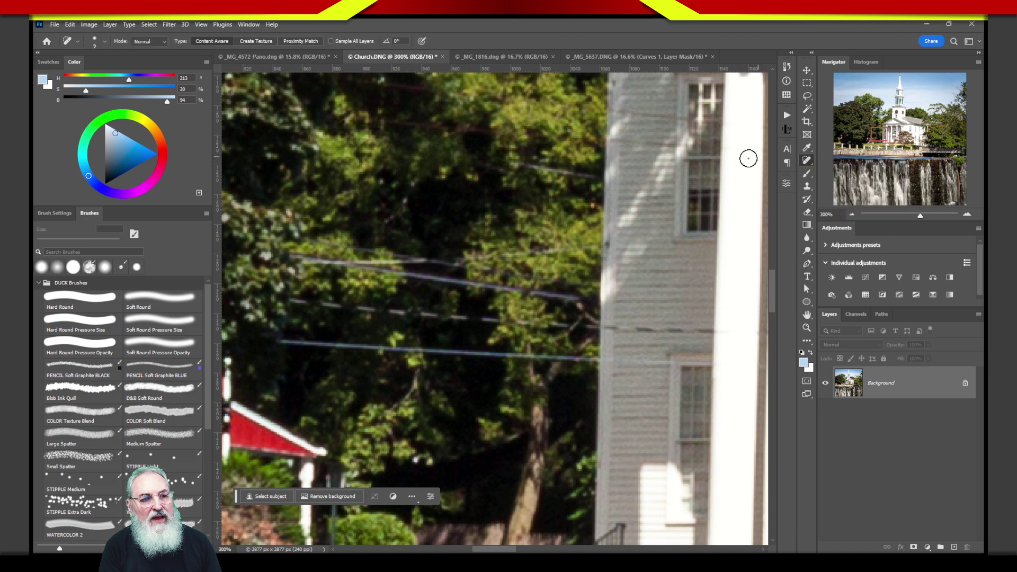
drag(594, 176, 510, 164)
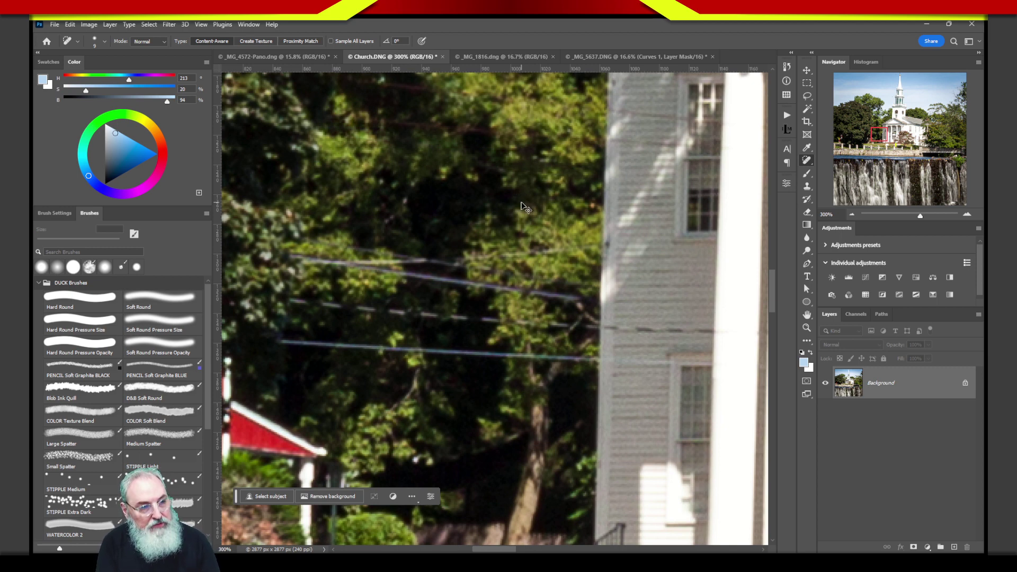
key(ctrl+z)
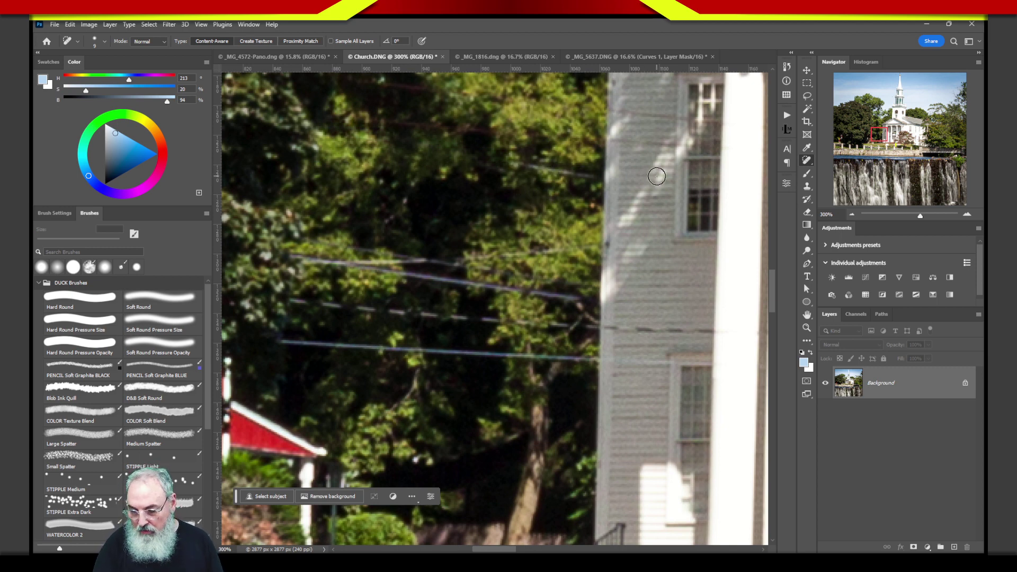
Switch back to the Remove tool and erase the leftover wire piece near the church.
right_click(809, 162)
click(847, 171)
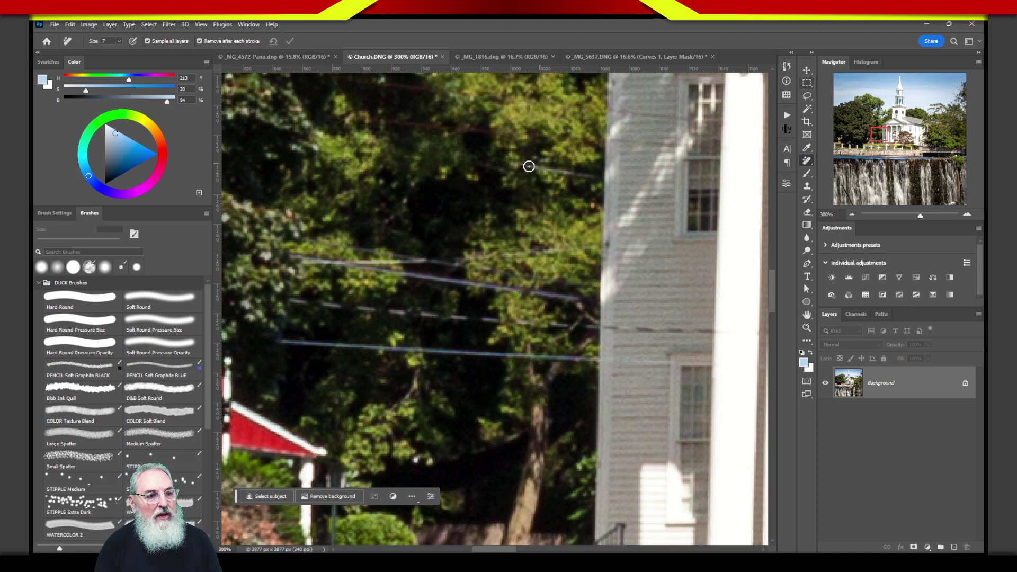
mouse_move(503, 163)
mouse_down()
mouse_move(592, 178)
mouse_move(530, 165)
mouse_up()
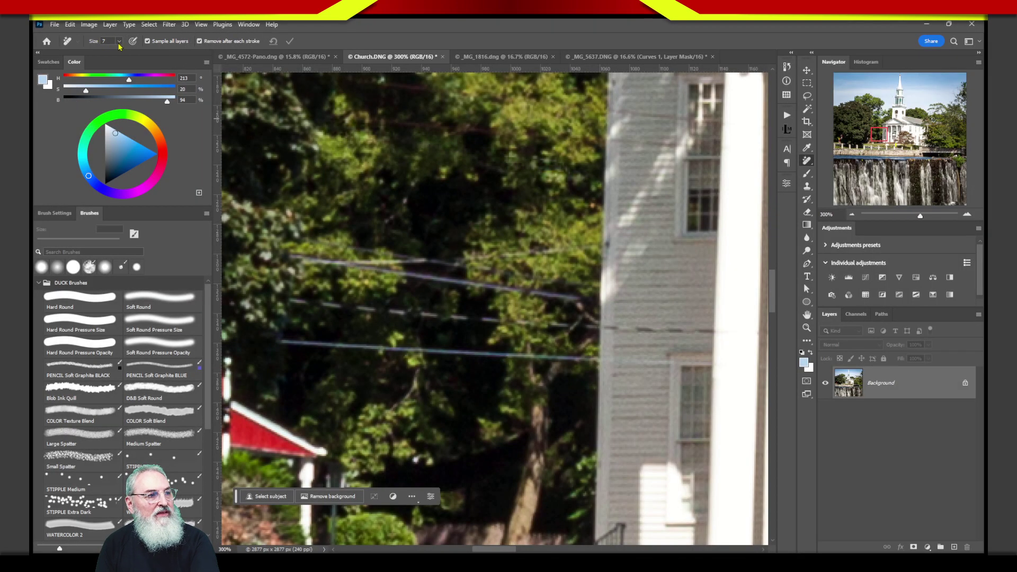
Adjust the Remove brush size up and down, settling at 9.
mouse_move(118, 45)
mouse_down()
mouse_move(132, 59)
mouse_move(121, 56)
mouse_up()
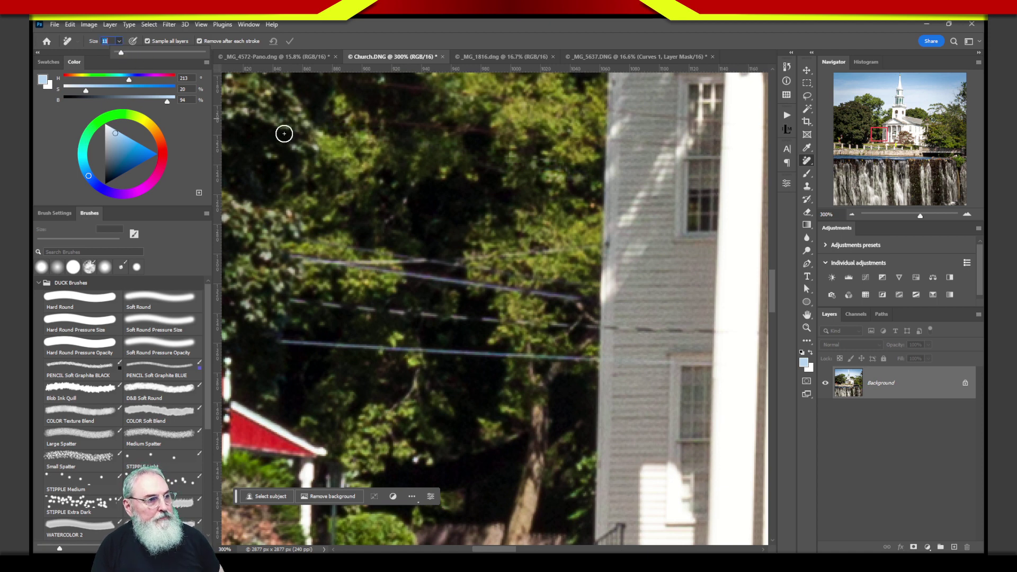
click(195, 144)
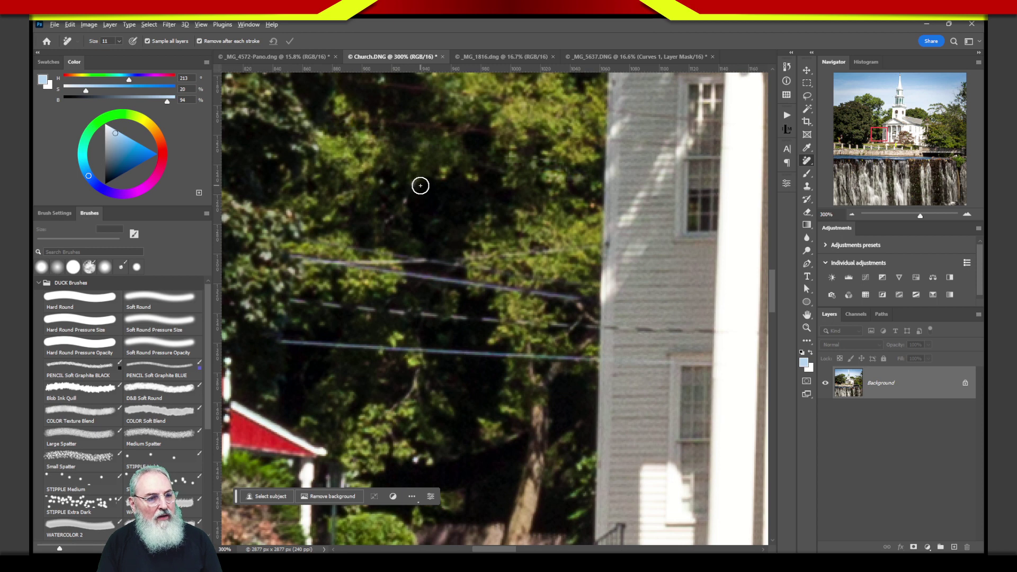
mouse_move(419, 190)
mouse_down()
mouse_move(439, 187)
mouse_move(382, 186)
mouse_move(448, 196)
mouse_move(374, 177)
mouse_up()
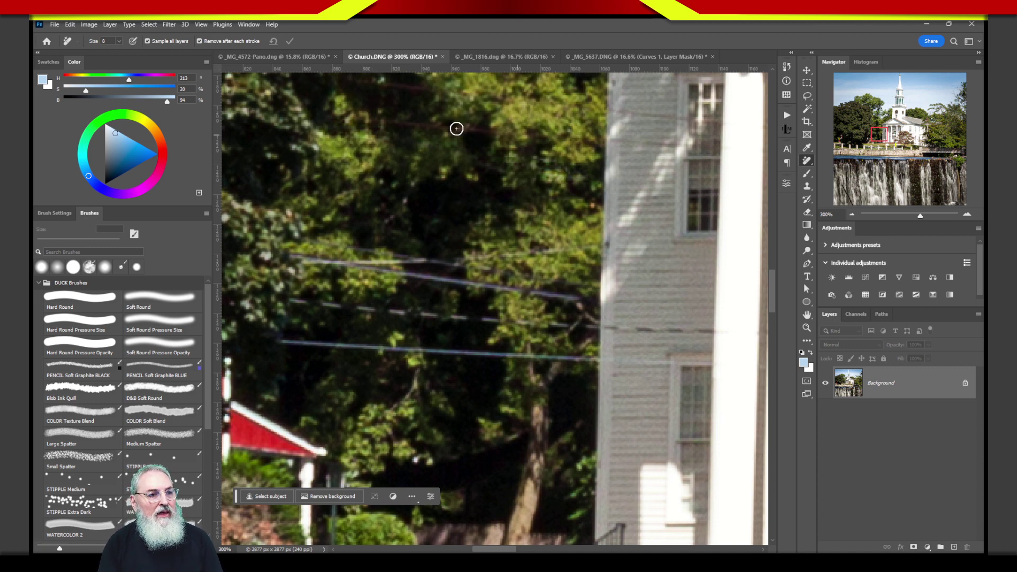
drag(450, 218, 428, 217)
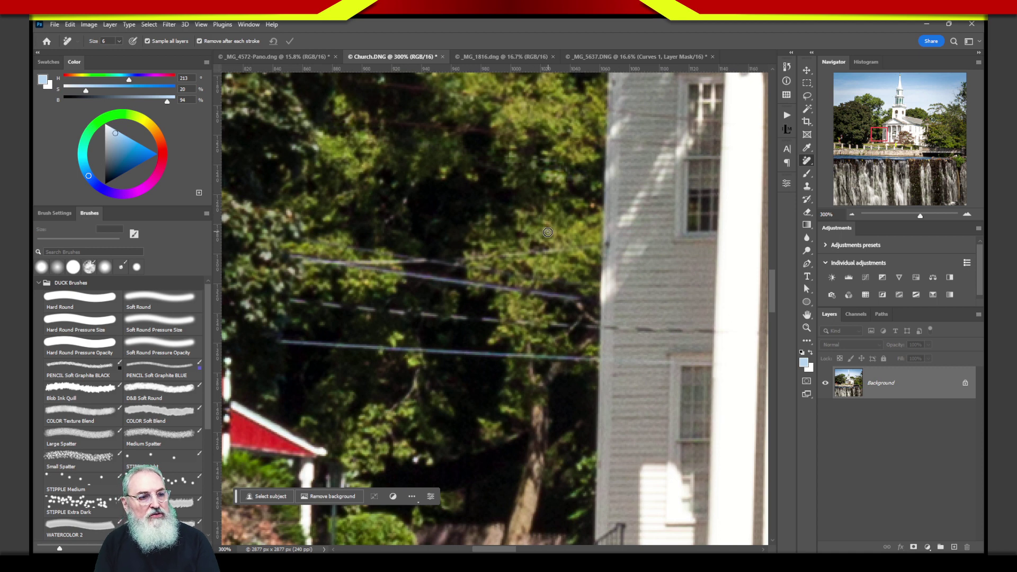
key(bracketright)
key(bracketright)
key(bracketright)
key(bracketright)
key(bracketright)
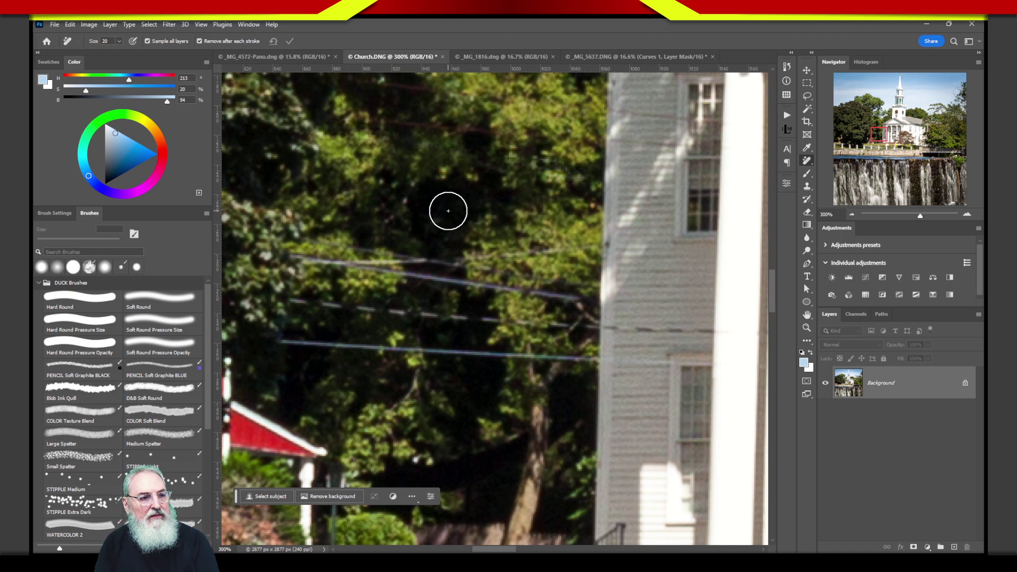
key(bracketright)
key(bracketright)
key(bracketright)
key(bracketright)
key(bracketright)
key(bracketleft)
key(bracketleft)
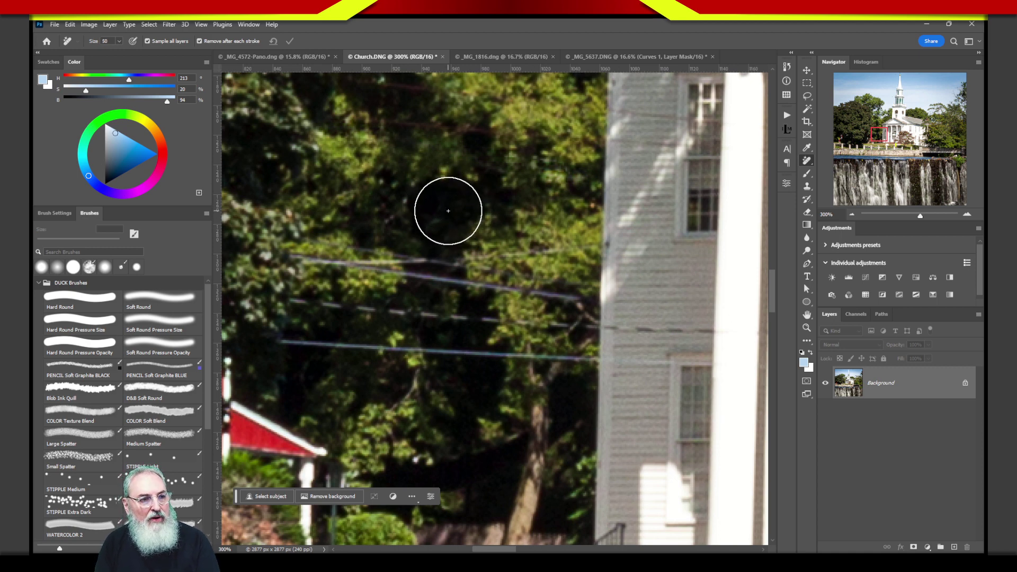
key(bracketleft)
key(bracketleft)
key(bracketleft)
key(bracketleft)
key(bracketleft)
key(bracketleft)
key(bracketleft)
key(bracketleft)
key(bracketleft)
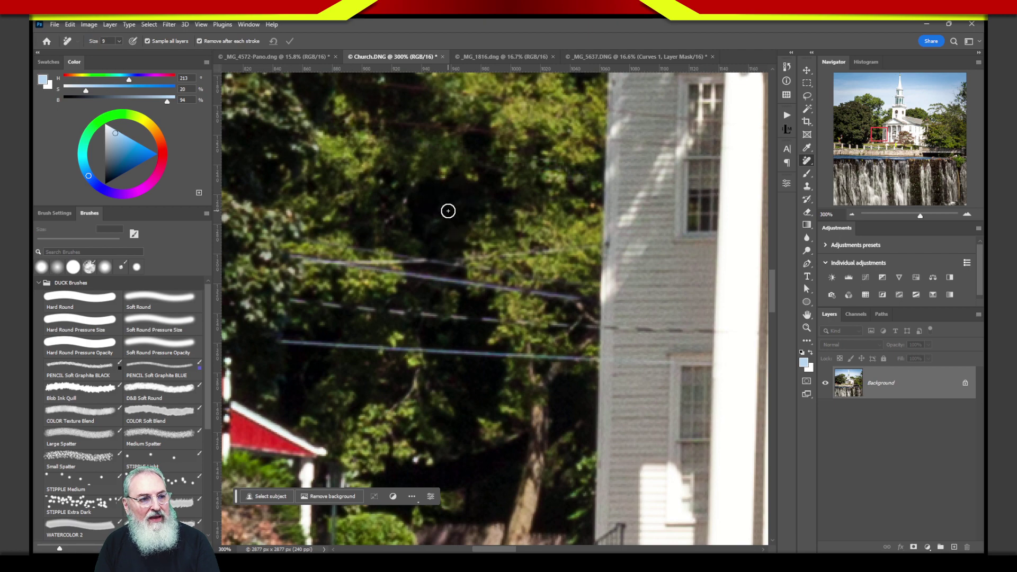
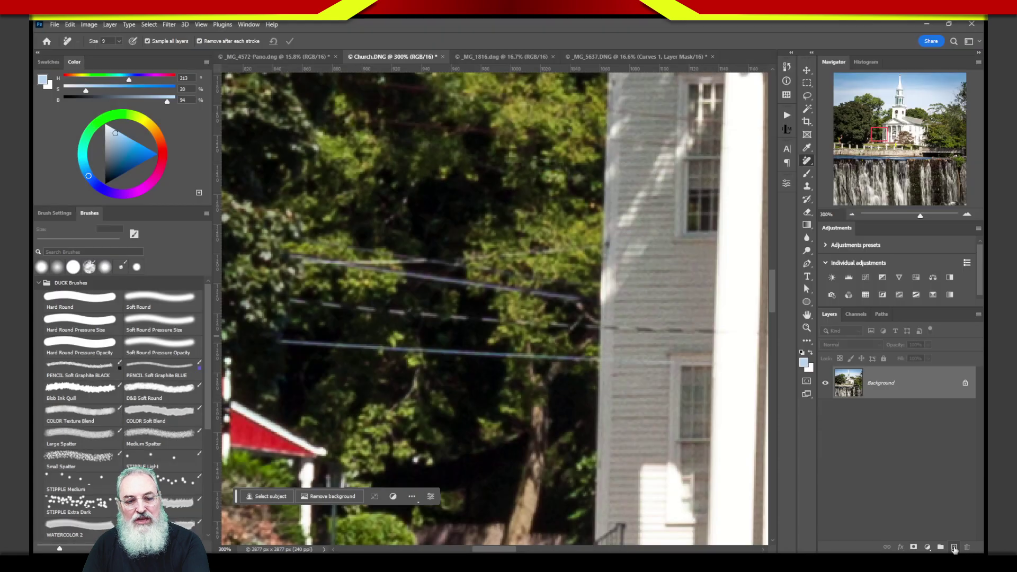
Add an empty layer, turn off Sample All Layers, and try a Remove stroke over the wires.
click(953, 547)
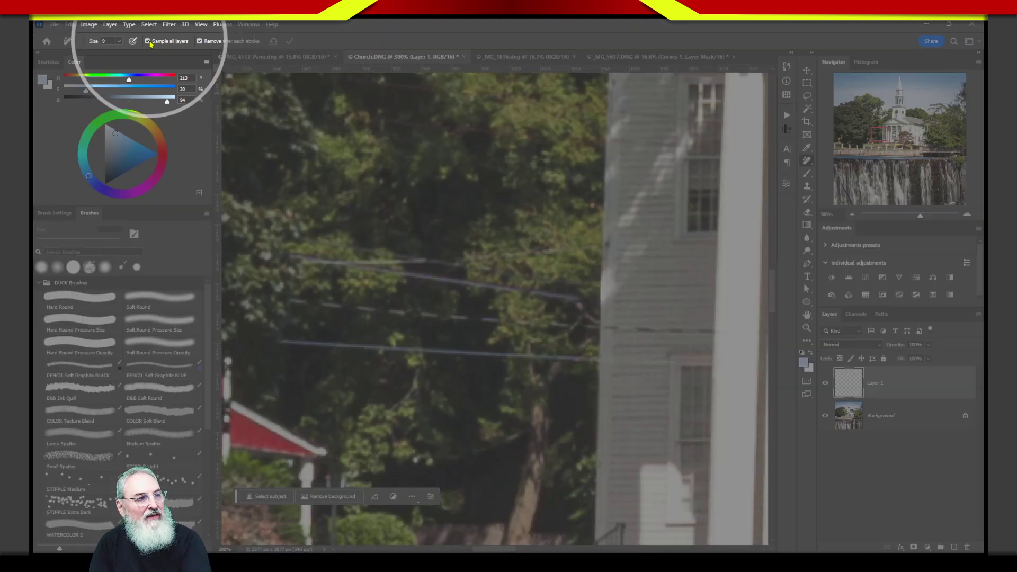
click(148, 42)
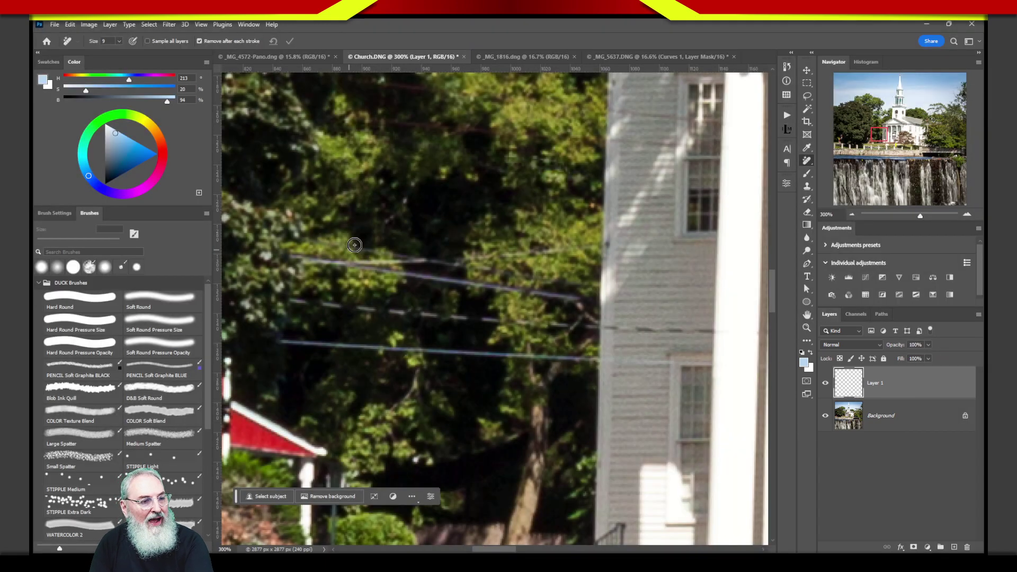
mouse_move(351, 245)
mouse_down()
mouse_move(555, 250)
mouse_move(405, 184)
mouse_move(490, 125)
mouse_move(471, 184)
mouse_move(368, 272)
mouse_move(356, 194)
mouse_up()
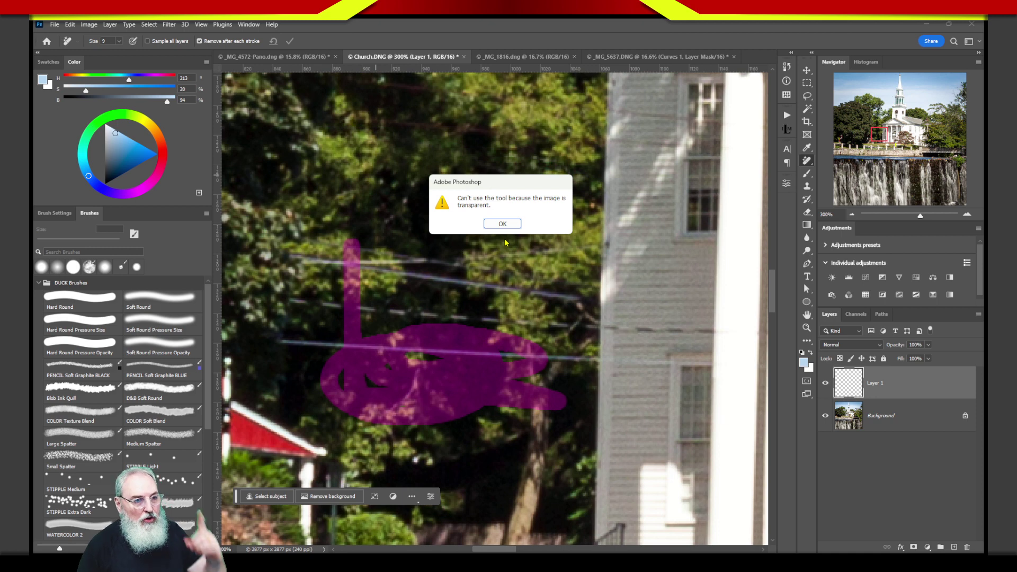
Dismiss the warning, re-enable Sample All Layers, and paint out the upper wire across the trees.
click(502, 223)
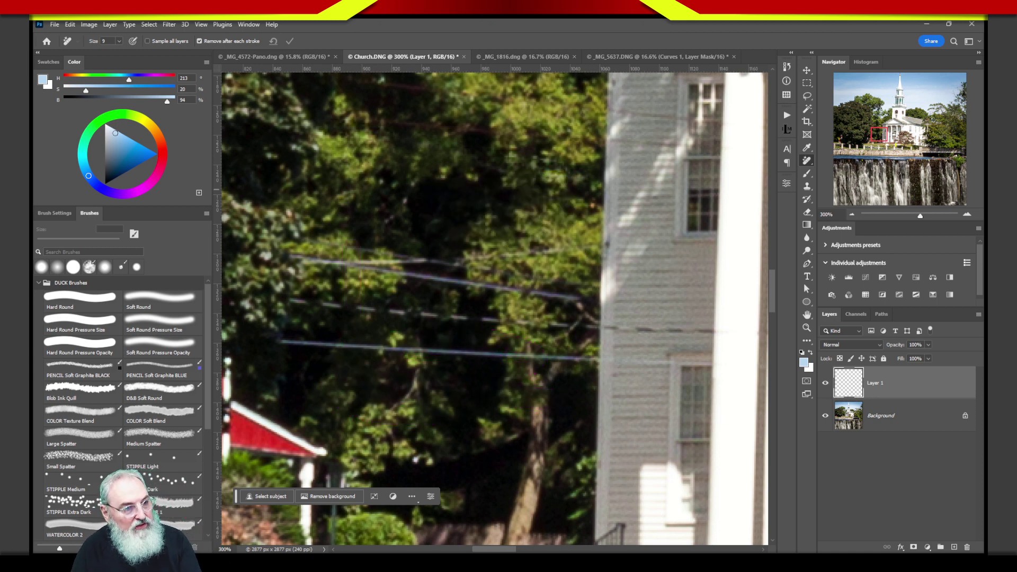
click(147, 41)
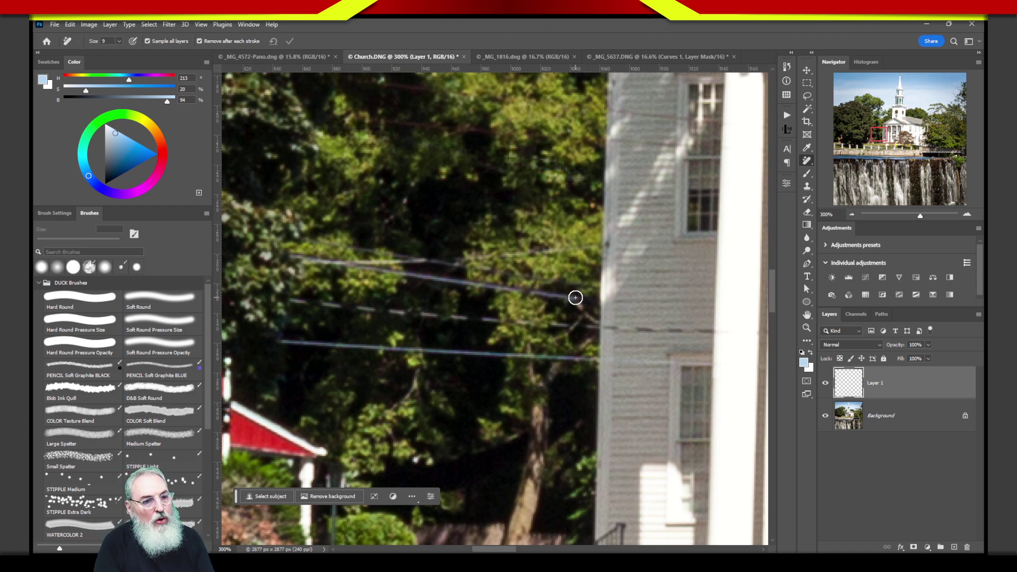
mouse_move(573, 295)
mouse_down()
mouse_move(293, 259)
mouse_move(352, 268)
mouse_up()
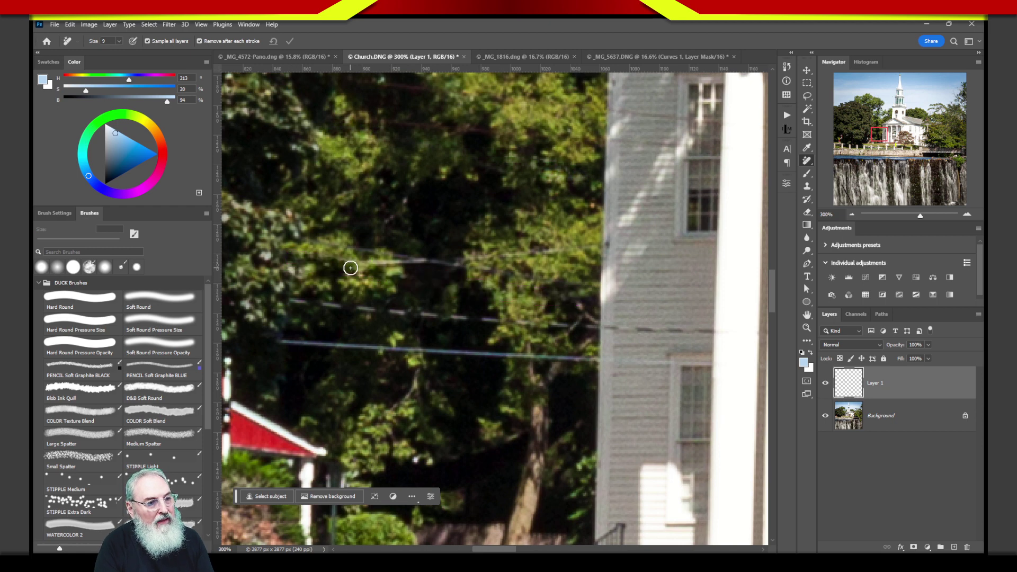
drag(436, 258, 364, 262)
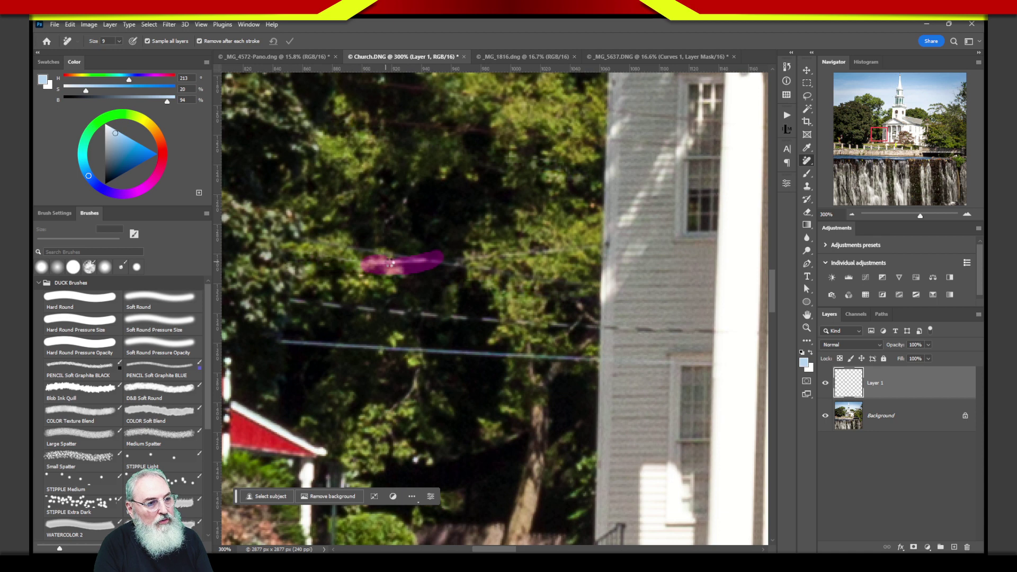
drag(460, 266, 336, 239)
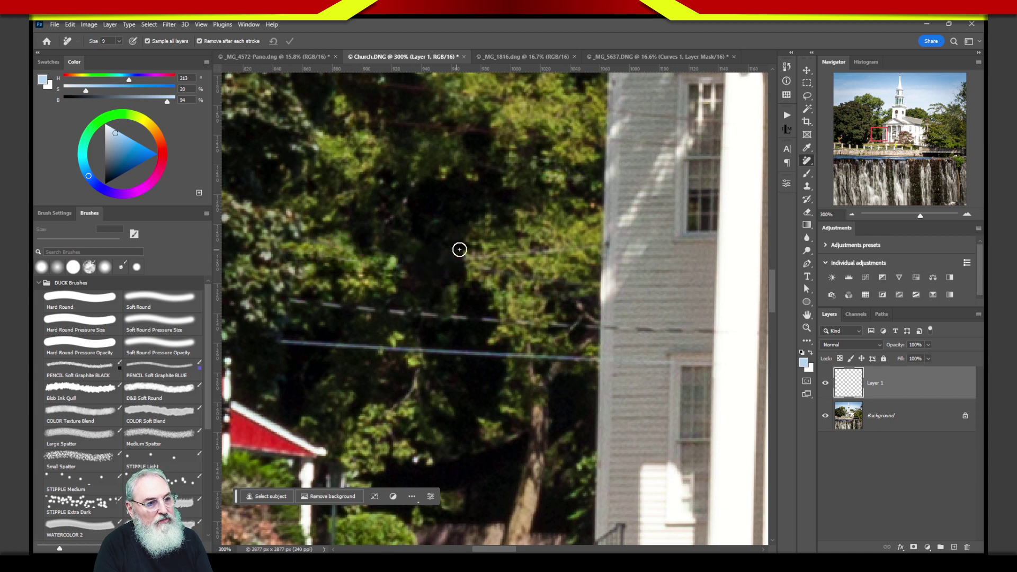
drag(595, 244, 468, 258)
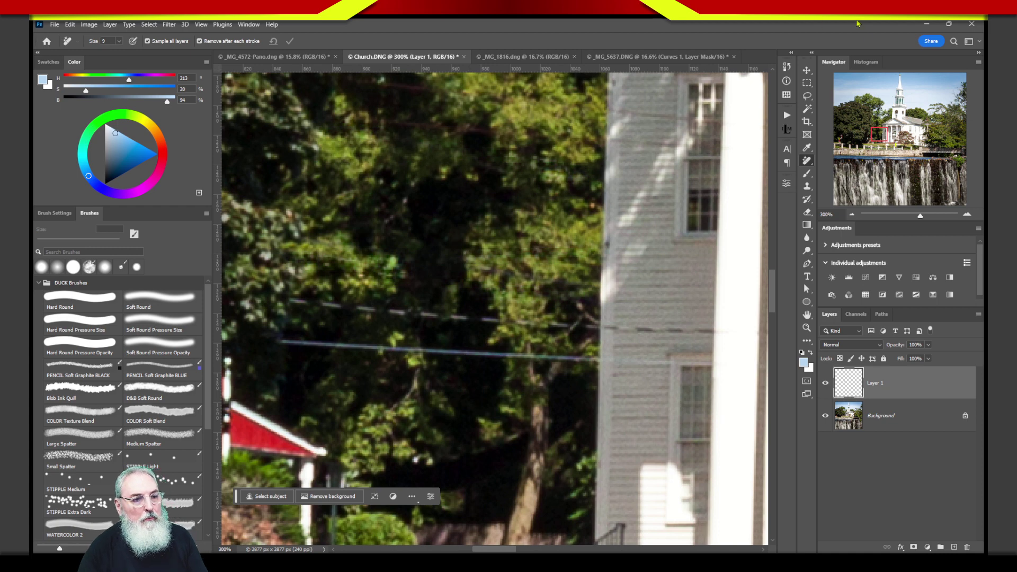
Toggle Layer 1's visibility repeatedly to compare the wire fix with the original.
click(827, 387)
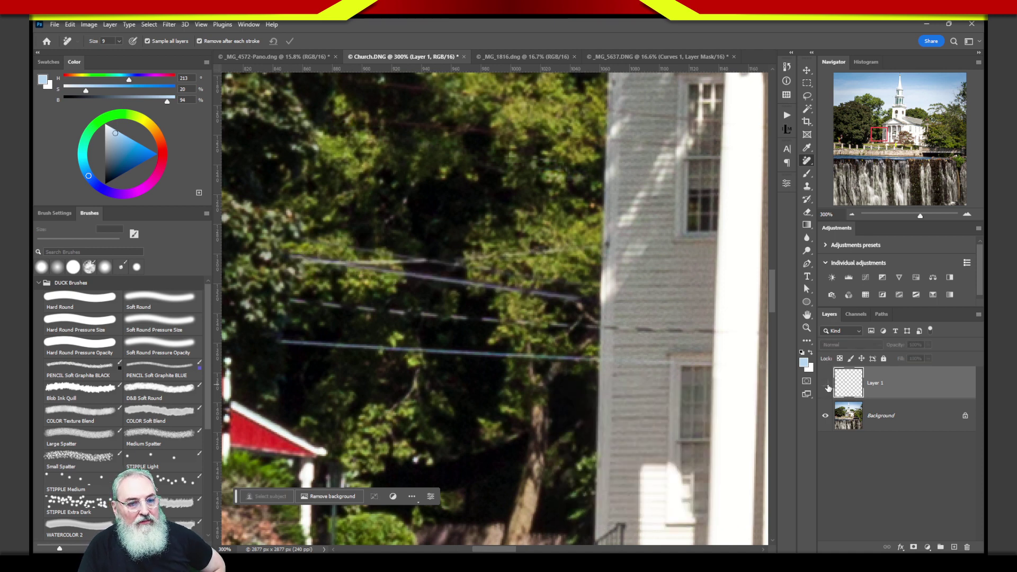
click(826, 384)
click(826, 391)
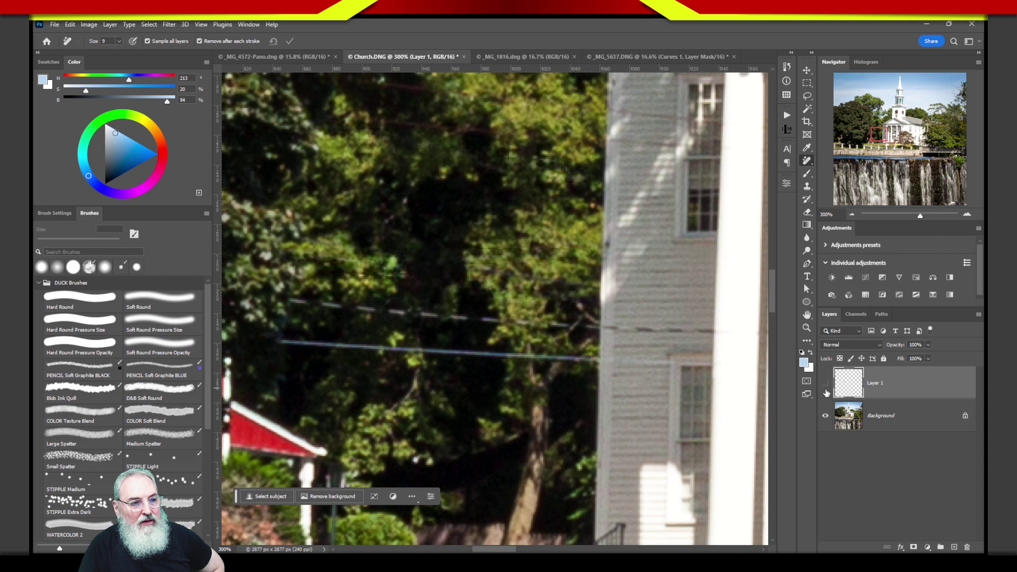
click(826, 390)
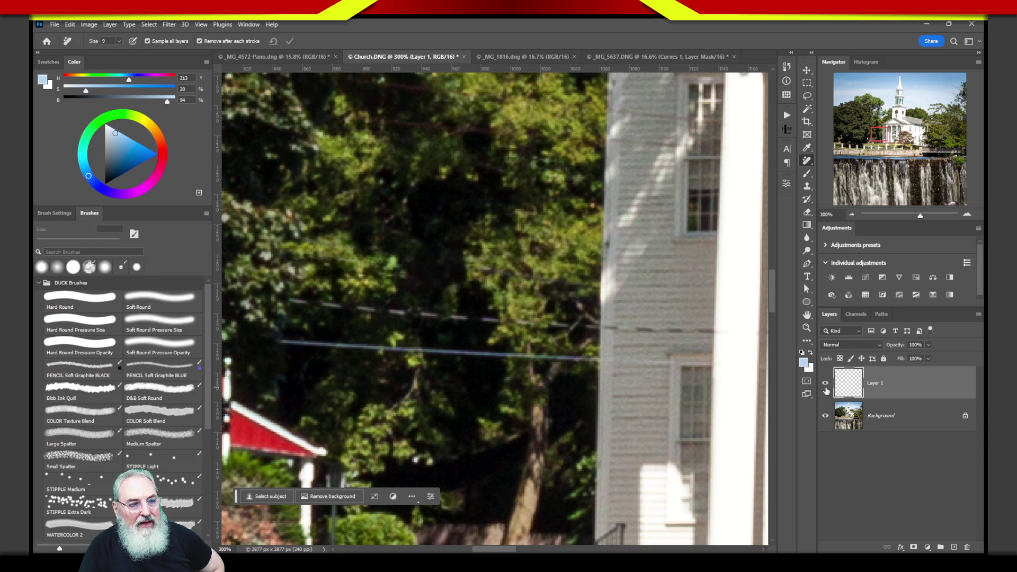
click(826, 389)
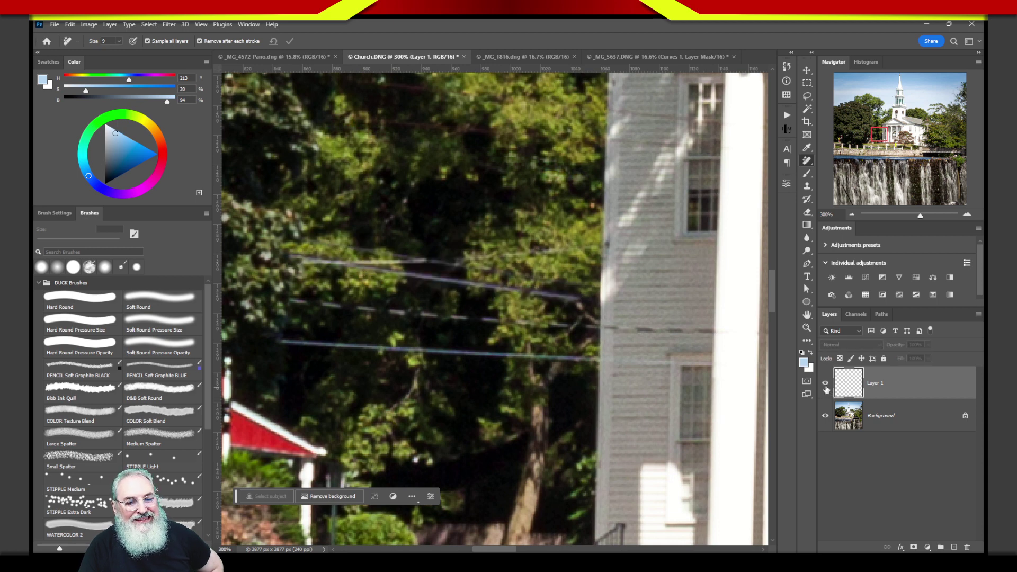
click(826, 389)
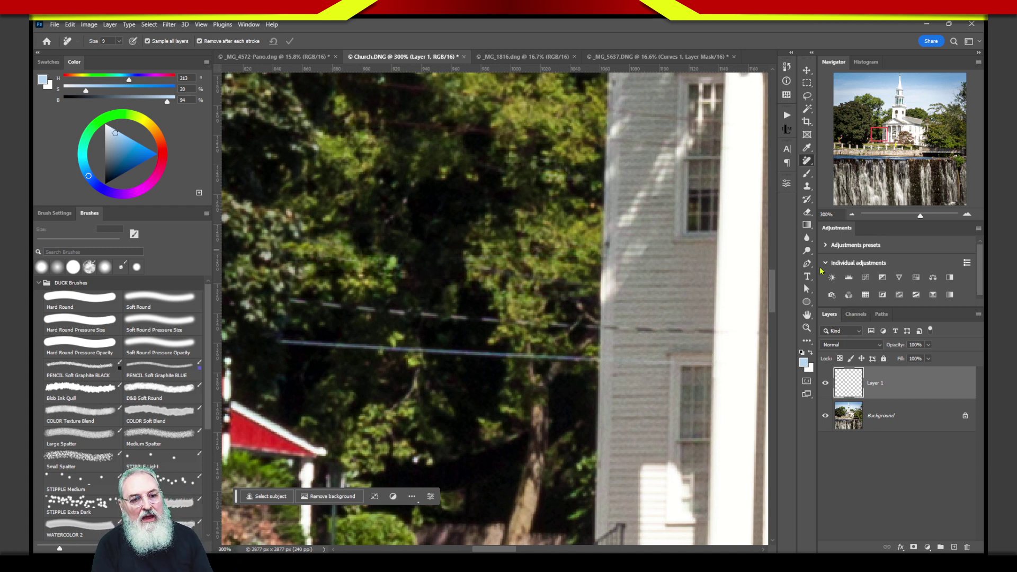
Use the Eraser on Layer 1 to wipe away the upper-wire fix.
click(807, 213)
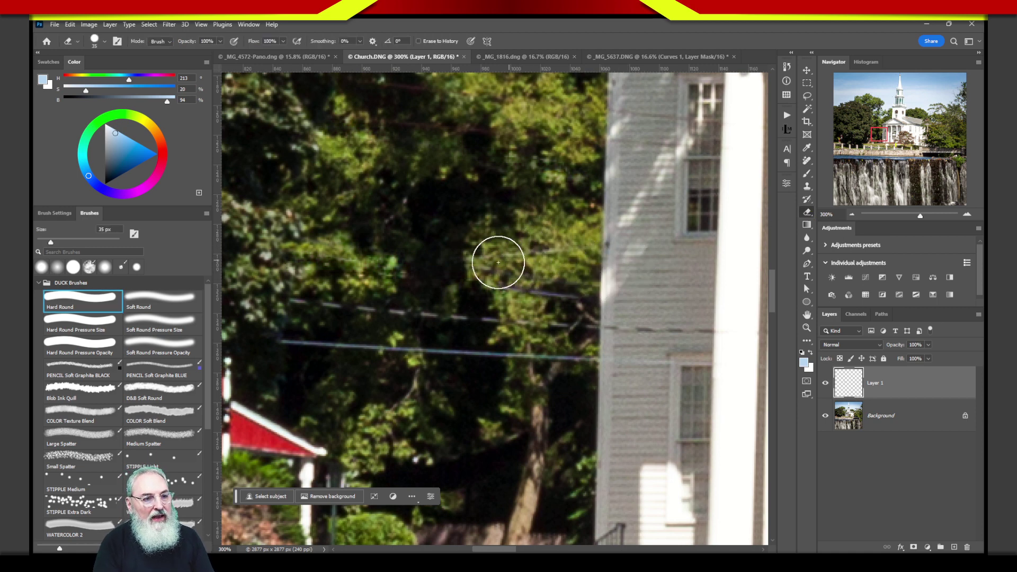
drag(497, 263, 570, 289)
mouse_move(438, 275)
mouse_down()
mouse_move(340, 268)
mouse_move(445, 269)
mouse_move(319, 250)
mouse_move(368, 246)
mouse_move(278, 249)
mouse_up()
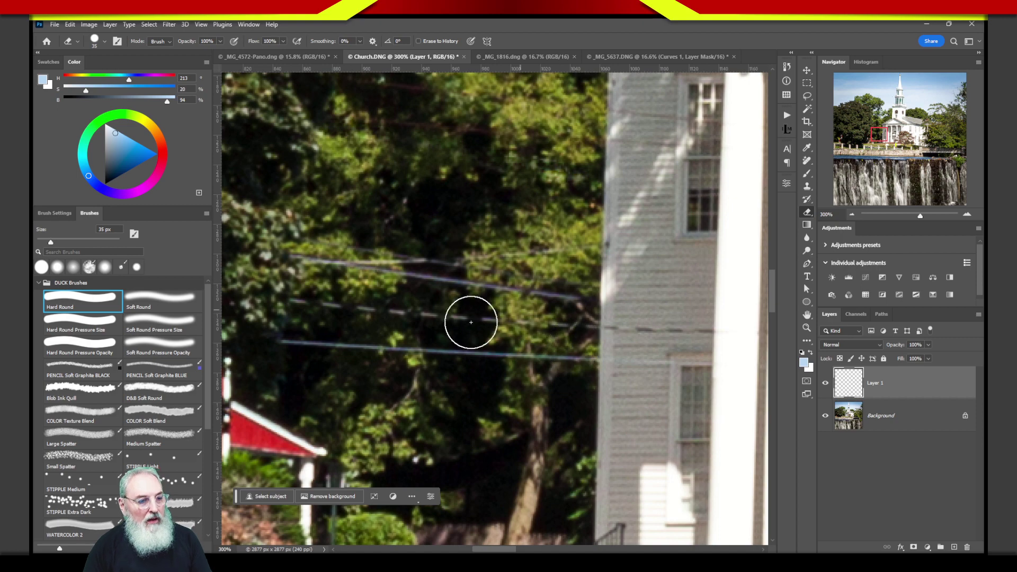
mouse_move(481, 357)
mouse_down()
mouse_move(415, 265)
mouse_move(389, 271)
mouse_up()
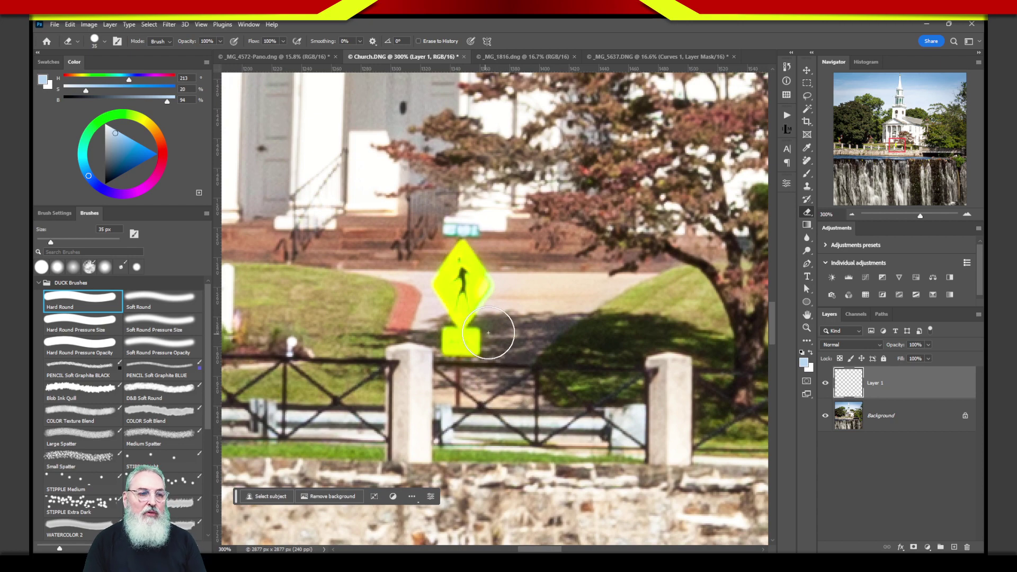
Shrink the brush to 15 px, fit the image, and zoom in on the yellow pedestrian sign.
key(bracketleft)
key(bracketleft)
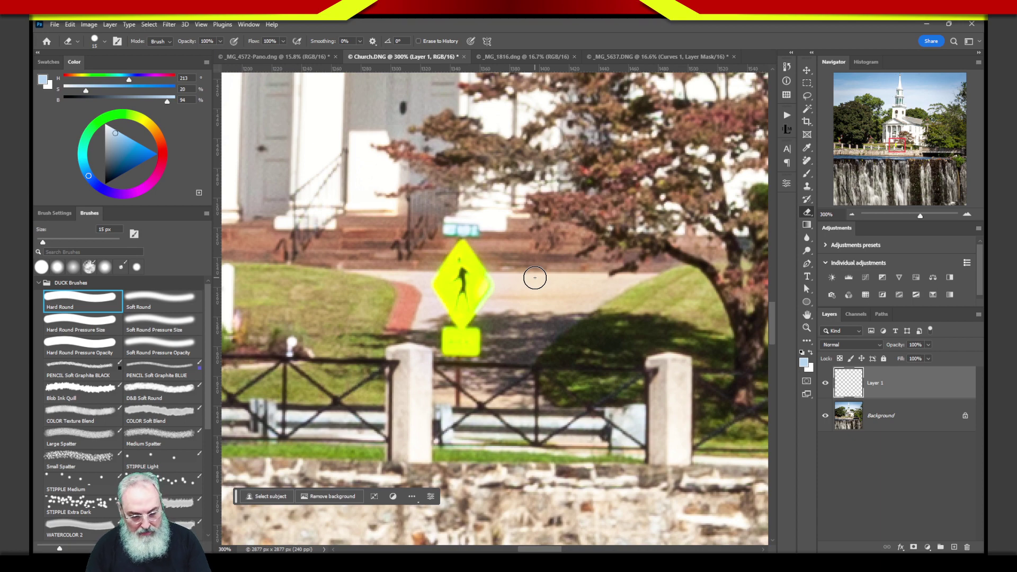
key(ctrl+0)
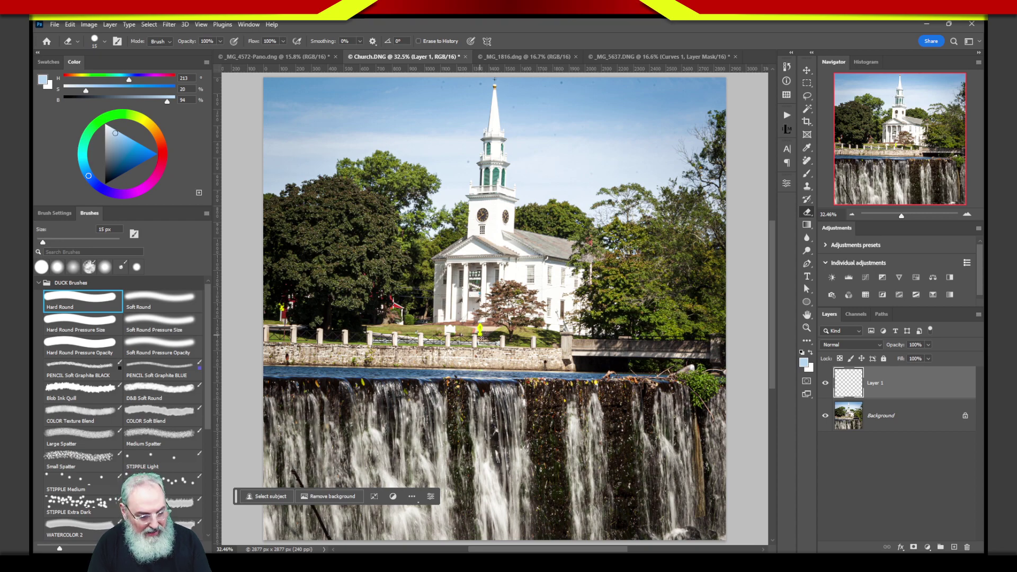
key(z)
drag(478, 328, 550, 349)
key(e)
drag(490, 330, 469, 273)
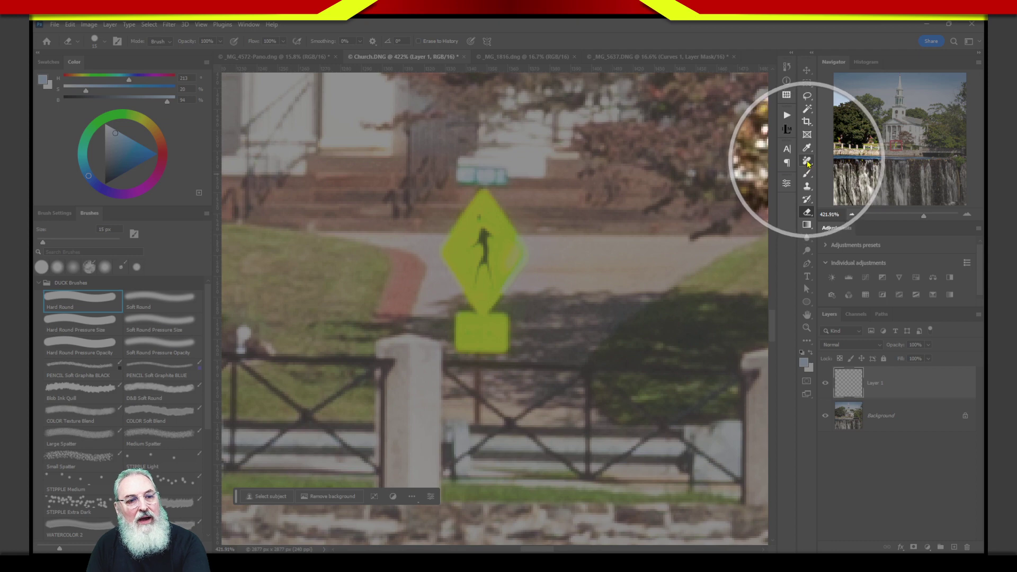
Paint over the upper-left edge and top of the yellow sign with the Remove tool.
click(807, 162)
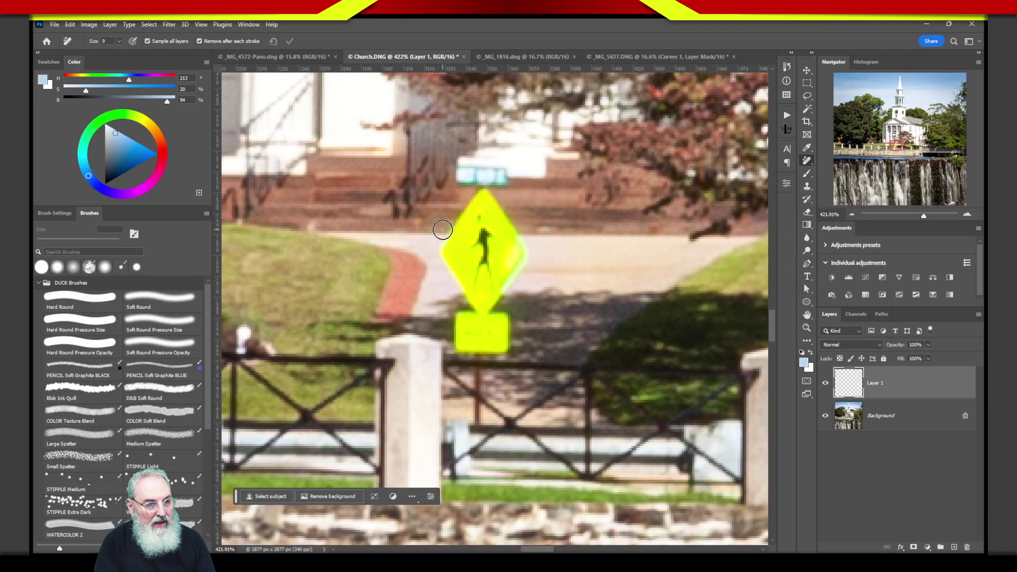
mouse_move(483, 189)
mouse_down()
mouse_move(441, 241)
mouse_move(440, 257)
mouse_move(473, 303)
mouse_move(453, 284)
mouse_move(477, 306)
mouse_move(446, 329)
mouse_move(455, 353)
mouse_move(513, 348)
mouse_move(510, 313)
mouse_move(480, 308)
mouse_move(506, 329)
mouse_move(479, 345)
mouse_move(462, 337)
mouse_move(495, 325)
mouse_move(491, 295)
mouse_move(528, 249)
mouse_move(517, 230)
mouse_up()
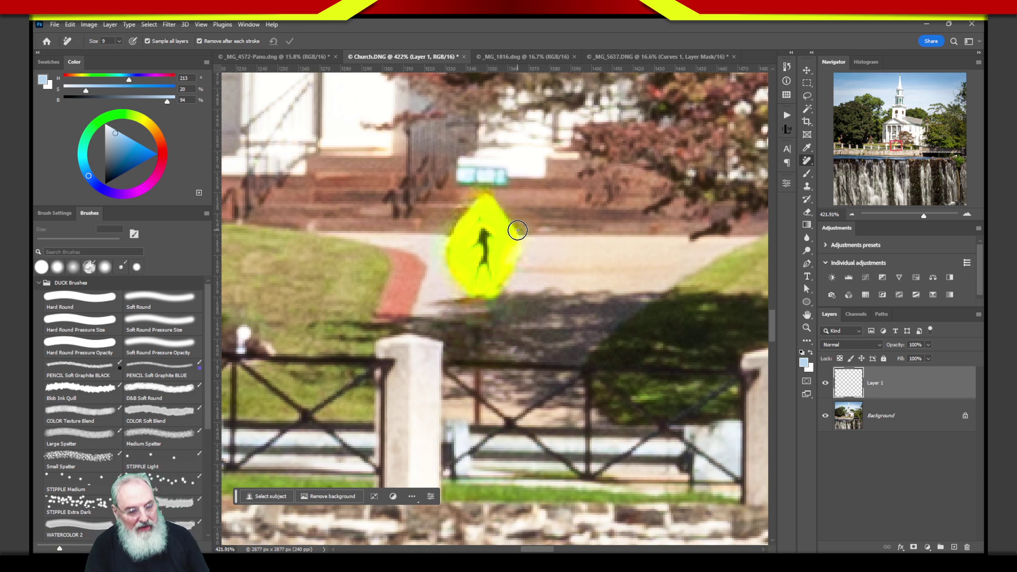
mouse_move(517, 230)
mouse_down()
mouse_move(487, 187)
mouse_move(466, 199)
mouse_move(438, 260)
mouse_move(477, 305)
mouse_move(519, 252)
mouse_move(522, 232)
mouse_move(480, 204)
mouse_move(513, 242)
mouse_move(470, 222)
mouse_move(502, 257)
mouse_move(496, 271)
mouse_move(463, 241)
mouse_move(451, 251)
mouse_move(484, 286)
mouse_up()
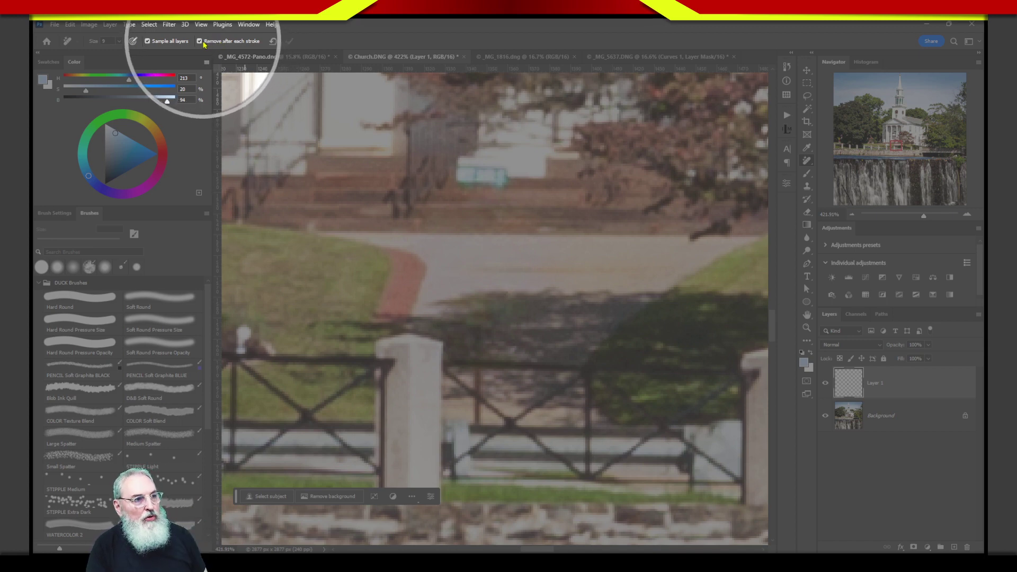
Turn off Remove After Each Stroke so removal waits to be applied.
click(200, 41)
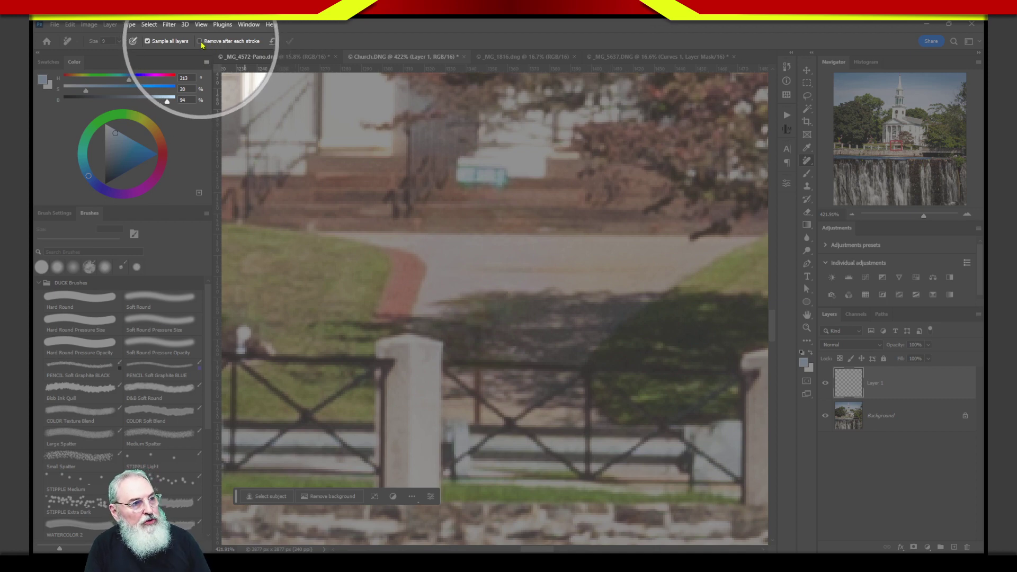
click(216, 44)
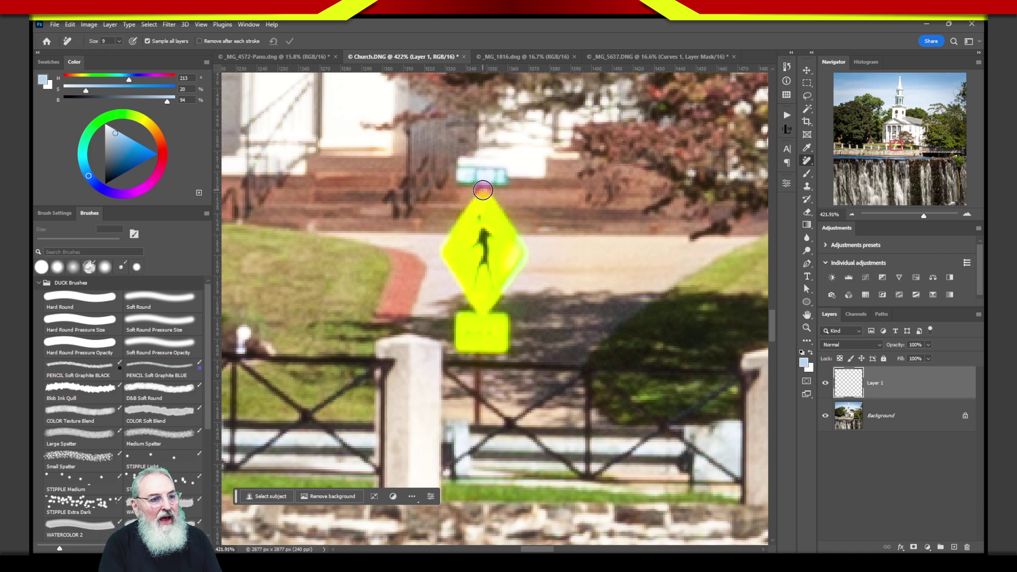
Paint around the yellow sign and its plaque, then apply the removal.
mouse_move(483, 190)
mouse_down()
mouse_move(445, 252)
mouse_move(482, 192)
mouse_move(489, 217)
mouse_move(447, 263)
mouse_move(500, 214)
mouse_move(499, 224)
mouse_move(460, 277)
mouse_move(507, 225)
mouse_move(464, 295)
mouse_move(517, 236)
mouse_move(476, 306)
mouse_move(490, 294)
mouse_move(524, 247)
mouse_move(472, 316)
mouse_up()
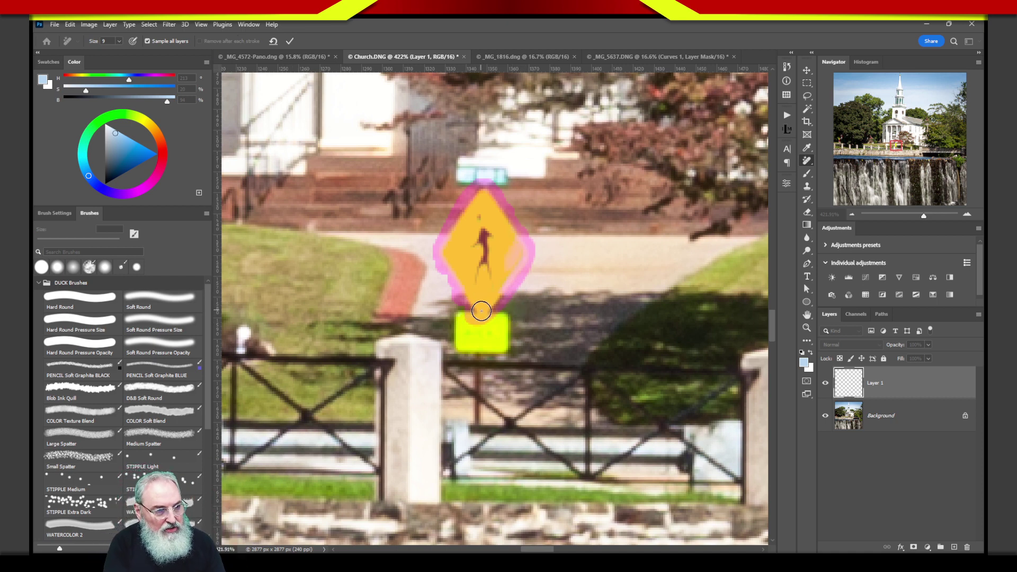
mouse_move(482, 312)
mouse_down()
mouse_move(452, 316)
mouse_move(451, 346)
mouse_move(501, 353)
mouse_move(511, 341)
mouse_move(508, 314)
mouse_move(463, 325)
mouse_move(497, 328)
mouse_move(500, 336)
mouse_move(476, 329)
mouse_up()
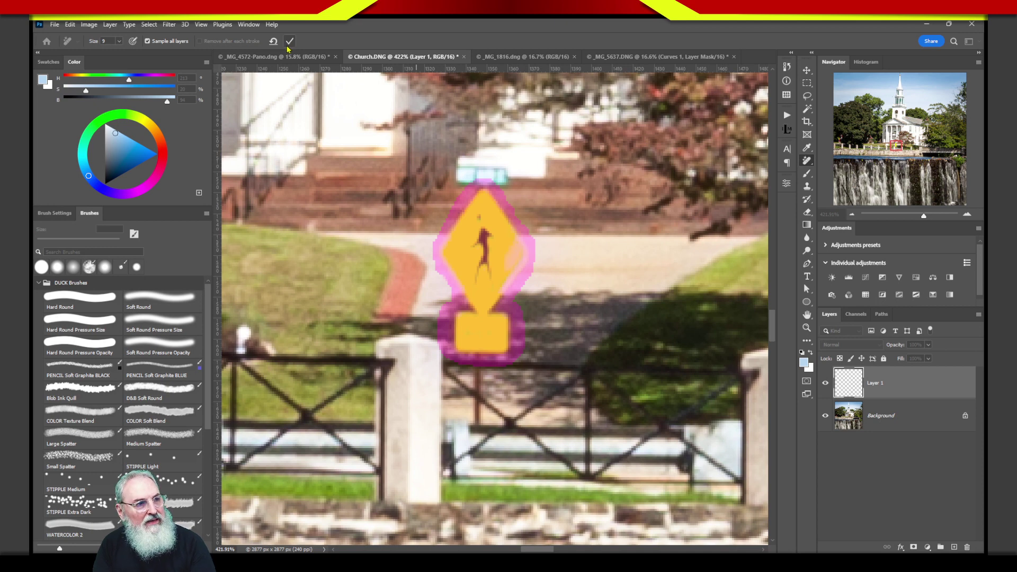
click(290, 42)
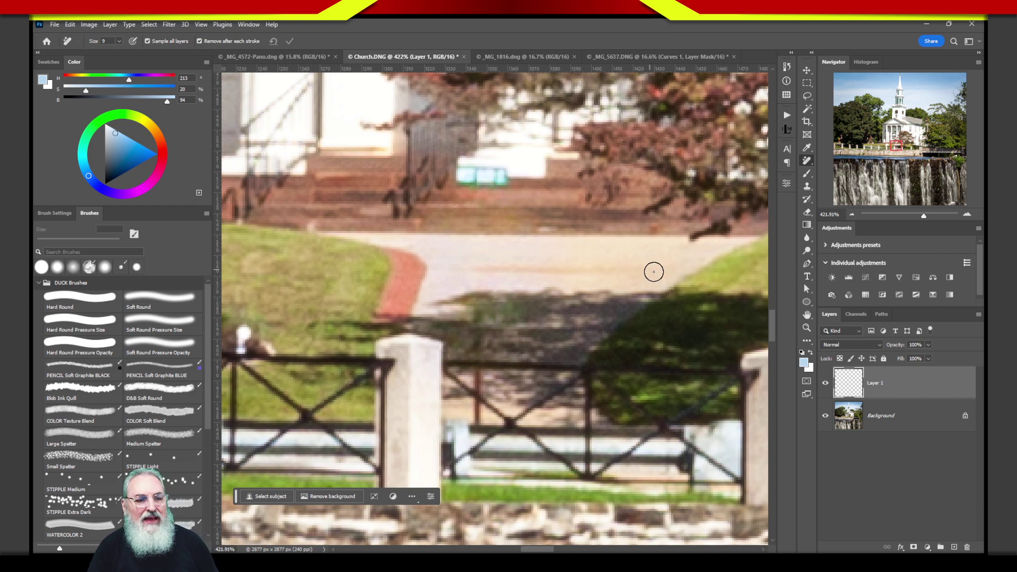
Pan the 422% view onto the power lines in the tree foliage.
mouse_move(456, 282)
mouse_down()
mouse_move(529, 284)
mouse_move(509, 197)
mouse_move(462, 272)
mouse_move(652, 254)
mouse_move(649, 264)
mouse_move(614, 268)
mouse_move(622, 253)
mouse_move(461, 245)
mouse_move(310, 215)
mouse_move(459, 222)
mouse_move(393, 224)
mouse_move(465, 237)
mouse_move(318, 216)
mouse_up()
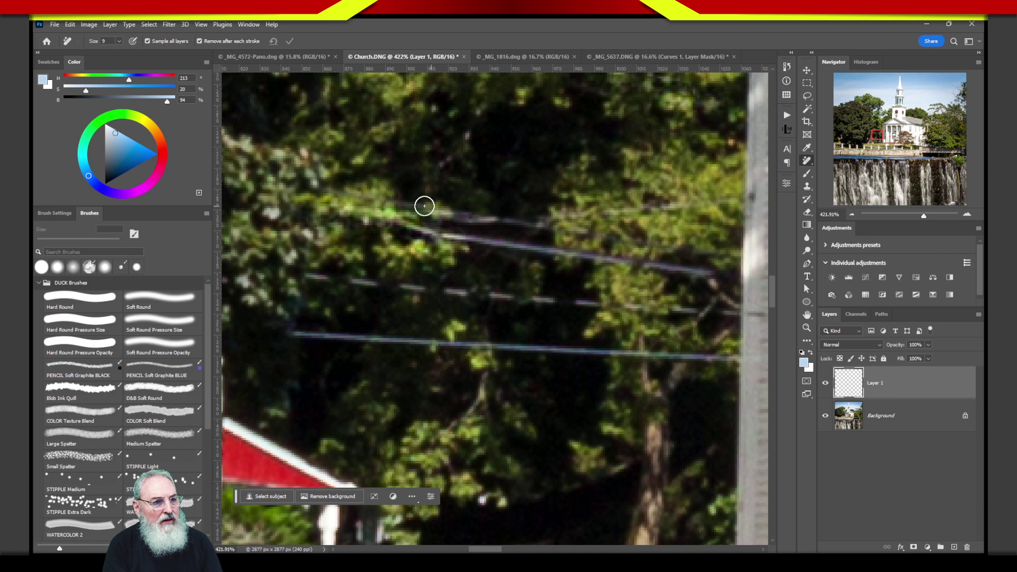
Paint out the upper, middle, faint lower and lowest power lines across the foliage.
mouse_move(424, 206)
mouse_down()
mouse_move(548, 229)
mouse_move(601, 210)
mouse_move(673, 206)
mouse_move(607, 208)
mouse_up()
mouse_move(664, 243)
mouse_down()
mouse_move(585, 229)
mouse_move(678, 243)
mouse_up()
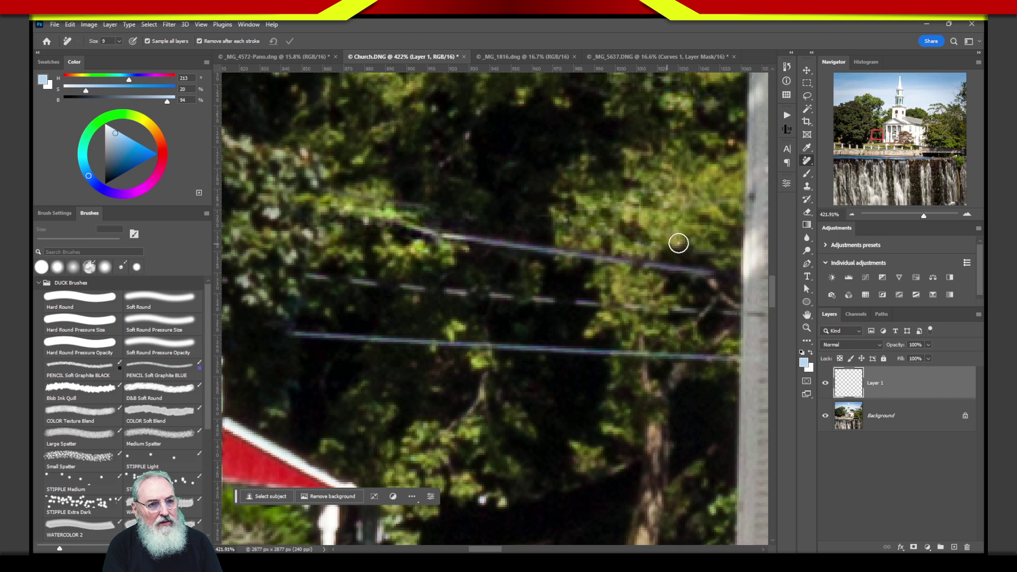
drag(740, 197, 664, 201)
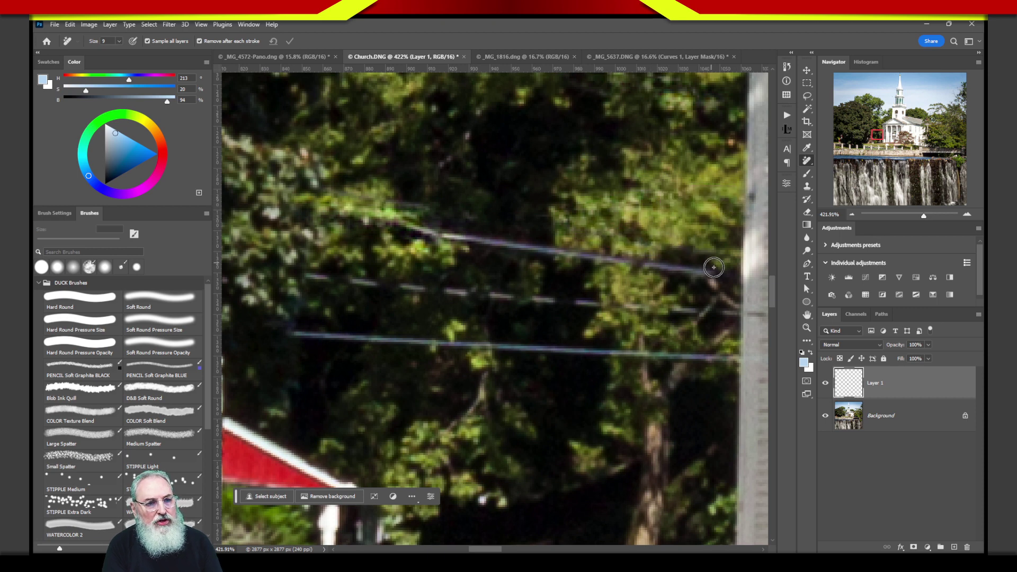
drag(713, 268, 625, 255)
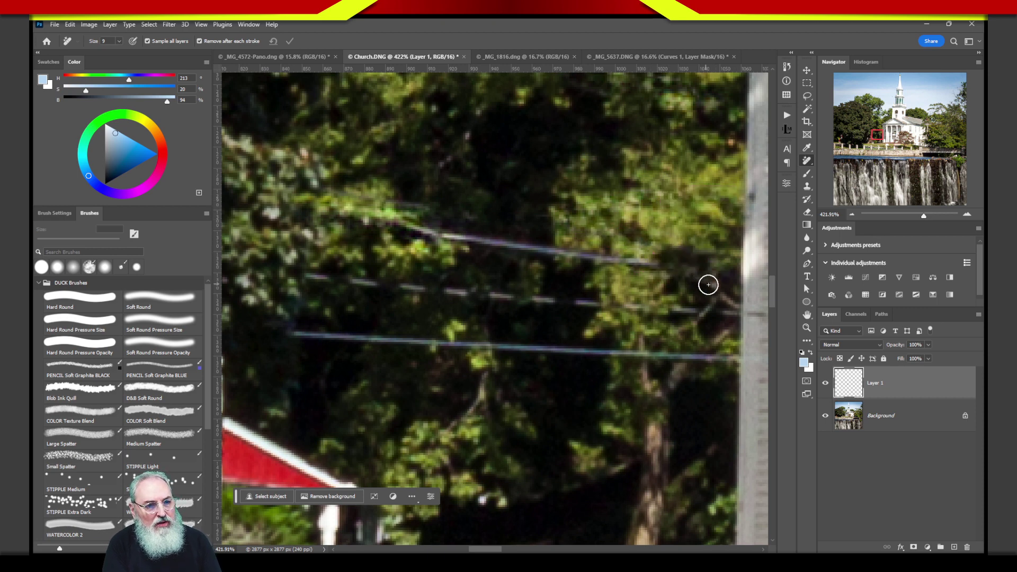
mouse_move(708, 285)
mouse_down()
mouse_move(729, 311)
mouse_move(392, 289)
mouse_up()
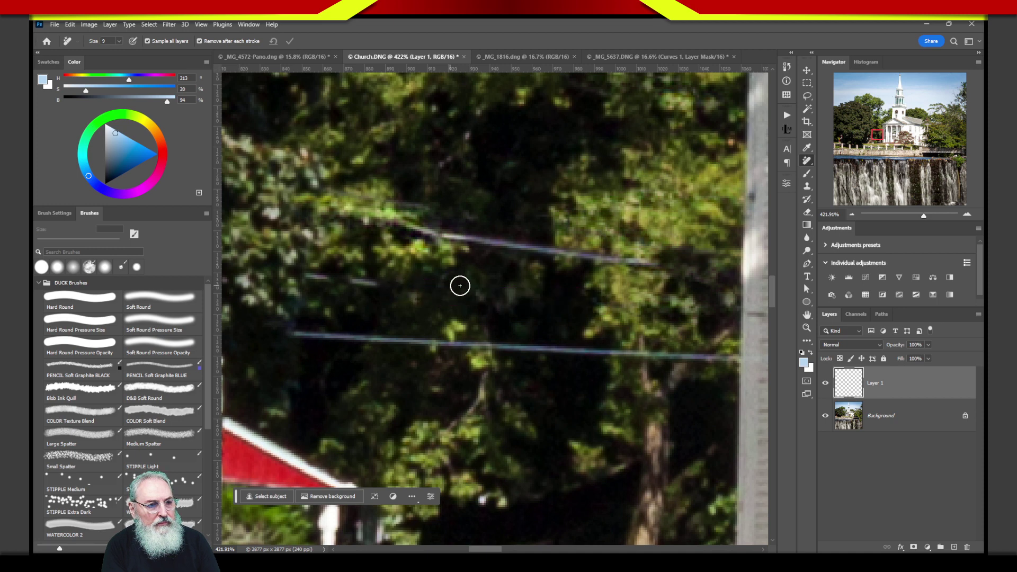
mouse_move(649, 261)
mouse_down()
mouse_move(414, 235)
mouse_move(381, 203)
mouse_up()
drag(297, 281, 389, 283)
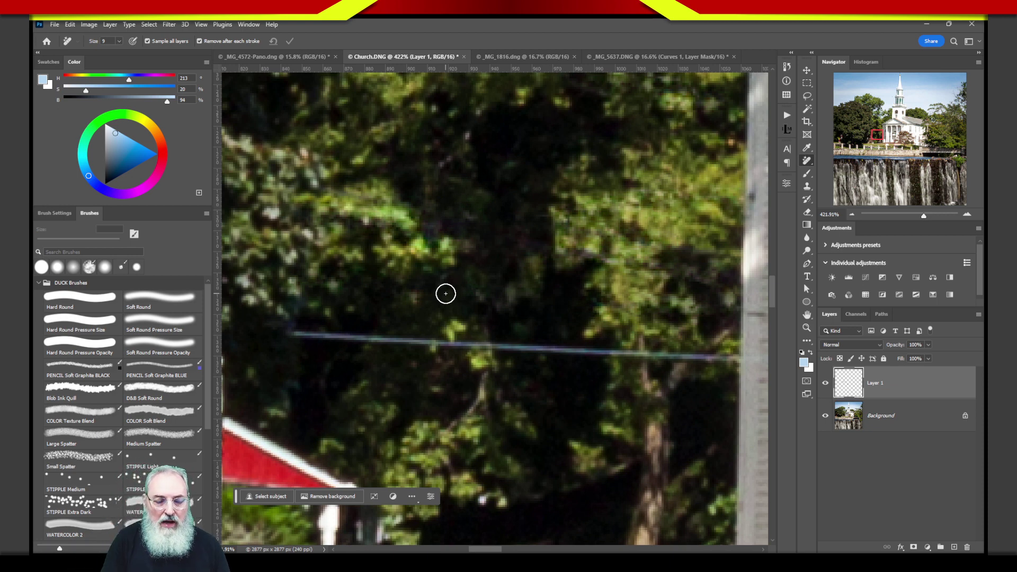
drag(295, 330, 736, 360)
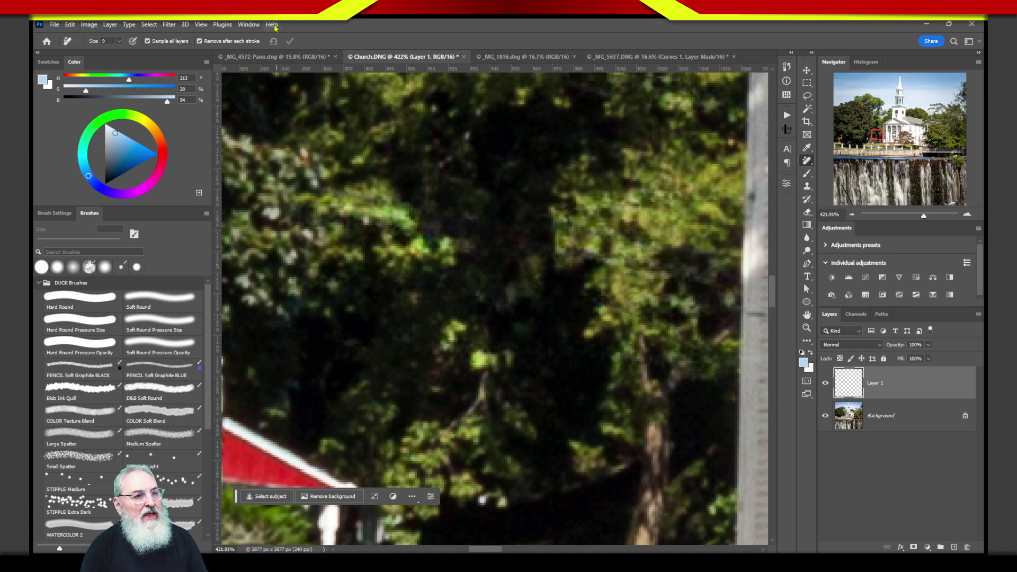
drag(572, 302, 62, 283)
mouse_move(507, 288)
mouse_down()
mouse_move(560, 292)
mouse_move(420, 329)
mouse_move(555, 247)
mouse_move(480, 286)
mouse_move(293, 333)
mouse_up()
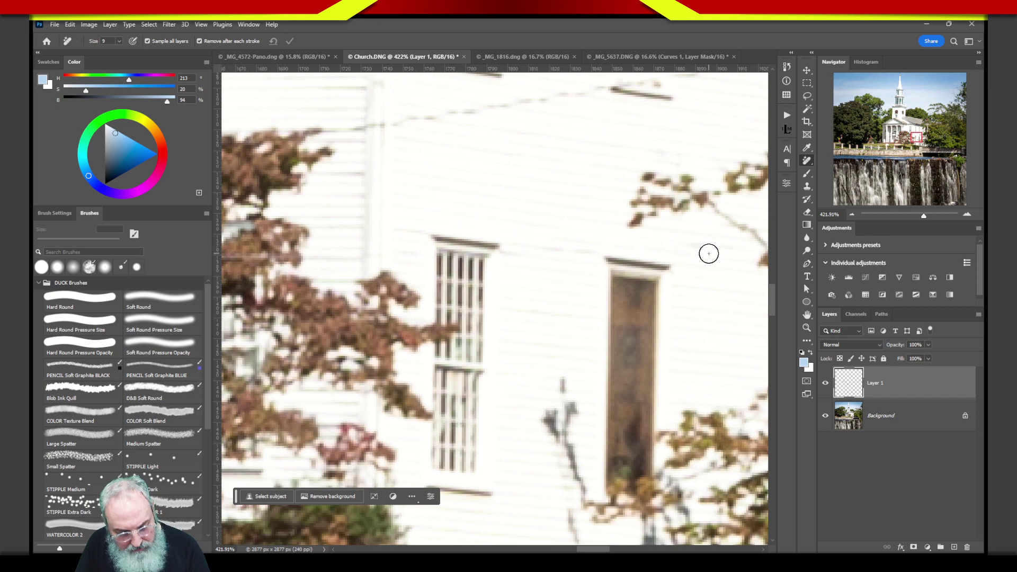
Zoom out to 200% and pan down to the debris-covered waterfall ledge below the bridge.
scroll(712, 251, down, 4)
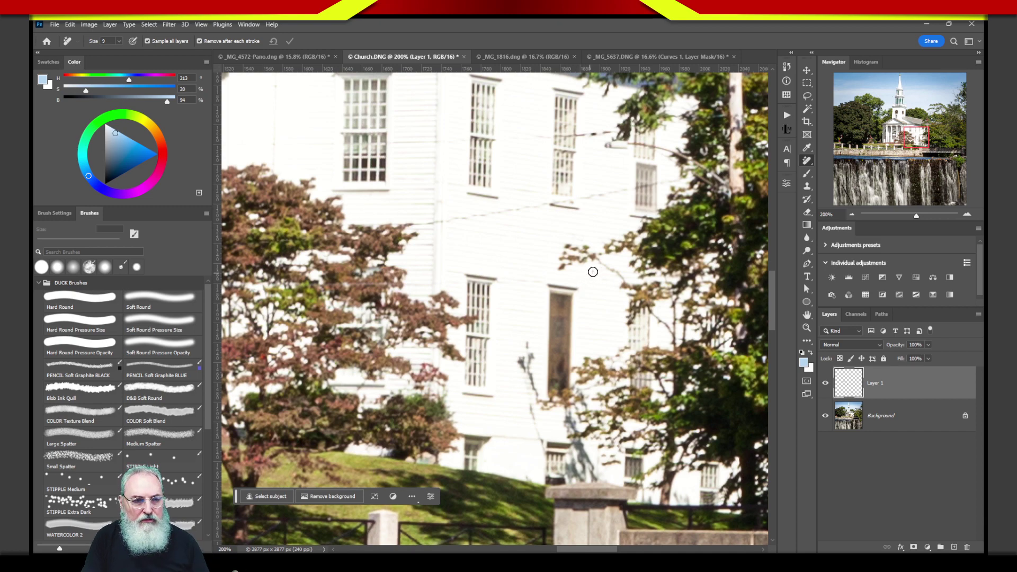
drag(520, 379, 417, 202)
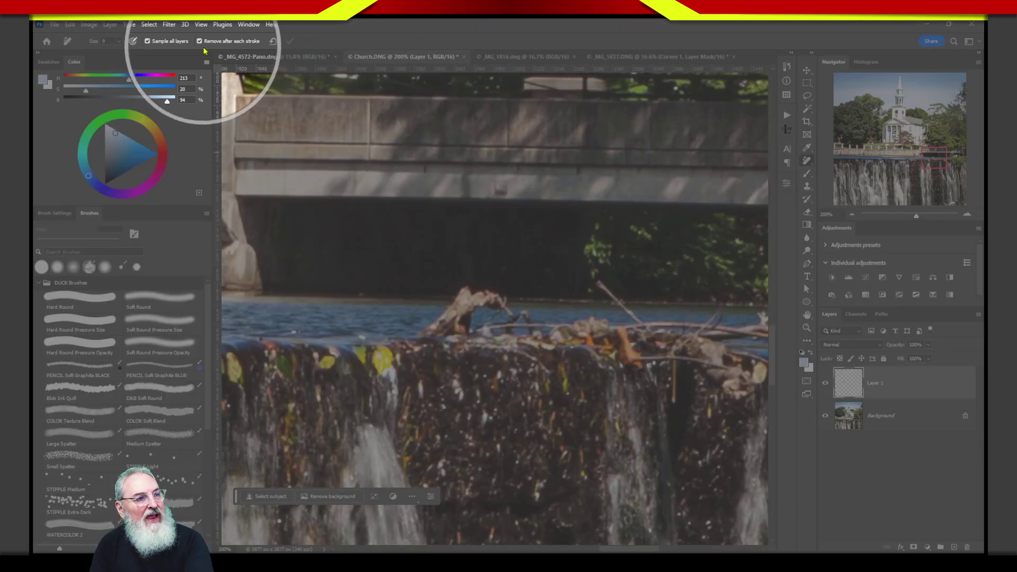
Turn off 'Remove after each stroke' and paint a pending removal over the large ledge branch.
click(200, 41)
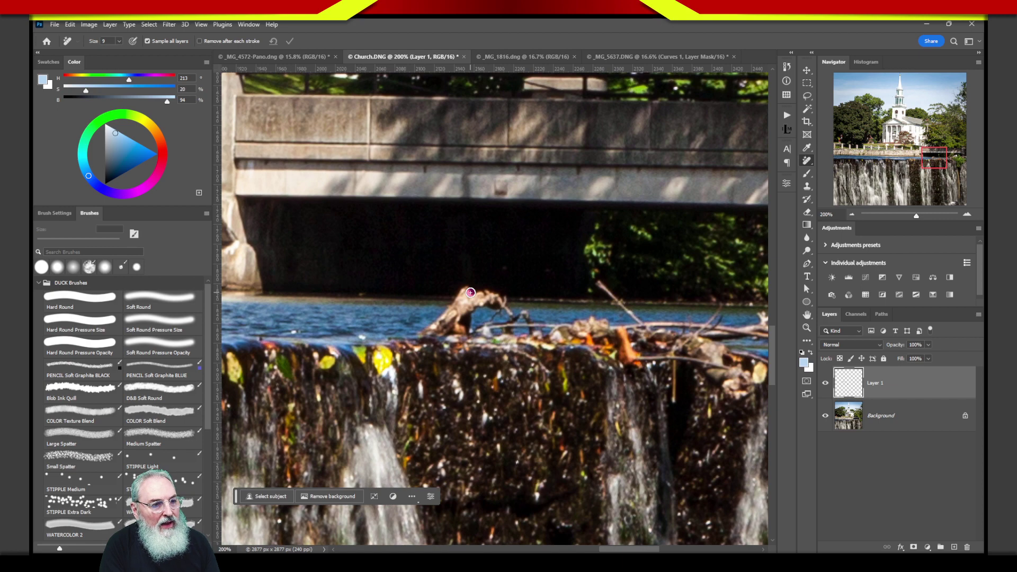
mouse_move(466, 287)
mouse_down()
mouse_move(424, 335)
mouse_move(470, 292)
mouse_move(438, 335)
mouse_move(469, 310)
mouse_move(455, 333)
mouse_move(467, 333)
mouse_move(471, 321)
mouse_move(452, 339)
mouse_move(480, 301)
mouse_move(501, 308)
mouse_move(471, 312)
mouse_move(486, 299)
mouse_move(480, 289)
mouse_move(513, 314)
mouse_up()
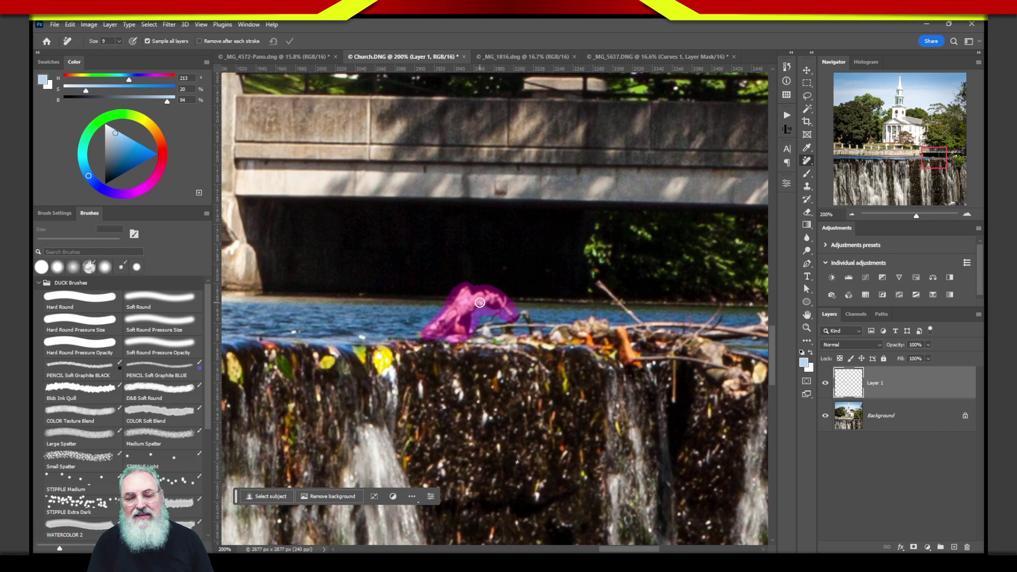
drag(480, 302, 480, 302)
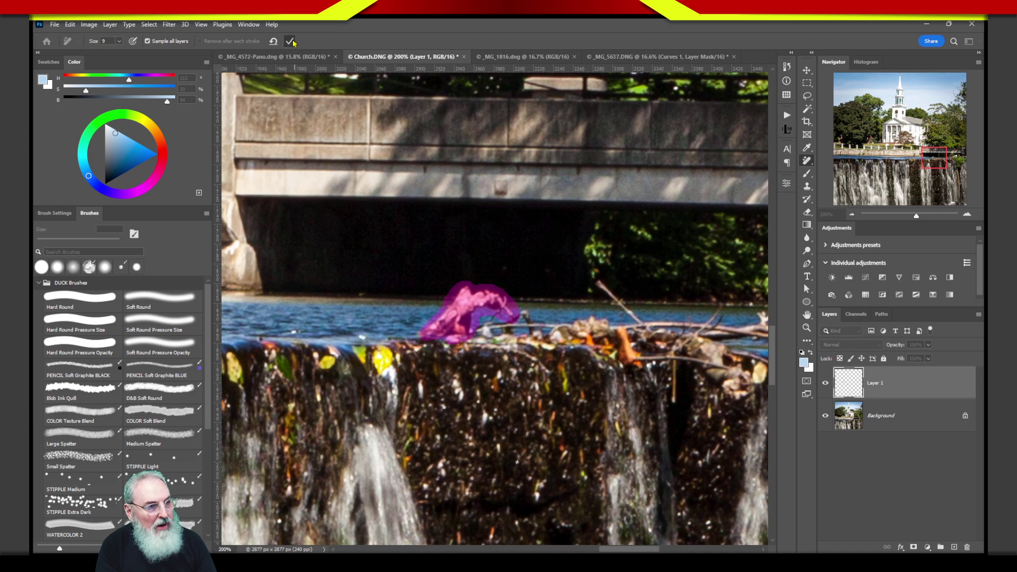
Apply the branch removal, then remove the leftover twig, waterline debris and diagonal branch tip.
click(291, 41)
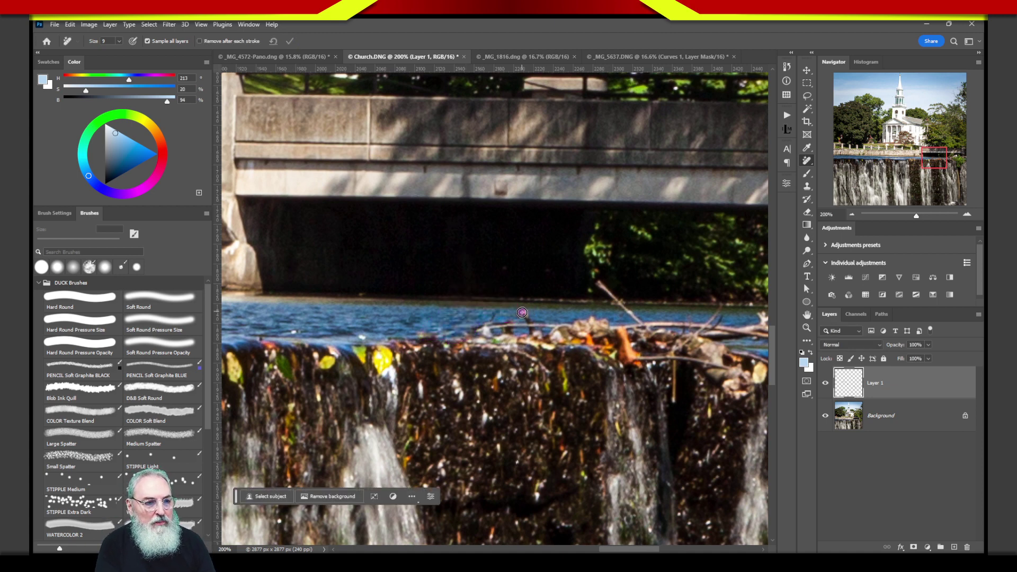
drag(521, 313, 529, 330)
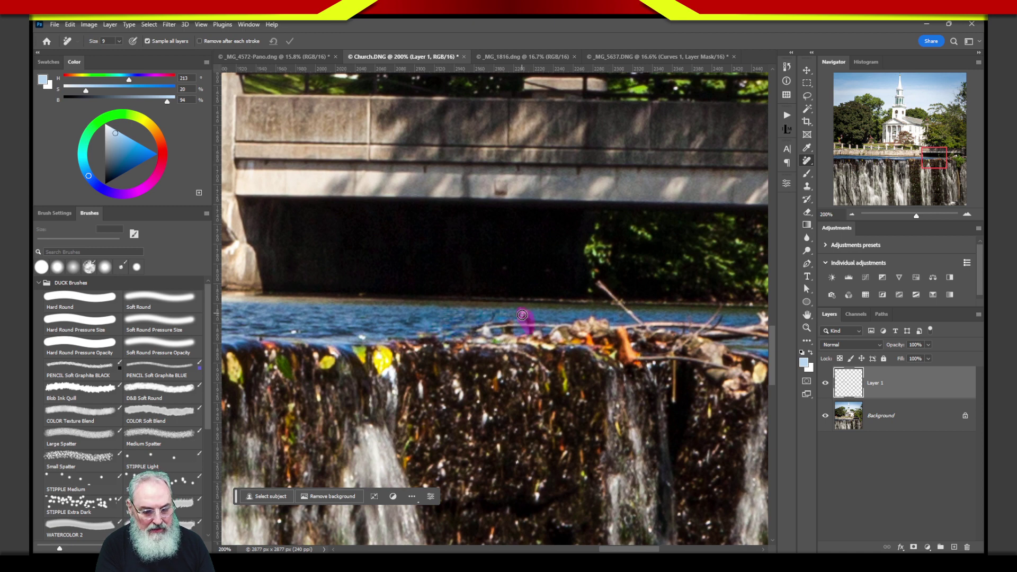
key(Return)
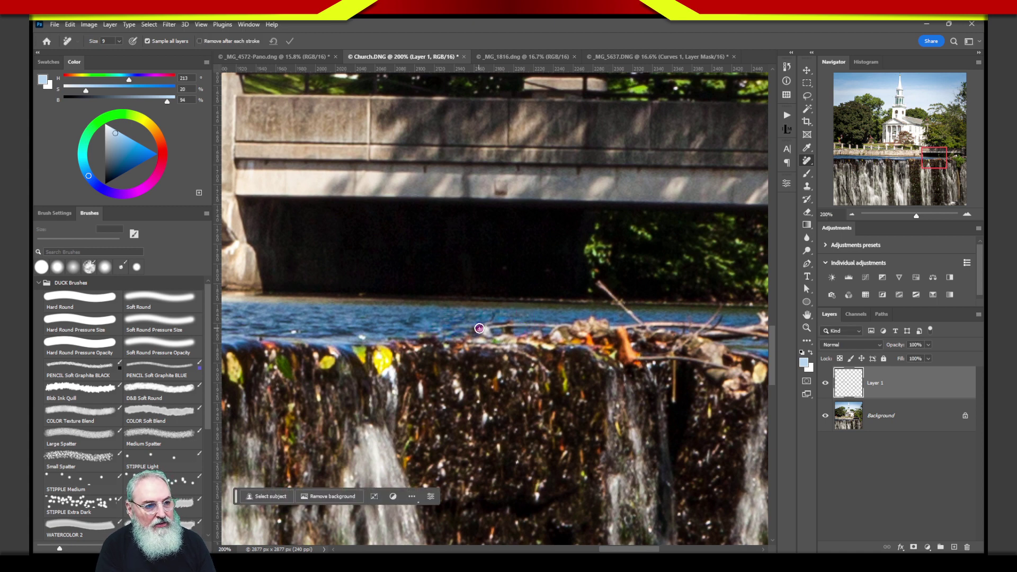
drag(479, 328, 555, 327)
key(Return)
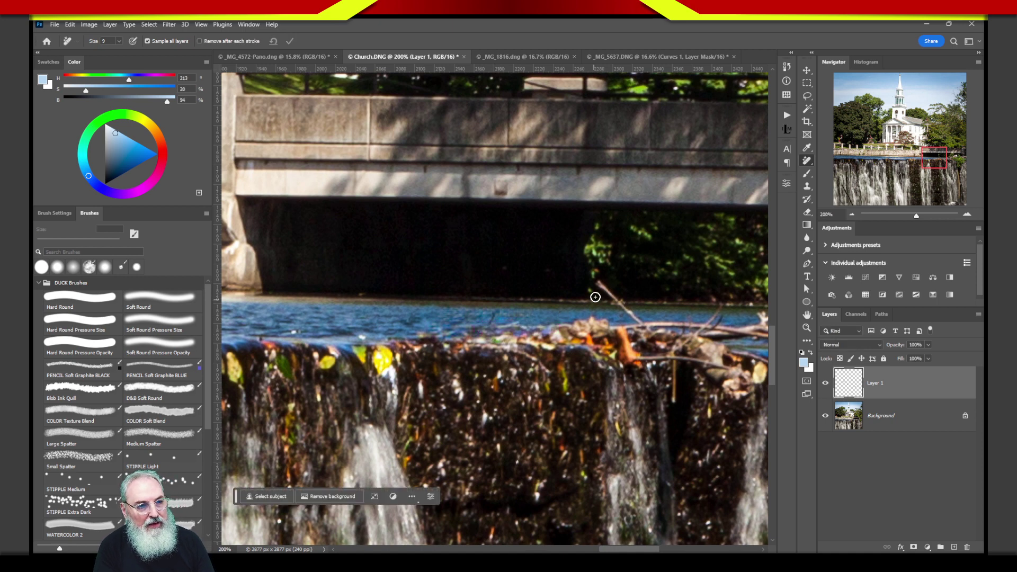
mouse_move(593, 282)
mouse_down()
mouse_move(635, 325)
mouse_move(597, 290)
mouse_up()
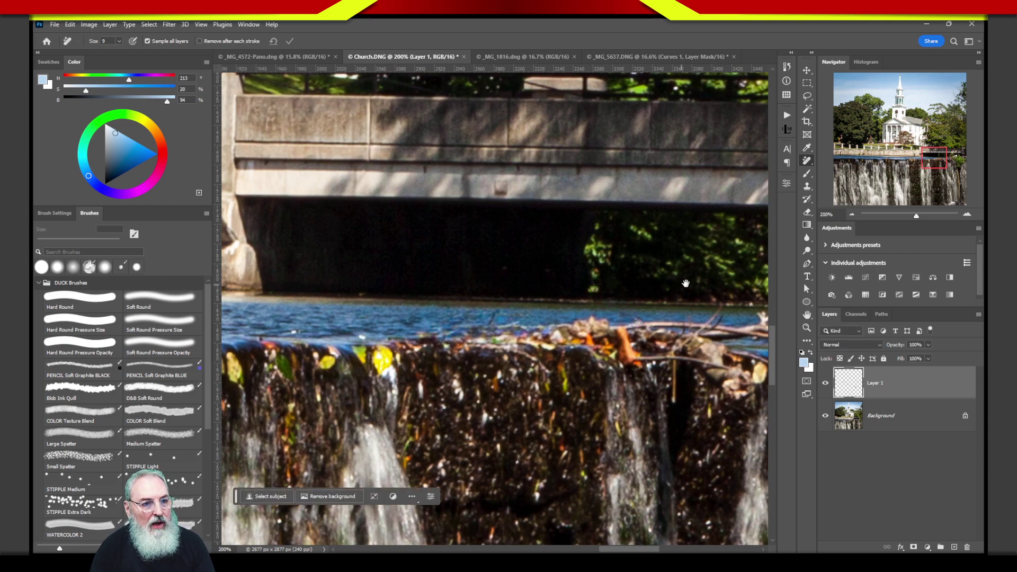
drag(685, 284, 489, 272)
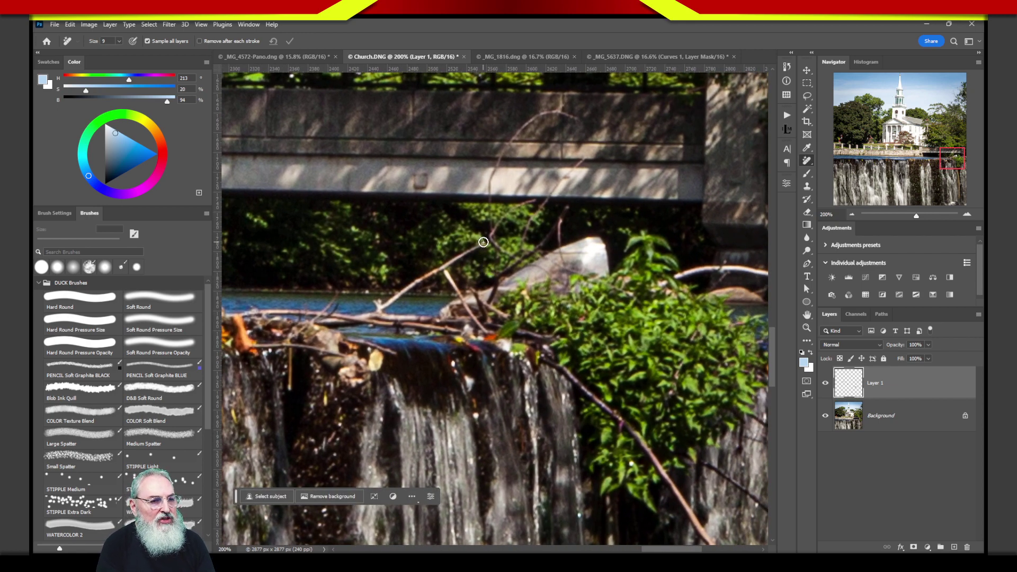
Remove the long diagonal branch over the water and mark a second branch beside it.
drag(483, 242, 377, 311)
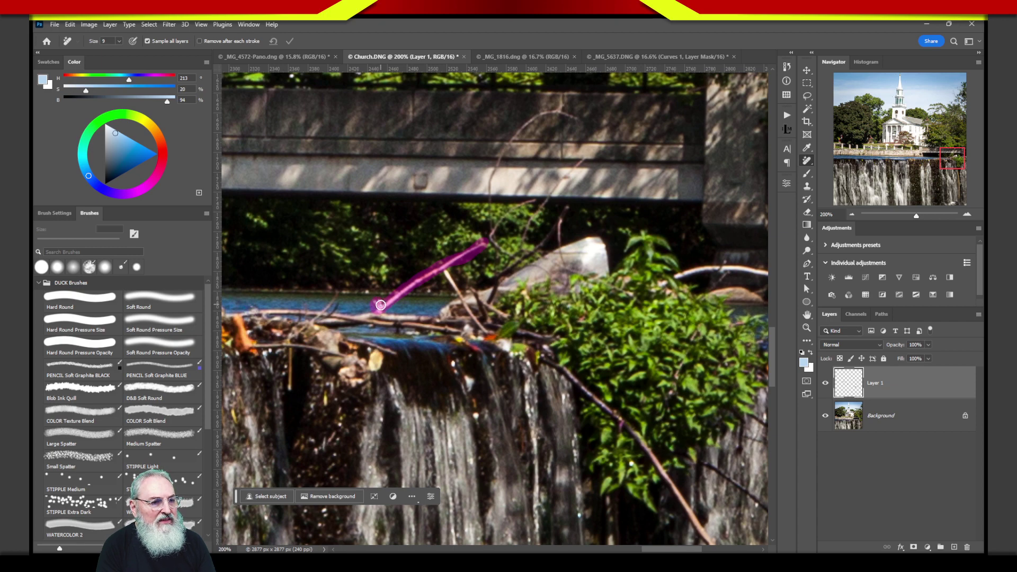
key(Return)
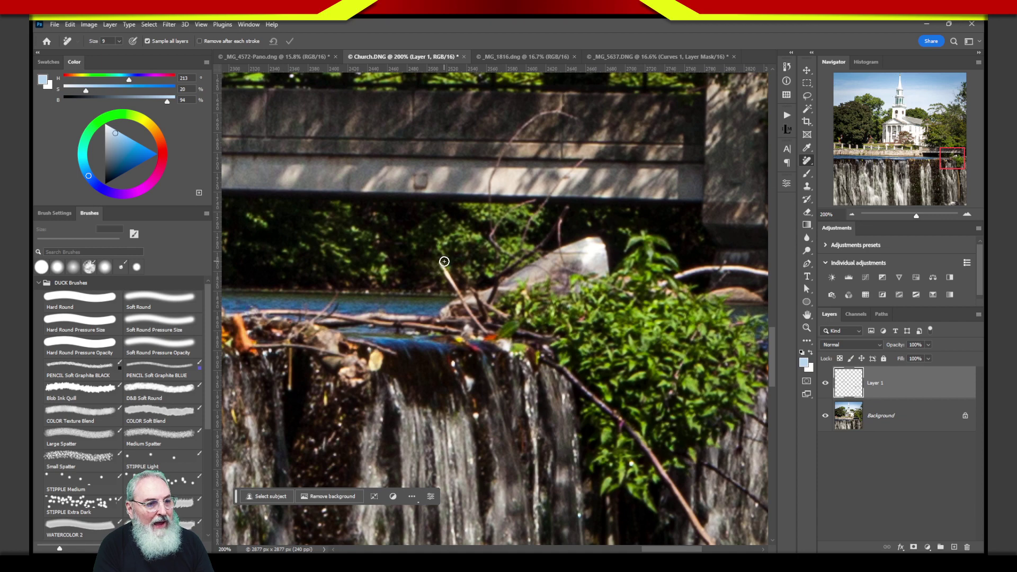
mouse_move(442, 262)
mouse_down()
mouse_move(455, 292)
mouse_move(442, 266)
mouse_move(482, 327)
mouse_move(464, 302)
mouse_up()
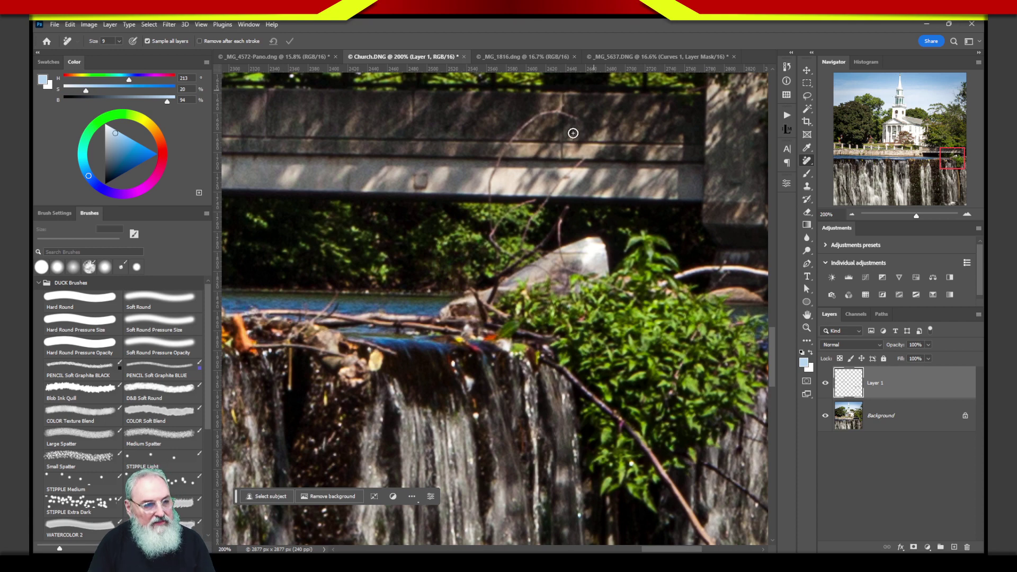
Pan up and right to show the trees and railing above the bridge.
mouse_move(632, 163)
mouse_down()
mouse_move(522, 302)
mouse_move(513, 350)
mouse_up()
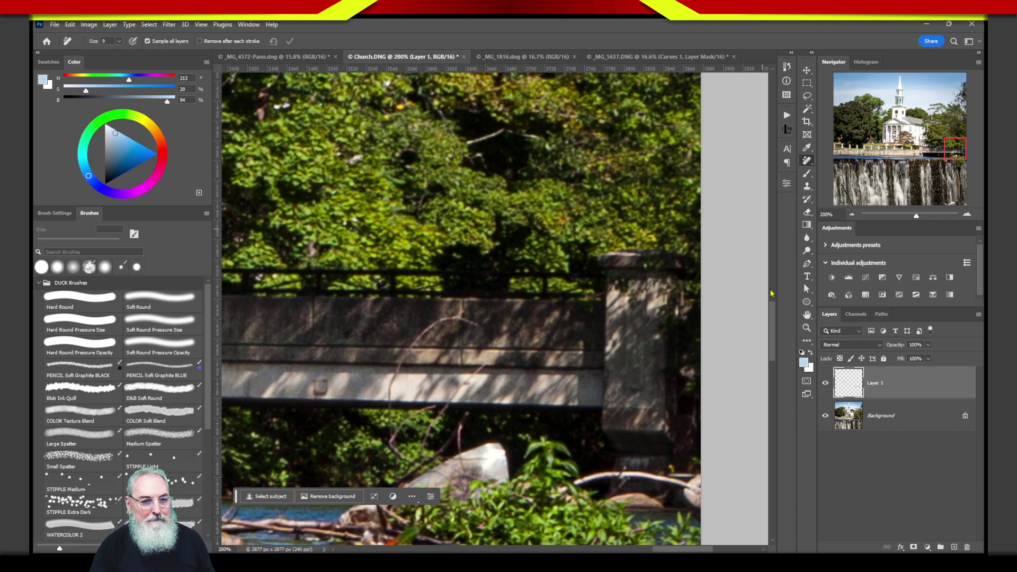
Zoom out to the church and toggle Layer 1's visibility three times, leaving it visible.
scroll(679, 336, down, 10)
scroll(679, 336, left, 8)
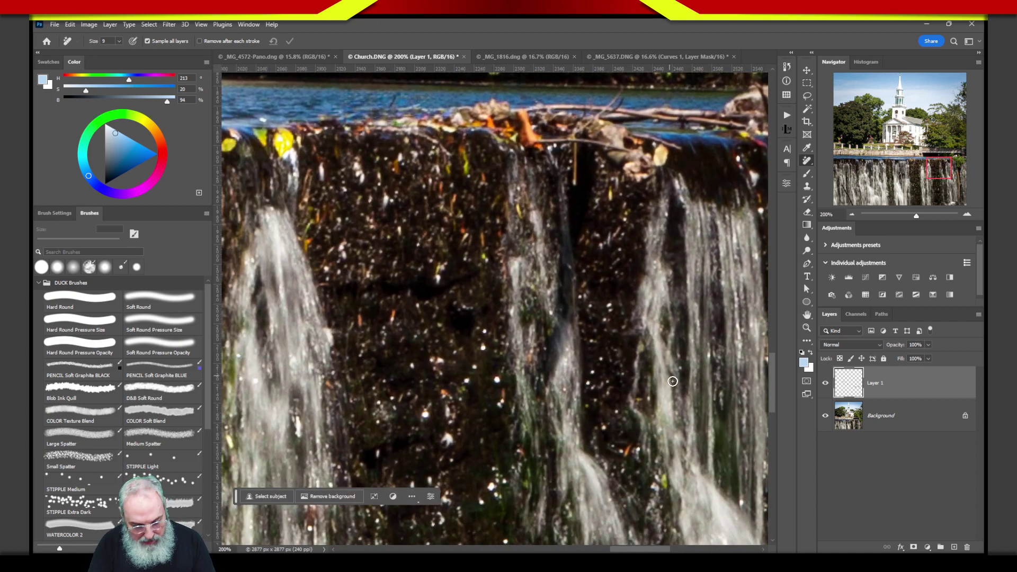
key(ctrl+minus)
key(ctrl+minus)
key(ctrl+minus)
key(ctrl+minus)
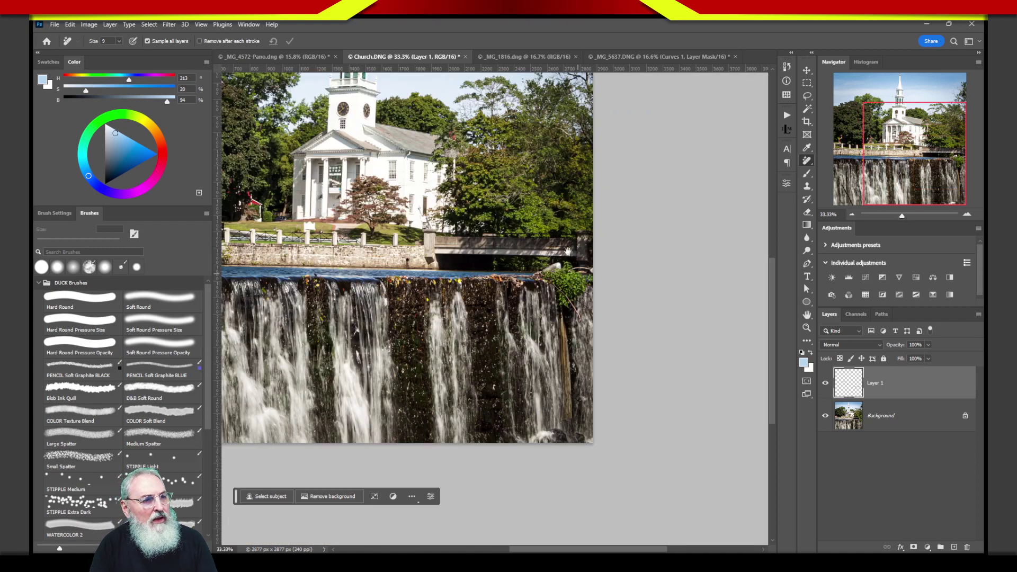
drag(567, 251, 680, 428)
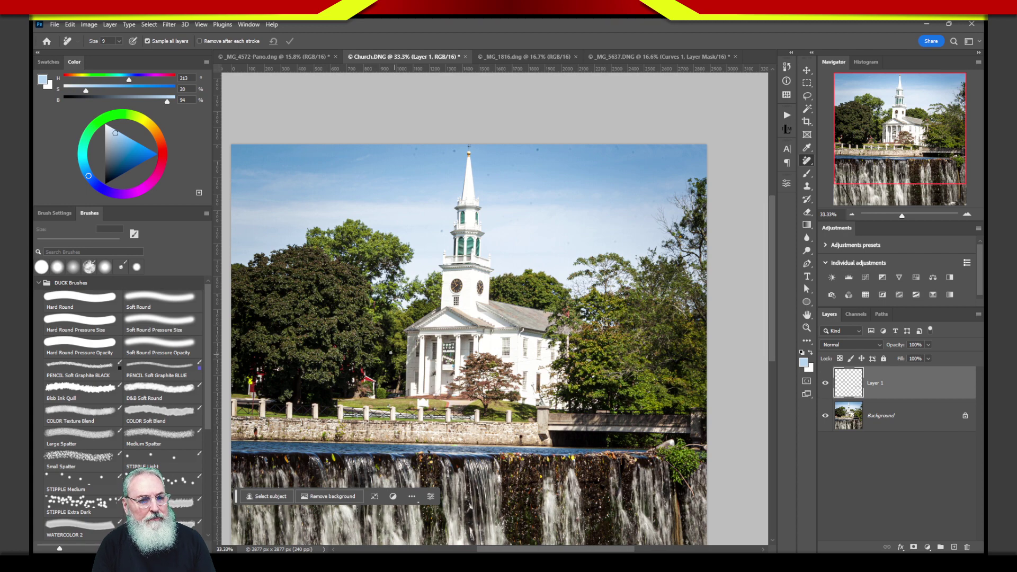
click(825, 384)
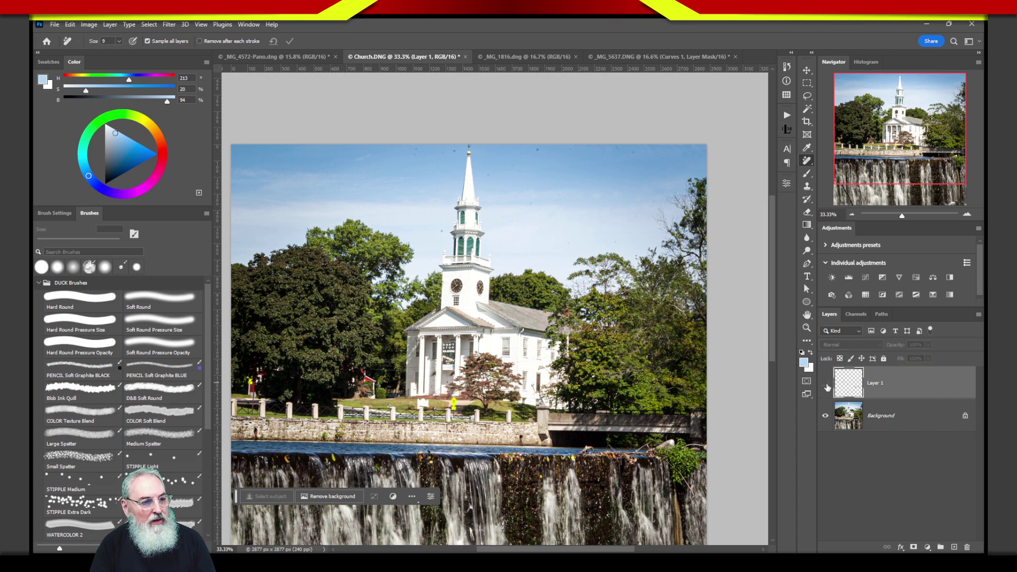
click(826, 385)
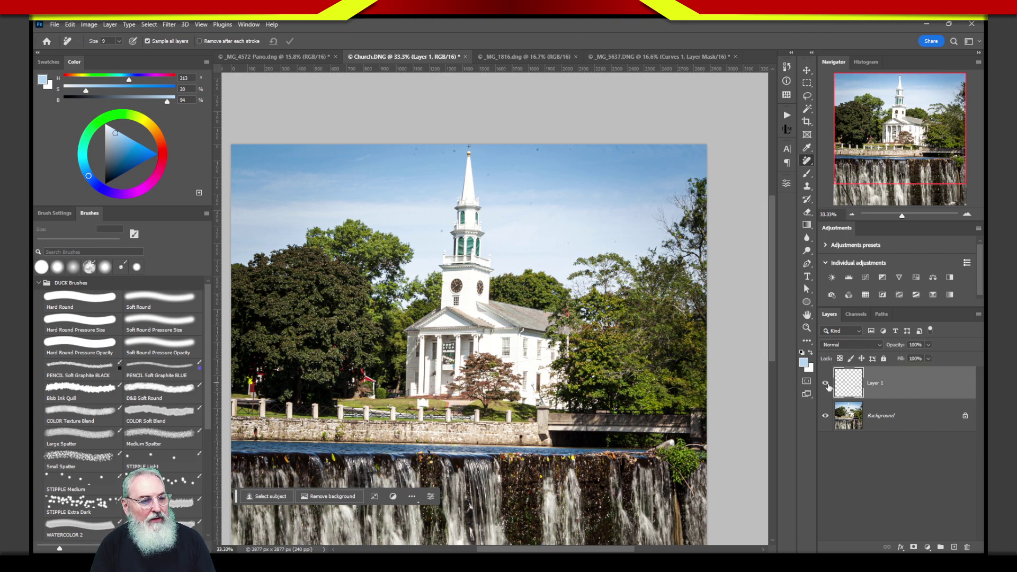
click(825, 384)
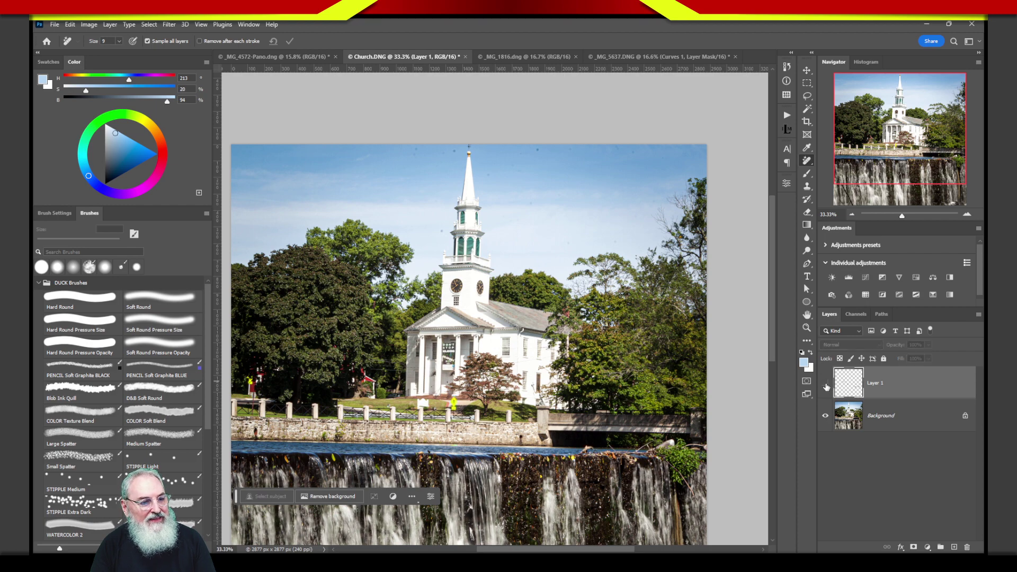
click(826, 384)
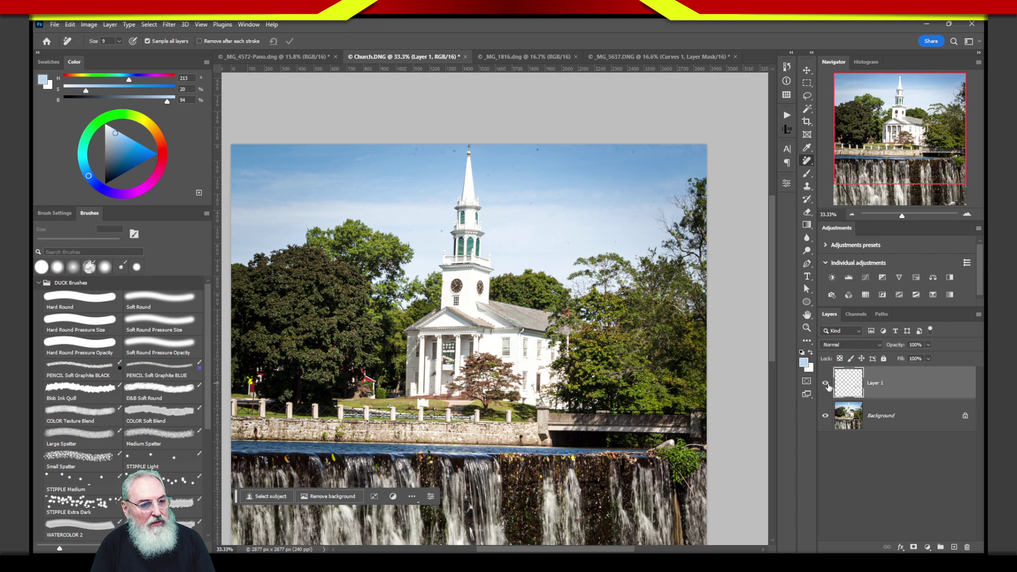
click(827, 386)
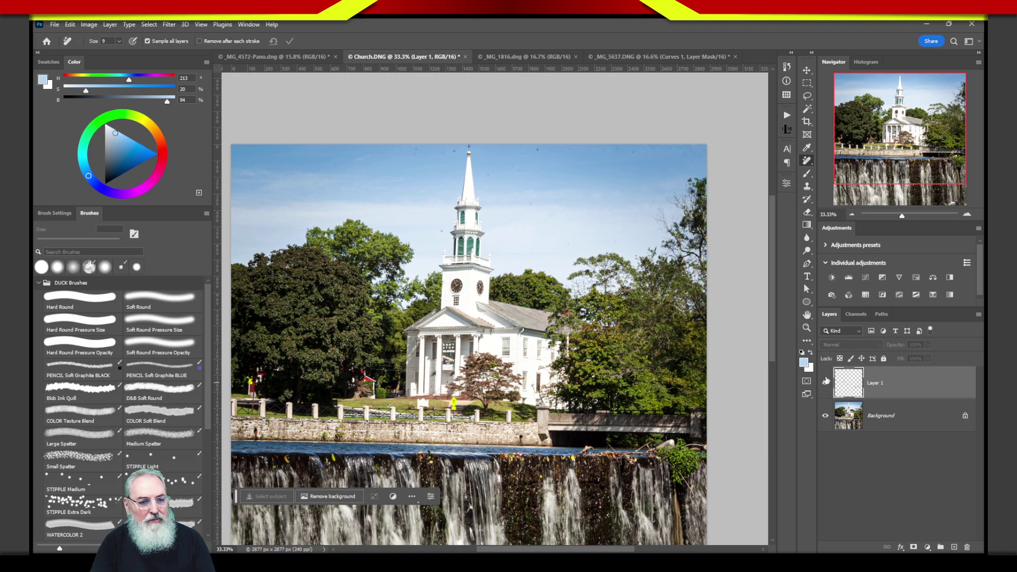
click(826, 381)
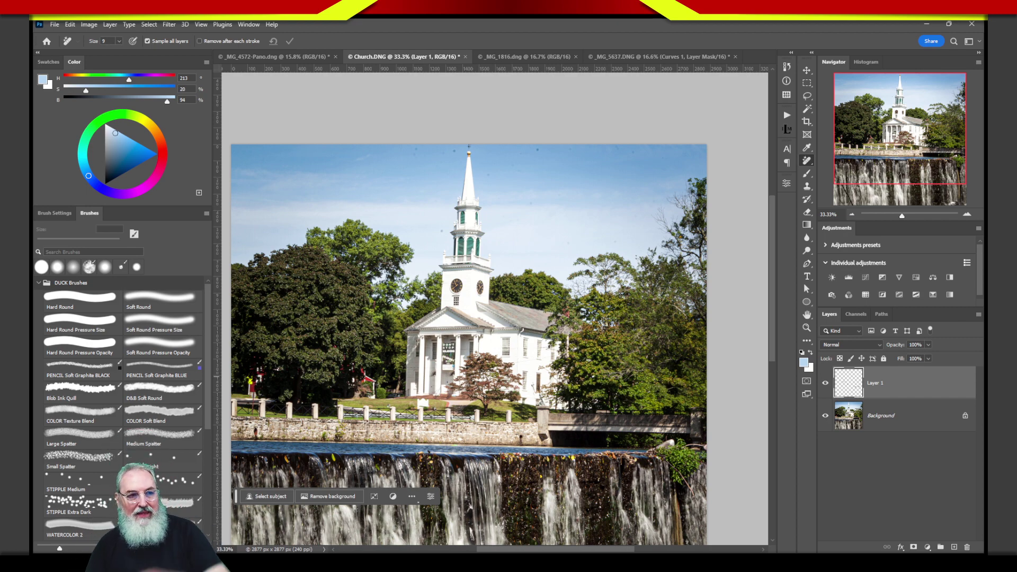
Make _MG_1816.dng the active document and zoom in on the man and his dog.
drag(561, 56, 556, 98)
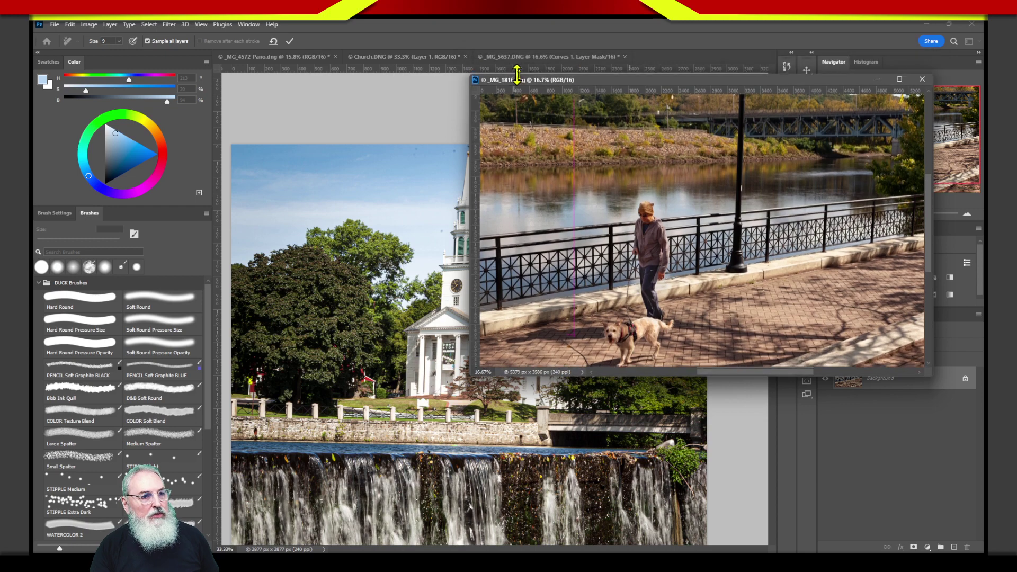
drag(614, 55, 529, 55)
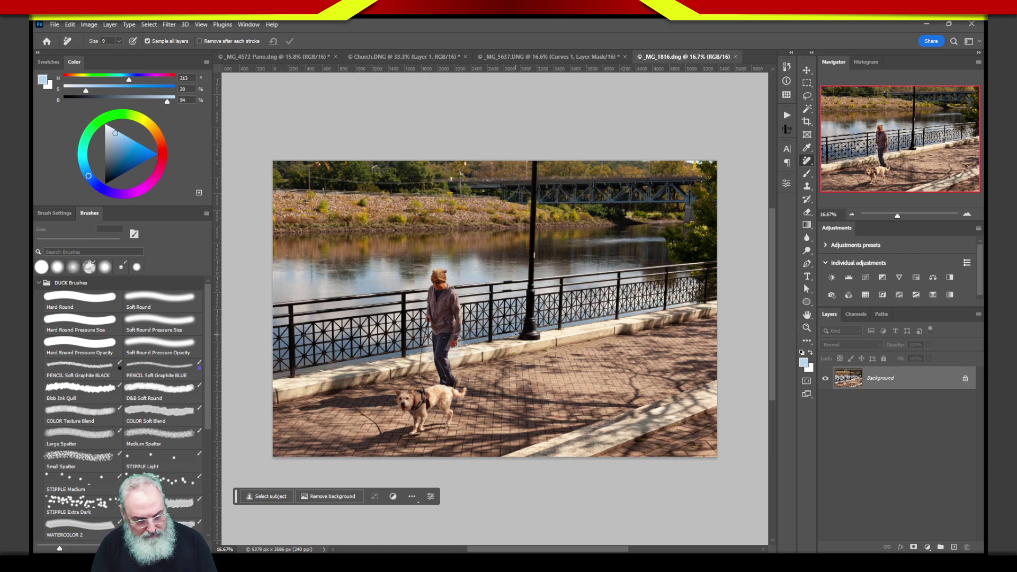
key(z)
drag(430, 417, 452, 412)
key(j)
drag(468, 354, 517, 382)
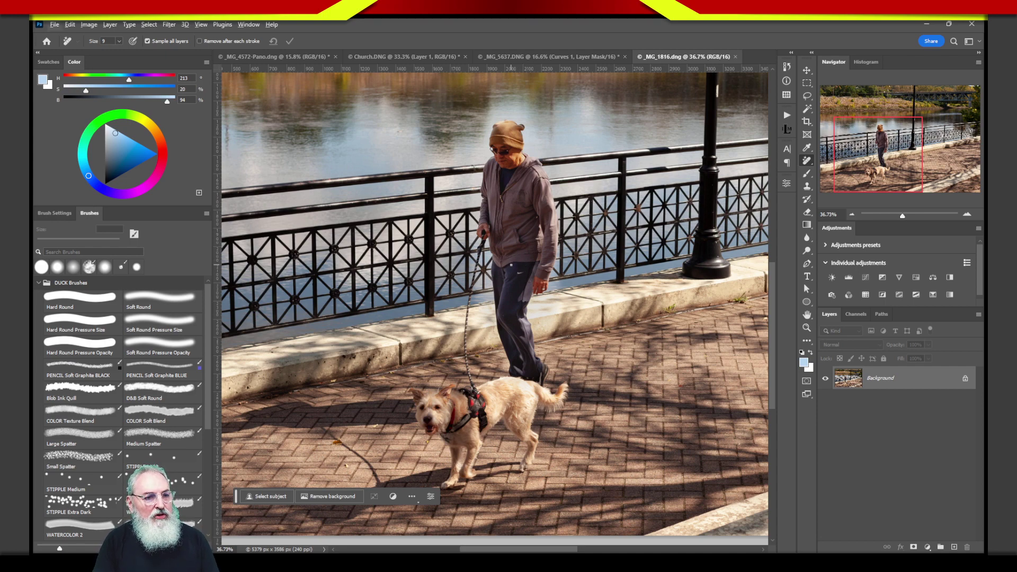
Paint a pending removal over the man's hat and jacket, the dog's rear leg and the leash.
mouse_move(513, 263)
mouse_down()
mouse_move(633, 271)
mouse_move(522, 255)
mouse_move(533, 277)
mouse_move(493, 268)
mouse_move(507, 276)
mouse_up()
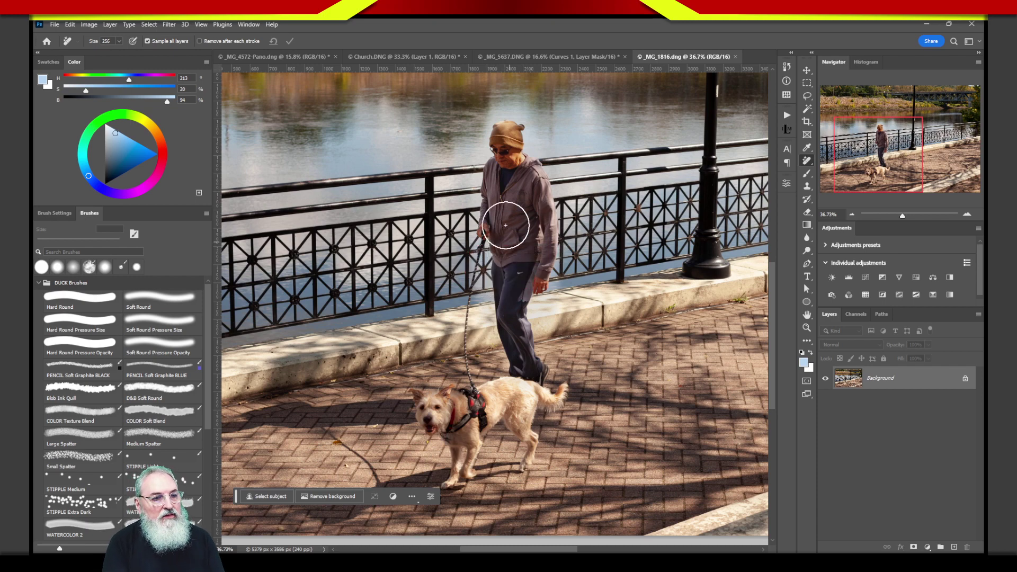
mouse_move(507, 138)
mouse_down()
mouse_move(538, 196)
mouse_move(543, 259)
mouse_move(509, 312)
mouse_move(531, 375)
mouse_move(526, 295)
mouse_up()
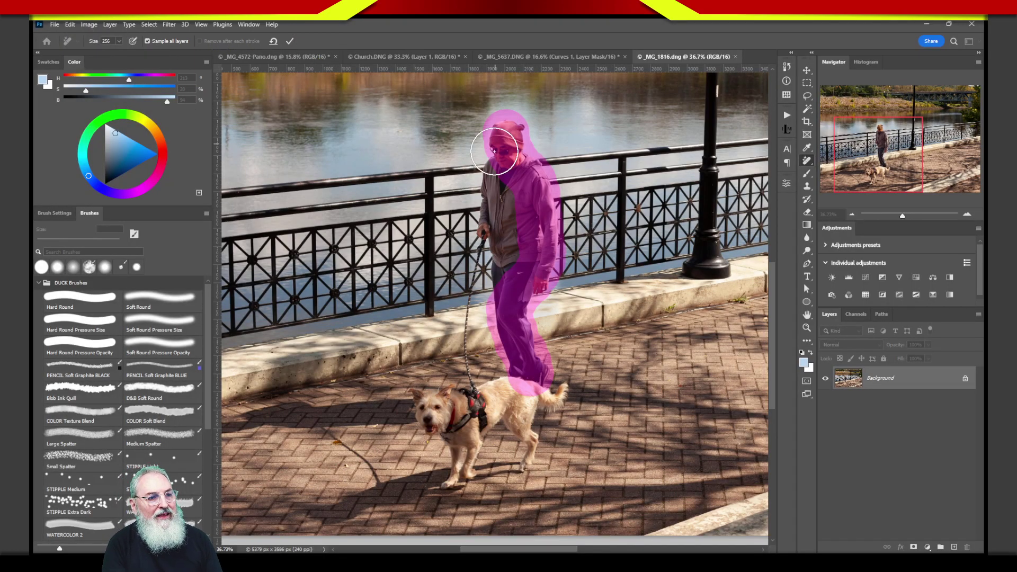
mouse_move(498, 148)
mouse_down()
mouse_move(505, 171)
mouse_move(489, 245)
mouse_move(511, 270)
mouse_move(526, 370)
mouse_move(514, 399)
mouse_move(423, 405)
mouse_move(465, 433)
mouse_move(505, 395)
mouse_move(525, 409)
mouse_move(557, 394)
mouse_up()
key(bracketleft)
key(bracketleft)
key(bracketleft)
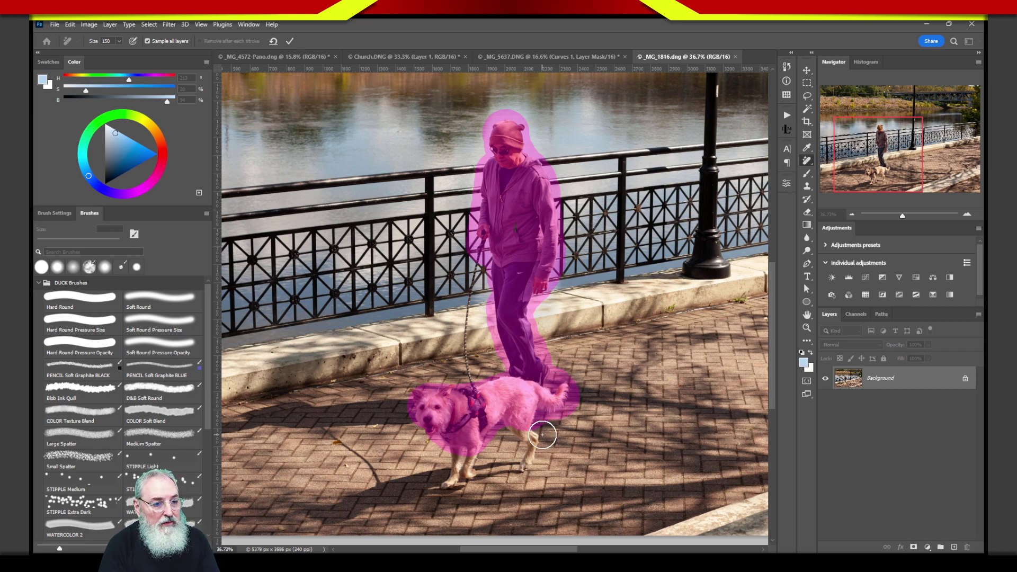
mouse_move(527, 427)
mouse_down()
mouse_move(519, 427)
mouse_move(527, 465)
mouse_move(471, 452)
mouse_move(452, 489)
mouse_move(460, 460)
mouse_move(475, 449)
mouse_move(475, 479)
mouse_up()
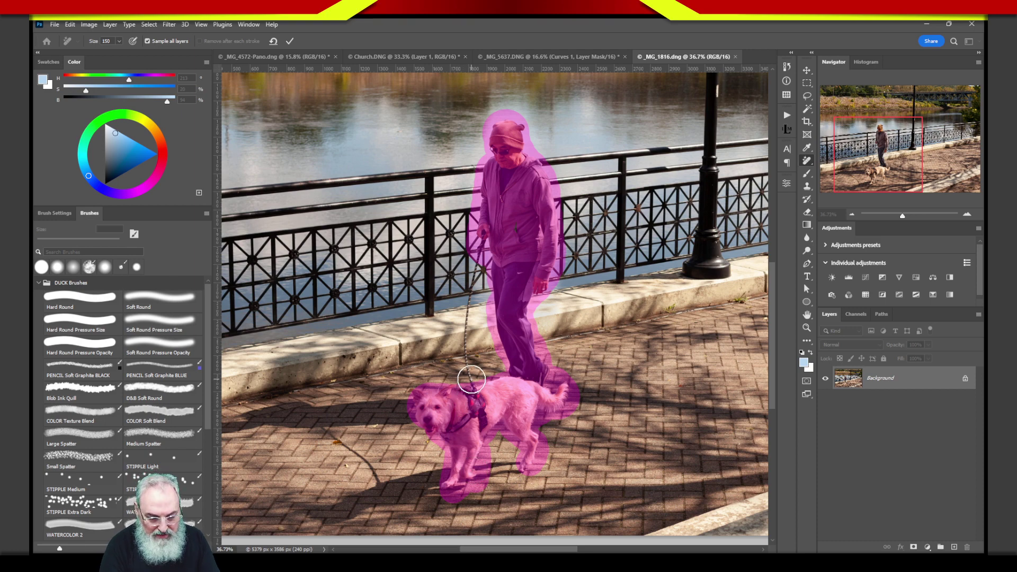
key(bracketleft)
key(bracketleft)
key(bracketleft)
drag(471, 379, 468, 299)
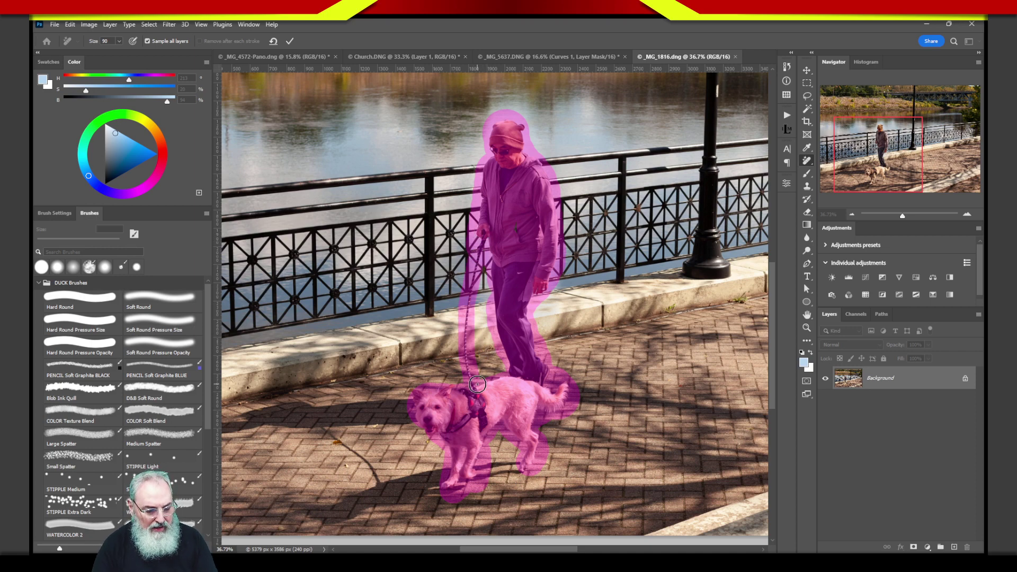
drag(407, 410, 473, 381)
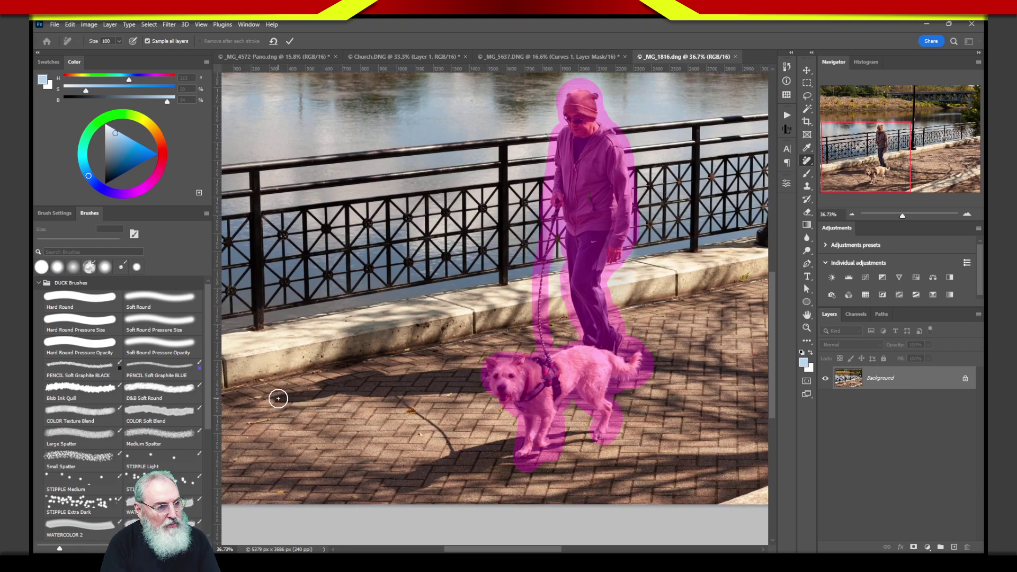
Add the long pavement shadow and the leash shadow to the stroke, then apply the removal.
mouse_move(278, 398)
mouse_down()
mouse_move(365, 374)
mouse_move(346, 385)
mouse_move(387, 399)
mouse_move(495, 393)
mouse_move(486, 370)
mouse_move(365, 384)
mouse_move(488, 382)
mouse_move(563, 432)
mouse_move(594, 436)
mouse_move(556, 439)
mouse_move(510, 468)
mouse_move(511, 454)
mouse_move(401, 493)
mouse_move(388, 486)
mouse_move(456, 455)
mouse_move(532, 442)
mouse_move(455, 460)
mouse_up()
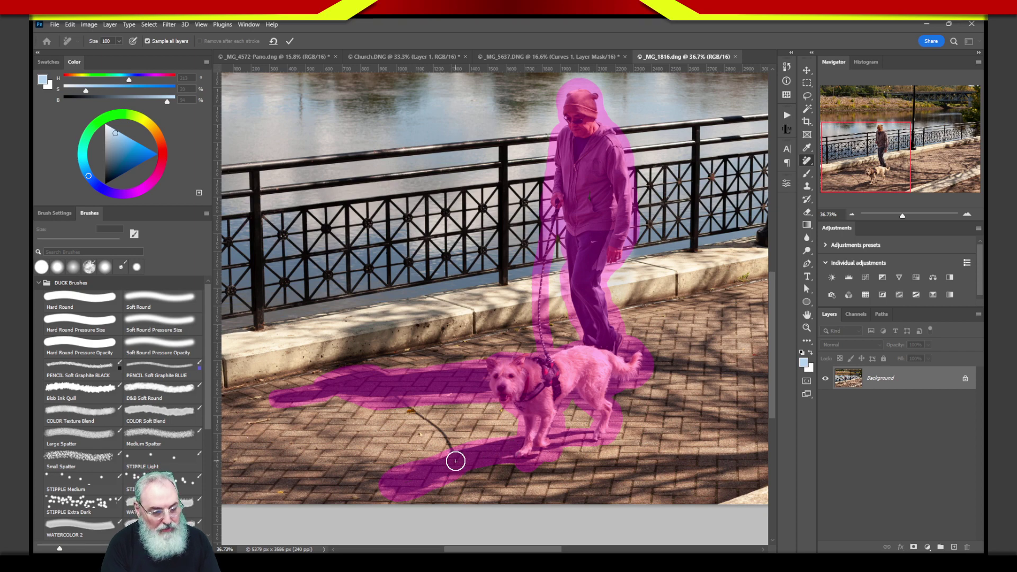
key(bracketleft)
key(bracketleft)
key(bracketleft)
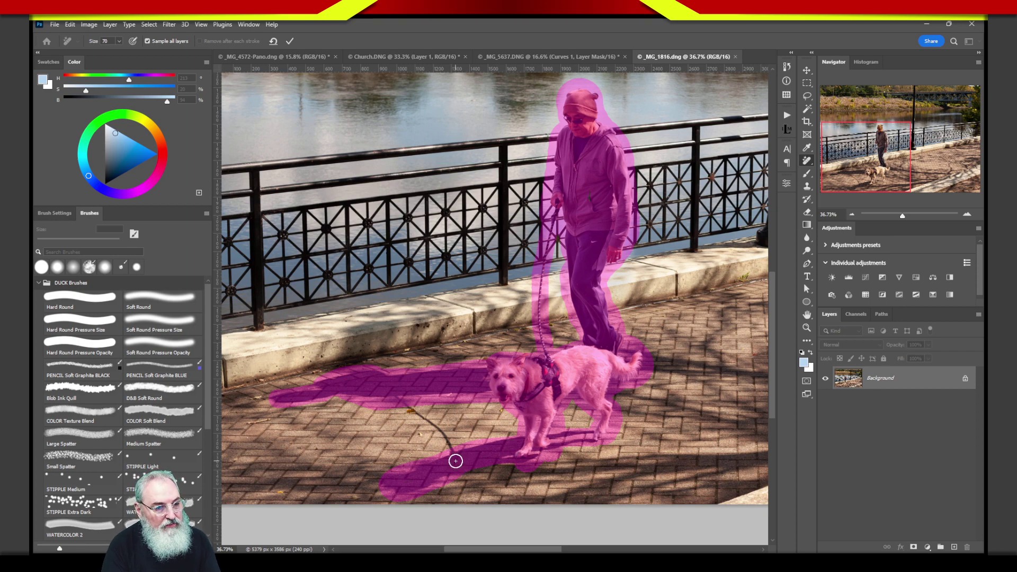
mouse_move(456, 460)
mouse_down()
mouse_move(436, 422)
mouse_move(405, 402)
mouse_move(454, 458)
mouse_up()
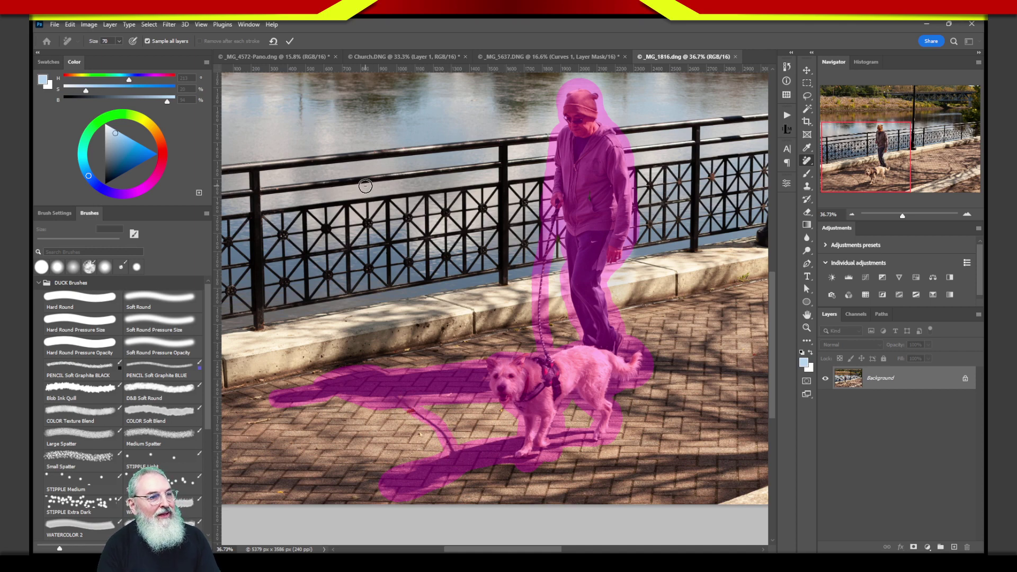
click(289, 41)
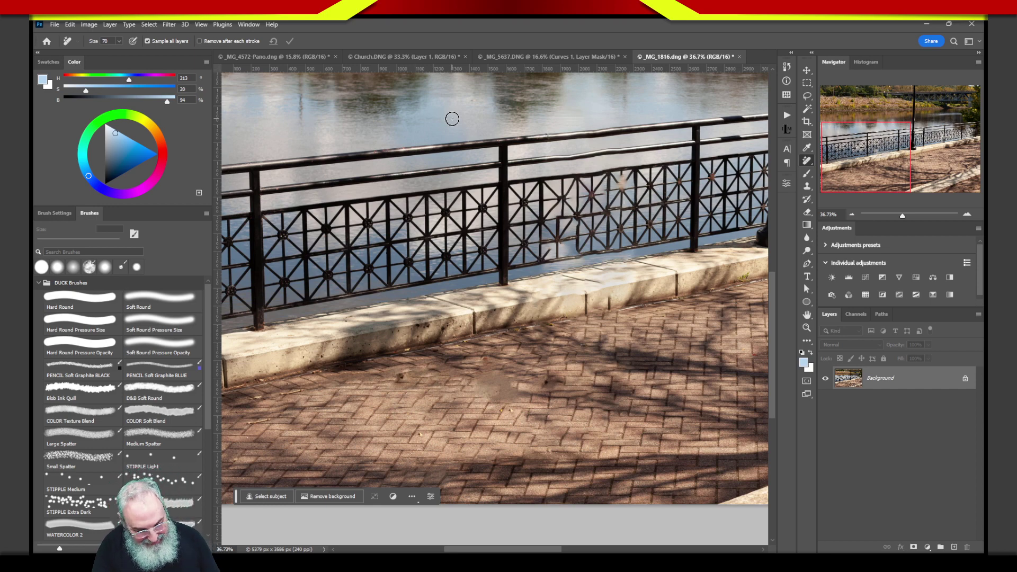
key(z)
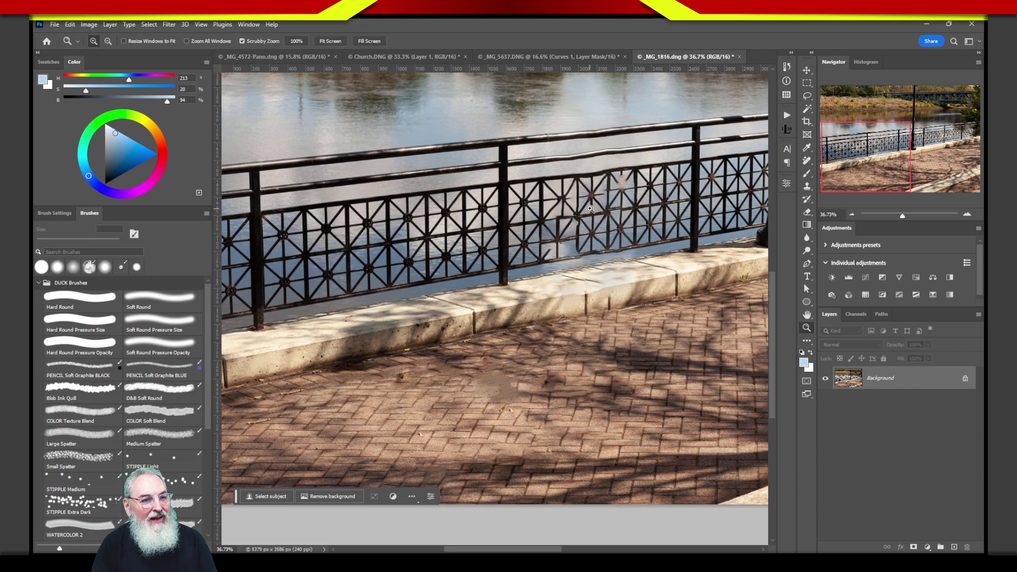
drag(586, 207, 633, 207)
key(j)
drag(654, 269, 548, 317)
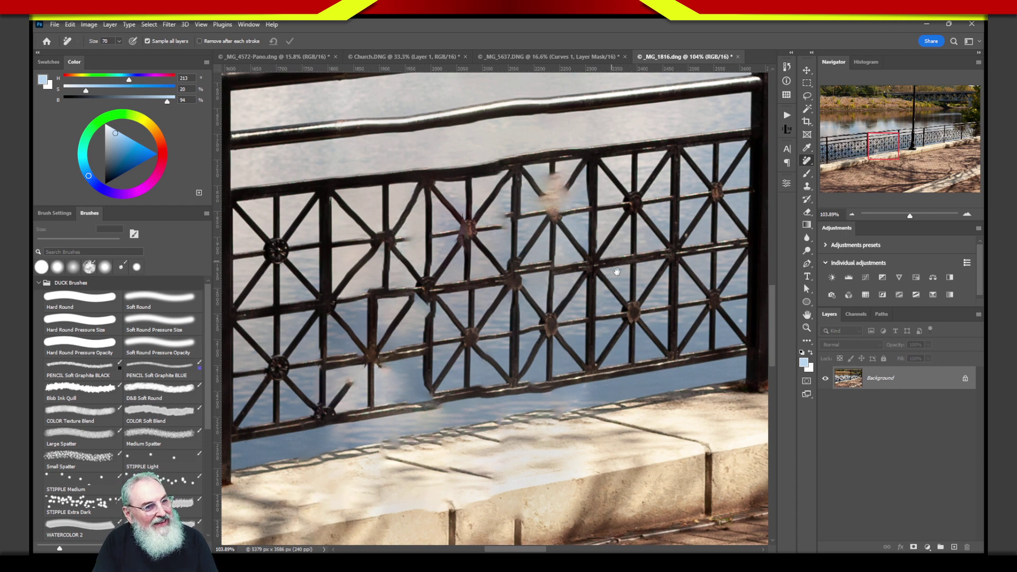
drag(609, 257, 625, 322)
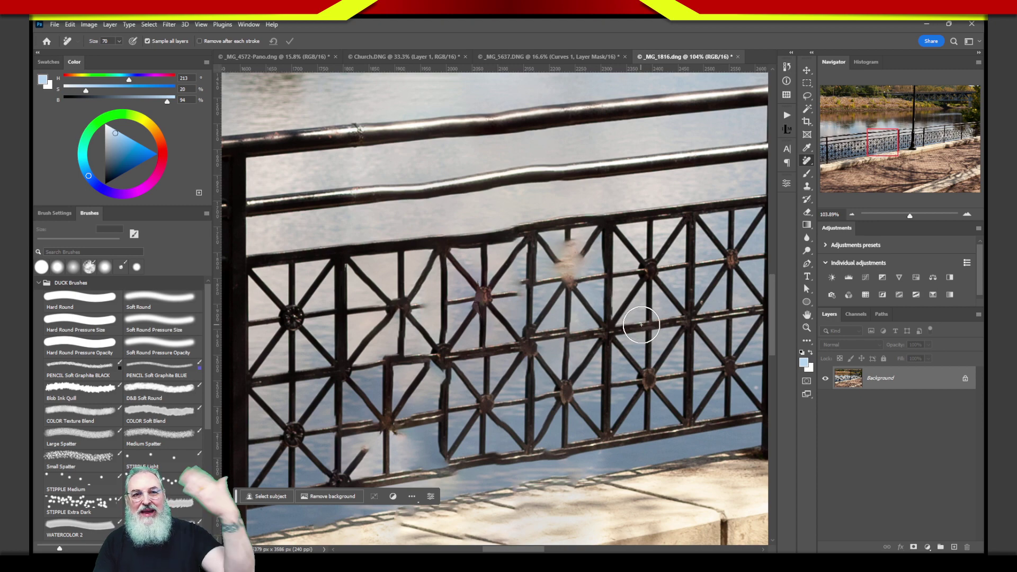
drag(584, 427, 687, 296)
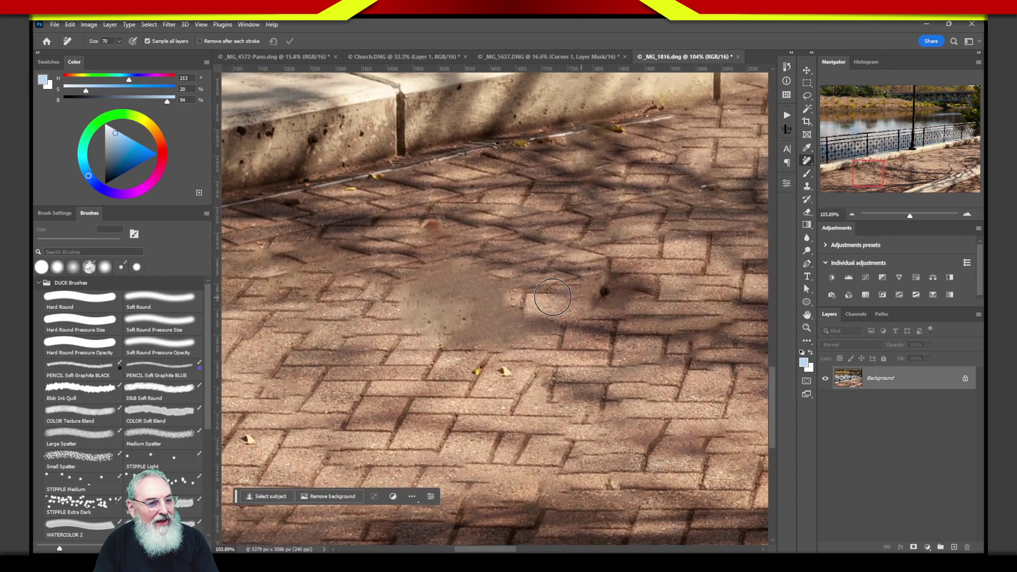
drag(480, 387, 551, 341)
mouse_move(689, 338)
mouse_down()
mouse_move(609, 390)
mouse_move(609, 325)
mouse_move(522, 326)
mouse_move(567, 329)
mouse_move(601, 313)
mouse_move(498, 323)
mouse_move(470, 308)
mouse_up()
drag(588, 310, 532, 390)
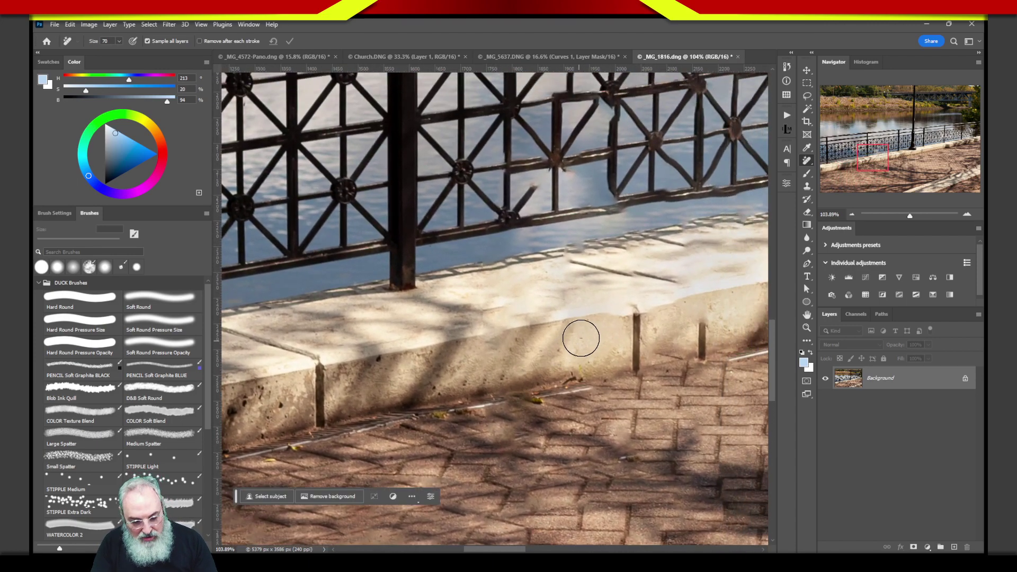
scroll(598, 336, down, 1)
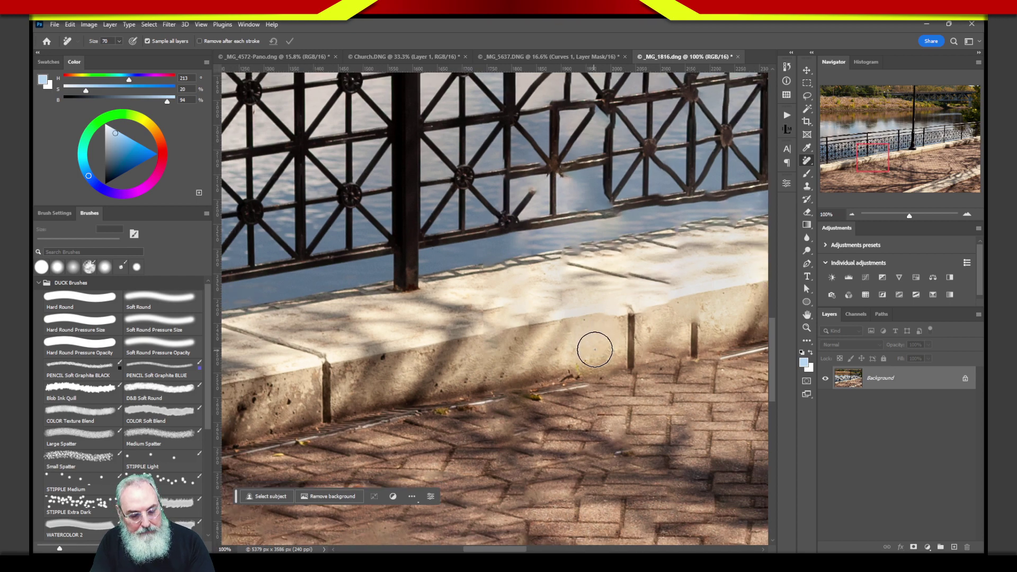
scroll(606, 362, down, 2)
scroll(607, 362, down, 1)
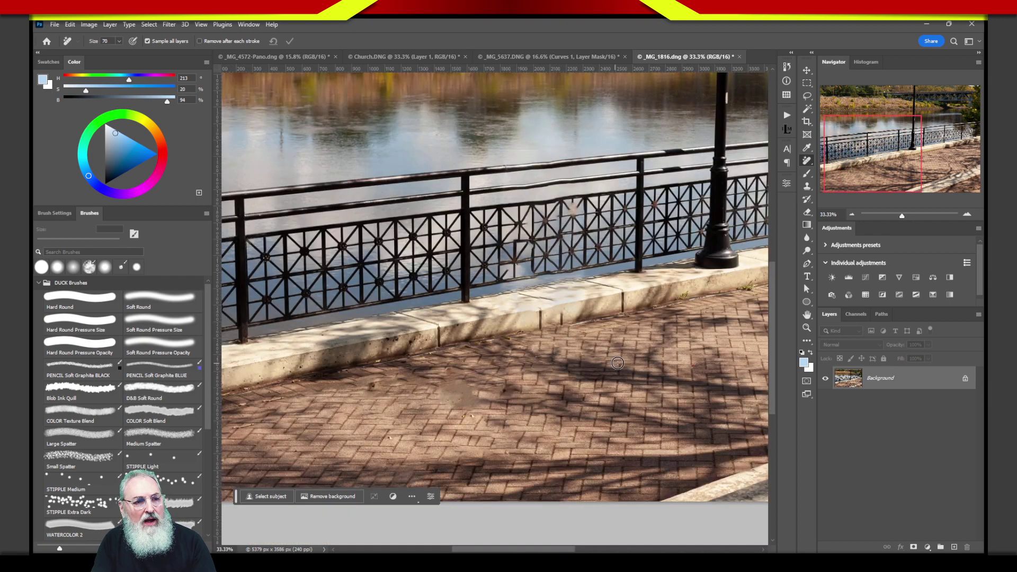
drag(662, 341, 664, 367)
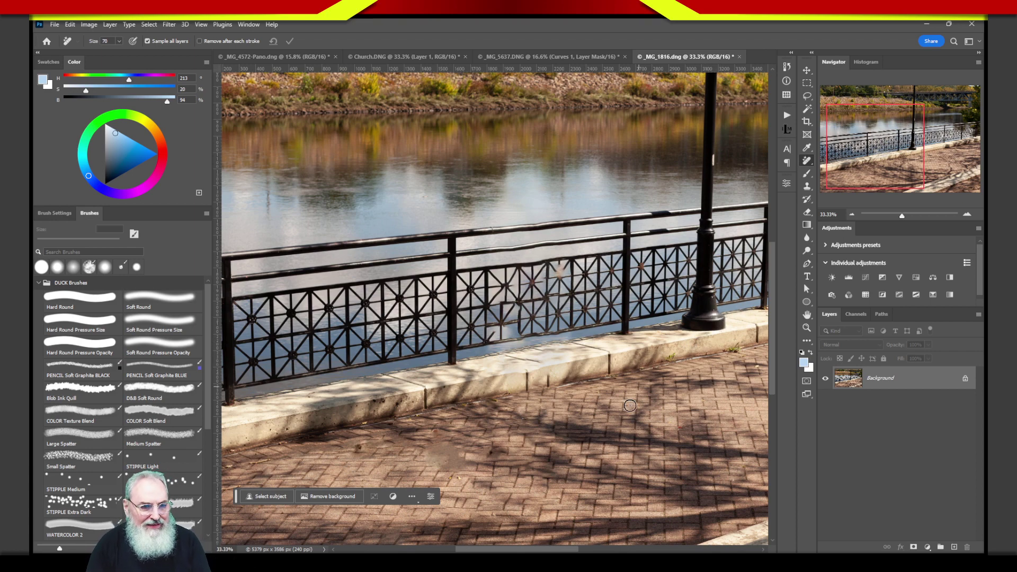
Zoom in on the concrete ledge and circle the leftover mark with an on-screen annotation.
key(z)
mouse_move(572, 373)
mouse_down()
mouse_move(585, 369)
mouse_move(508, 377)
mouse_up()
key(j)
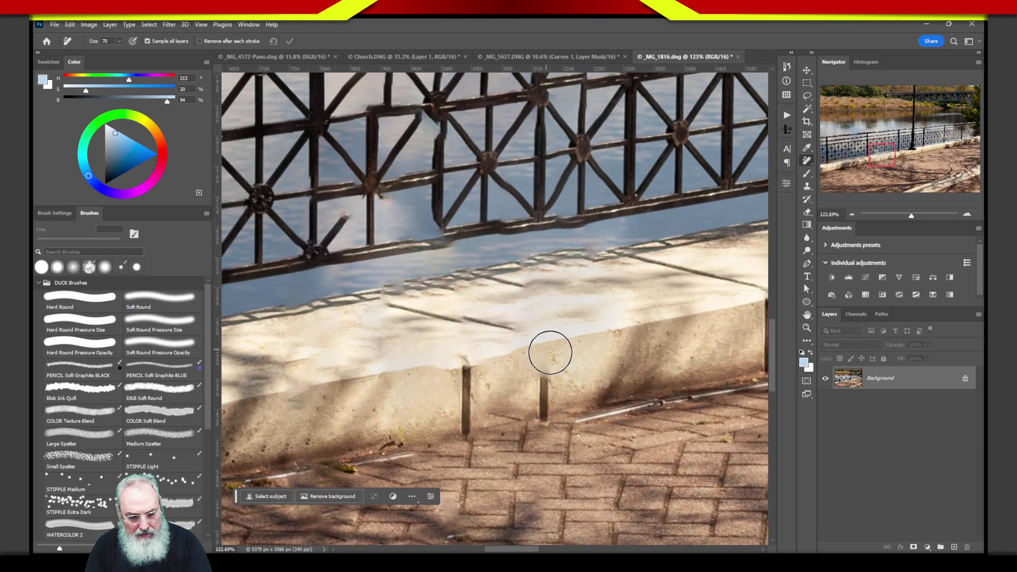
mouse_move(495, 303)
mouse_down()
mouse_move(477, 355)
mouse_move(456, 301)
mouse_up()
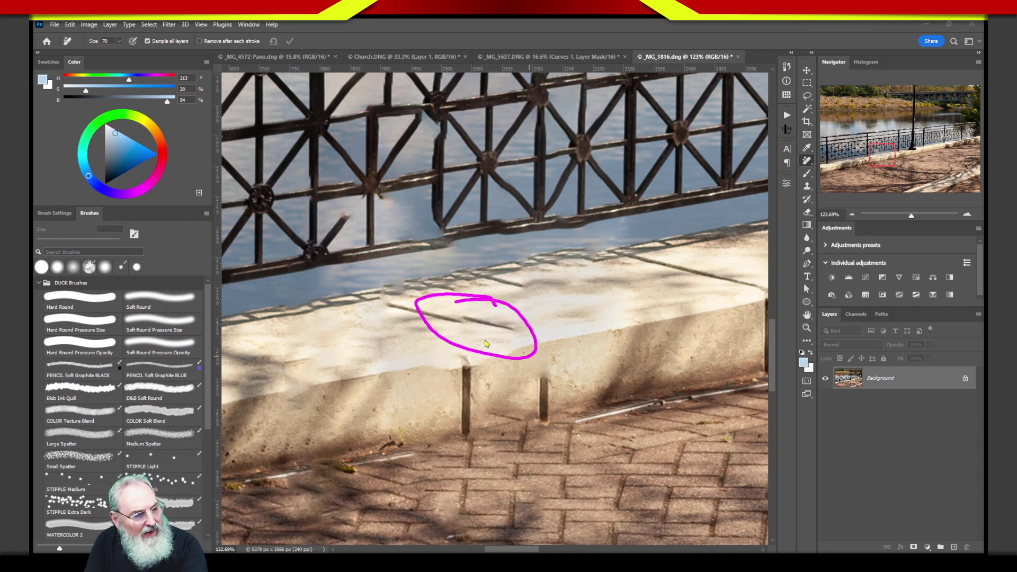
key(Escape)
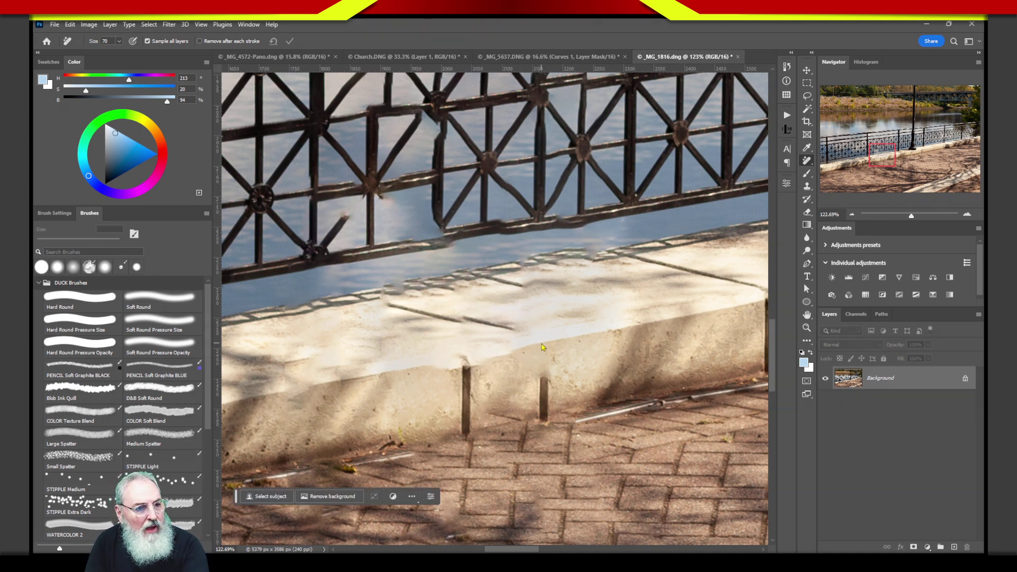
Circle the two posts on the ledge with on-screen annotations, then clear them.
mouse_move(547, 330)
mouse_down()
mouse_move(548, 400)
mouse_move(528, 404)
mouse_up()
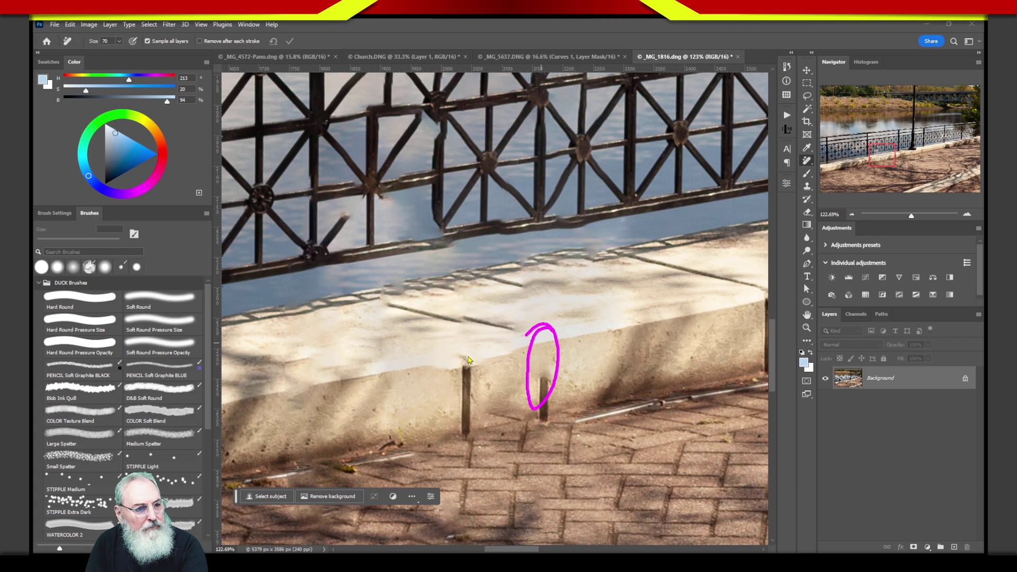
mouse_move(470, 359)
mouse_down()
mouse_move(469, 394)
mouse_move(470, 346)
mouse_move(456, 421)
mouse_move(483, 420)
mouse_move(457, 360)
mouse_up()
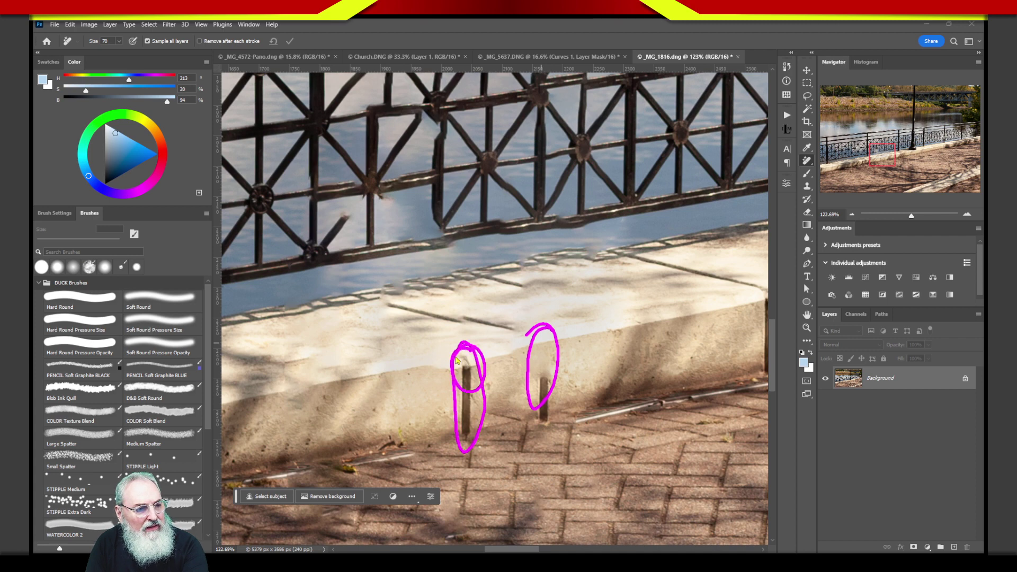
drag(459, 398, 453, 394)
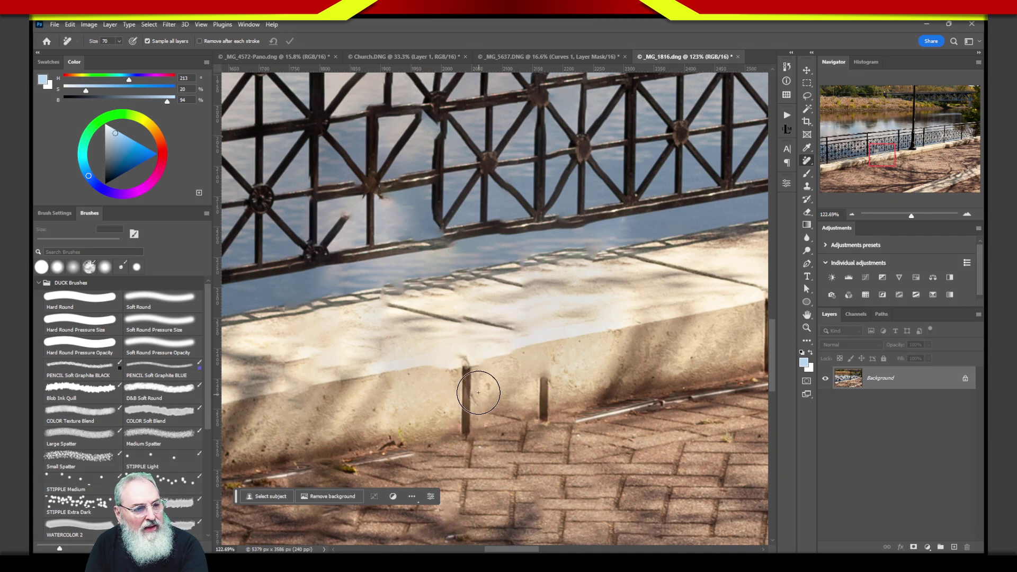
mouse_move(467, 347)
mouse_down()
mouse_move(452, 344)
mouse_move(461, 447)
mouse_up()
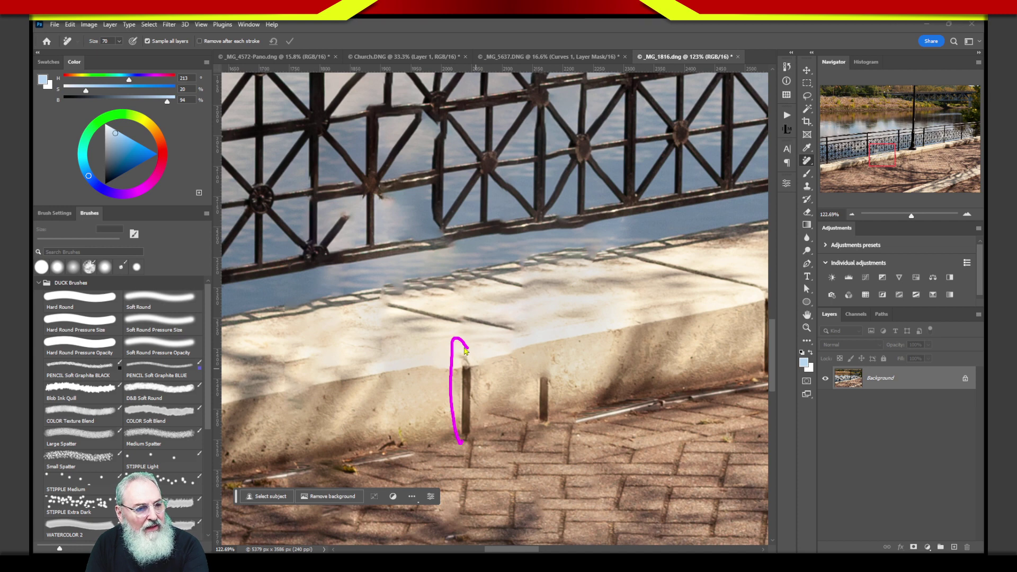
mouse_move(466, 349)
mouse_down()
mouse_move(479, 380)
mouse_move(474, 459)
mouse_up()
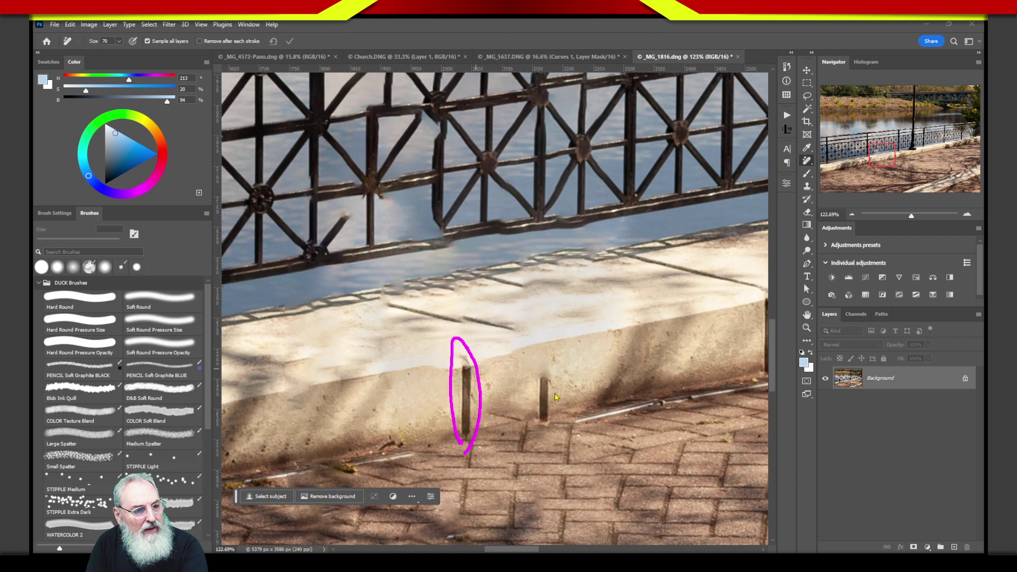
mouse_move(552, 378)
mouse_down()
mouse_move(531, 389)
mouse_move(561, 418)
mouse_move(532, 394)
mouse_up()
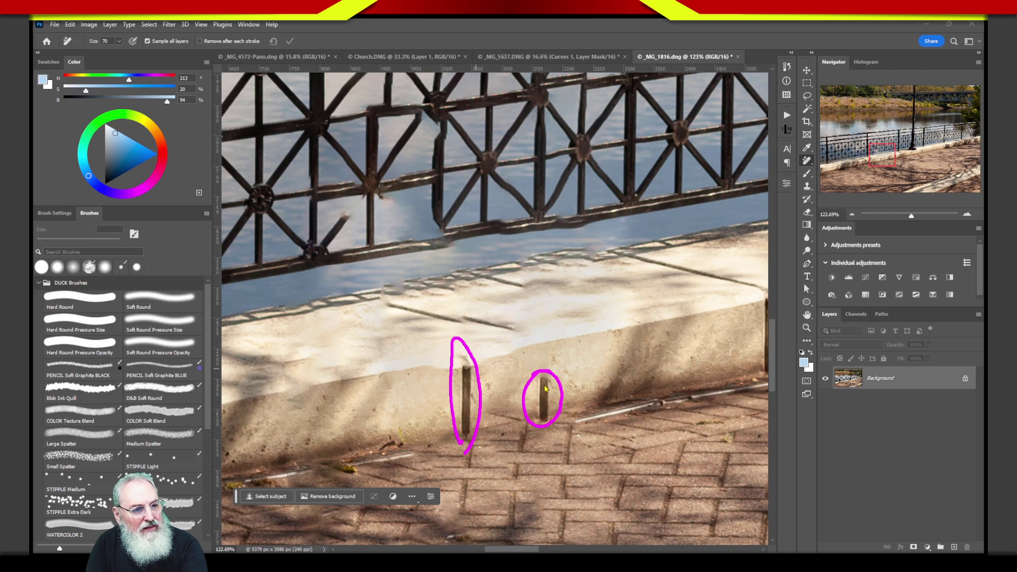
mouse_move(542, 370)
mouse_down()
mouse_move(539, 341)
mouse_move(466, 321)
mouse_move(541, 353)
mouse_move(539, 389)
mouse_up()
key(Escape)
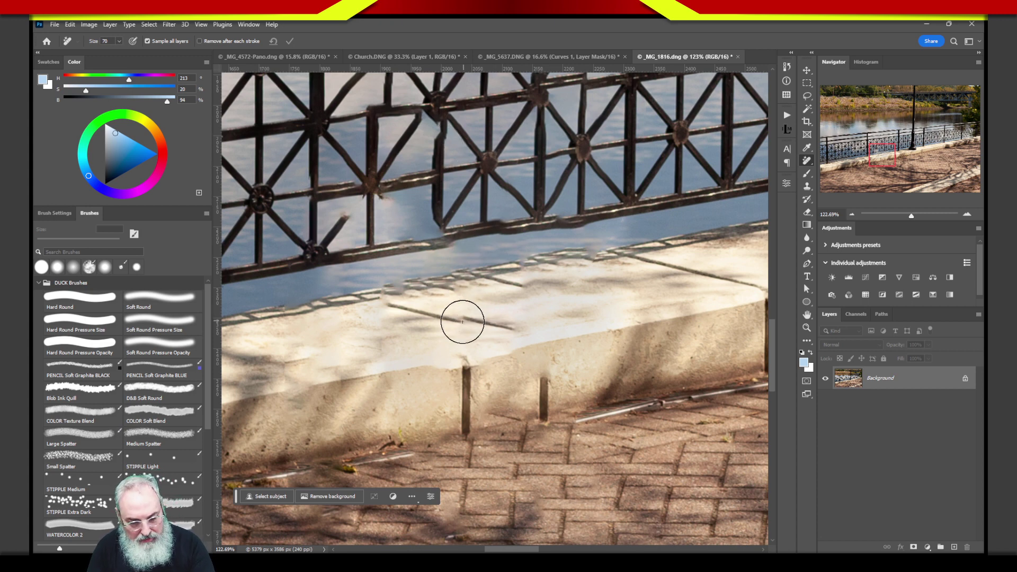
Circle the dark line across the ledge and reduce the Remove brush from 70 to 30.
key(ctrl+2)
mouse_move(474, 306)
mouse_down()
mouse_move(513, 317)
mouse_move(479, 304)
mouse_up()
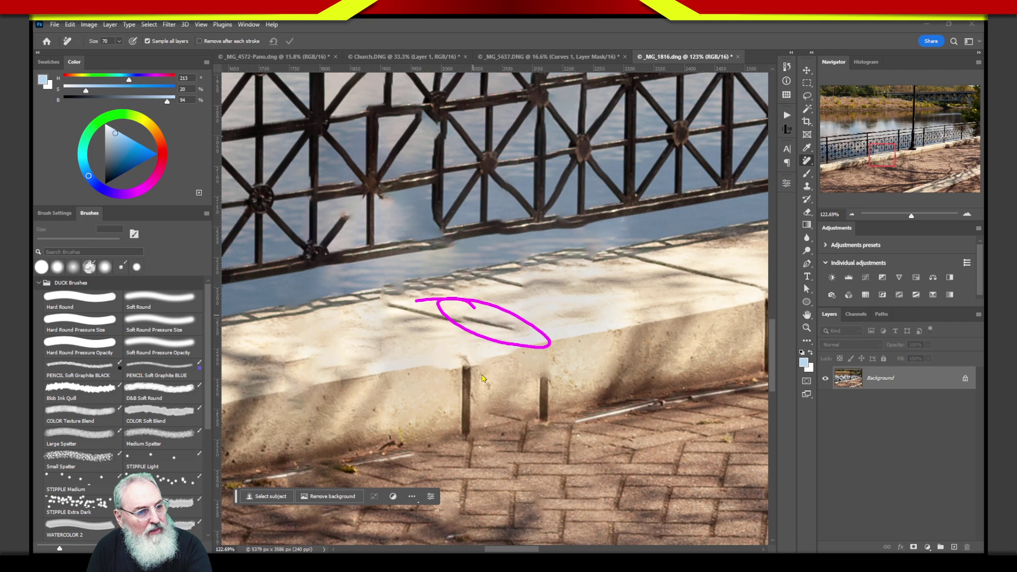
key(Escape)
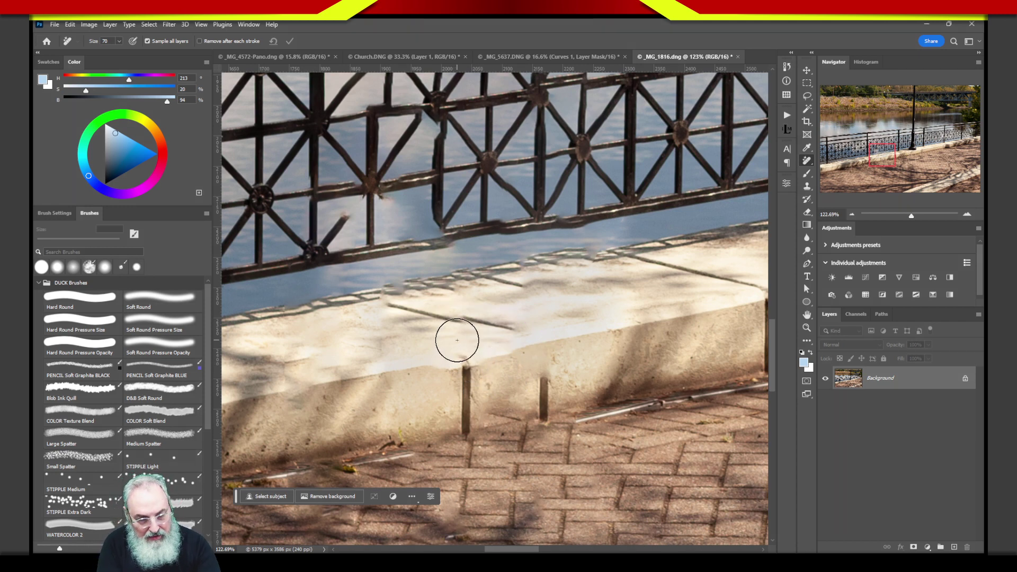
key(bracketleft)
key(bracketleft)
key(bracketleft)
key(bracketleft)
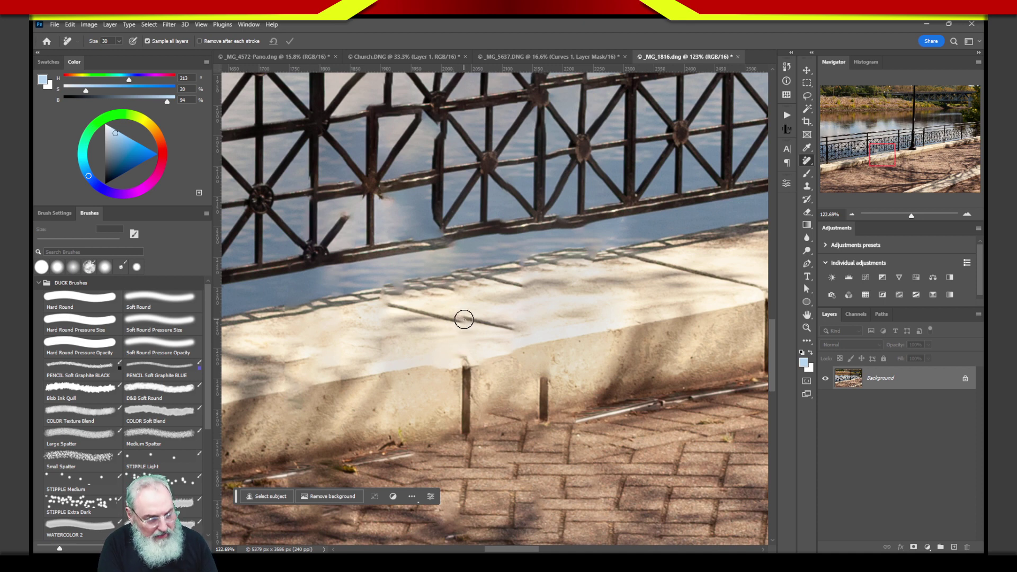
Remove the thin dark line and the blotches along the ledge edge with small Remove strokes.
drag(464, 319, 546, 340)
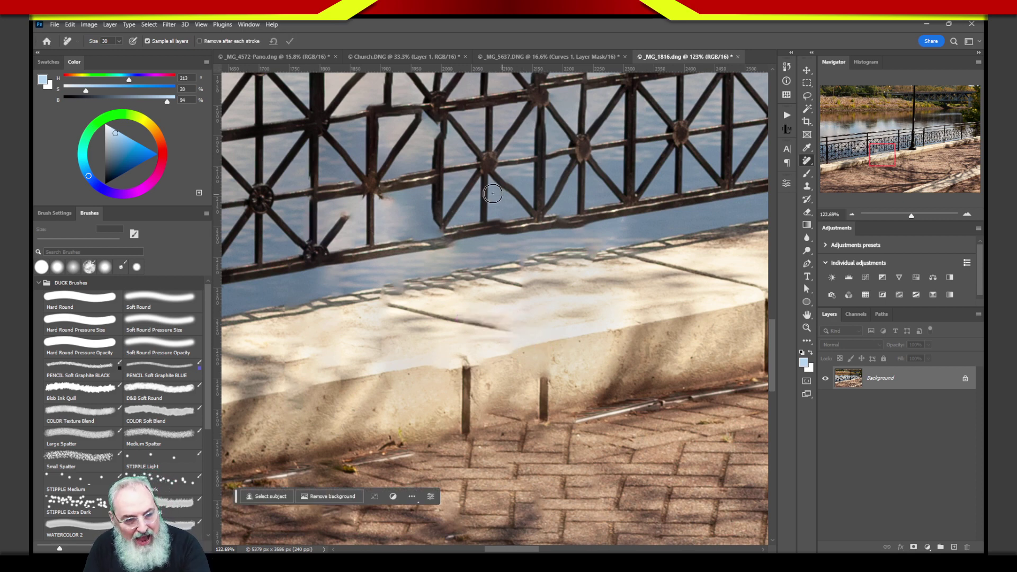
key(alt+Tab)
drag(473, 317, 443, 317)
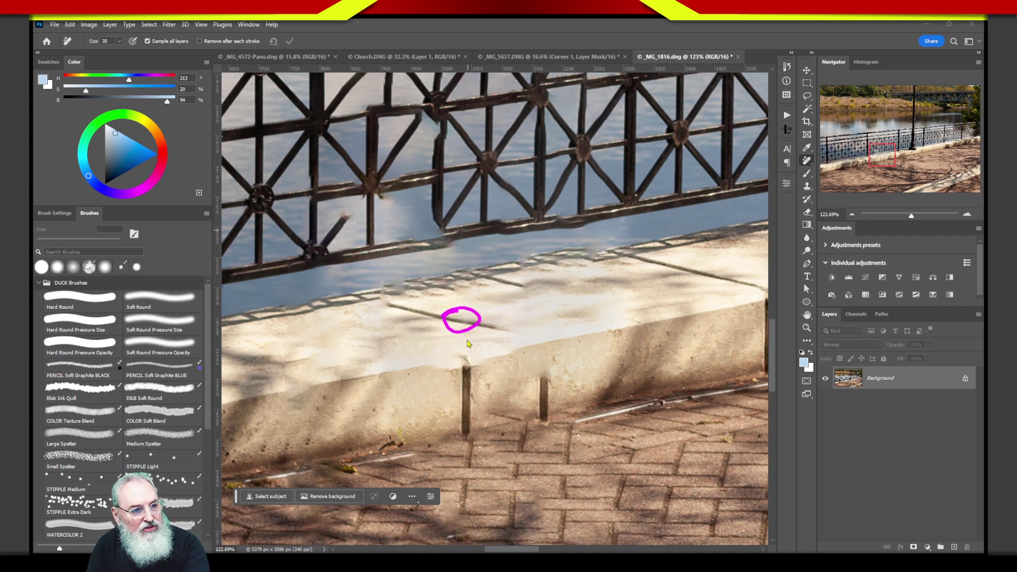
mouse_move(534, 321)
mouse_down()
mouse_move(511, 327)
mouse_move(549, 341)
mouse_move(510, 349)
mouse_move(545, 317)
mouse_move(501, 362)
mouse_up()
drag(513, 318, 545, 372)
key(Return)
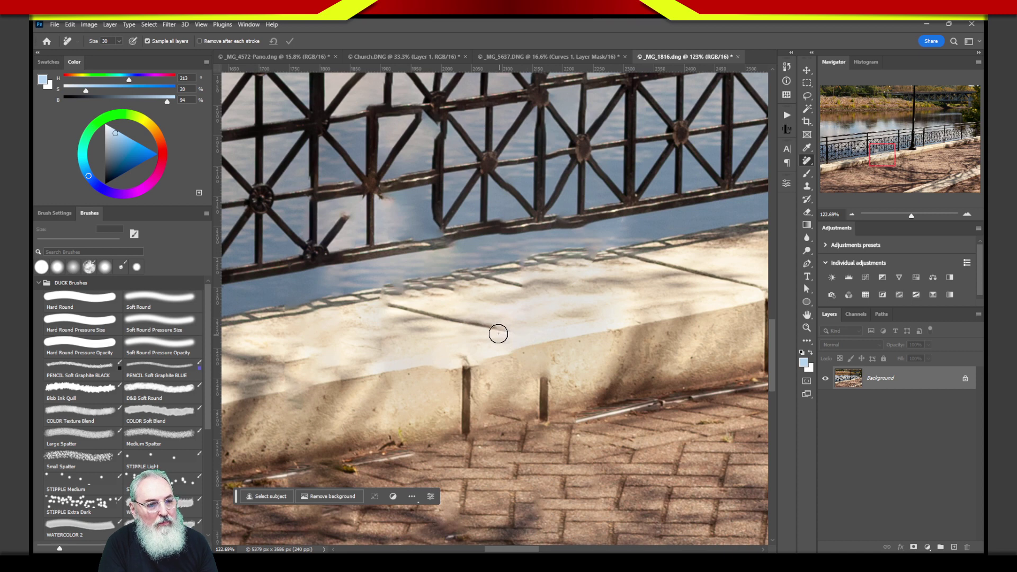
drag(496, 331, 546, 340)
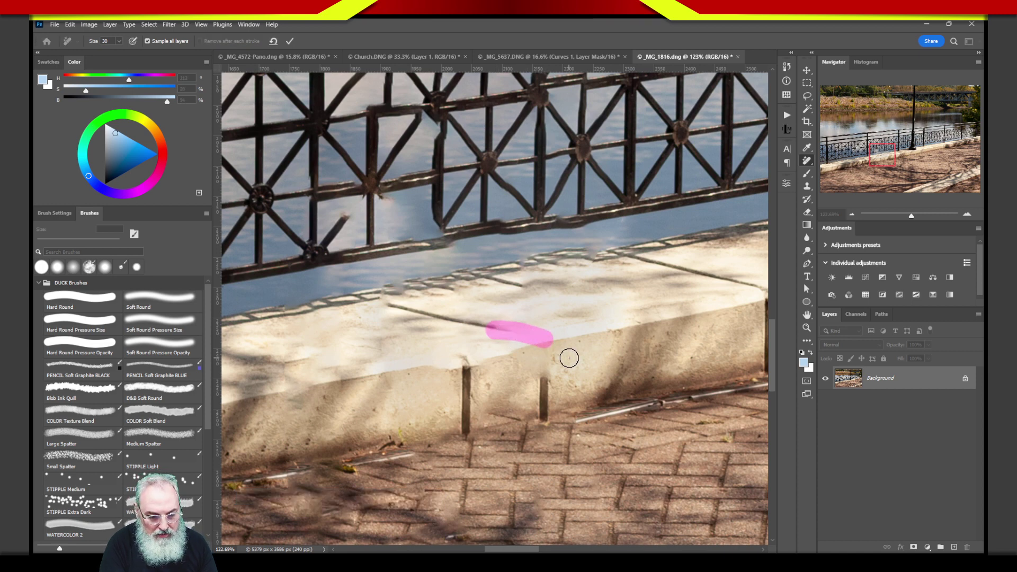
drag(509, 332, 553, 335)
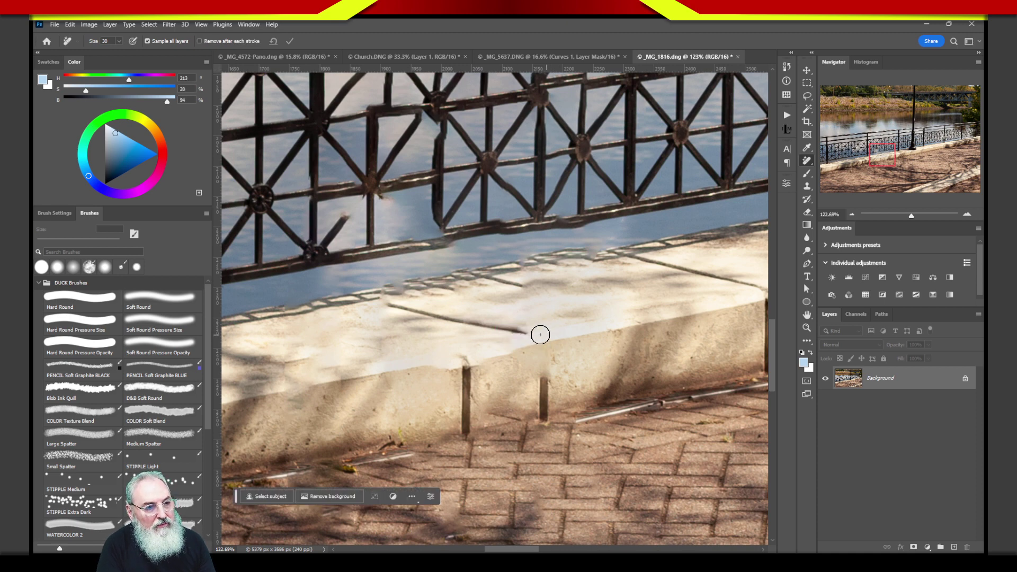
Remove leftover blotches along the ledge's top edge and rework the right-hand post stub with the Remove tool.
drag(484, 324, 557, 338)
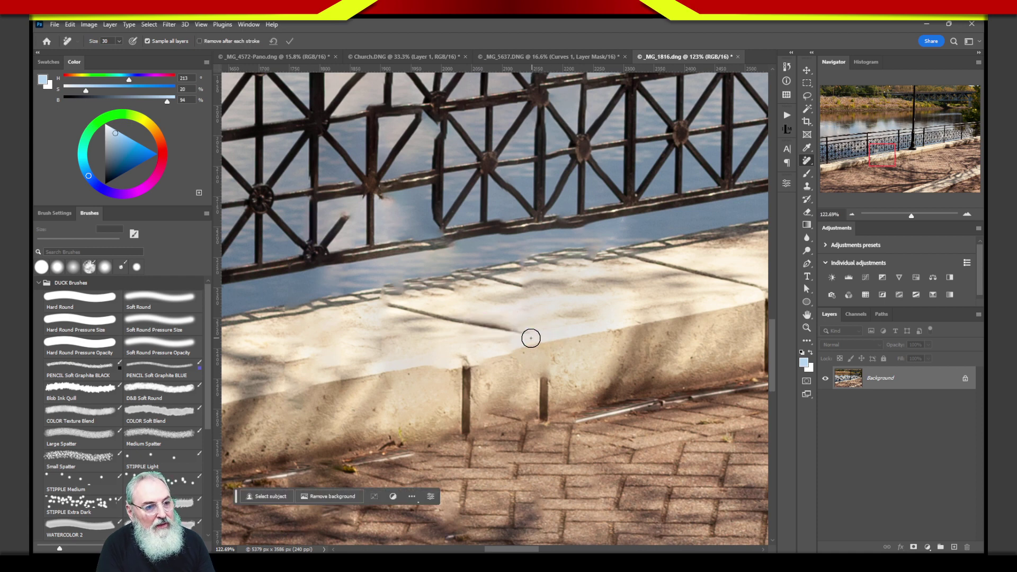
drag(400, 305, 362, 299)
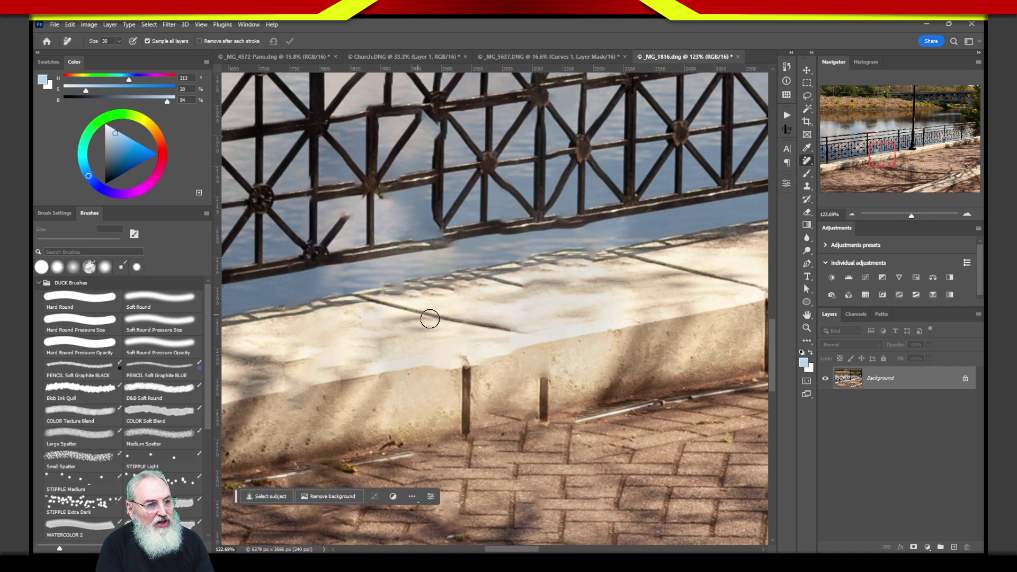
drag(521, 292, 494, 281)
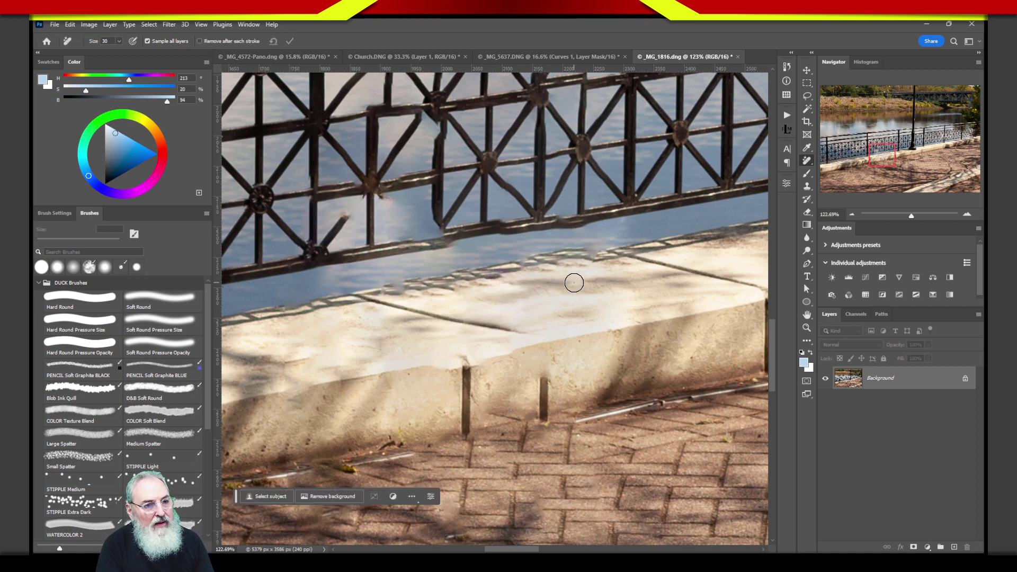
drag(547, 391, 545, 345)
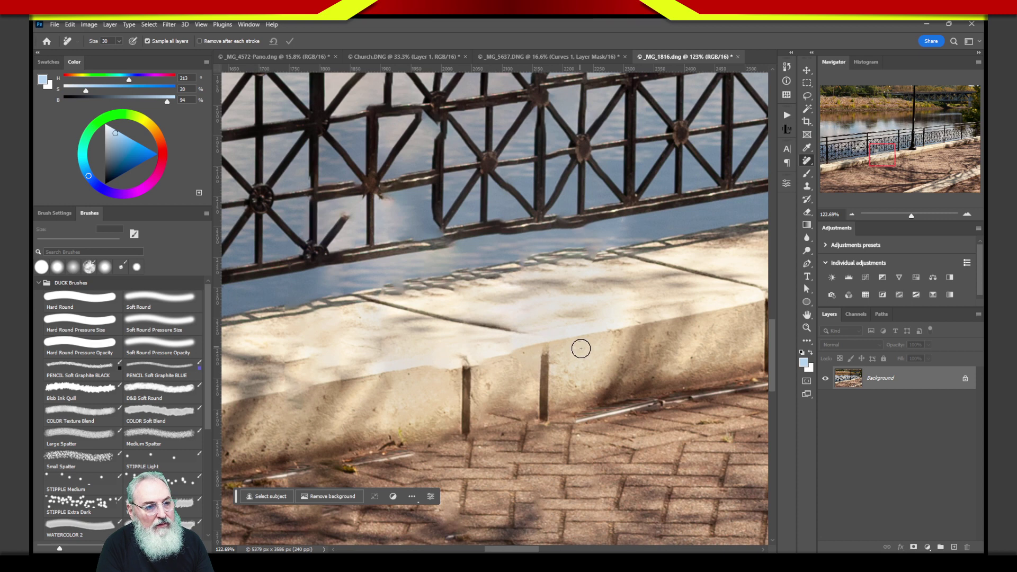
drag(539, 351, 547, 348)
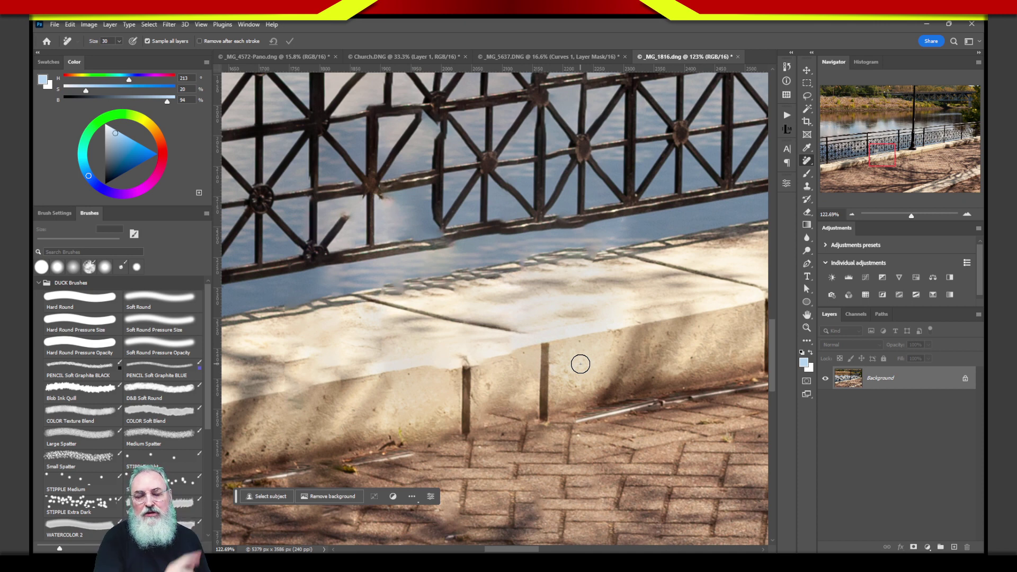
Erase the left post below the ledge with a Remove-tool stroke and commit it.
click(579, 363)
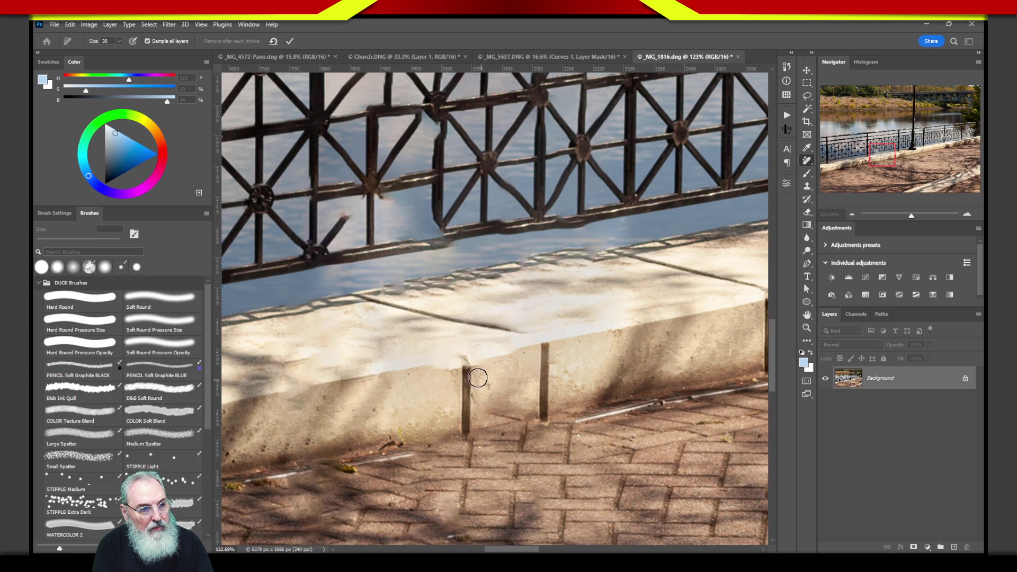
mouse_move(463, 364)
mouse_down()
mouse_move(466, 430)
mouse_move(469, 366)
mouse_up()
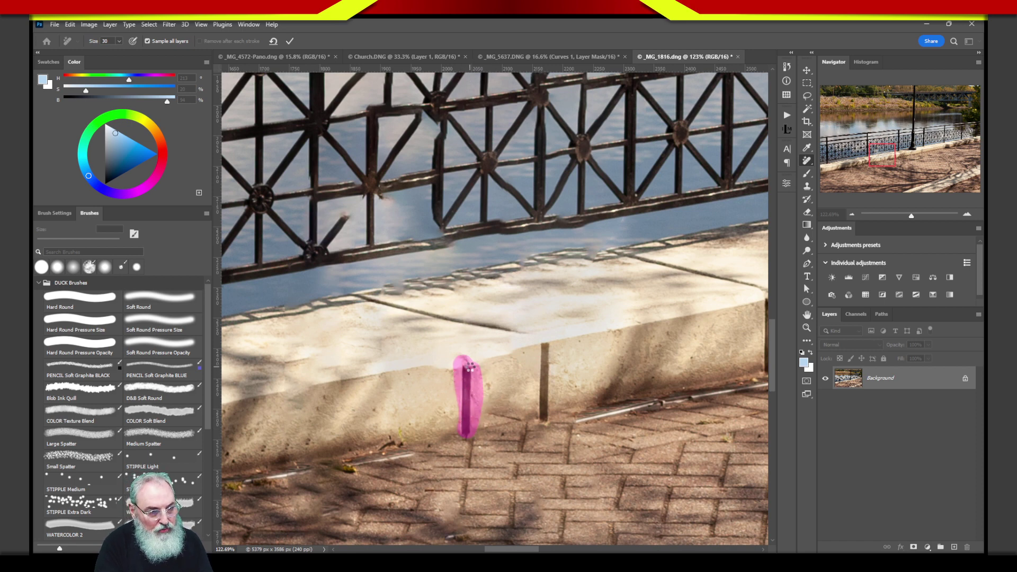
key(Return)
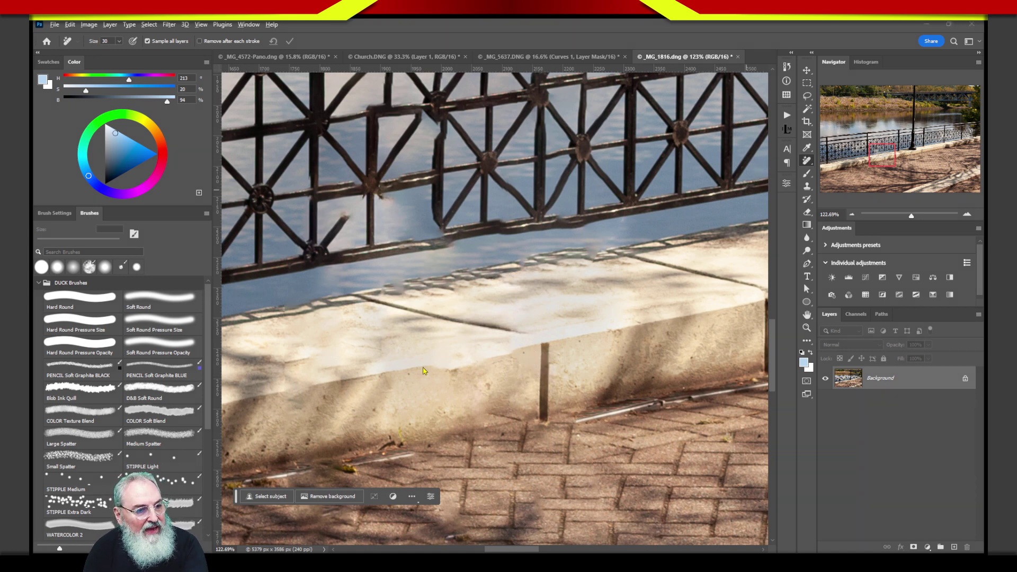
Smooth the ledge edge where the post stood, then fit the whole photo on screen.
drag(423, 369, 541, 349)
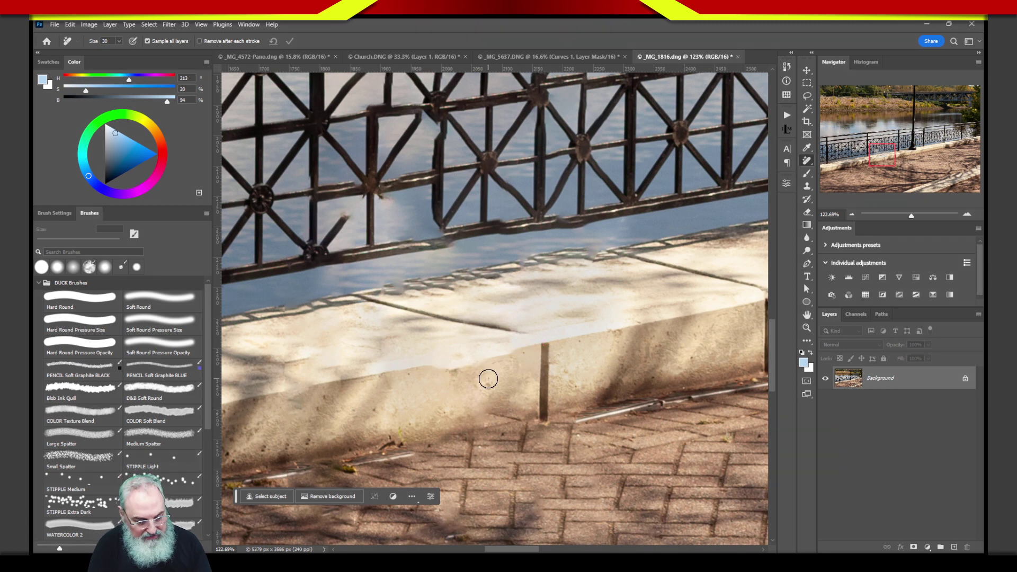
drag(438, 366, 498, 352)
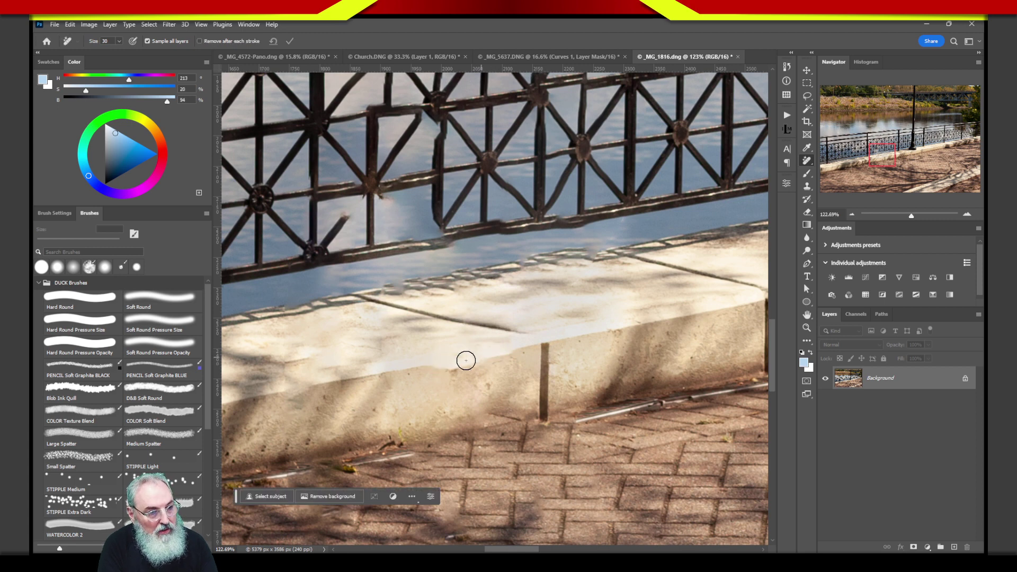
drag(433, 368, 519, 352)
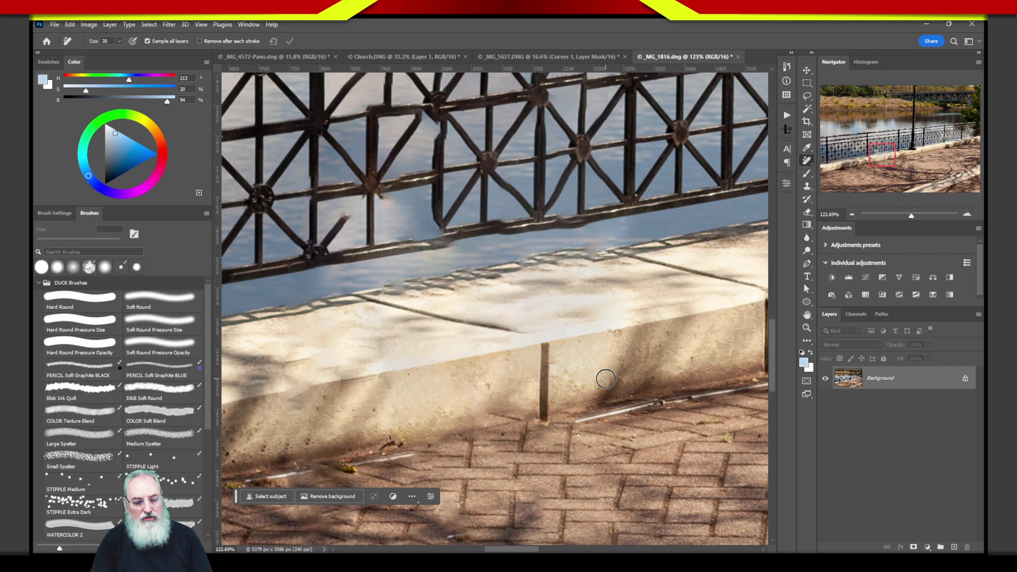
key(ctrl+0)
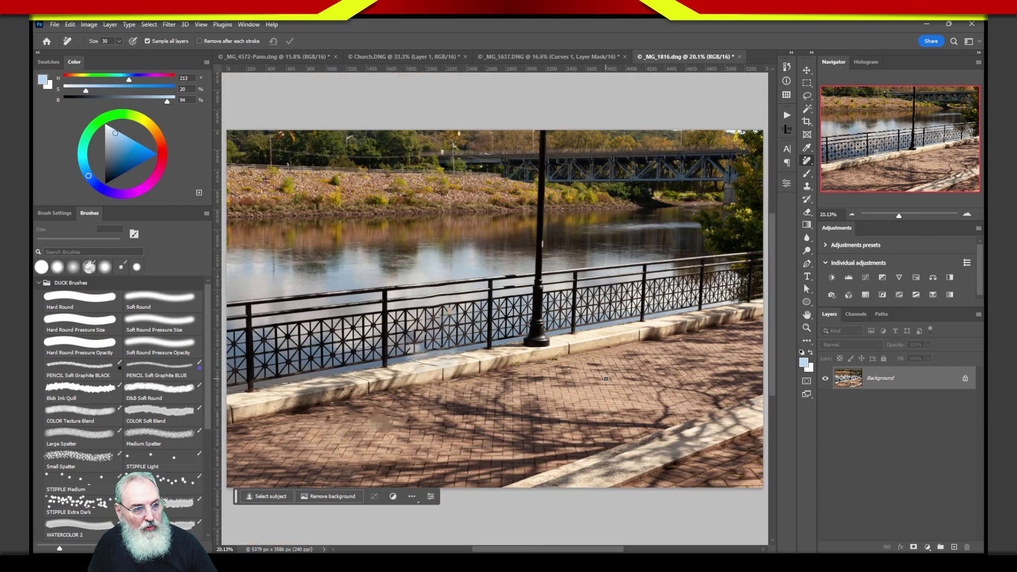
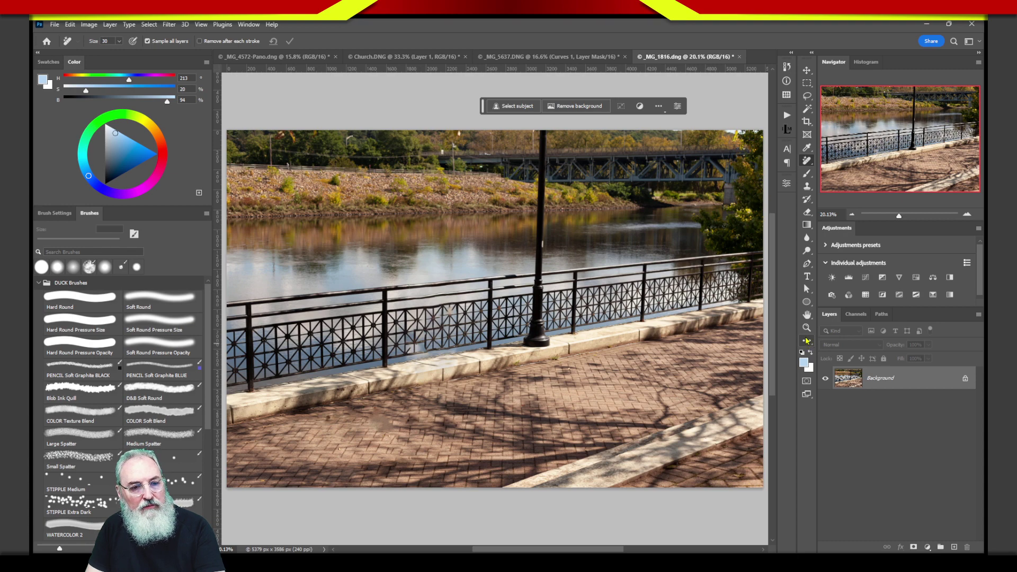
Reveal the Edit Toolbar flyout from the toolbar's extra-tools (…) slot.
click(806, 341)
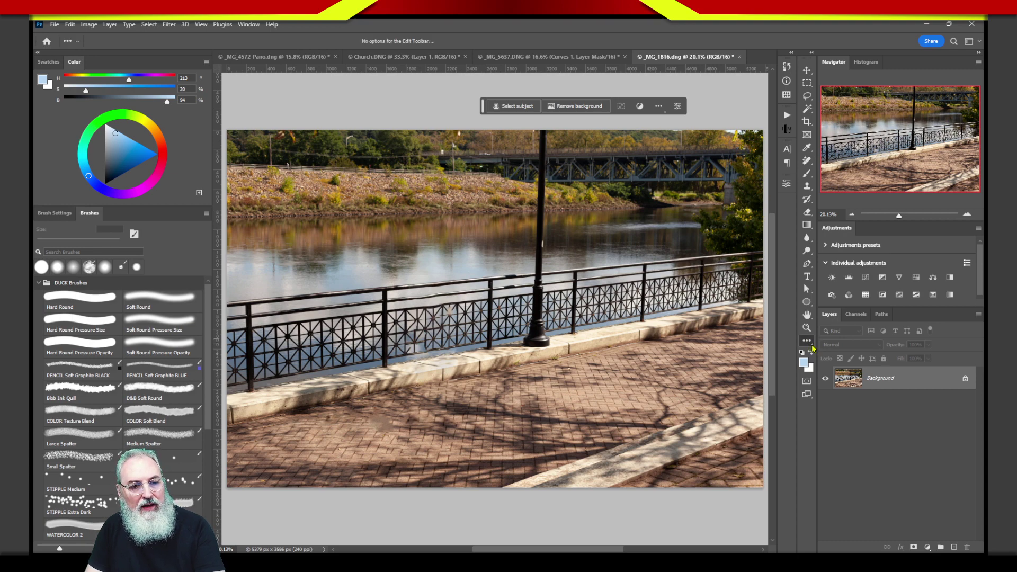
click(812, 346)
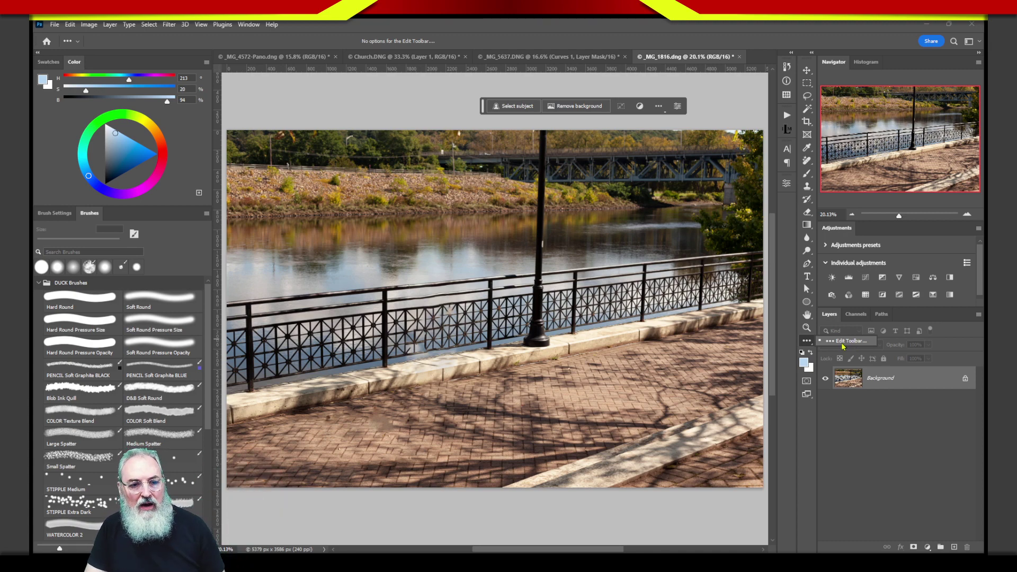
Open Customize Toolbar, shift the window left and stretch it taller at bottom and top.
click(843, 343)
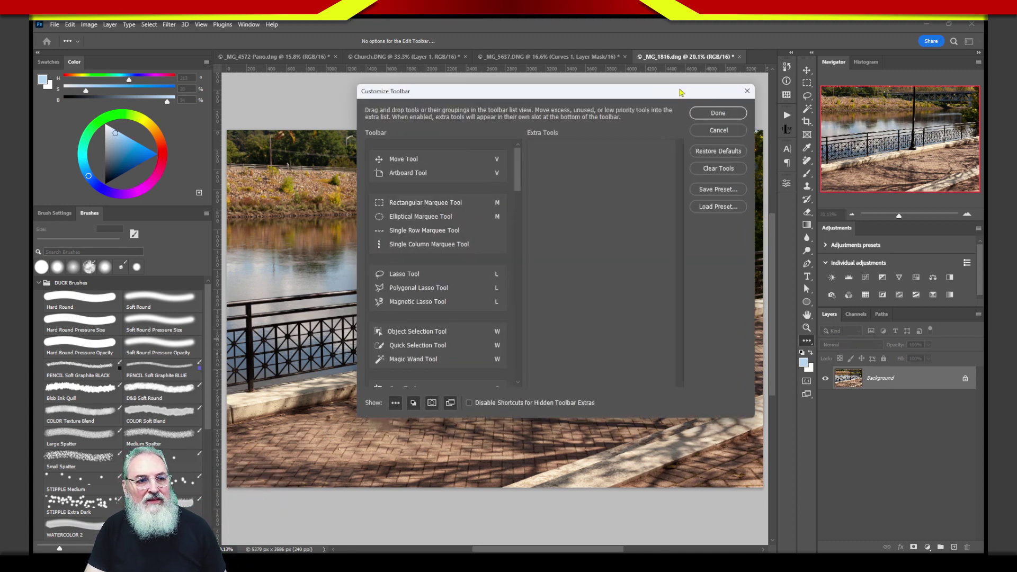
drag(662, 95, 597, 103)
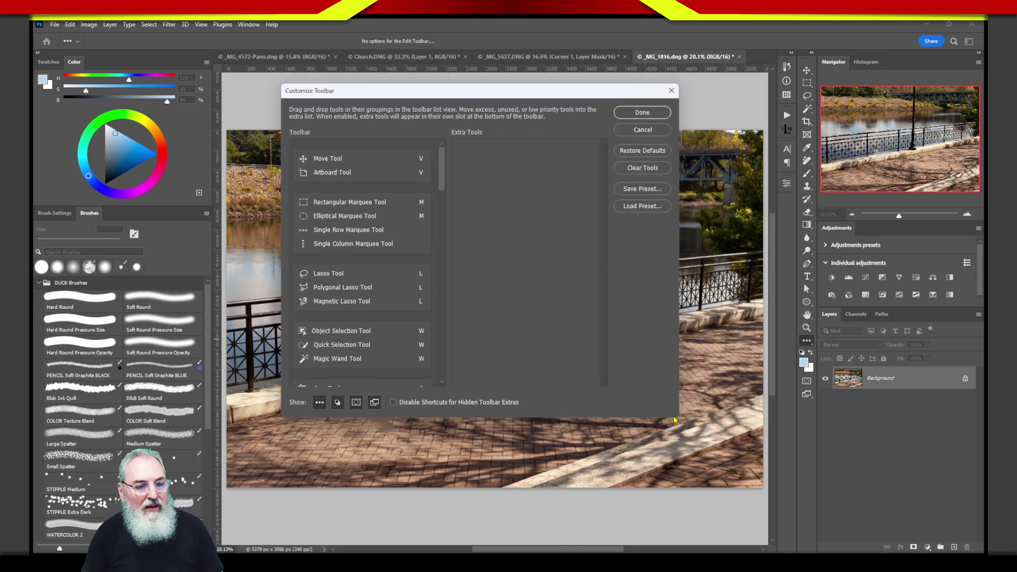
drag(665, 421, 662, 537)
drag(513, 85, 508, 31)
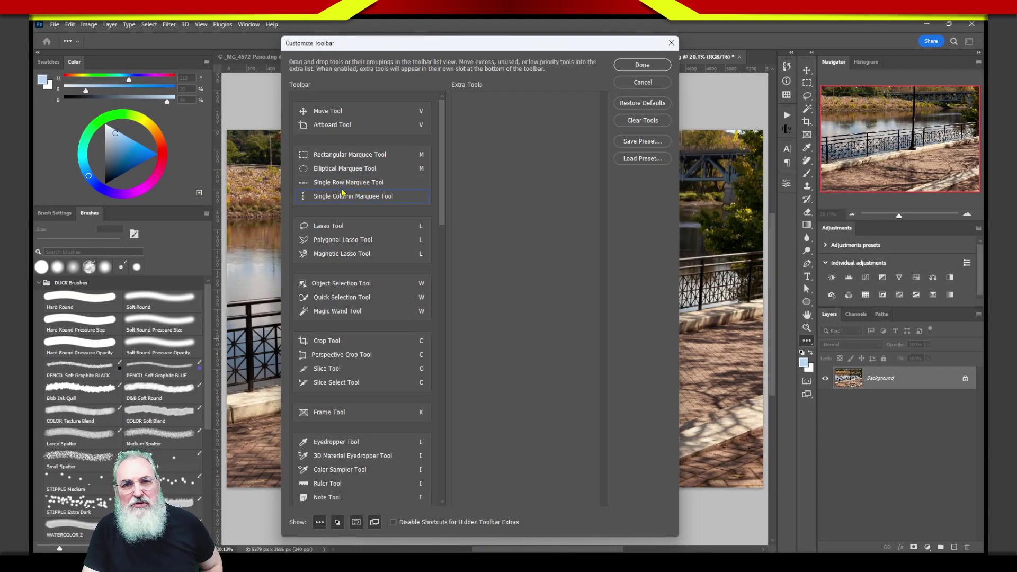
Move Single Row Marquee, Single Column Marquee and Magnetic Lasso into Extra Tools, grouping the marquees.
drag(335, 183, 506, 120)
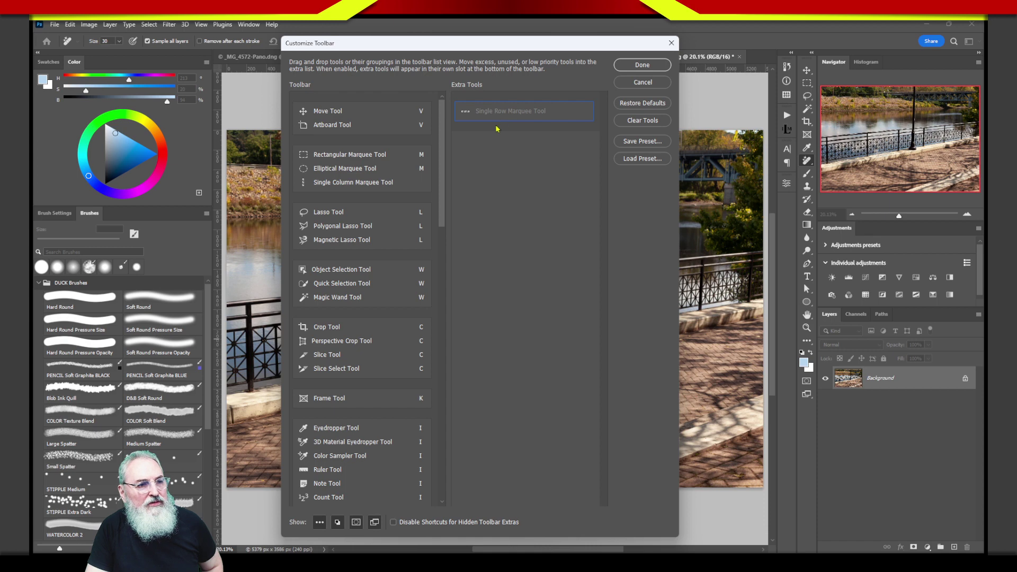
drag(353, 188, 504, 140)
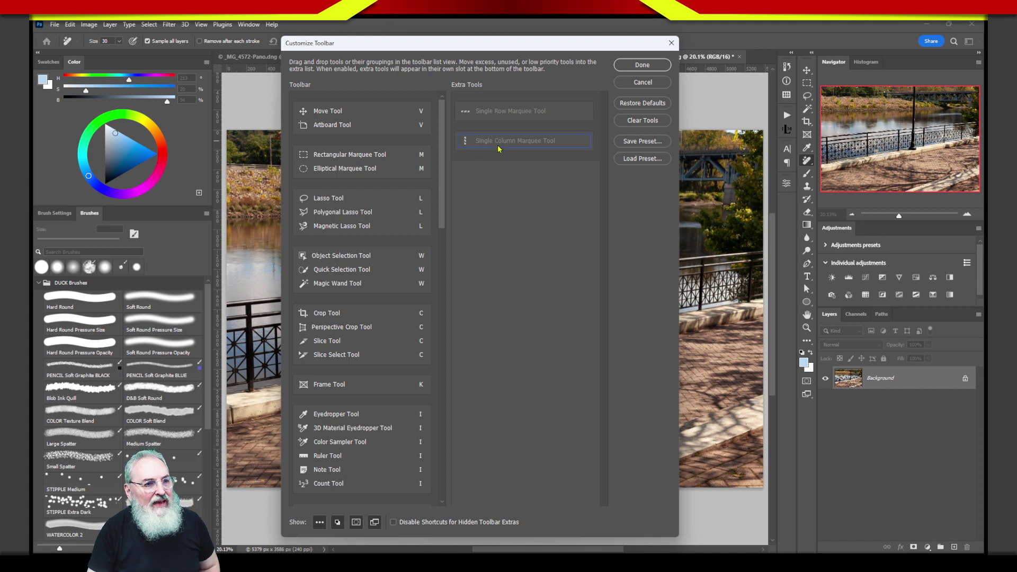
drag(498, 148, 494, 118)
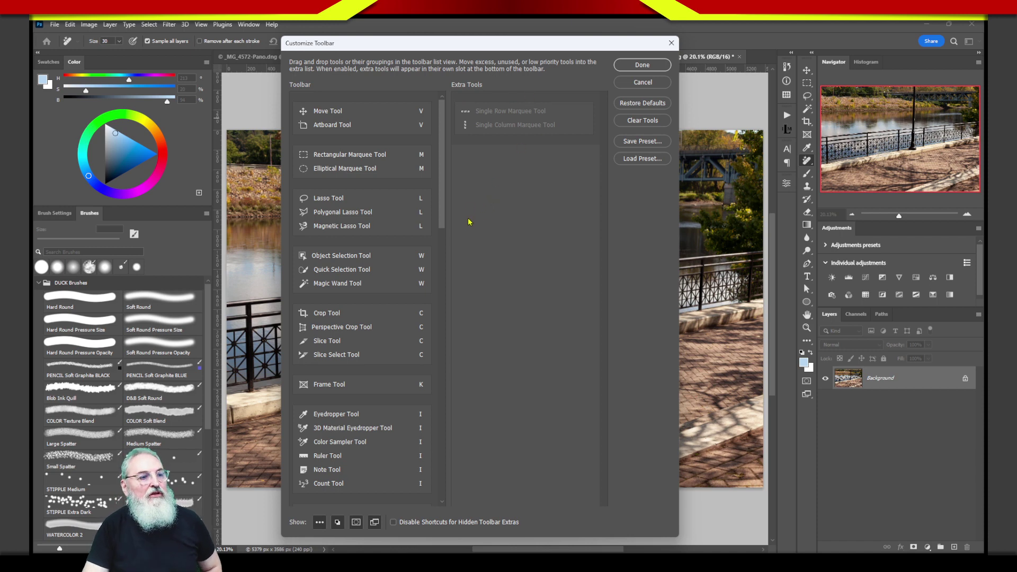
drag(443, 174, 437, 196)
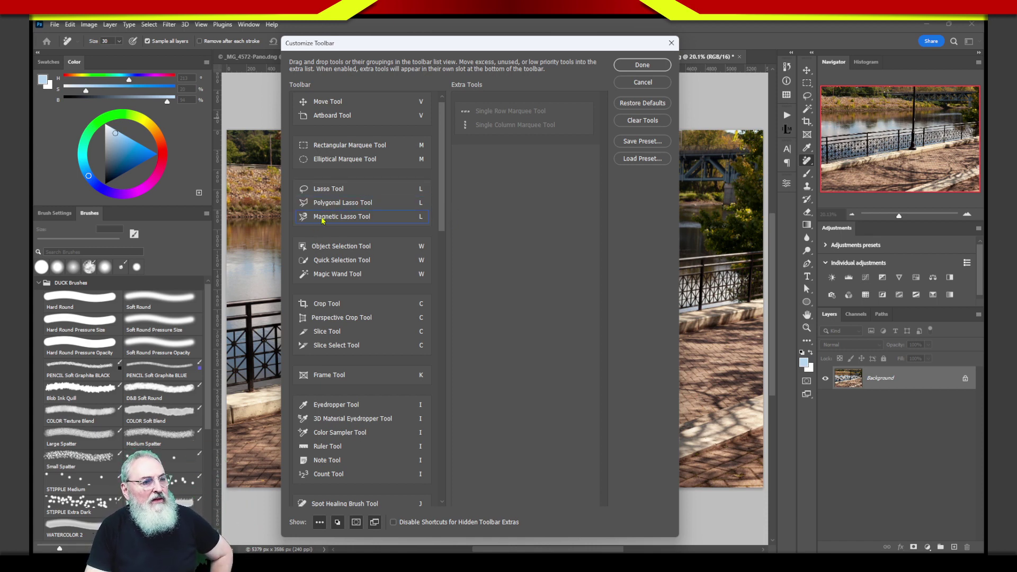
mouse_move(331, 219)
mouse_down()
mouse_move(435, 191)
mouse_move(483, 154)
mouse_up()
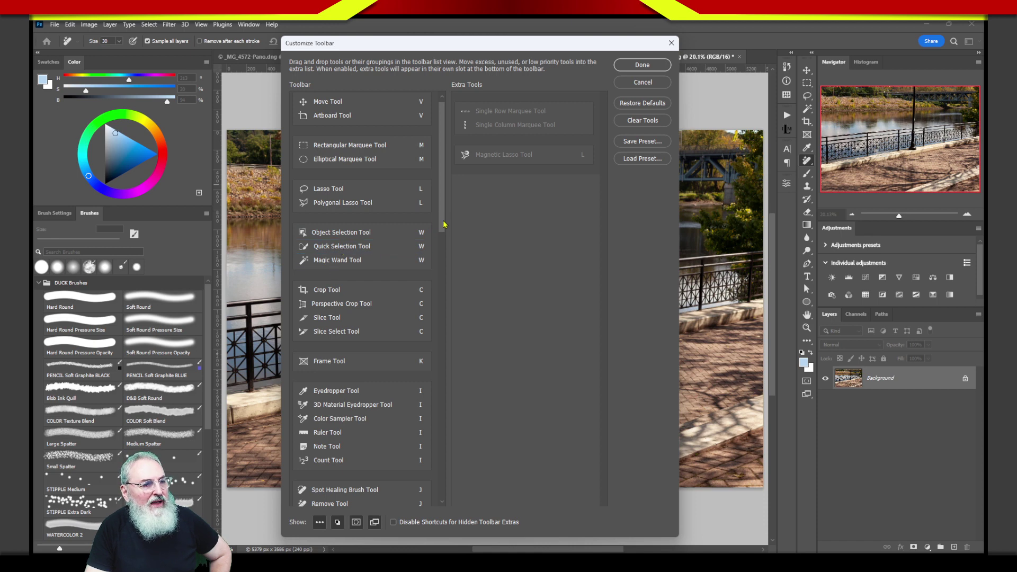
drag(444, 224, 442, 269)
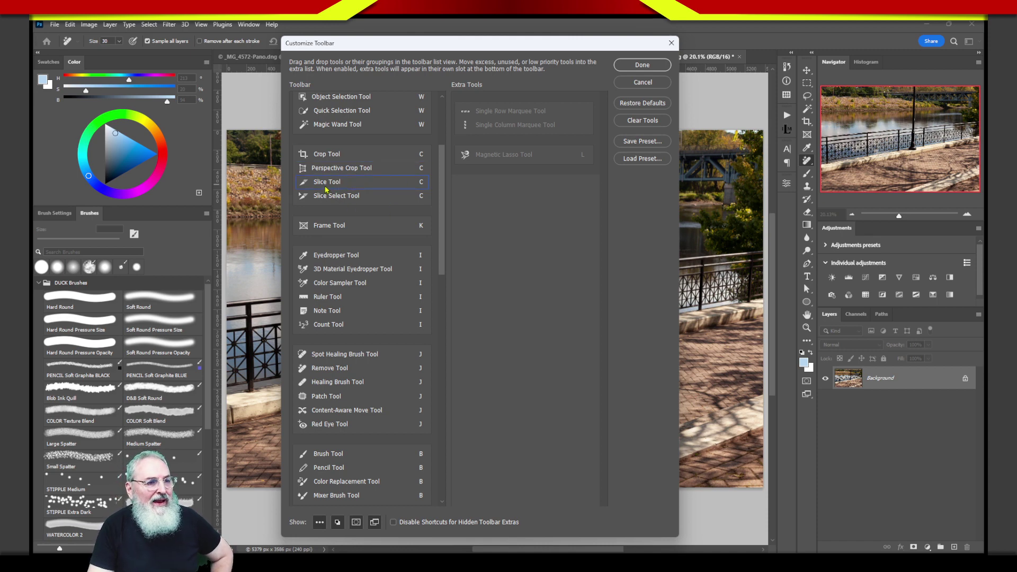
Move Slice Select, Slice and Perspective Crop into Extra Tools, grouping the two slice tools.
drag(325, 198, 489, 177)
drag(391, 183, 508, 177)
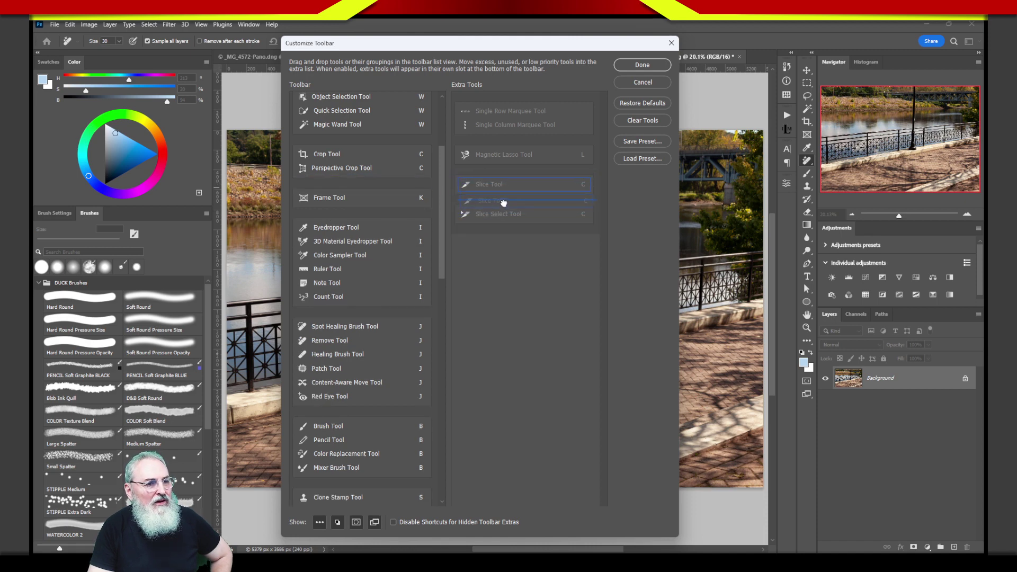
drag(505, 213, 503, 192)
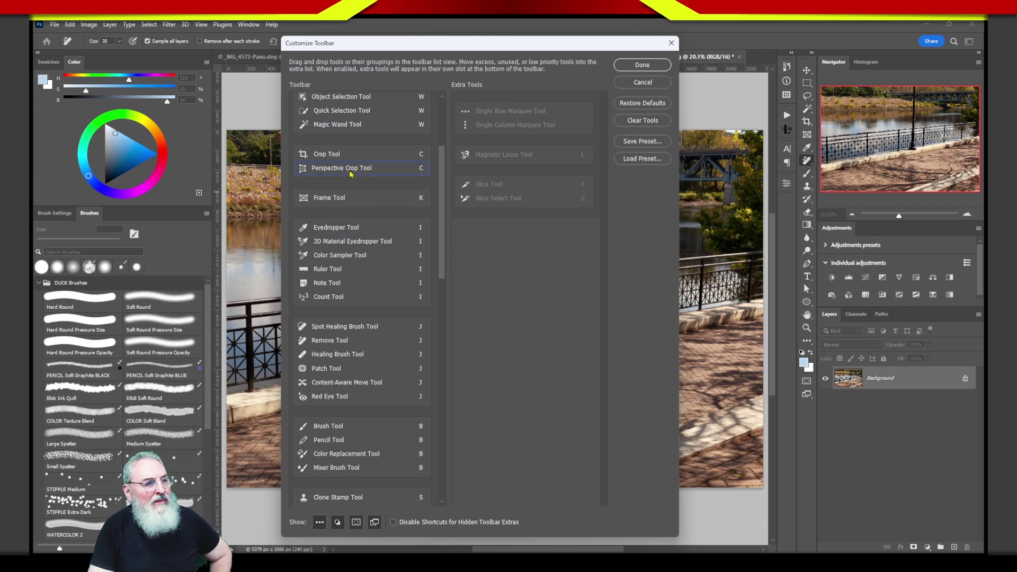
drag(345, 171, 506, 180)
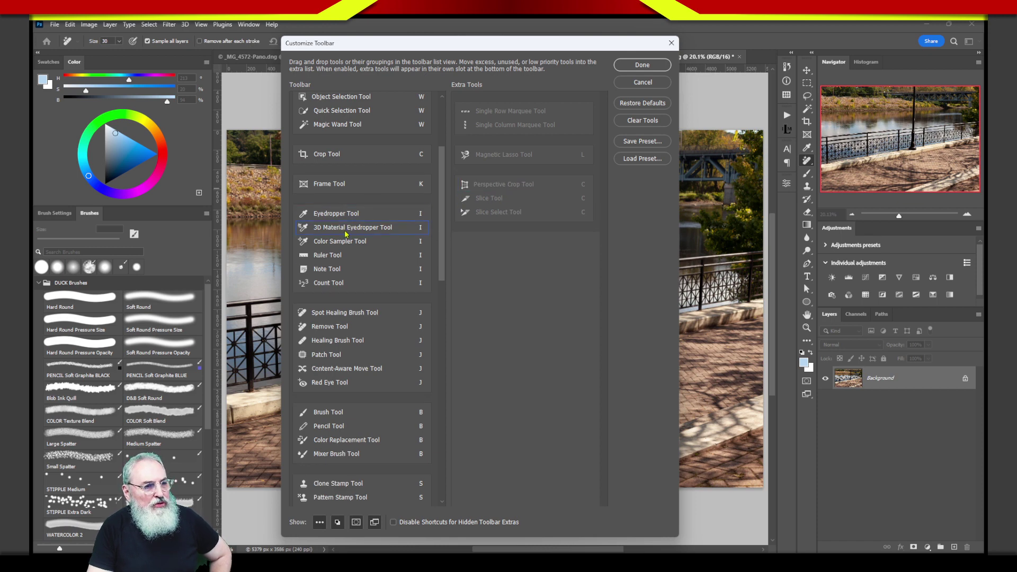
Move 3D Material Eyedropper, Color Sampler, Ruler, Note and Count tools into Extra Tools.
drag(337, 233, 496, 241)
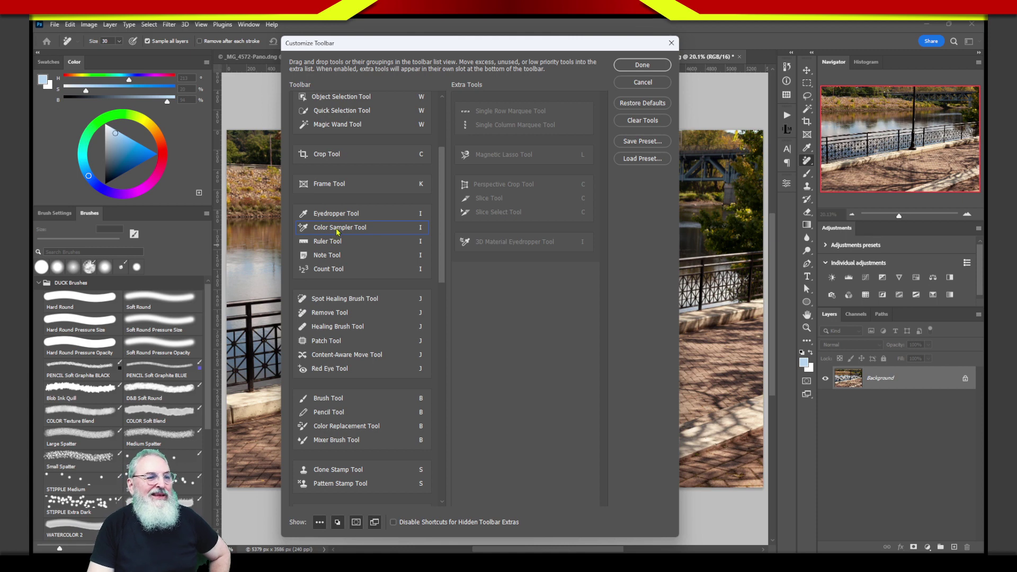
drag(337, 232, 503, 249)
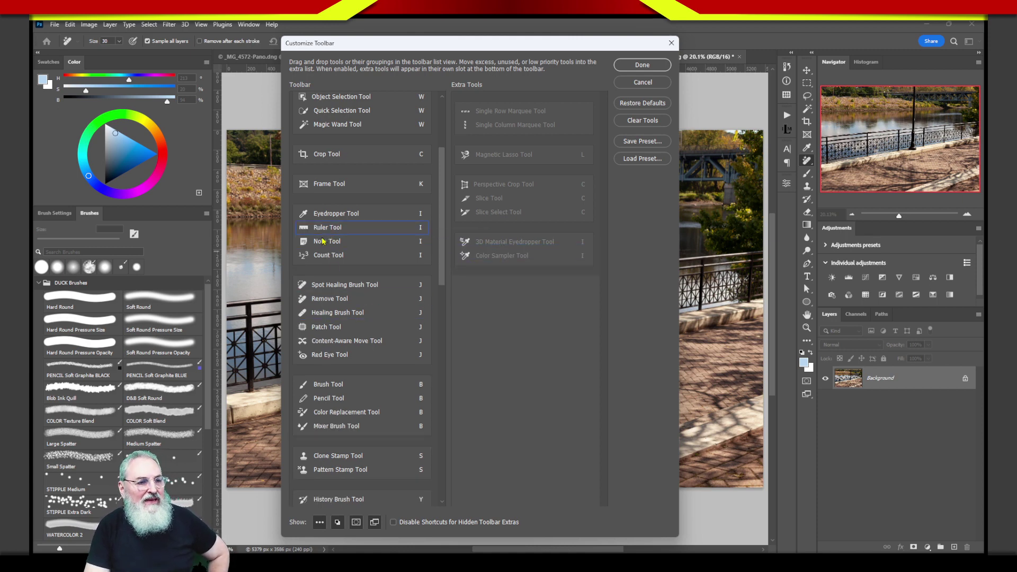
drag(342, 233, 479, 283)
drag(327, 229, 476, 297)
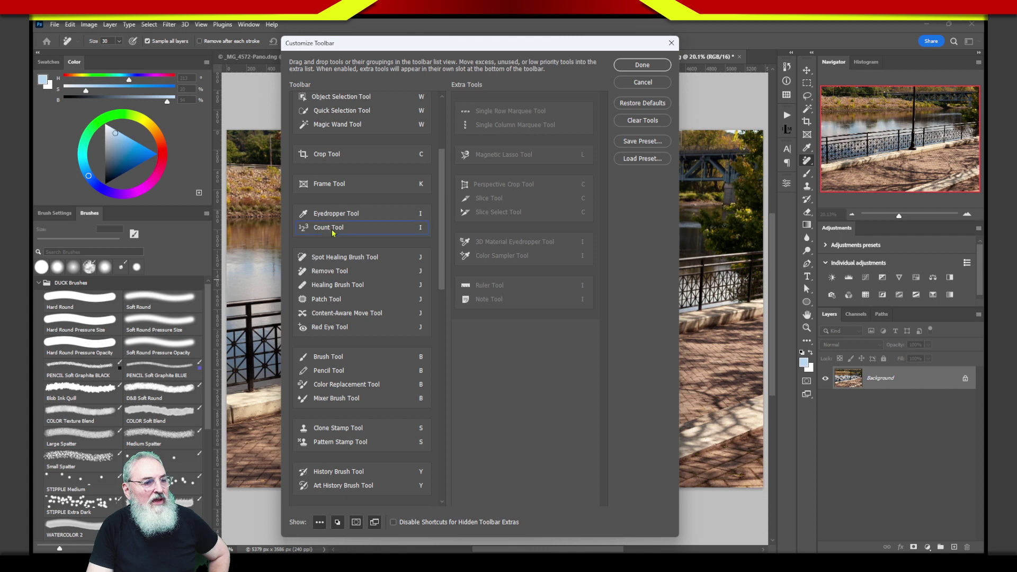
mouse_move(321, 233)
mouse_down()
mouse_move(487, 294)
mouse_move(480, 308)
mouse_up()
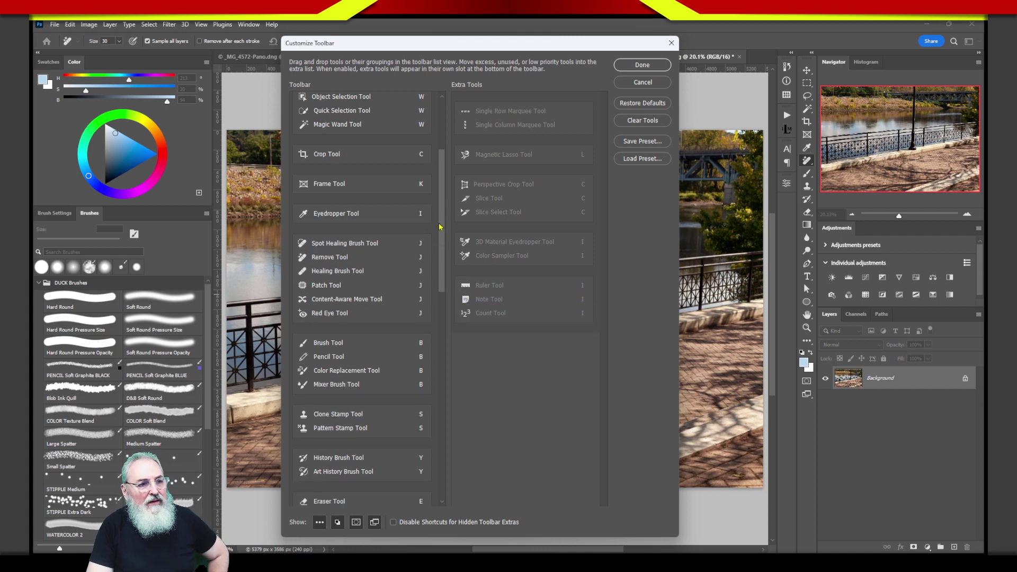
scroll(439, 227, down, 2)
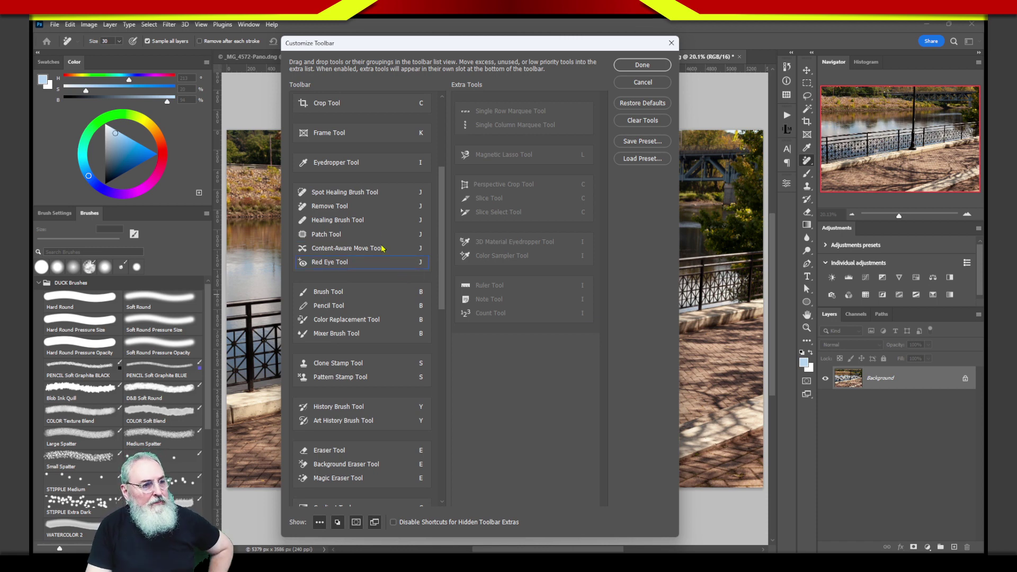
Move the Pencil, Color Replacement and Background Eraser tools into Extra Tools.
click(349, 193)
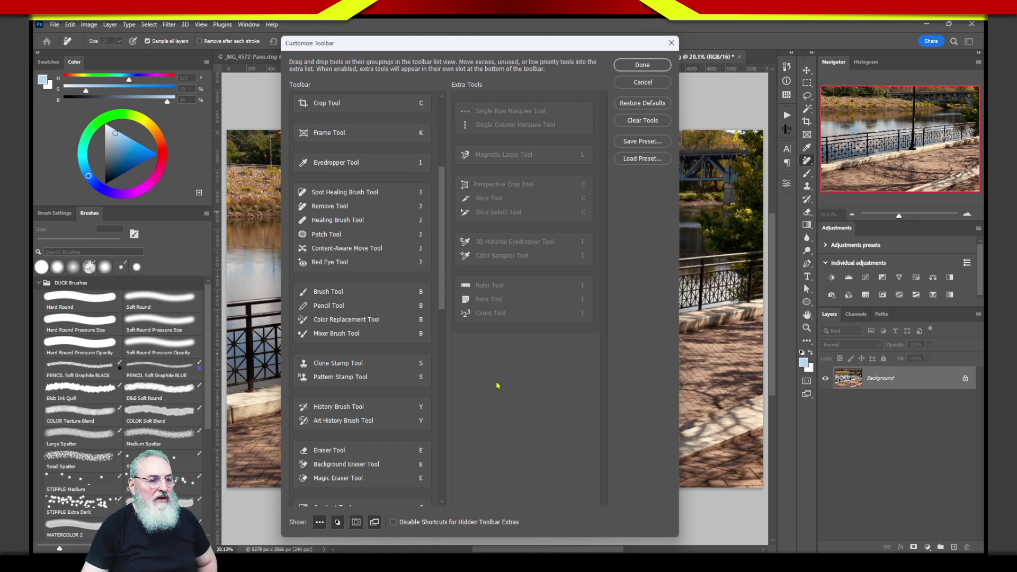
drag(360, 319, 495, 356)
mouse_move(363, 319)
mouse_down()
mouse_move(461, 347)
mouse_move(352, 319)
mouse_move(504, 349)
mouse_up()
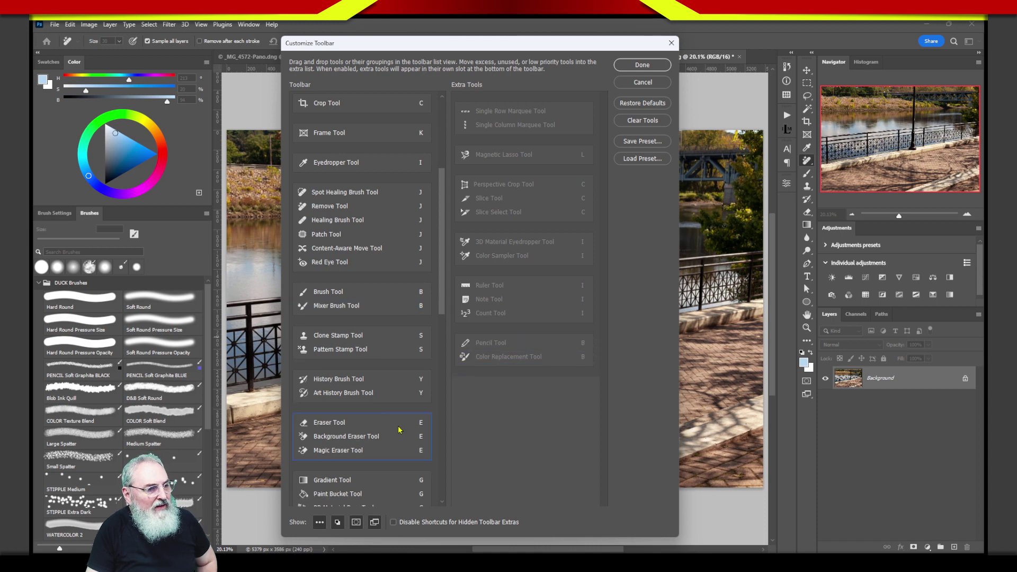
drag(354, 357, 503, 379)
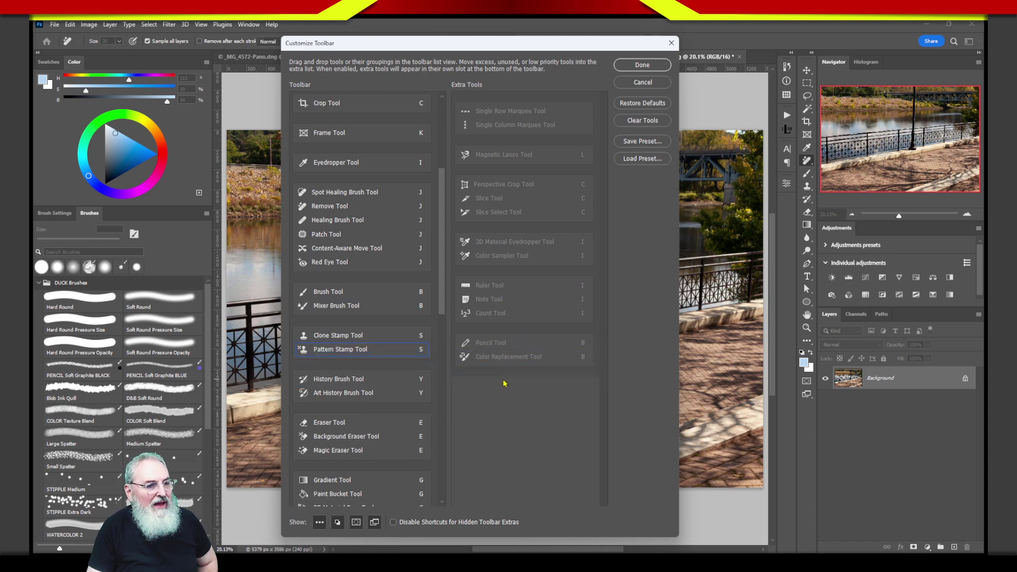
drag(440, 300, 440, 343)
scroll(364, 255, down, 1)
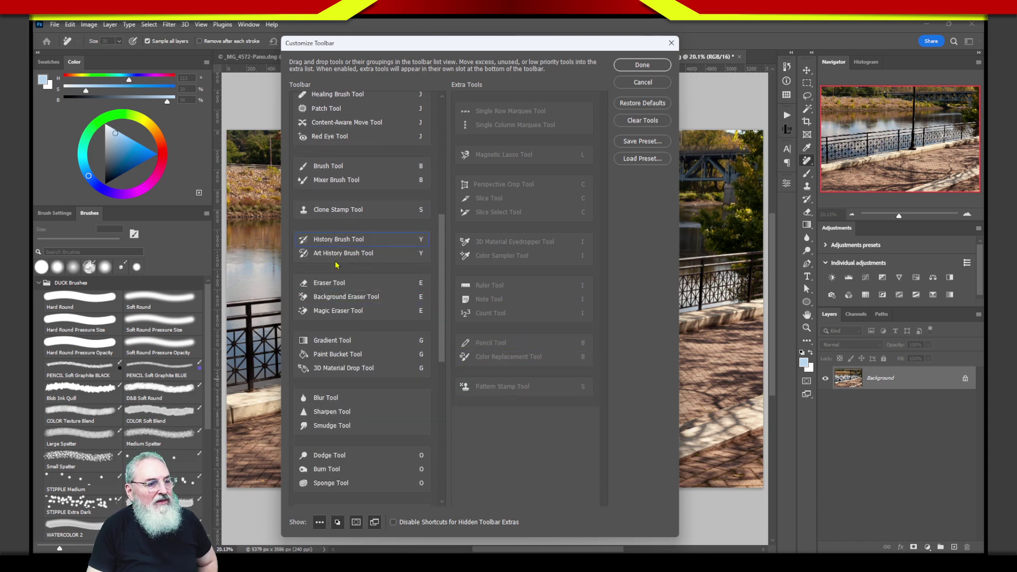
drag(341, 302, 482, 418)
drag(334, 296, 508, 456)
Move Paint Bucket, 3D Material Drop, Vertical Type and Vertical Type Mask into Extra Tools.
scroll(437, 280, down, 4)
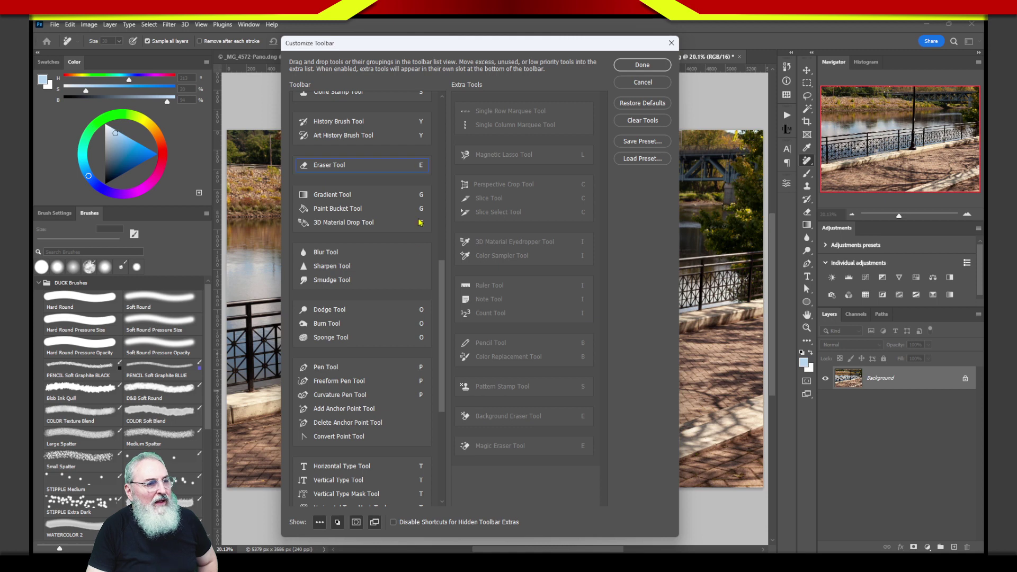
mouse_move(345, 210)
mouse_down()
mouse_move(488, 369)
mouse_move(493, 475)
mouse_up()
mouse_move(355, 209)
mouse_down()
mouse_move(524, 487)
mouse_move(480, 482)
mouse_move(511, 390)
mouse_up()
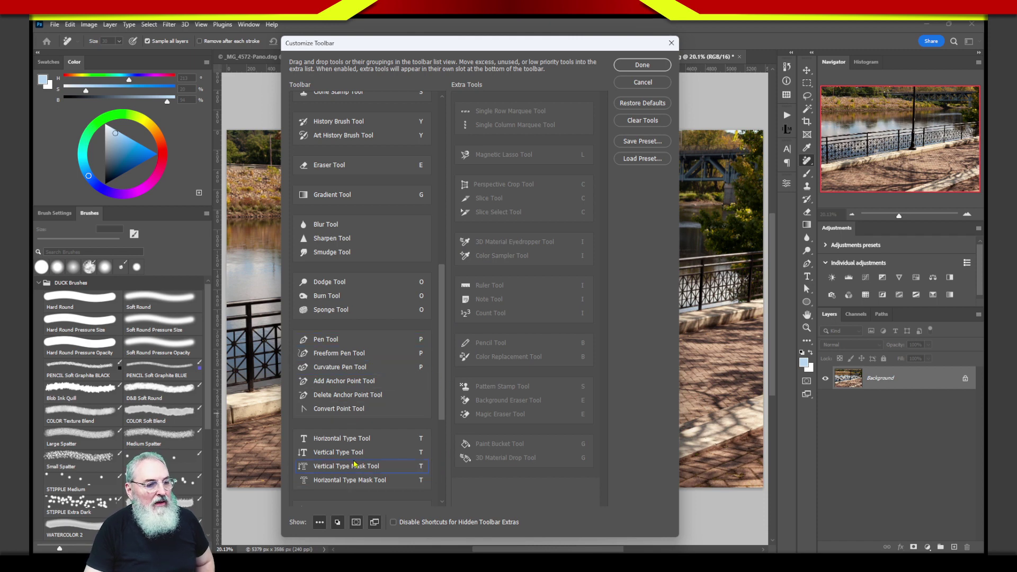
drag(351, 457, 474, 486)
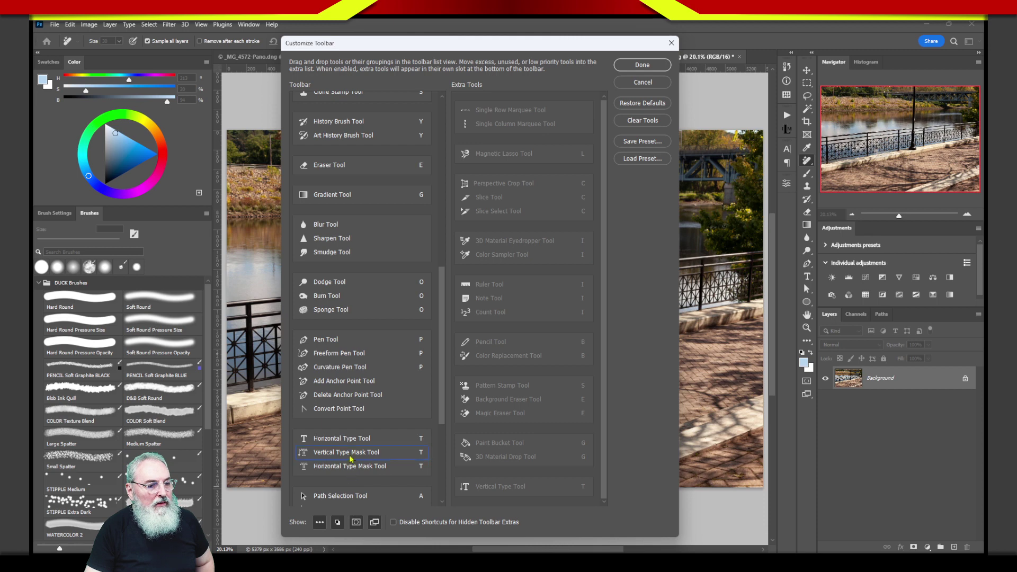
drag(351, 459, 475, 487)
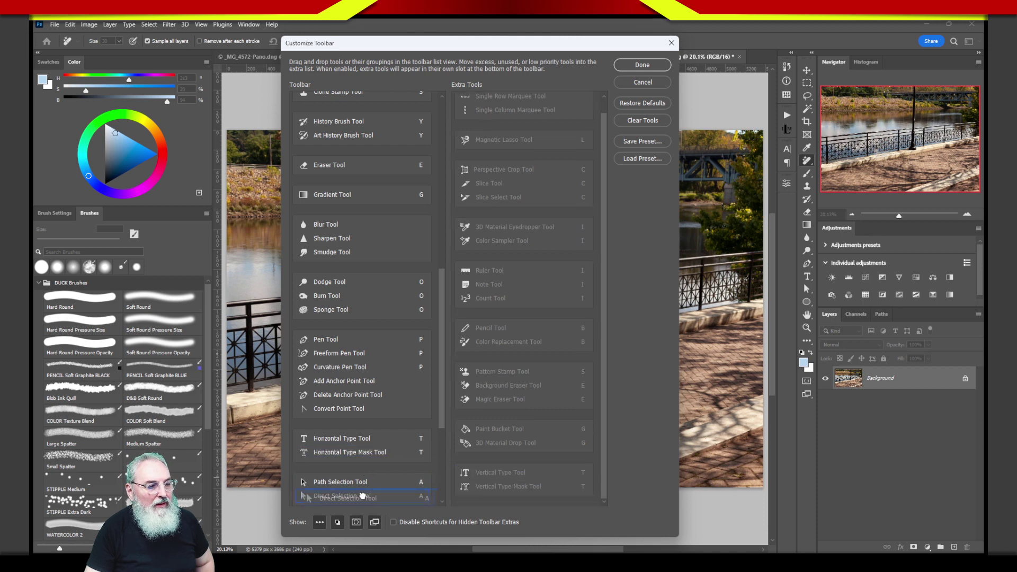
scroll(358, 497, down, 1)
drag(344, 442, 498, 483)
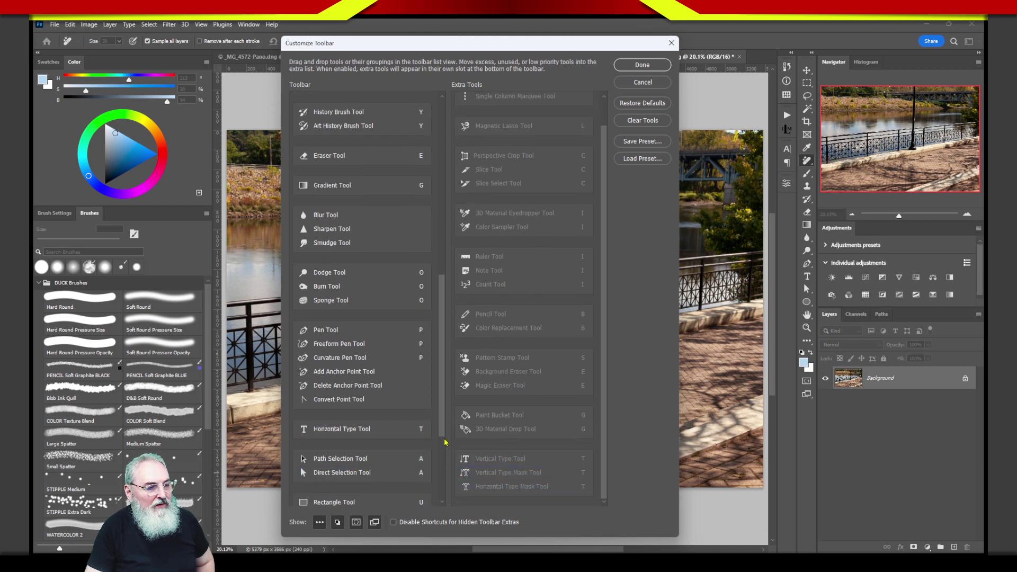
drag(442, 429, 446, 500)
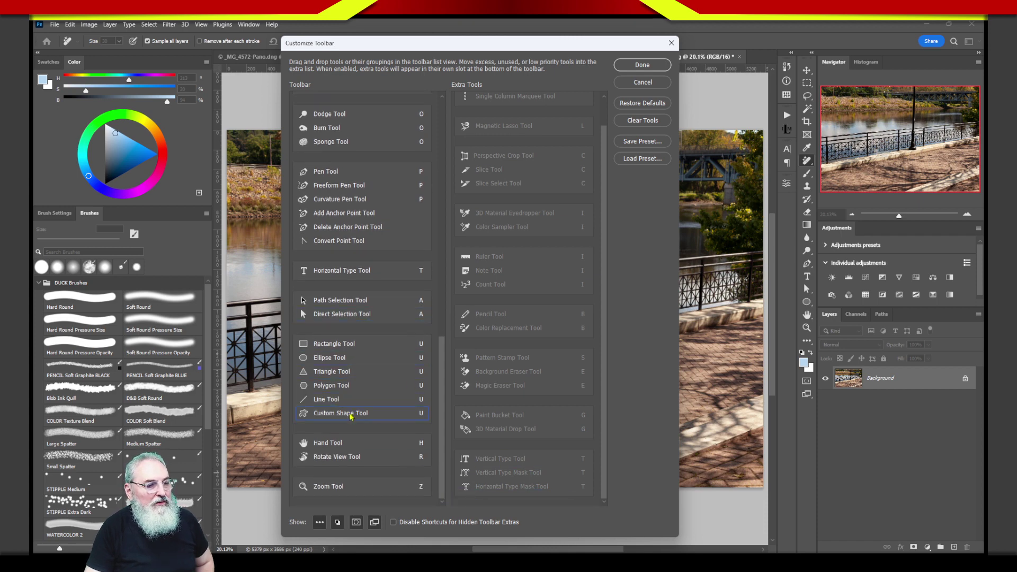
Move Line, Triangle, Polygon and Rotate View into Extra Tools, then apply the toolbar with Done.
drag(347, 405, 500, 499)
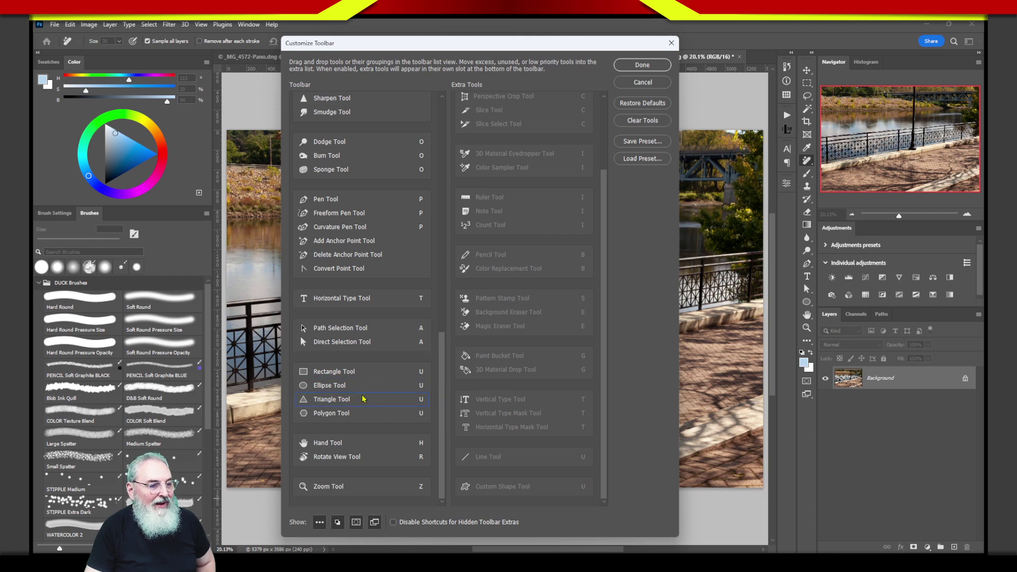
drag(363, 398, 495, 496)
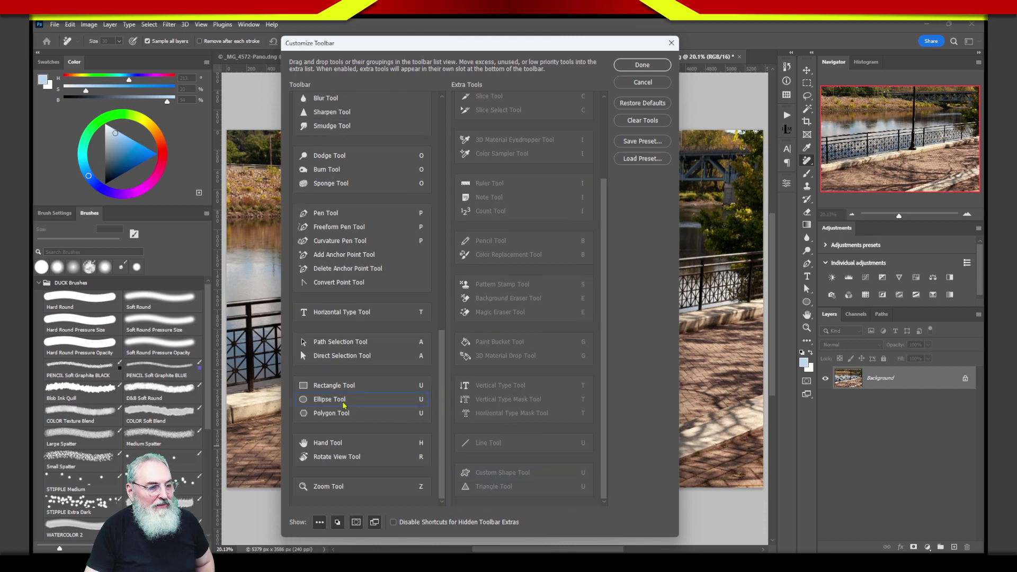
drag(342, 414, 490, 494)
drag(465, 430, 479, 465)
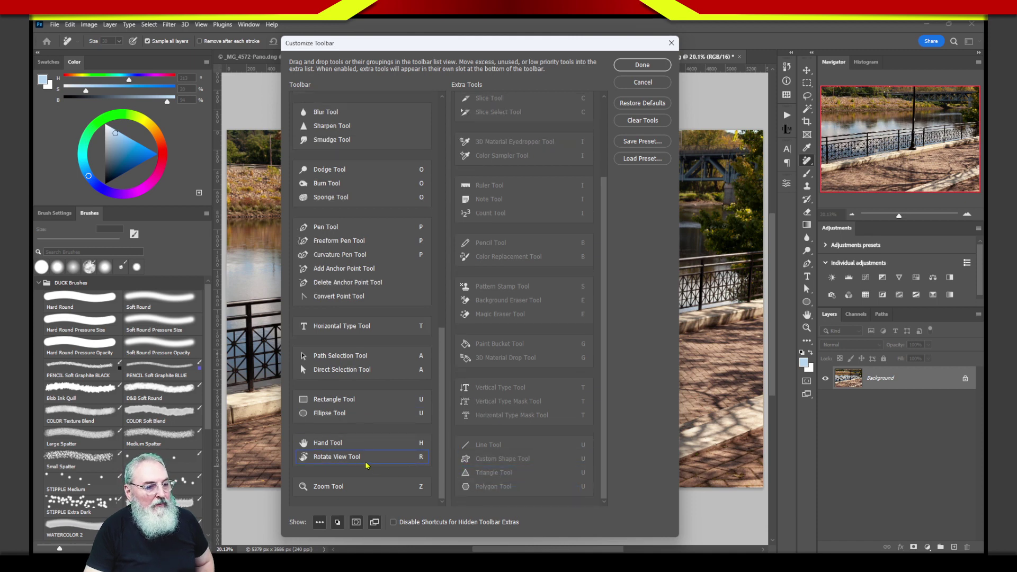
drag(354, 459, 496, 493)
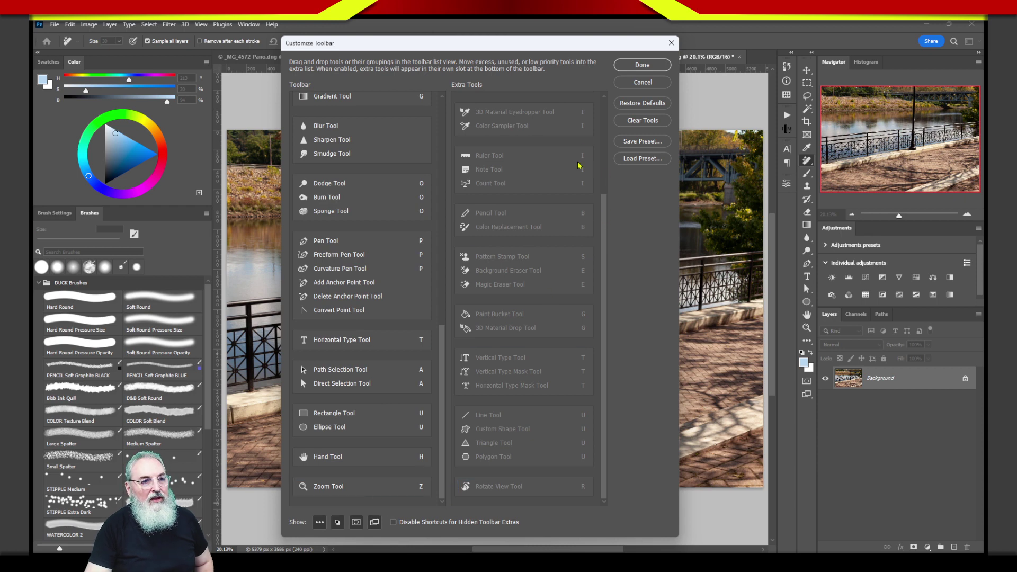
click(641, 66)
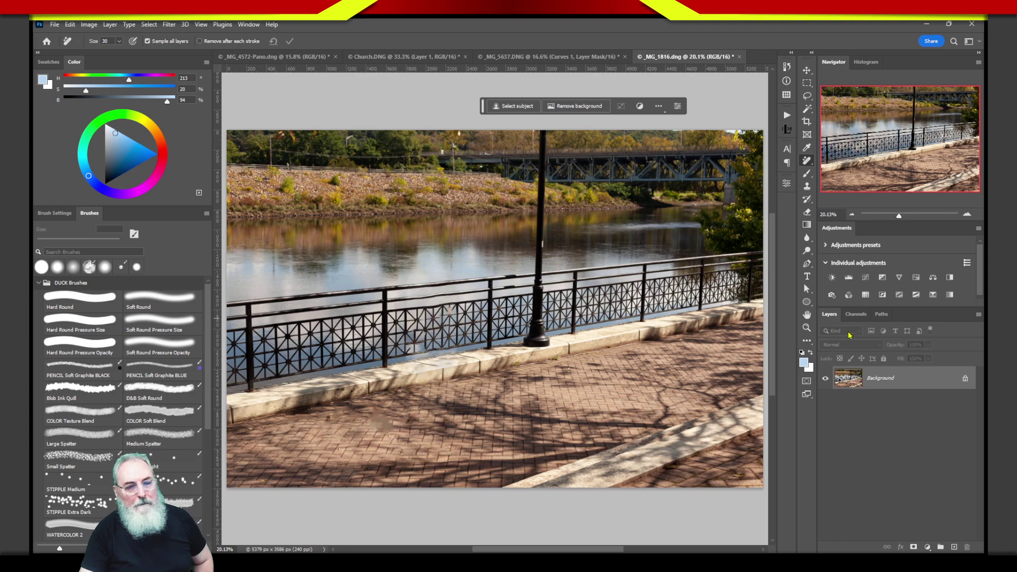
Activate Rotate View with R, then try the Crop and Magic Wand tools and their selection group.
key(r)
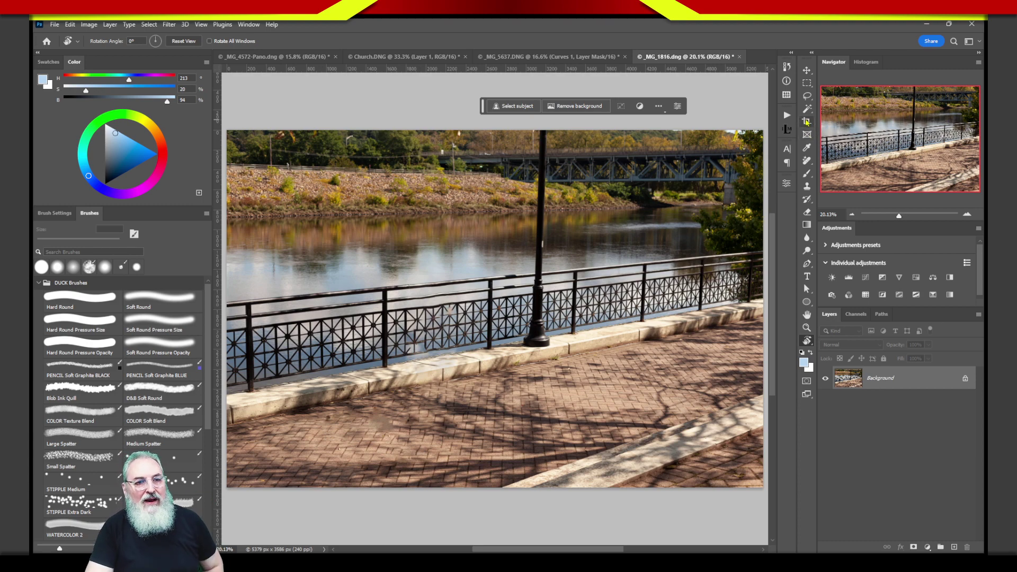
click(804, 123)
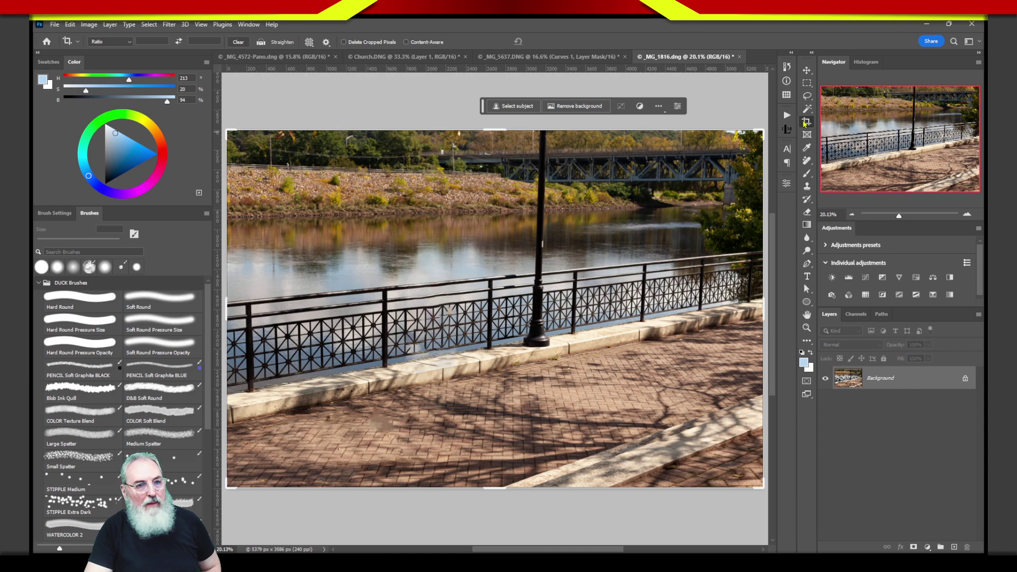
click(807, 109)
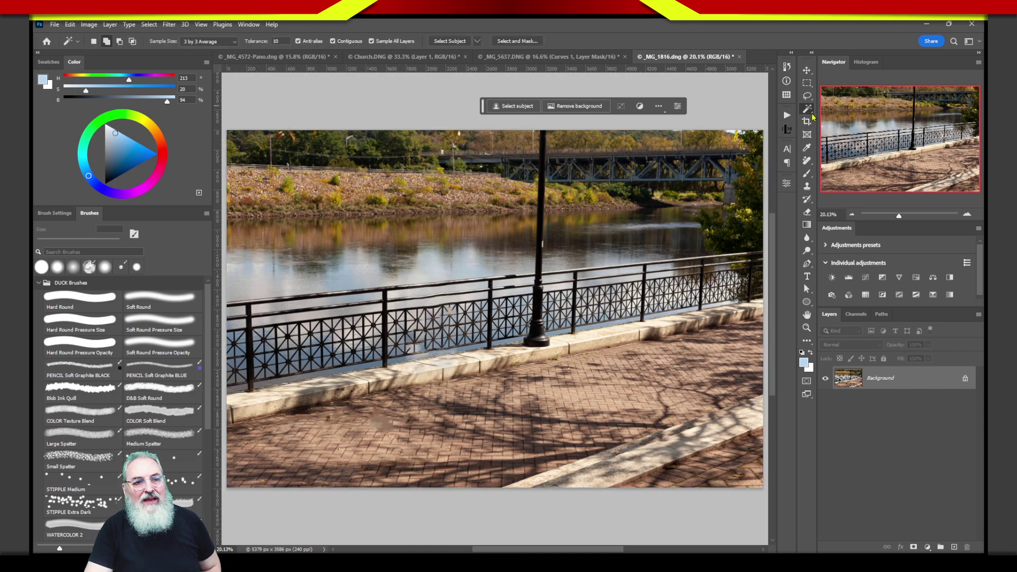
right_click(810, 111)
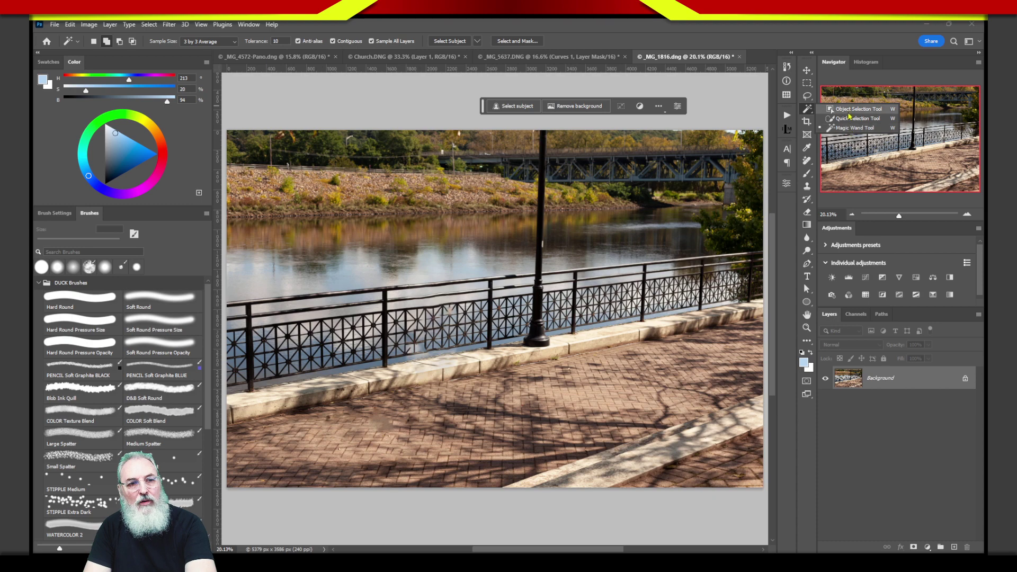
click(832, 128)
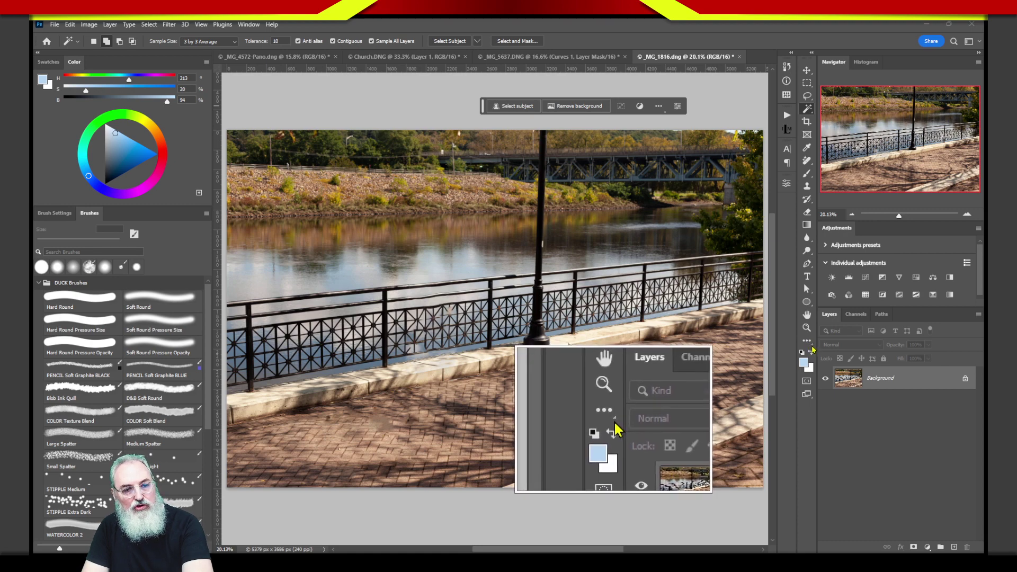
Check the extra-tools list, then reopen Customize Toolbar from the extra-tools slot's Edit Toolbar option.
key(r)
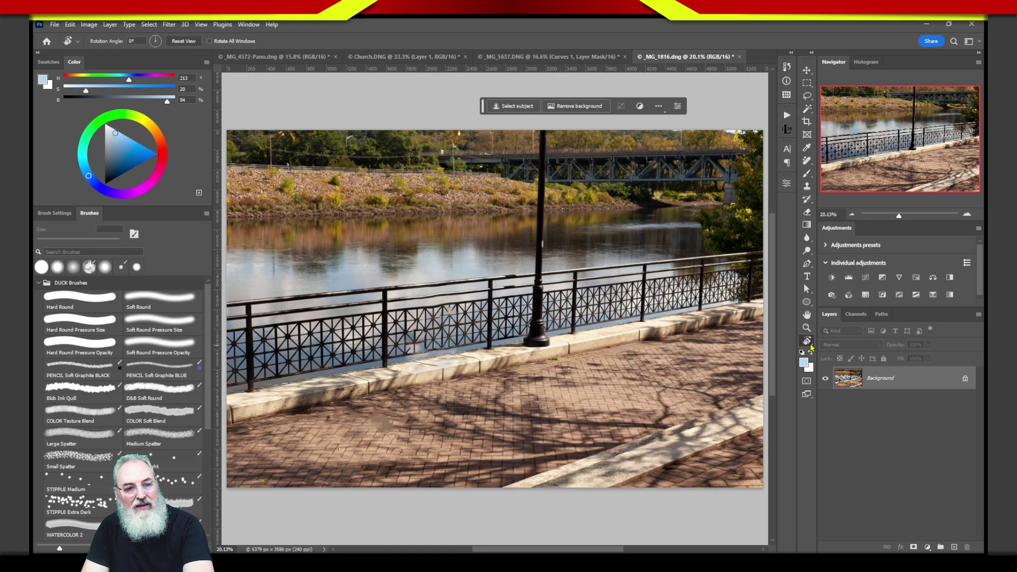
click(812, 347)
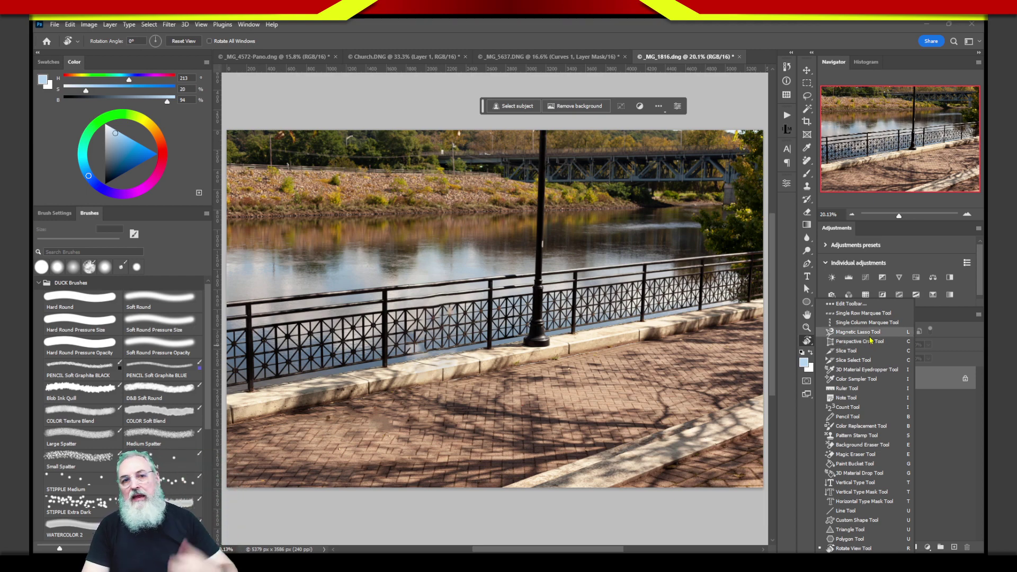
click(807, 342)
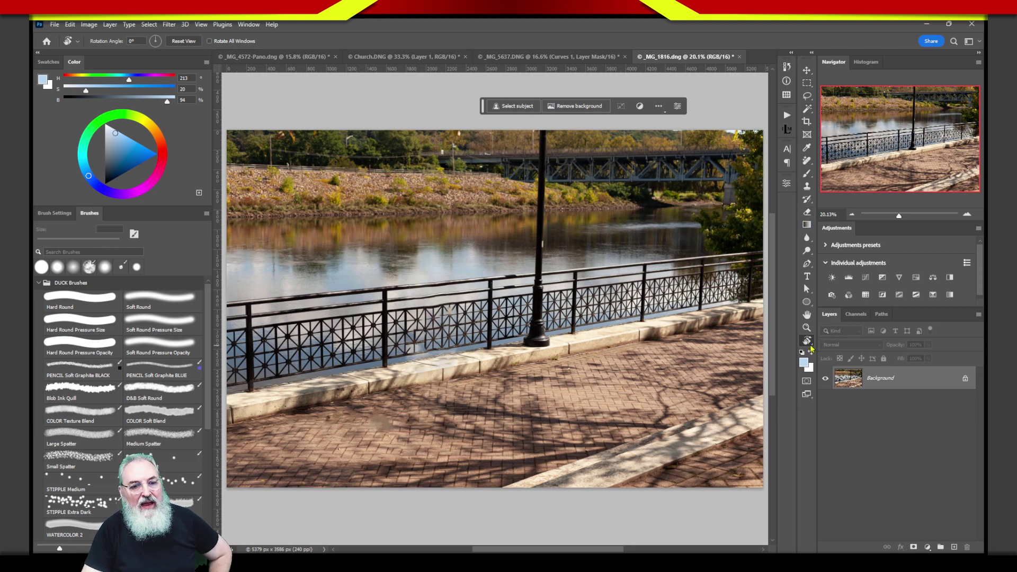
right_click(811, 347)
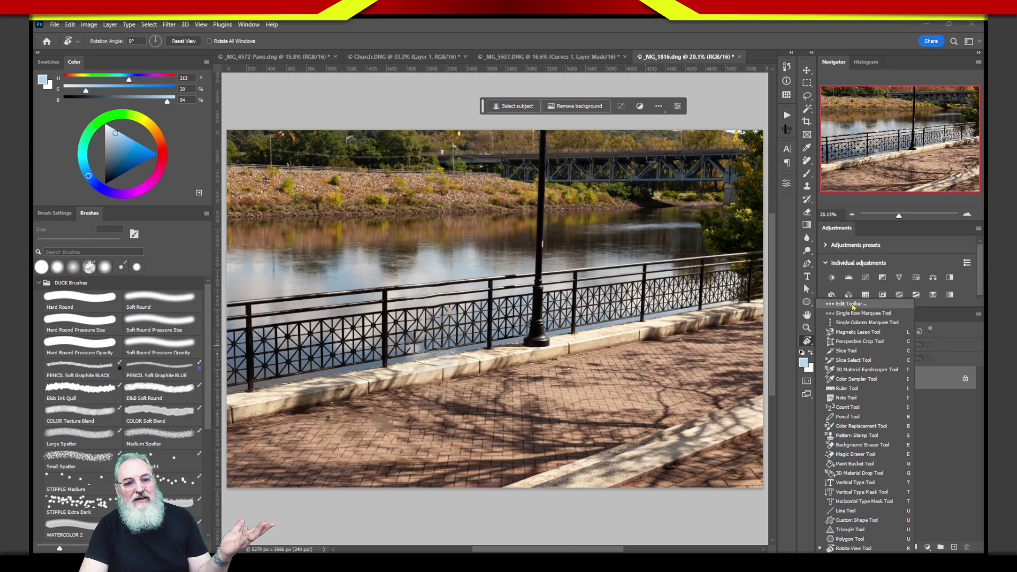
click(850, 306)
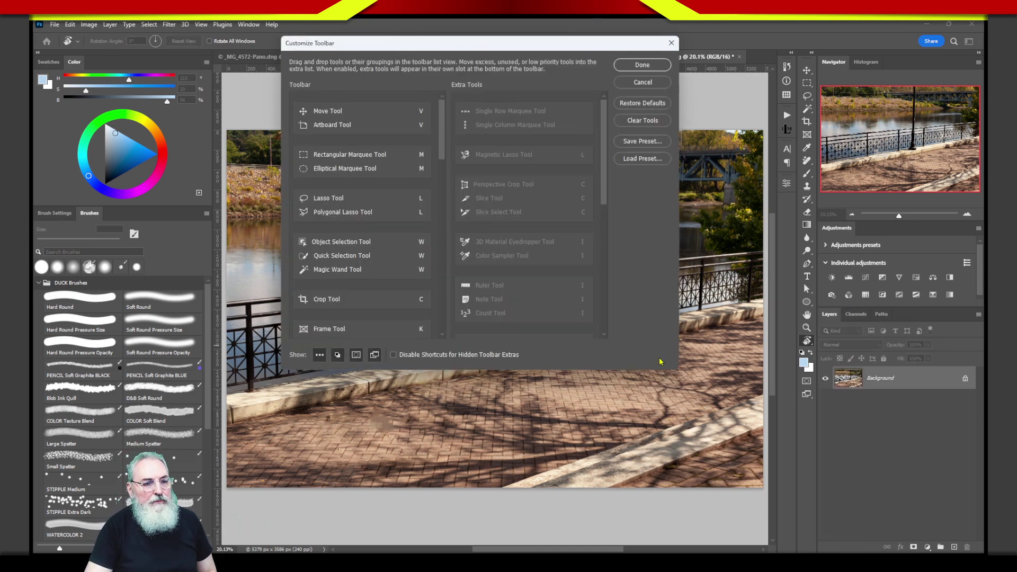
Drag Perspective Crop Tool from Extra Tools back into the Crop Tool group.
click(492, 197)
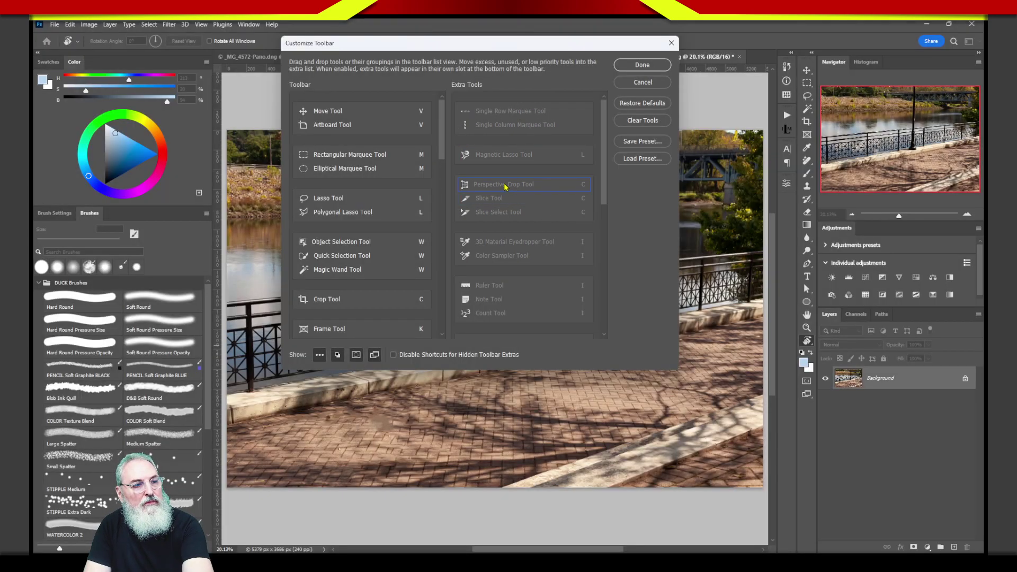
drag(502, 186, 341, 310)
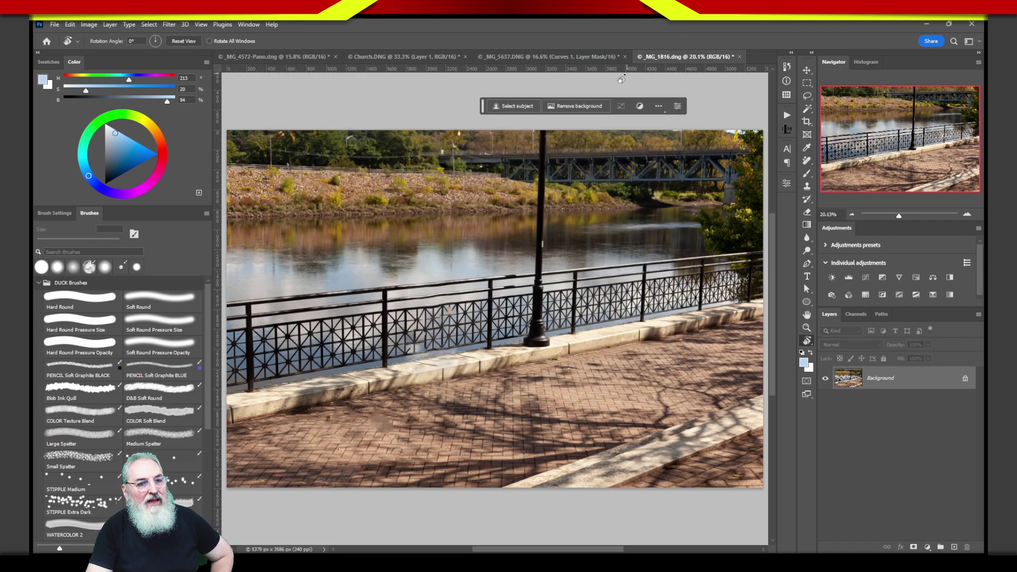
click(813, 126)
right_click(813, 126)
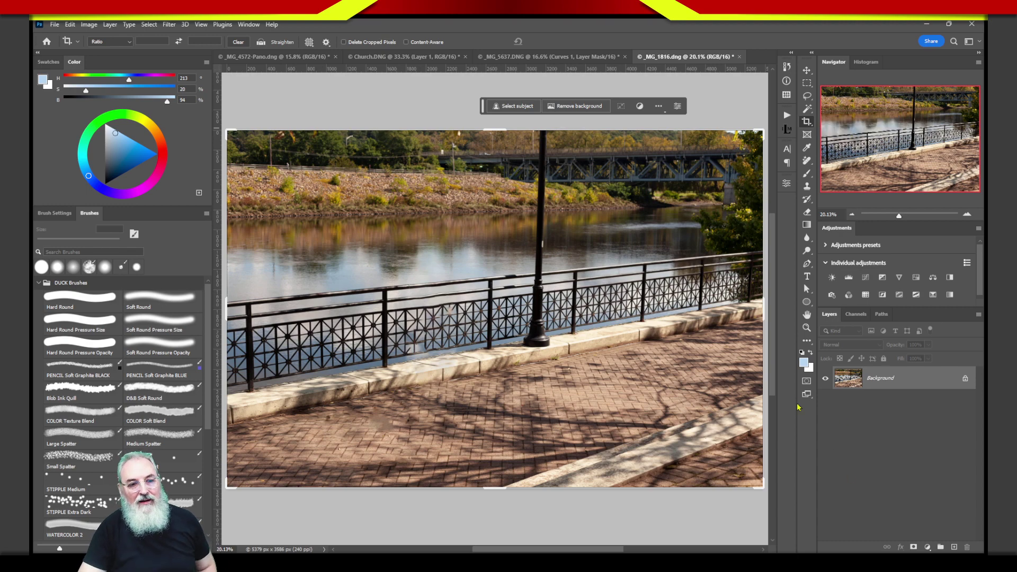
click(807, 340)
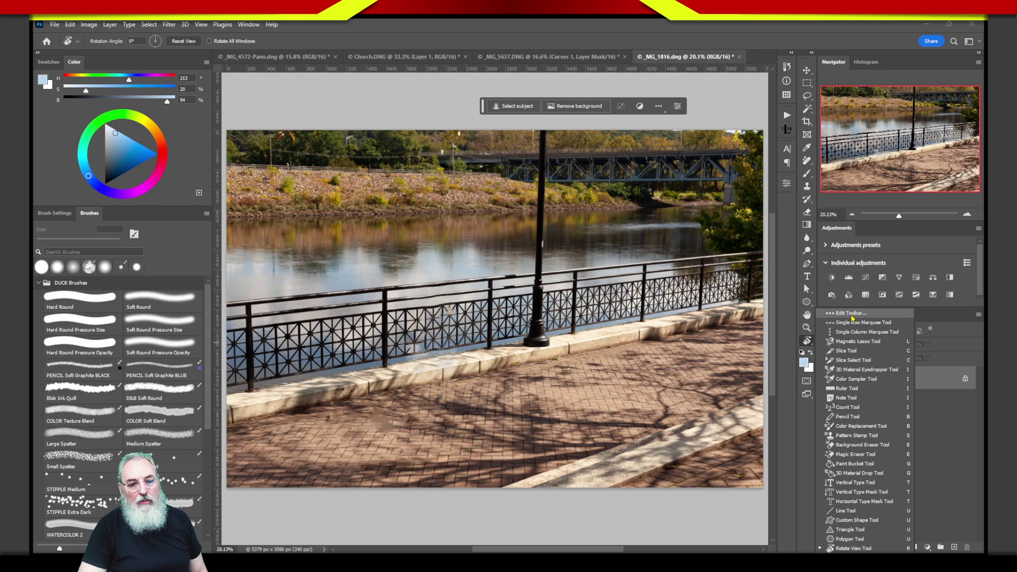
click(851, 315)
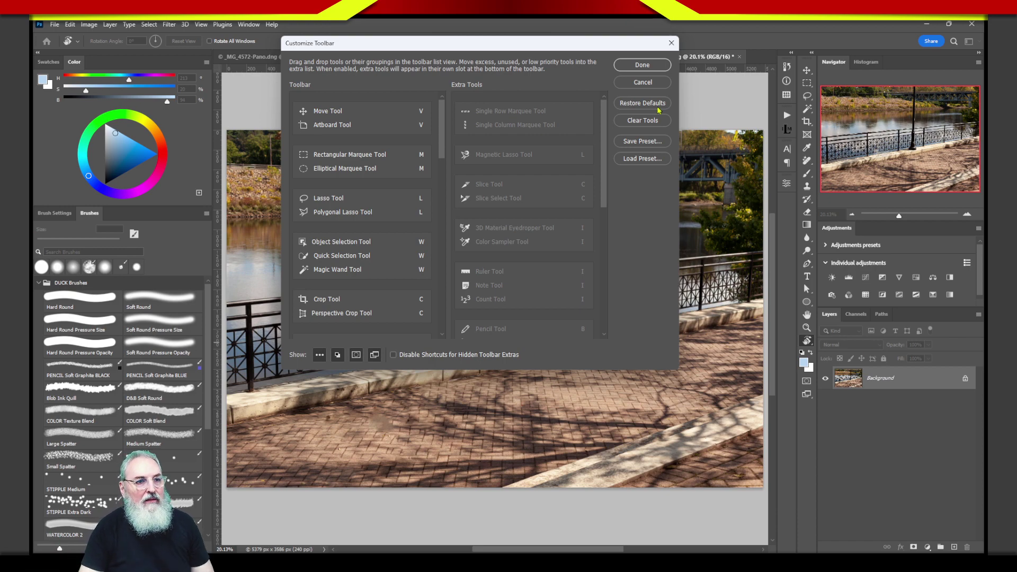
click(642, 82)
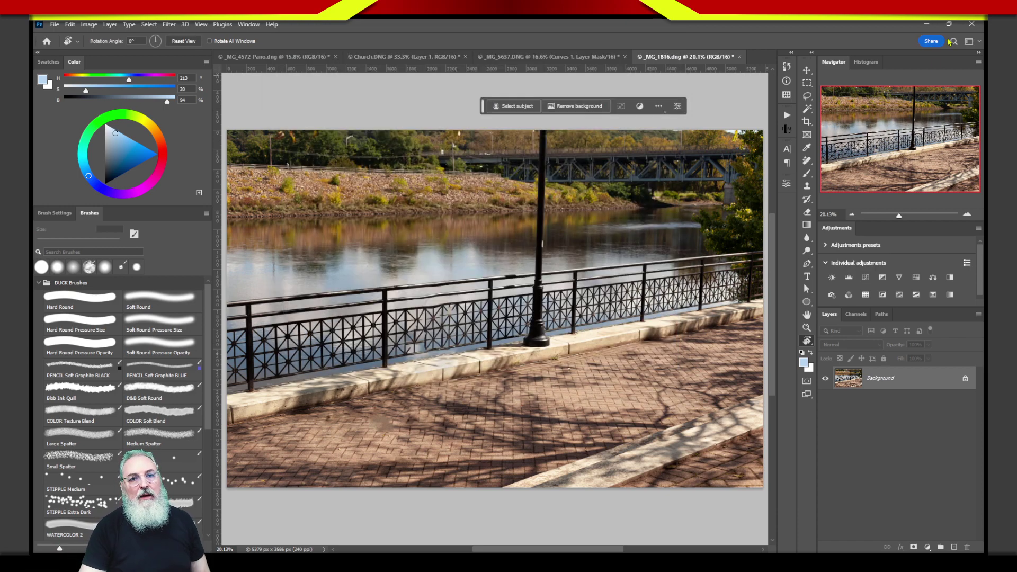
Choose Reset Duck's Setup from the workspace switcher and collapse the Properties panel.
click(969, 41)
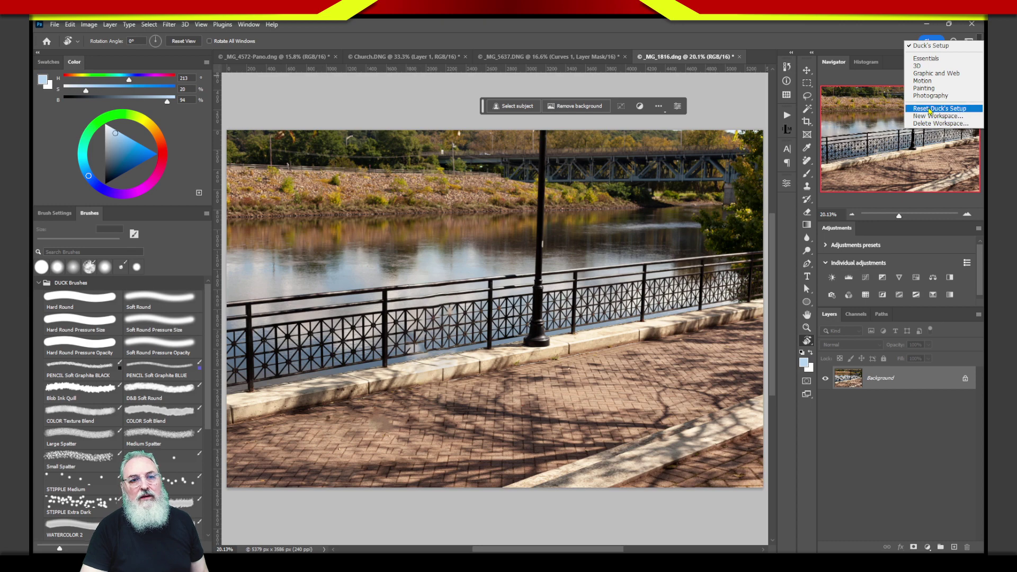
click(937, 110)
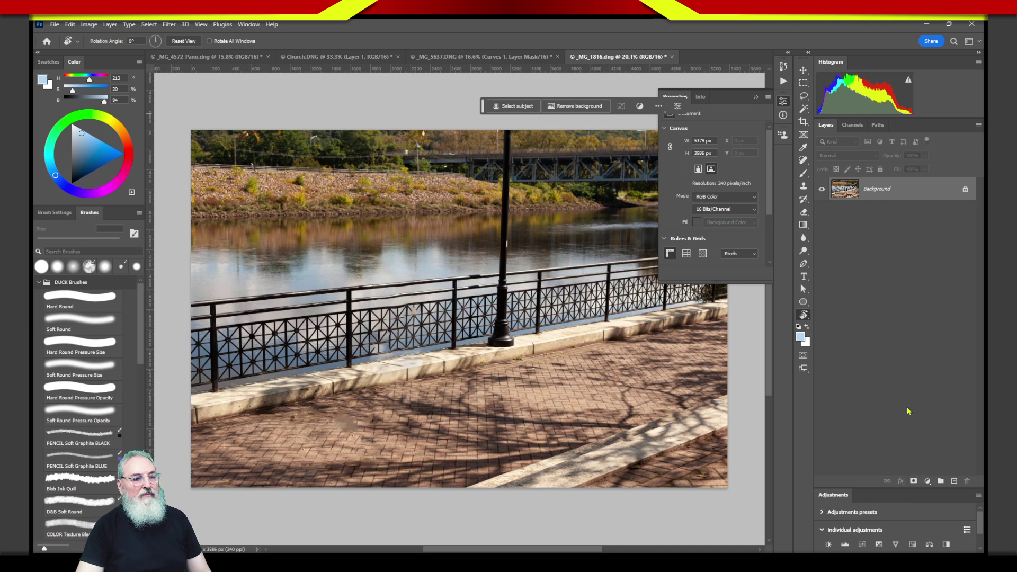
click(783, 100)
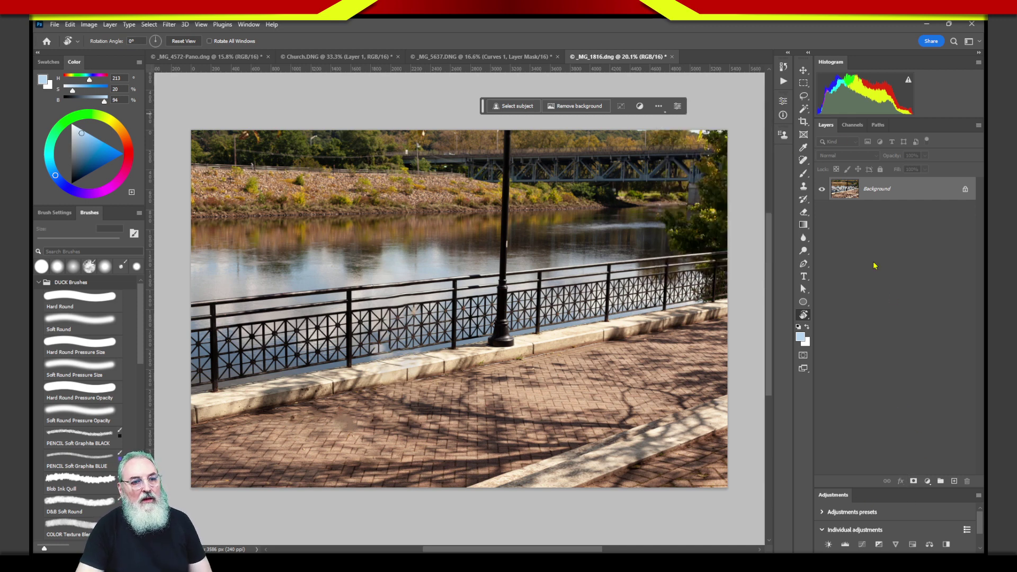